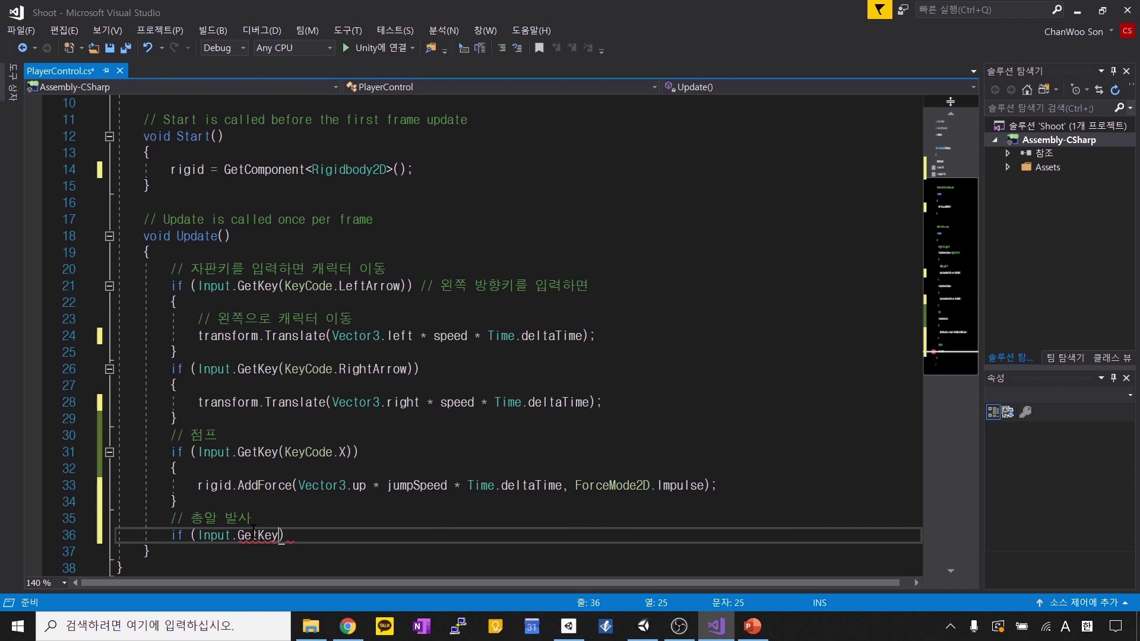
# Step: Complete the if condition under the bullet-firing comment as Input.GetKey(KeyCode.Z)
pyautogui.write('(Le')
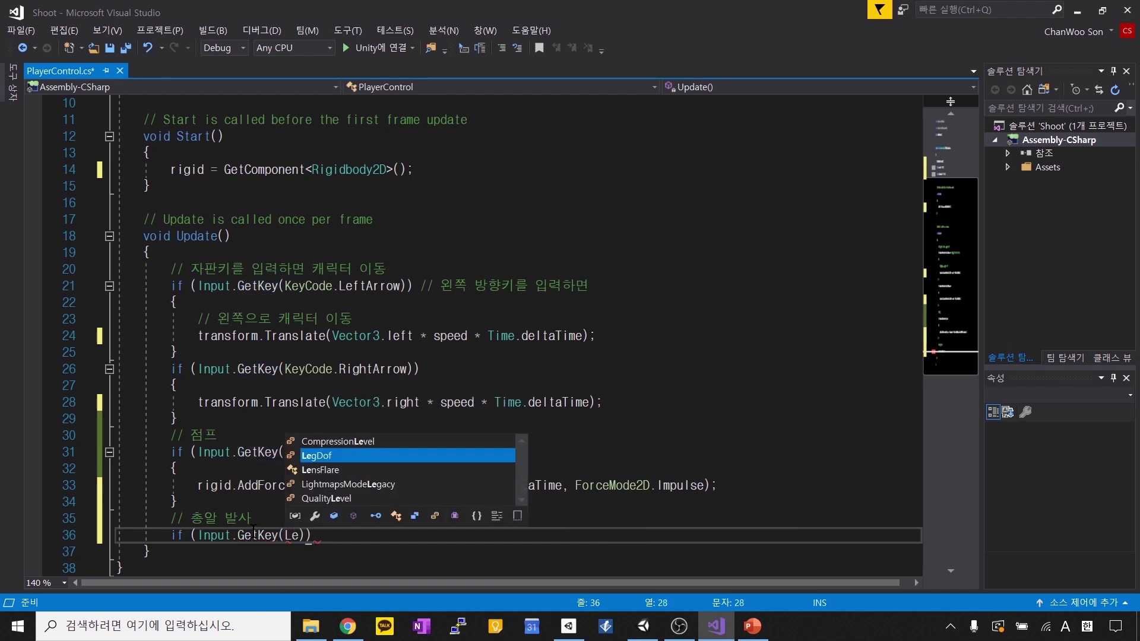
pyautogui.press('BackSpace')
pyautogui.press('BackSpace')
pyautogui.write('k')
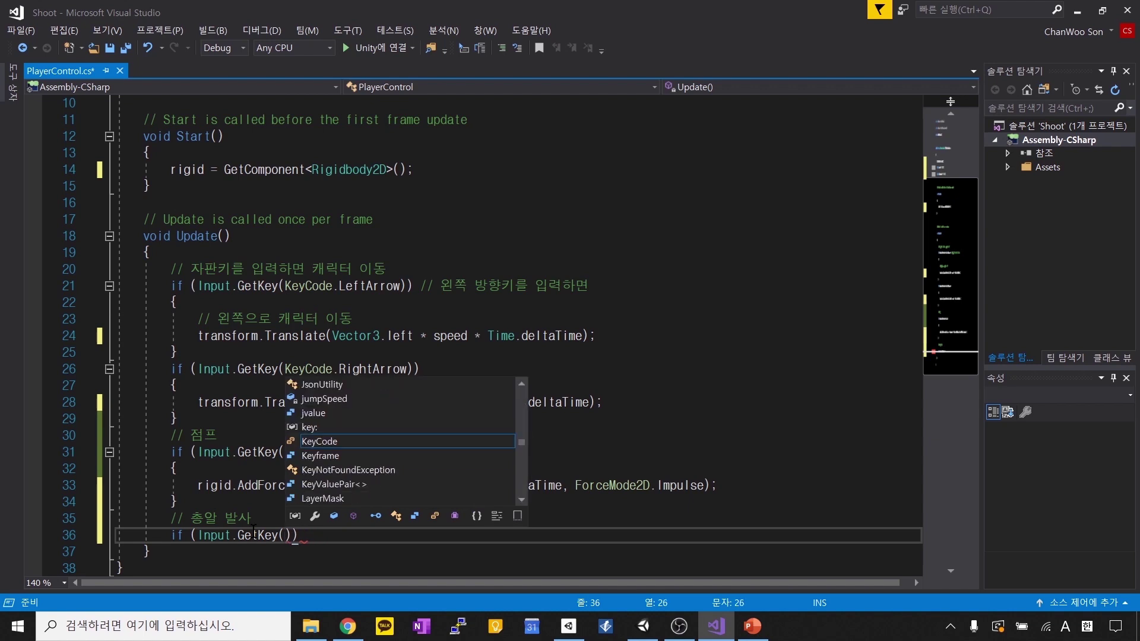
pyautogui.write('ey')
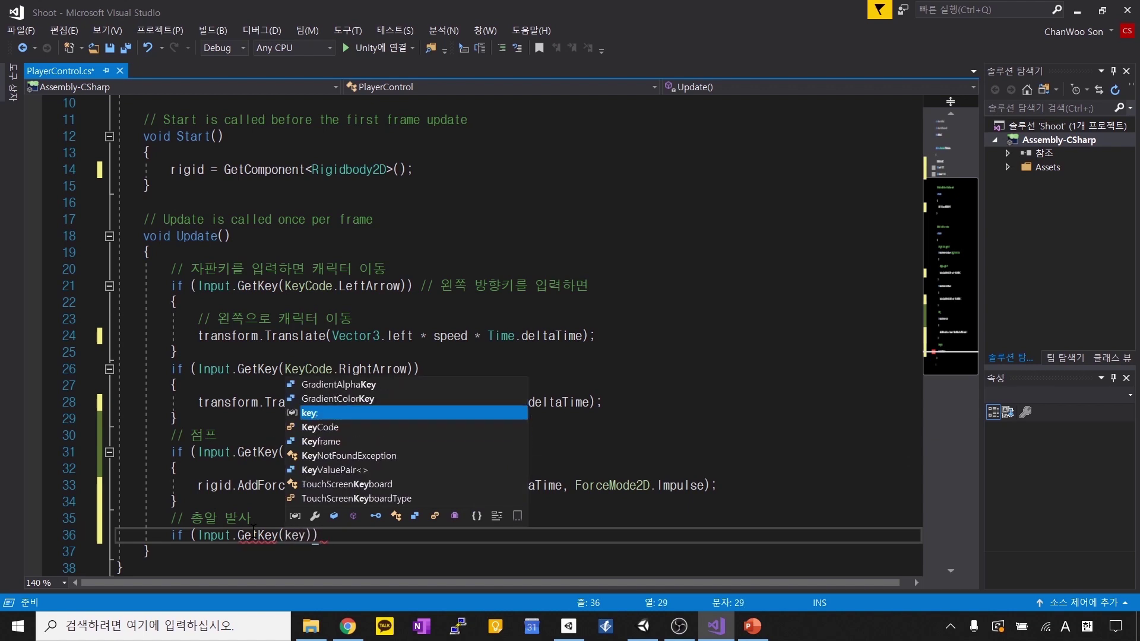
pyautogui.press('Down')
pyautogui.press('Tab')
pyautogui.write('.')
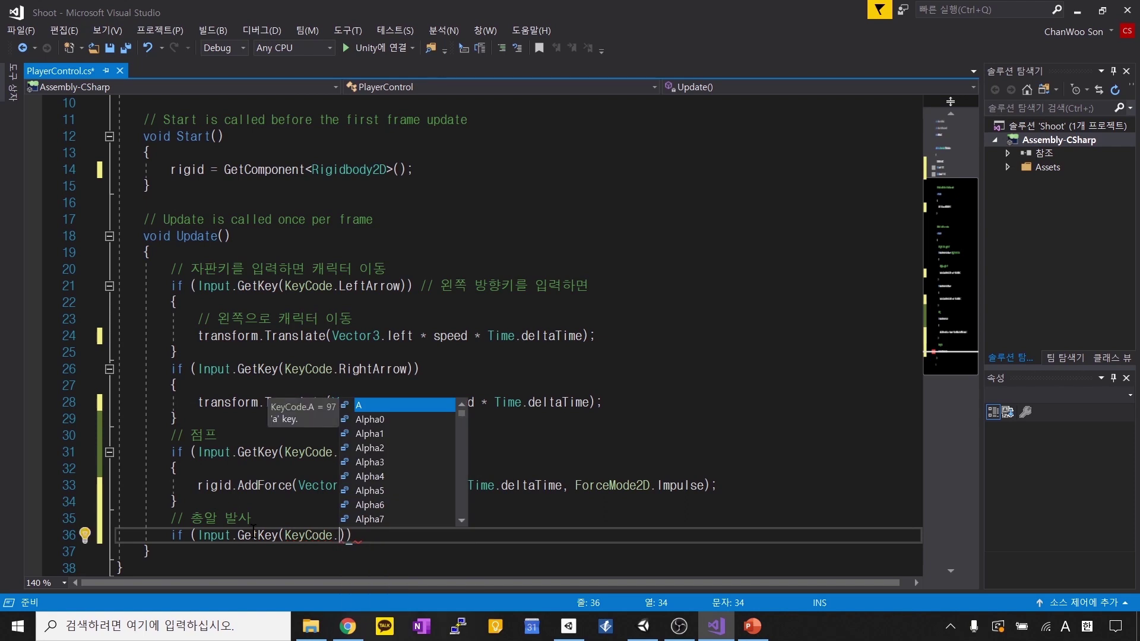
pyautogui.write('Z)')
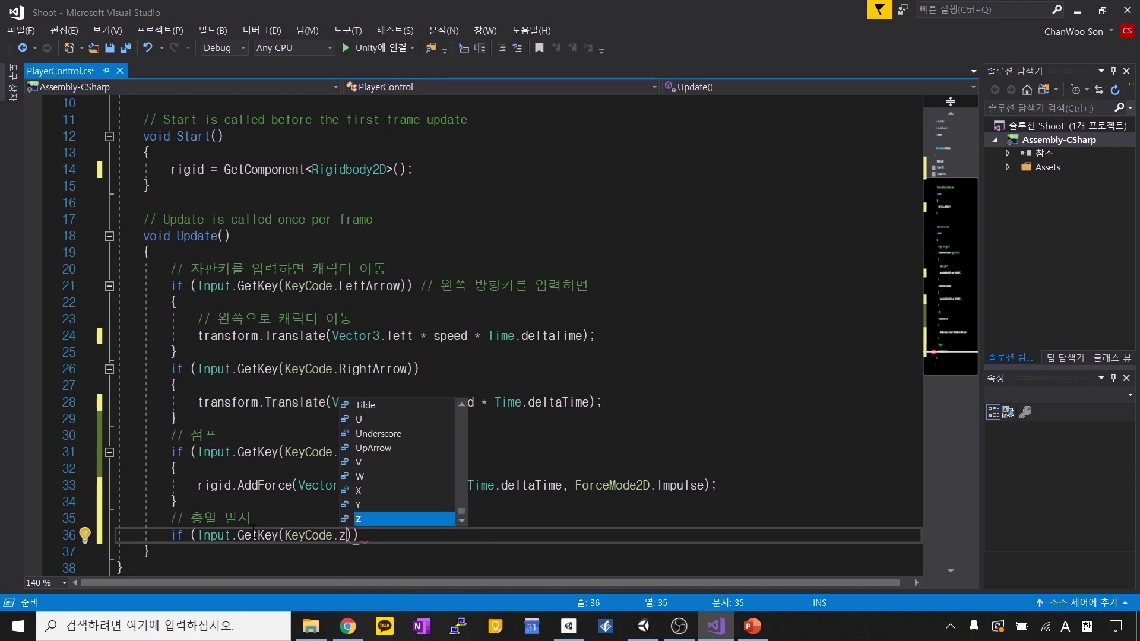
pyautogui.press('End')
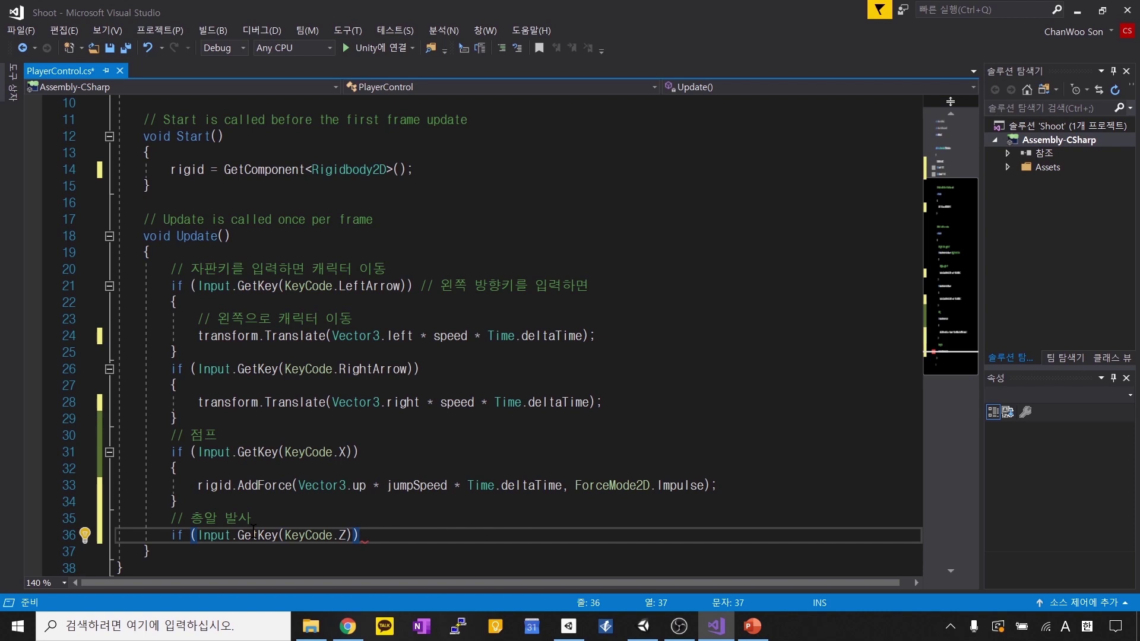
# Step: Add an empty brace block below the KeyCode.Z condition for the bullet-firing code
pyautogui.press('Return')
pyautogui.write('{')
pyautogui.press('Return')
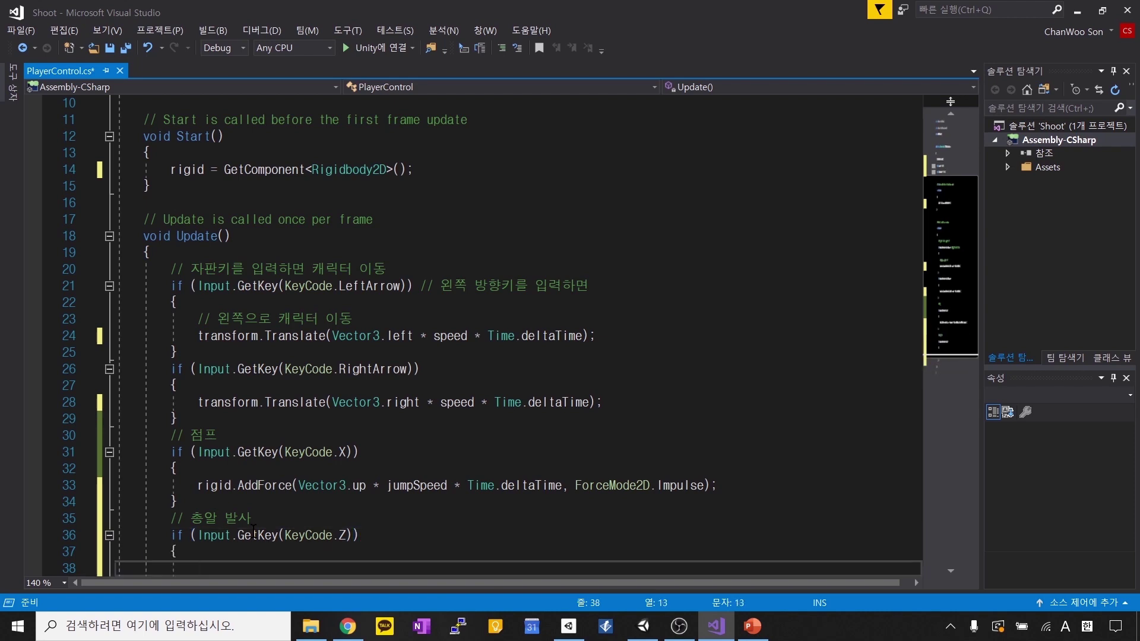
pyautogui.scroll(-5, 293, 409)
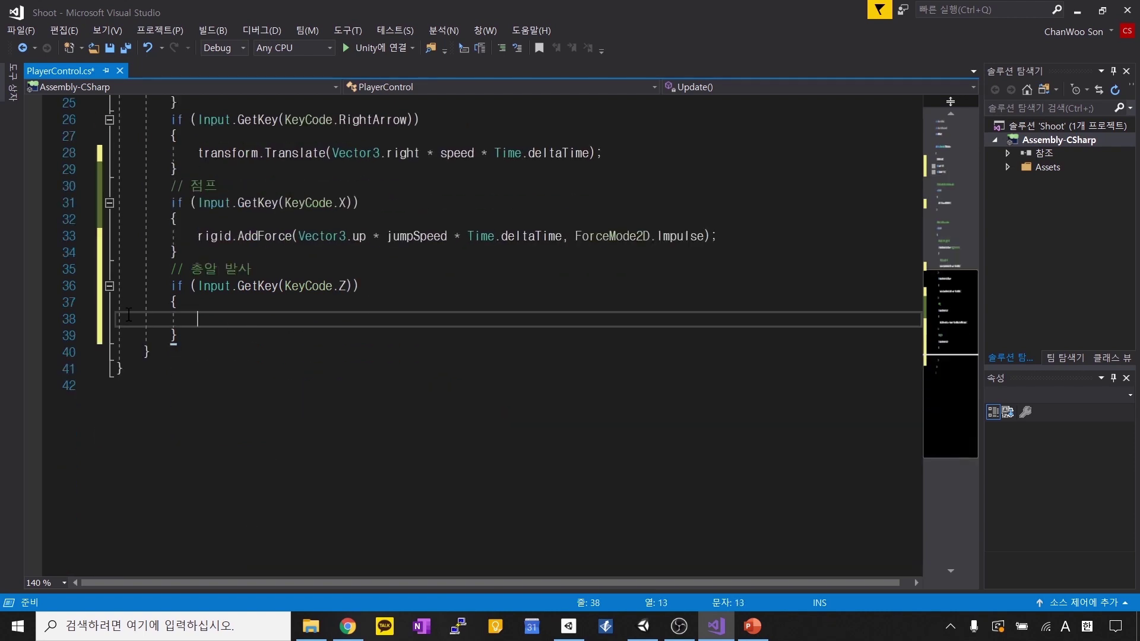
pyautogui.click(358, 286)
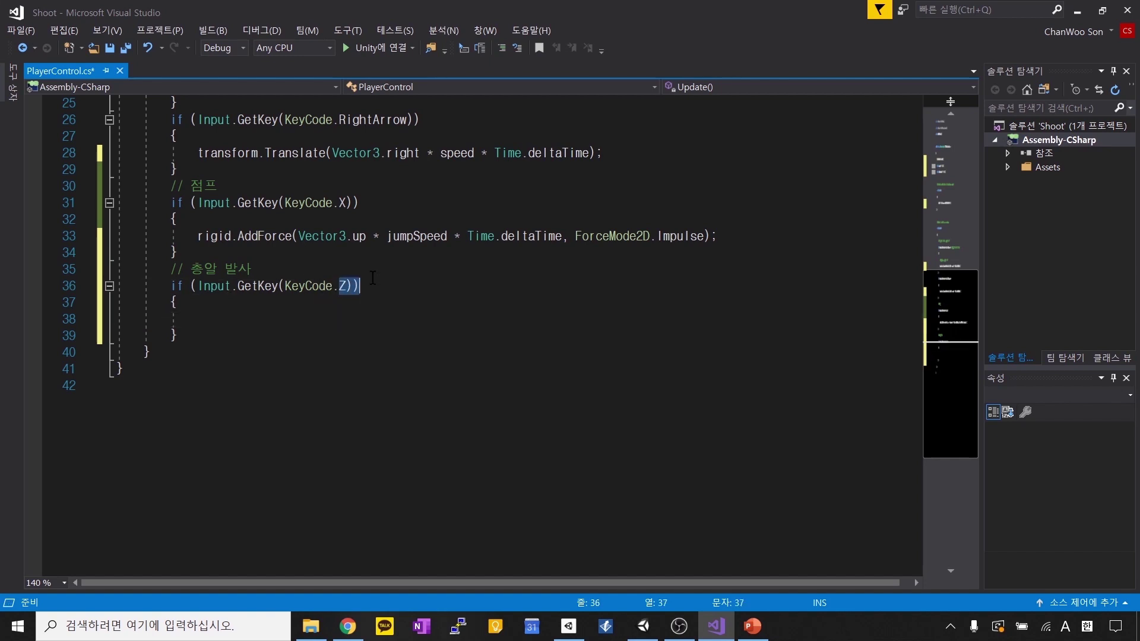
pyautogui.click(242, 318)
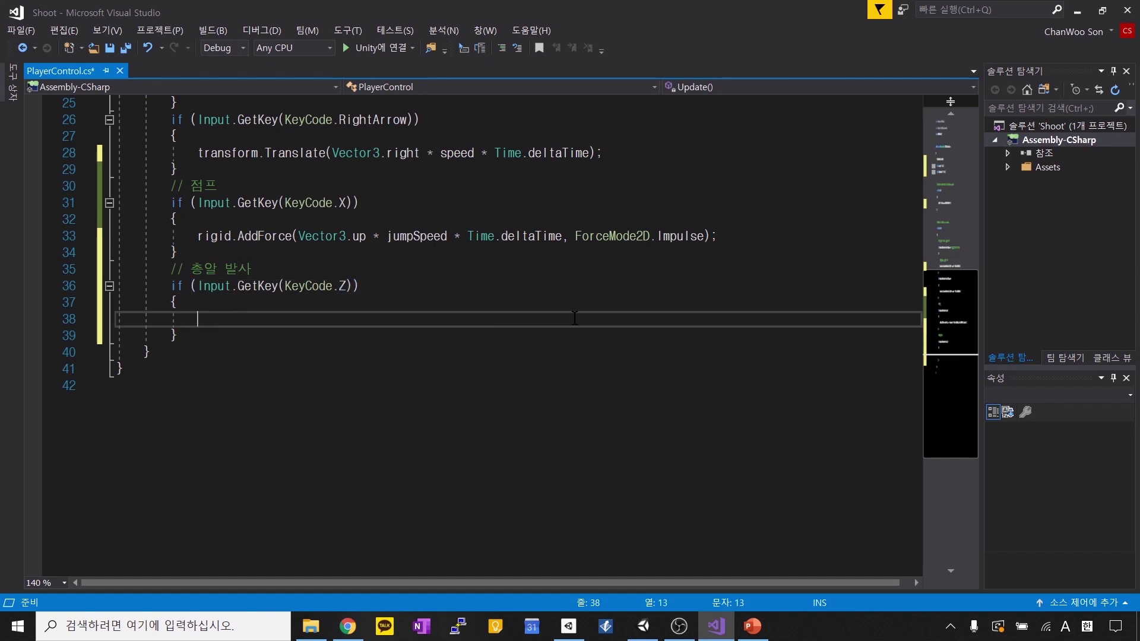
pyautogui.moveTo(227, 317)
pyautogui.mouseDown()
pyautogui.moveTo(125, 319)
pyautogui.moveTo(178, 334)
pyautogui.moveTo(198, 328)
pyautogui.moveTo(128, 303)
pyautogui.moveTo(119, 318)
pyautogui.moveTo(218, 314)
pyautogui.mouseUp()
pyautogui.scroll(2, 222, 332)
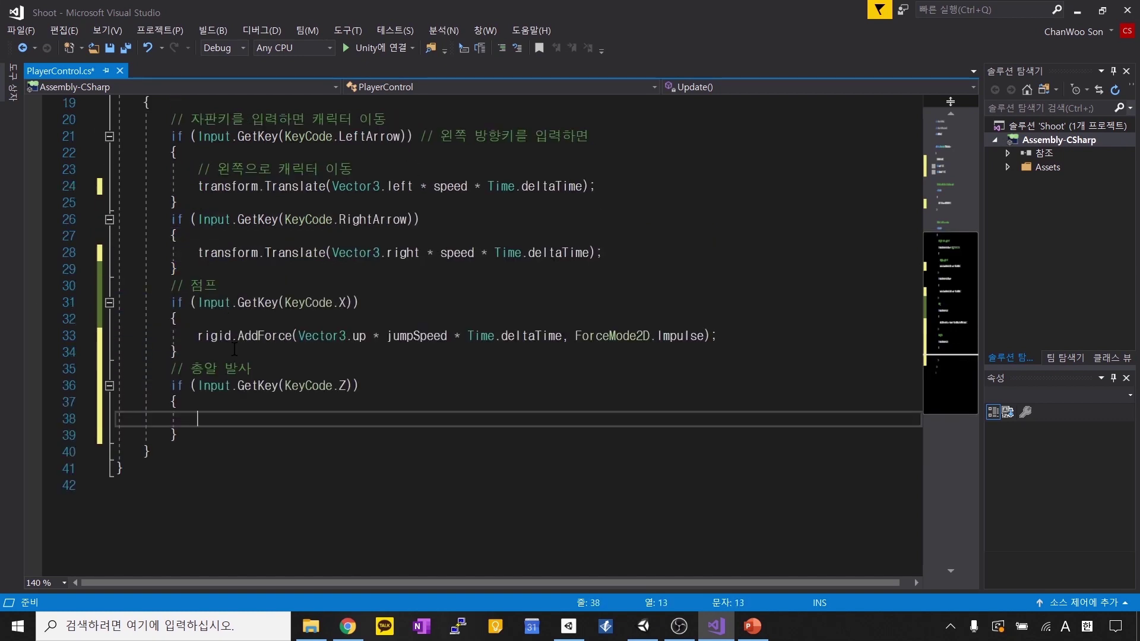
pyautogui.moveTo(191, 369); pyautogui.dragTo(253, 368)
pyautogui.click(212, 422)
pyautogui.click(272, 369)
pyautogui.moveTo(184, 369); pyautogui.dragTo(224, 369)
pyautogui.keyDown('shift'); pyautogui.click(261, 368); pyautogui.keyUp('shift')
pyautogui.click(268, 417)
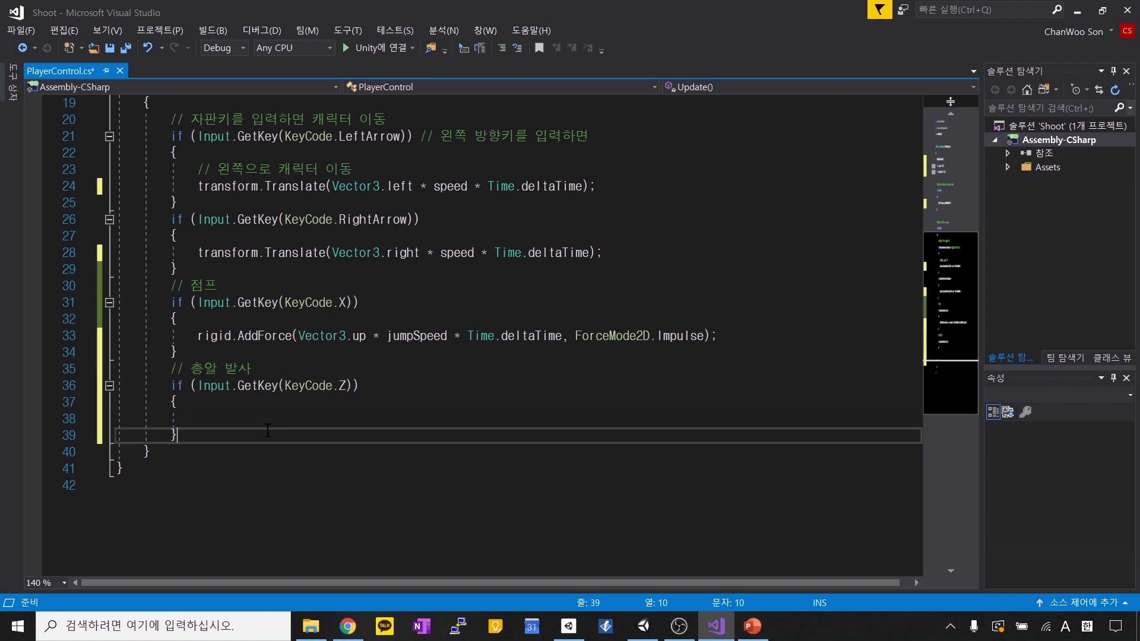
# Step: Switch to Unity and place the Bullet1 sprite from Robot Shooting Game's misc folder in the scene at about X 1.83, Y 1.22
pyautogui.click(658, 625)
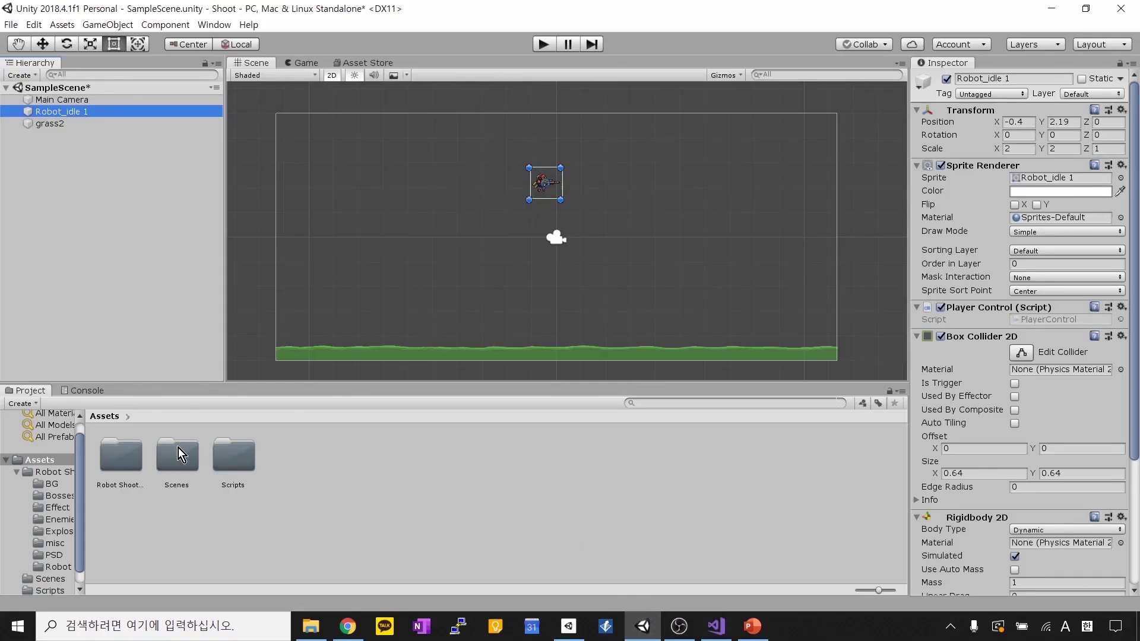
pyautogui.doubleClick(136, 458)
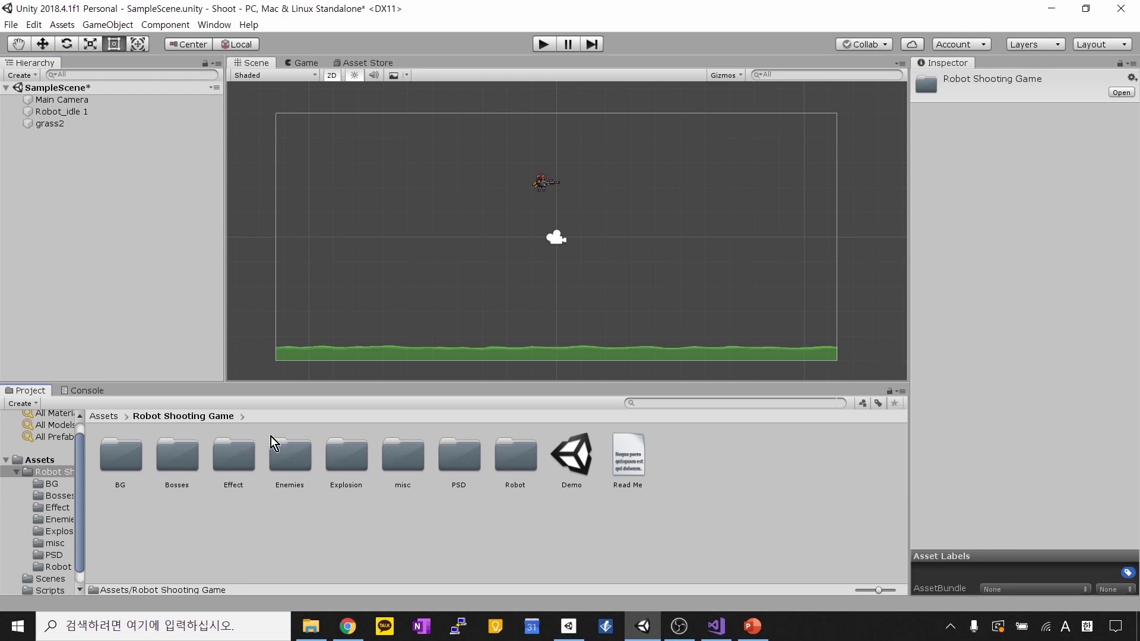
pyautogui.click(357, 461)
pyautogui.doubleClick(404, 461)
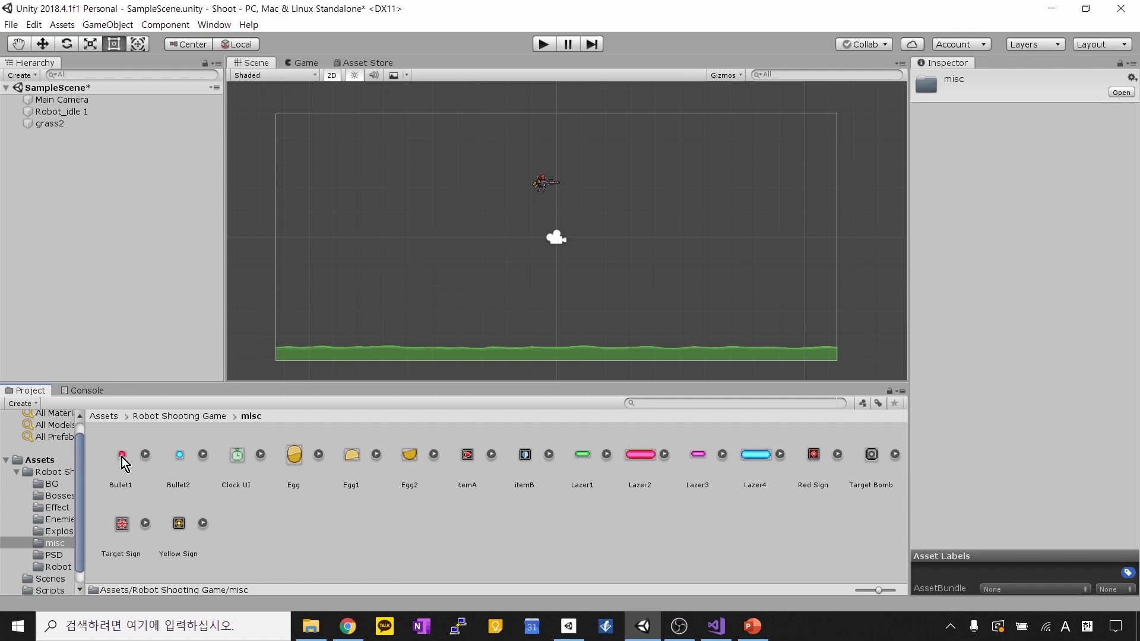
pyautogui.moveTo(123, 457); pyautogui.dragTo(515, 274)
pyautogui.moveTo(601, 208); pyautogui.dragTo(601, 209)
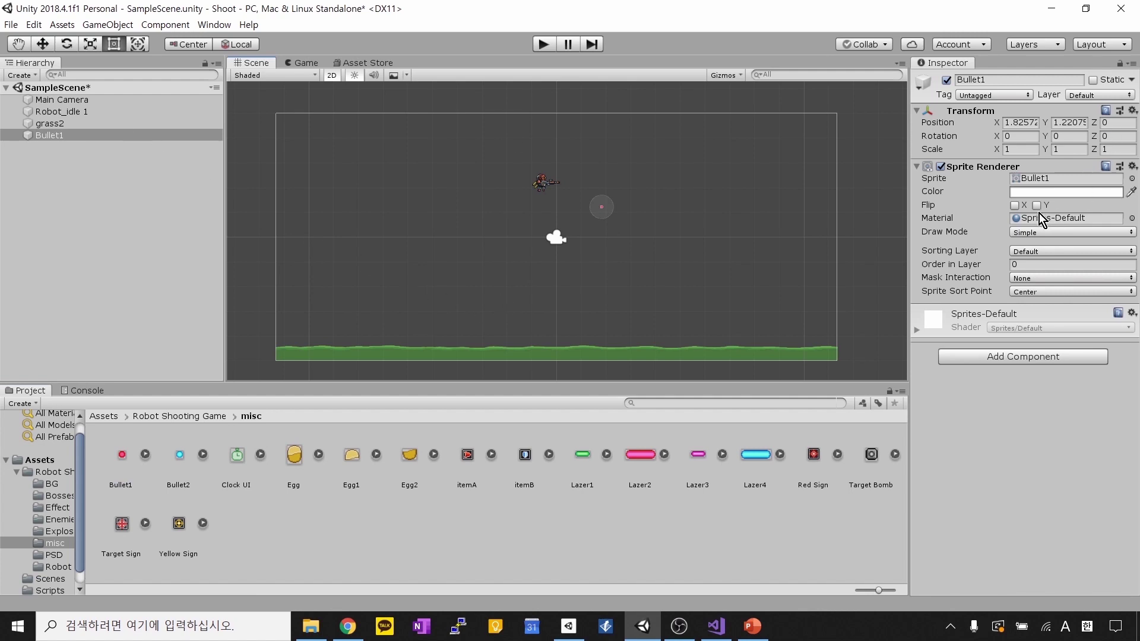
pyautogui.click(989, 78)
pyautogui.click(153, 201)
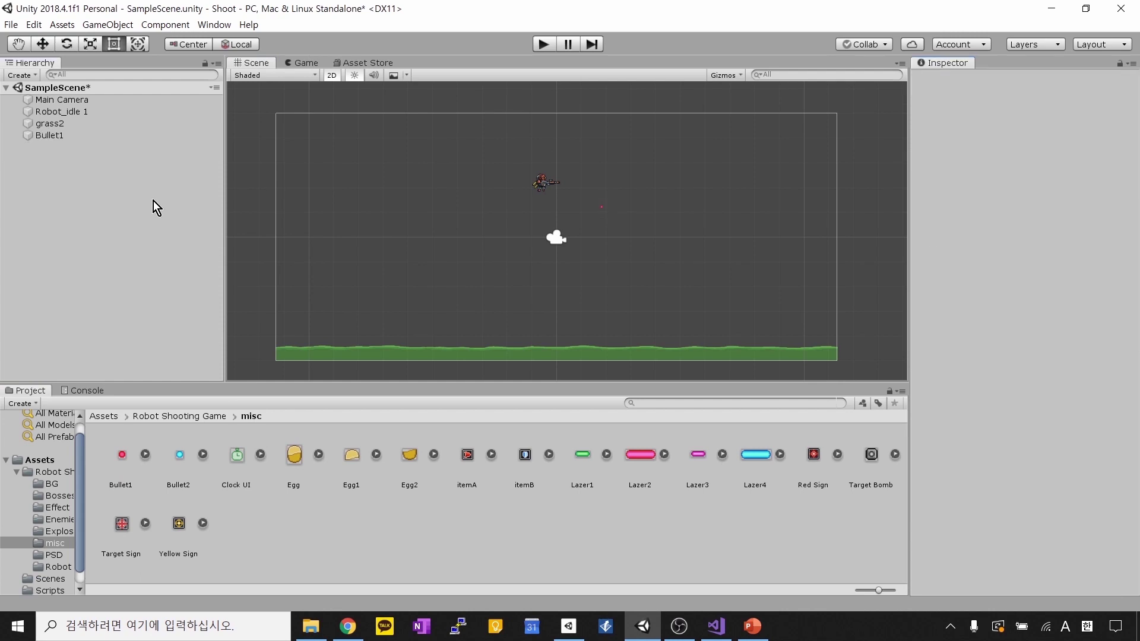
pyautogui.click(155, 136)
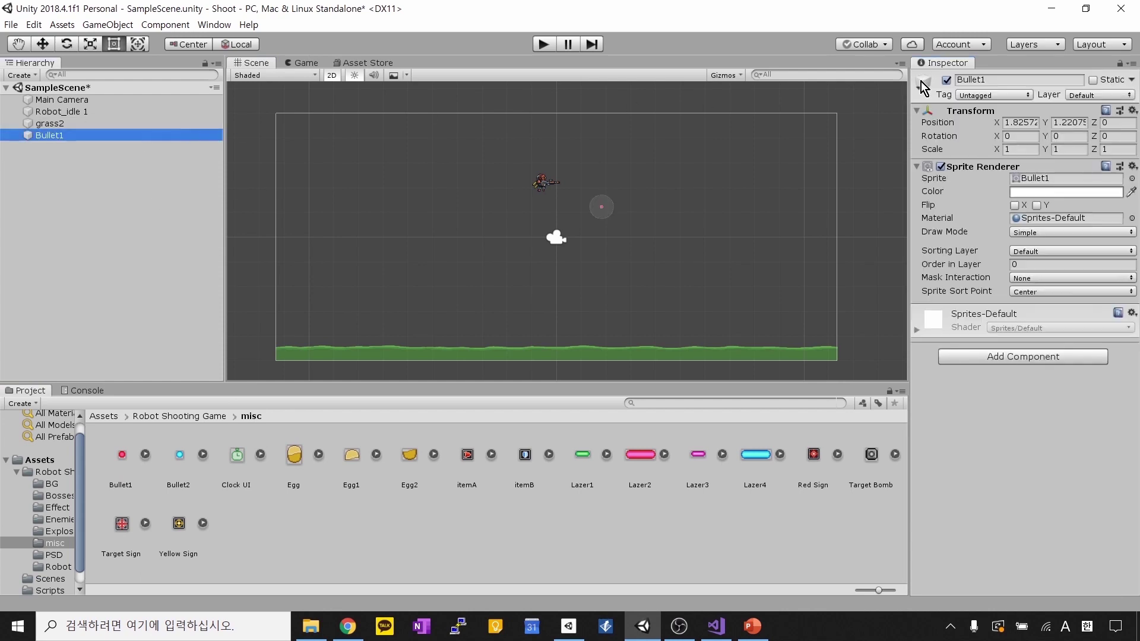
pyautogui.click(1016, 78)
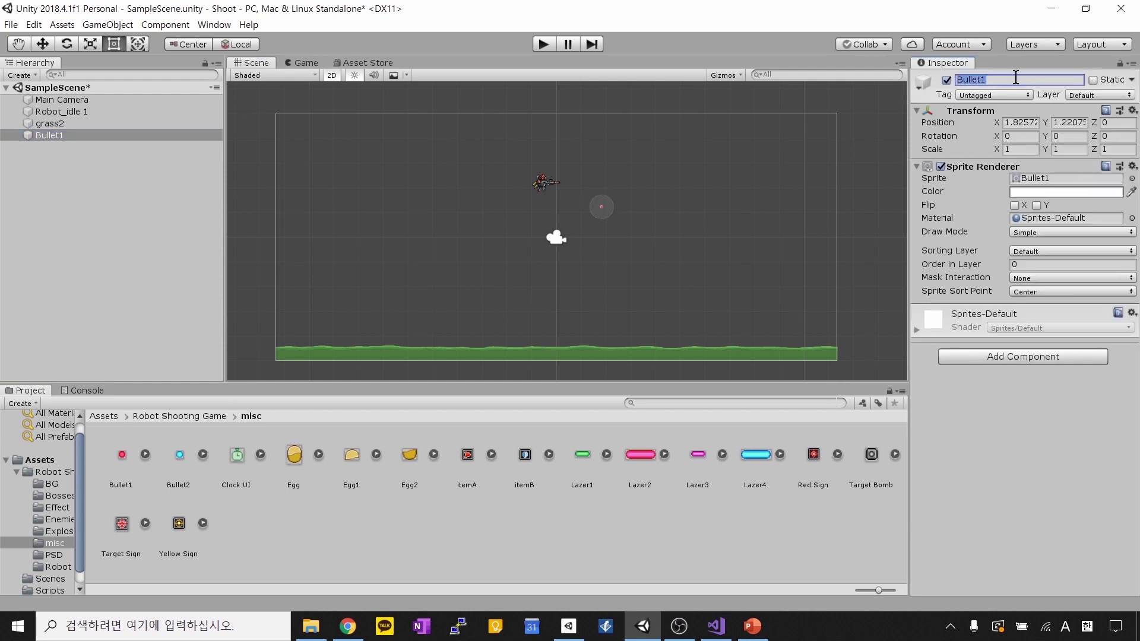
# Step: Shift the bullet slightly closer to the robot with the Move tool, to about X 1.53
pyautogui.click(604, 208)
pyautogui.click(603, 208)
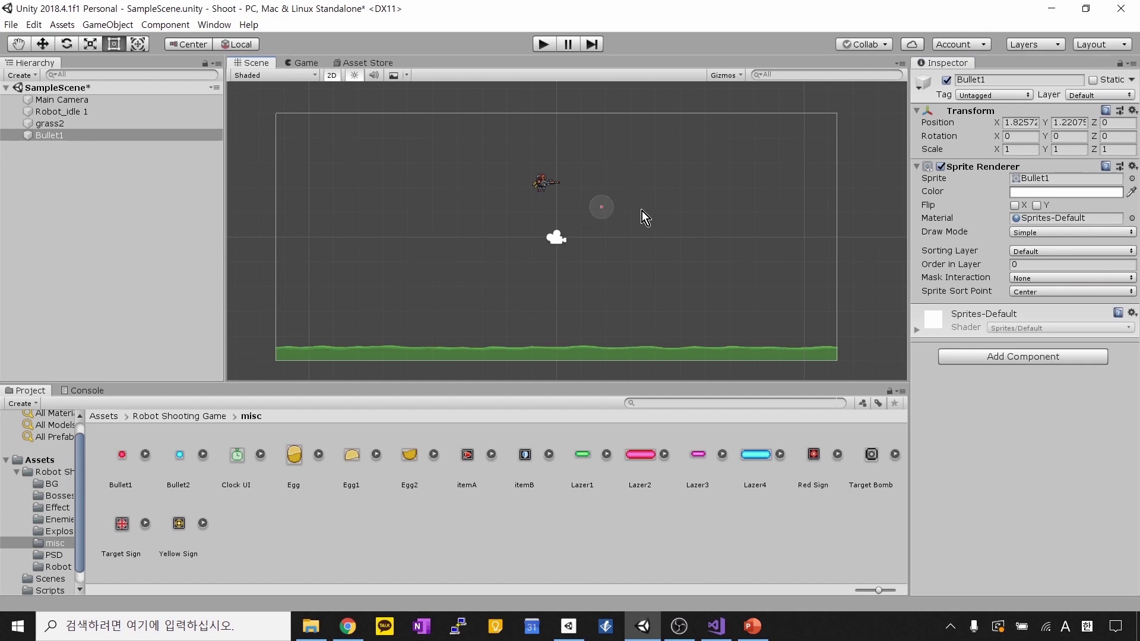
pyautogui.press('w')
pyautogui.moveTo(620, 211)
pyautogui.mouseDown()
pyautogui.moveTo(820, 208)
pyautogui.moveTo(643, 218)
pyautogui.moveTo(836, 219)
pyautogui.moveTo(693, 219)
pyautogui.moveTo(807, 230)
pyautogui.moveTo(790, 232)
pyautogui.moveTo(568, 235)
pyautogui.moveTo(814, 233)
pyautogui.moveTo(521, 236)
pyautogui.moveTo(613, 231)
pyautogui.mouseUp()
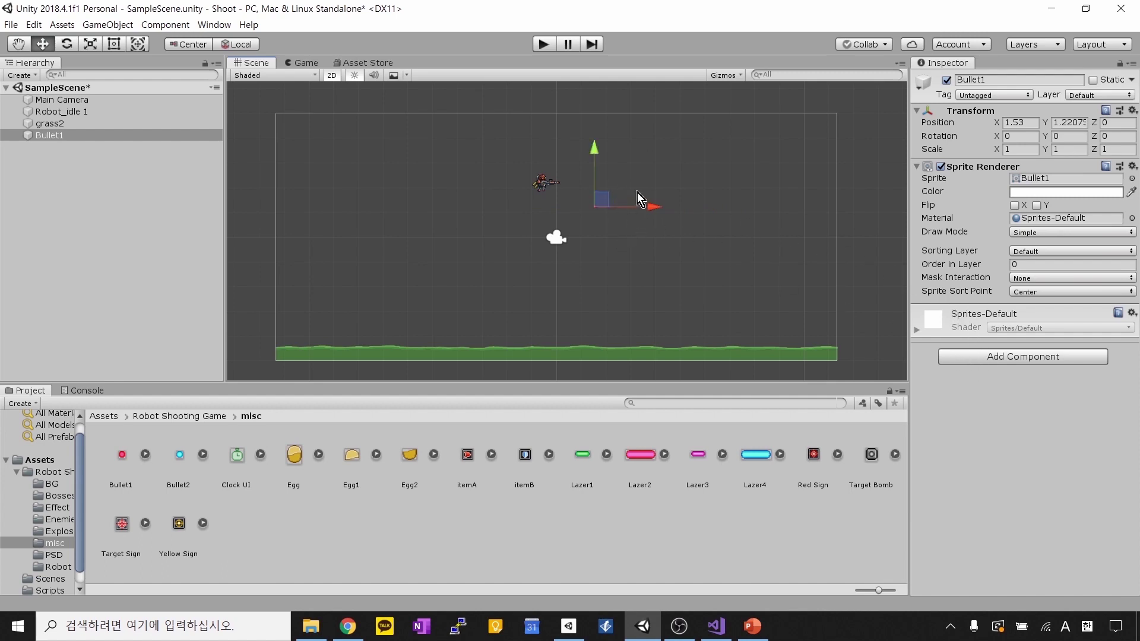
# Step: Add a Box Collider 2D component to the Bullet1 object
pyautogui.click(1039, 359)
pyautogui.write('box')
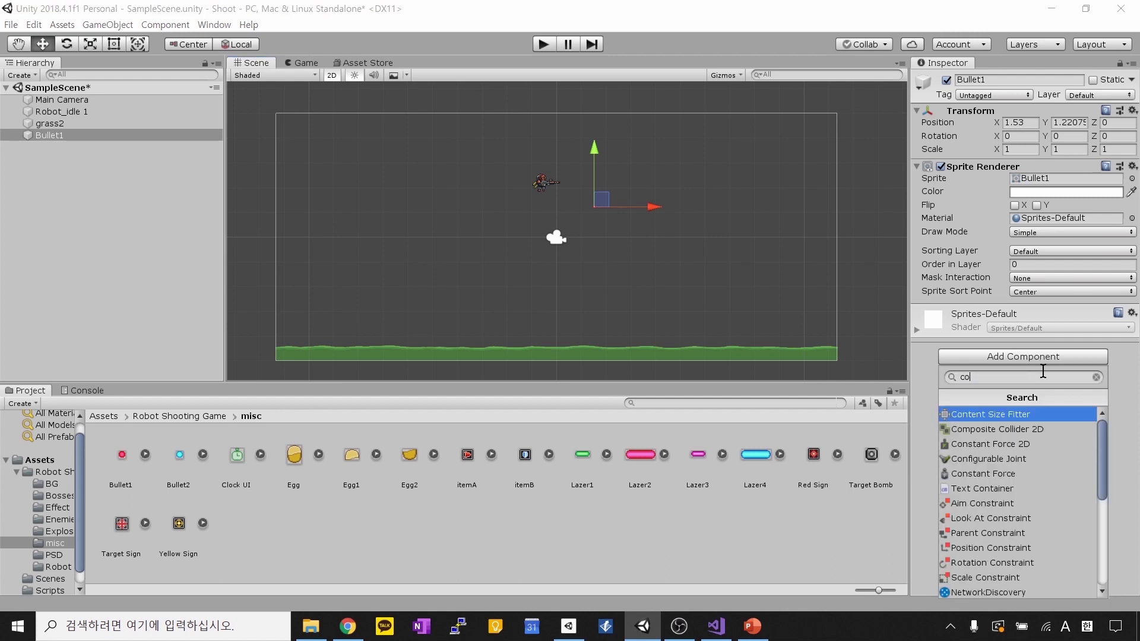
pyautogui.press('Down')
pyautogui.press('Up')
pyautogui.press('Return')
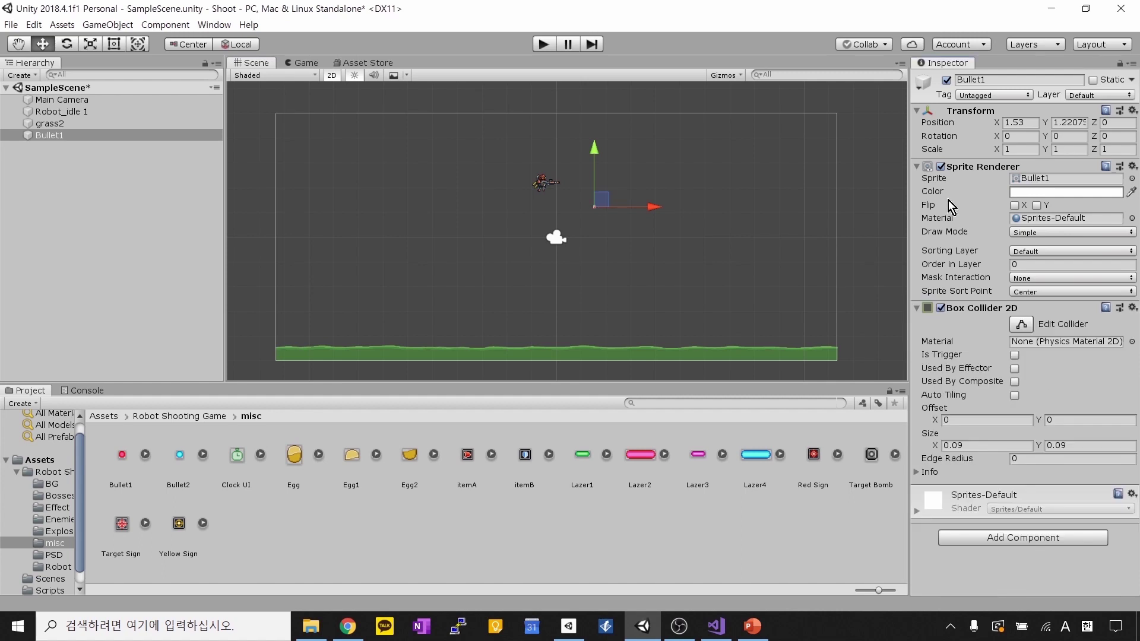
# Step: Examine the bullet and its box collider up close, comparing its size with the robot
pyautogui.scroll(8, 628, 269)
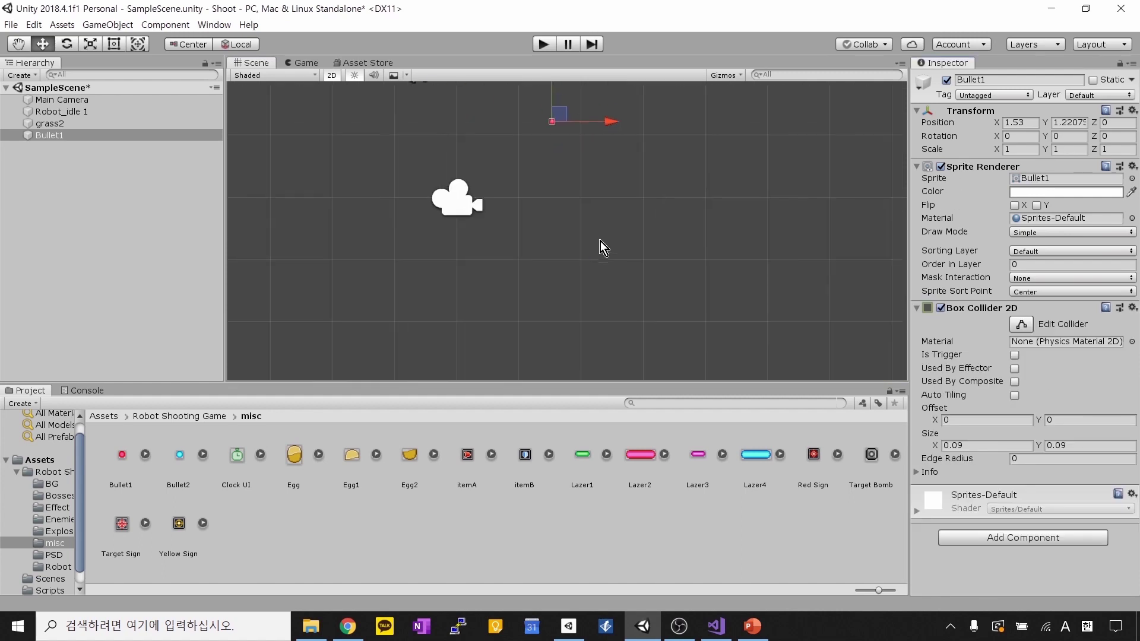
pyautogui.scroll(10, 606, 291)
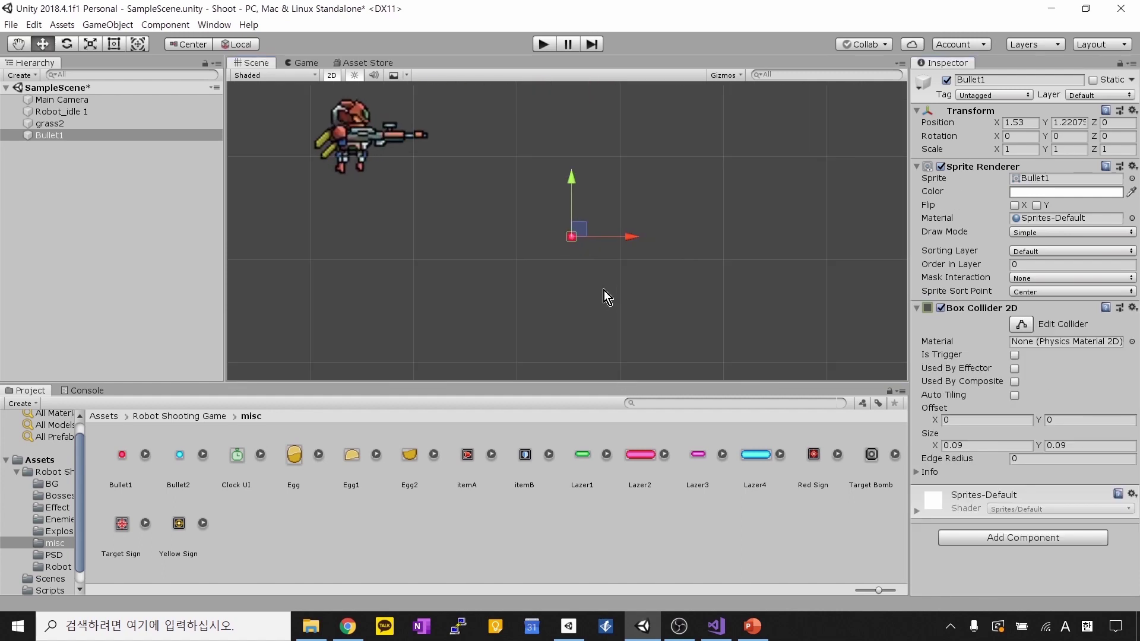
pyautogui.moveTo(575, 276); pyautogui.dragTo(579, 315, button='middle')
pyautogui.scroll(-6, 596, 270)
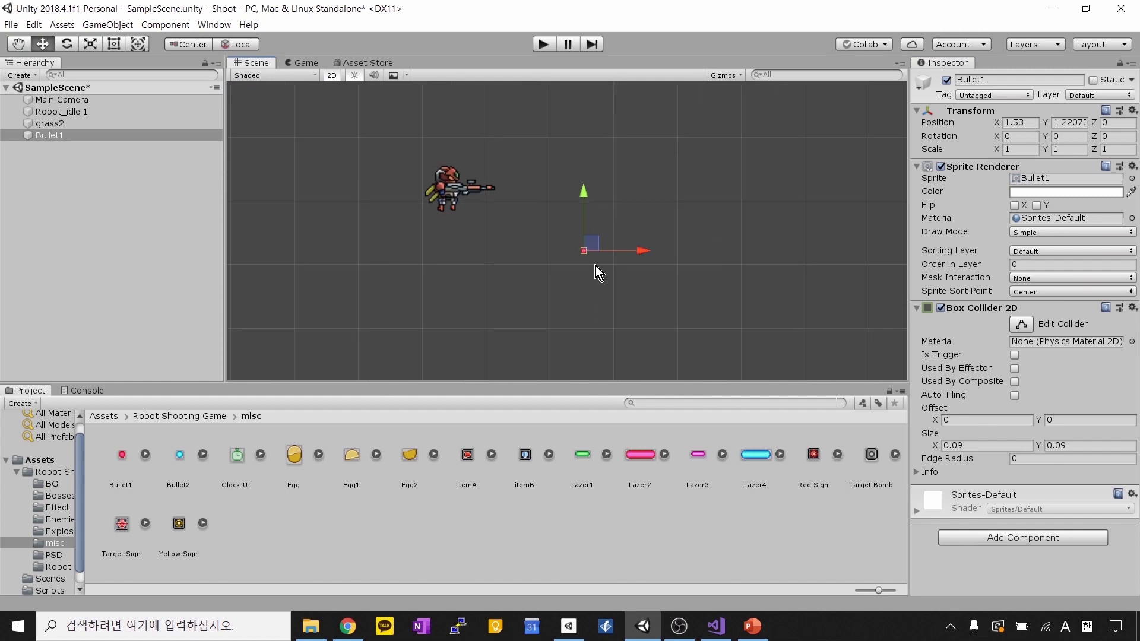
pyautogui.scroll(-3, 635, 293)
pyautogui.moveTo(642, 301); pyautogui.dragTo(582, 245, button='middle')
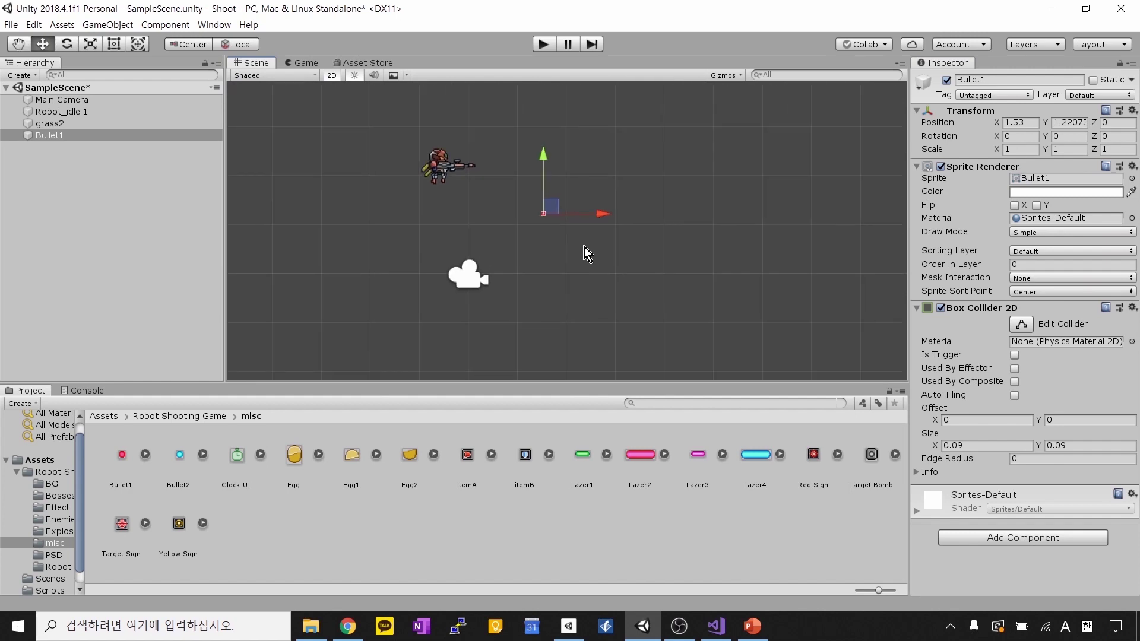
pyautogui.scroll(-3, 783, 249)
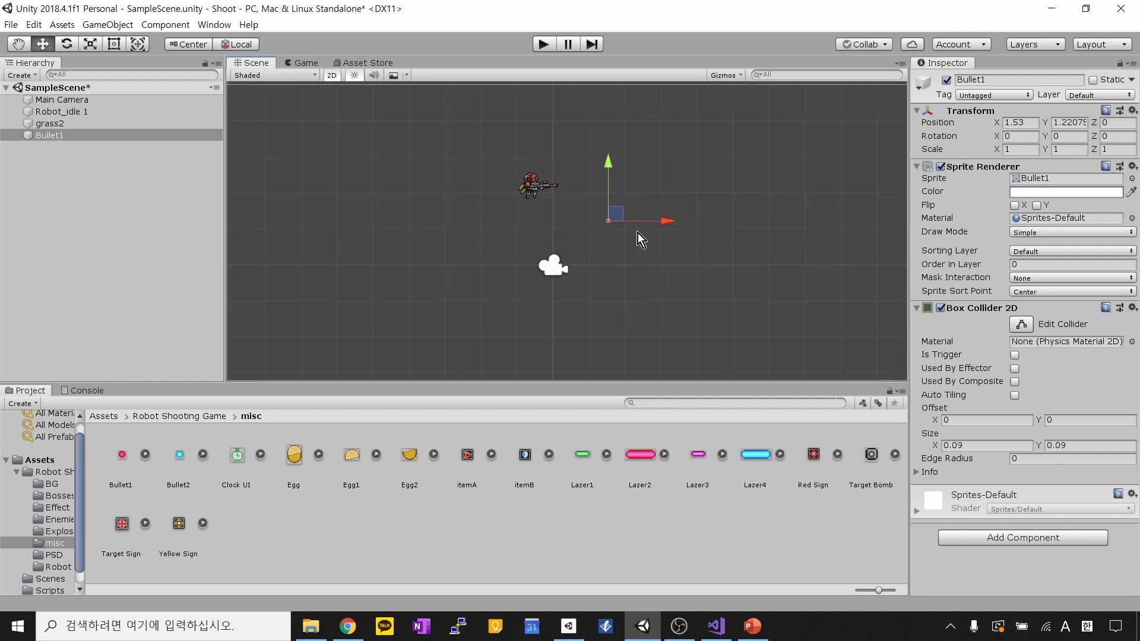
pyautogui.click(1033, 79)
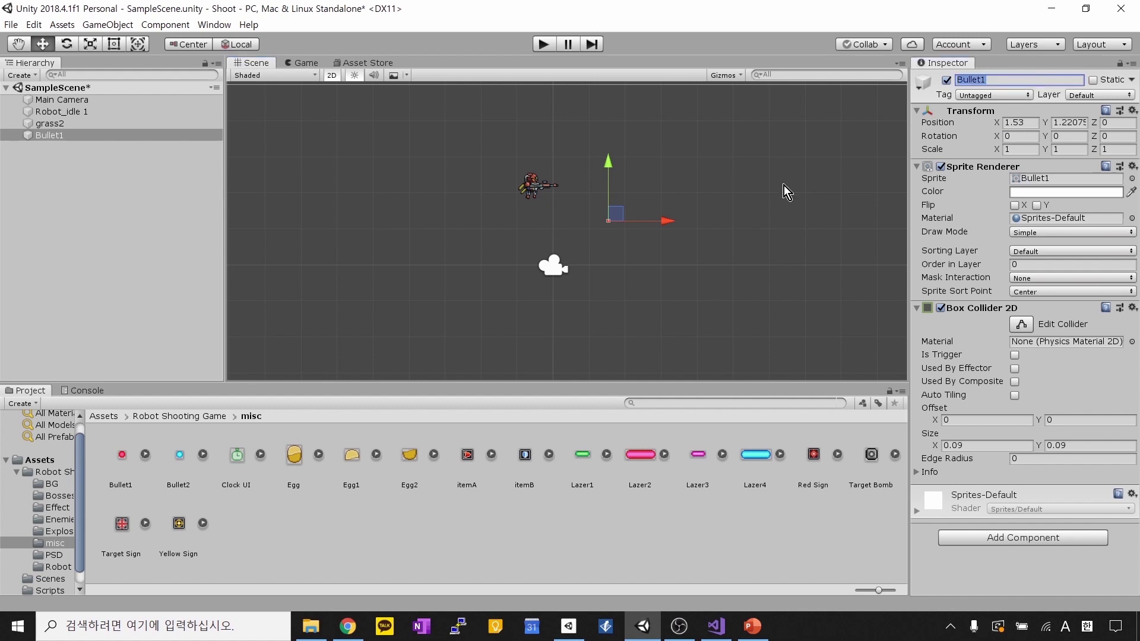
pyautogui.click(682, 230)
pyautogui.click(611, 223)
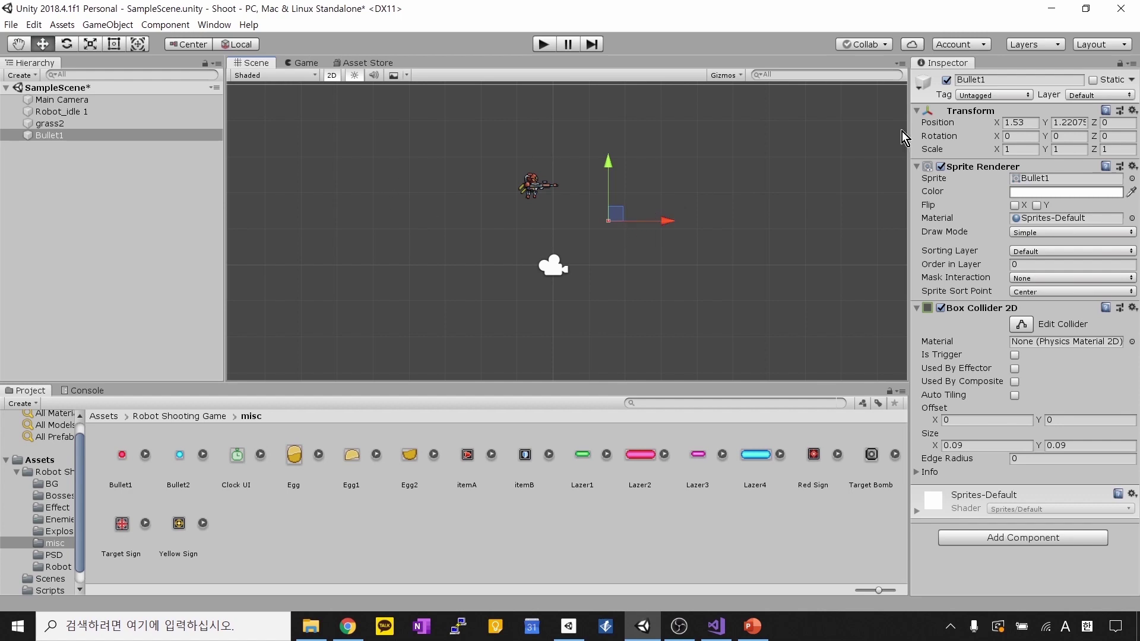
# Step: Set the bullet's X and Y scale to 1.5
pyautogui.click(1011, 149)
pyautogui.write('1.5')
pyautogui.press('Tab')
pyautogui.write('1.5')
# Step: Set the bullet's X and Y scale to 2
pyautogui.click(1033, 152)
pyautogui.write('2')
pyautogui.press('Tab')
pyautogui.write('2')
# Step: Raise the bullet to about Y 2.17, level with the robot's gun, and deselect it
pyautogui.moveTo(607, 204); pyautogui.dragTo(603, 170)
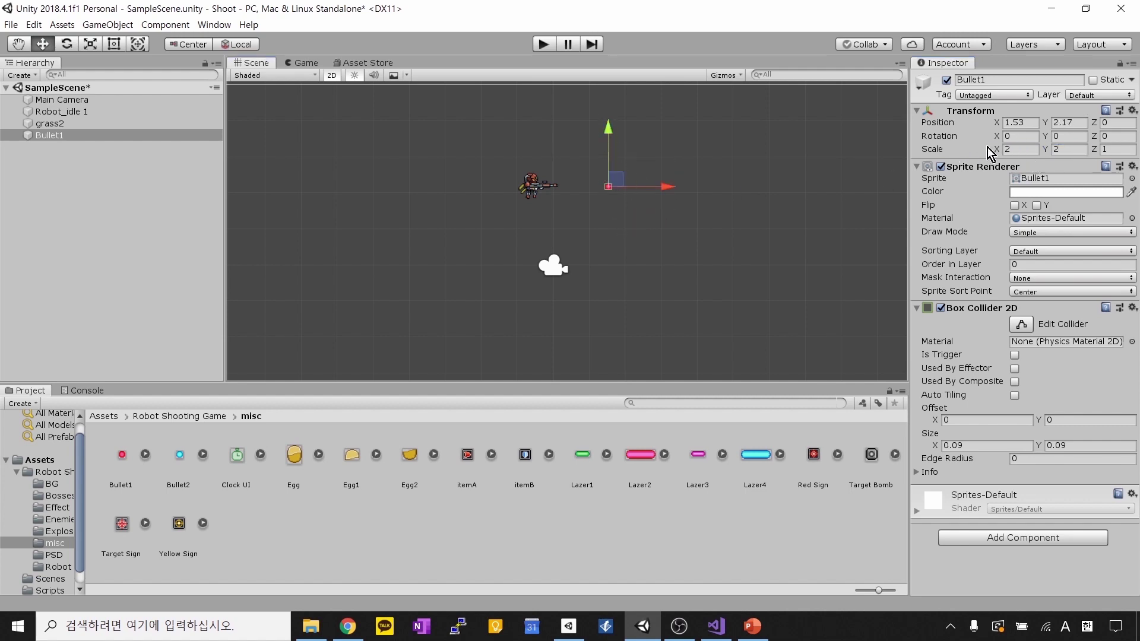
pyautogui.click(1020, 149)
pyautogui.click(1076, 149)
pyautogui.click(819, 214)
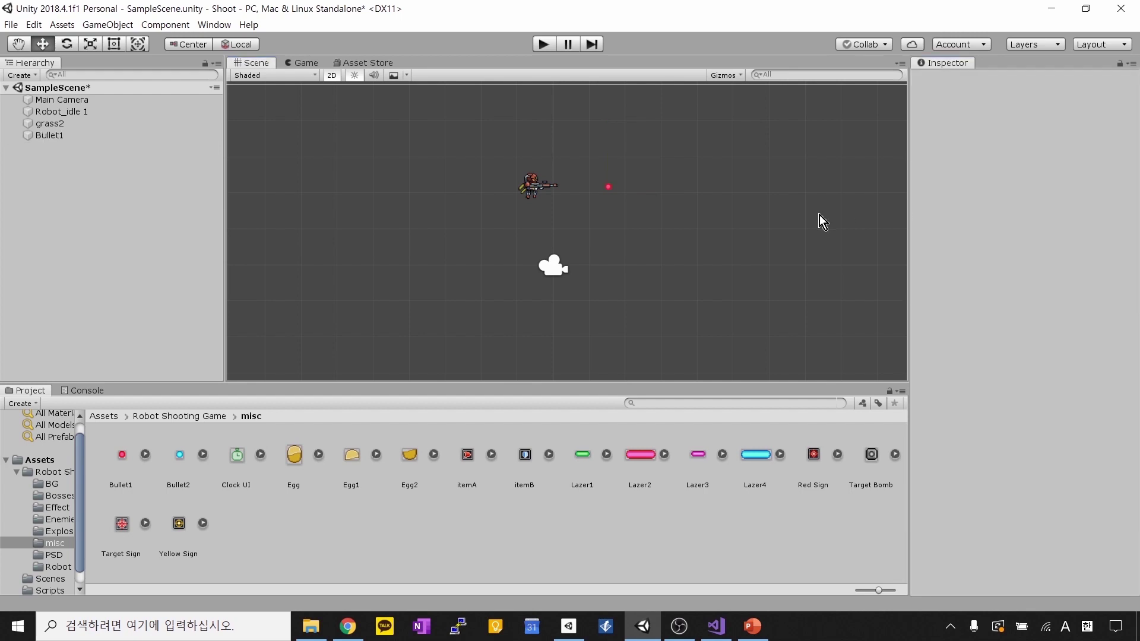
# Step: Select the bullet in the scene and set its X and Y scale to 5
pyautogui.click(610, 191)
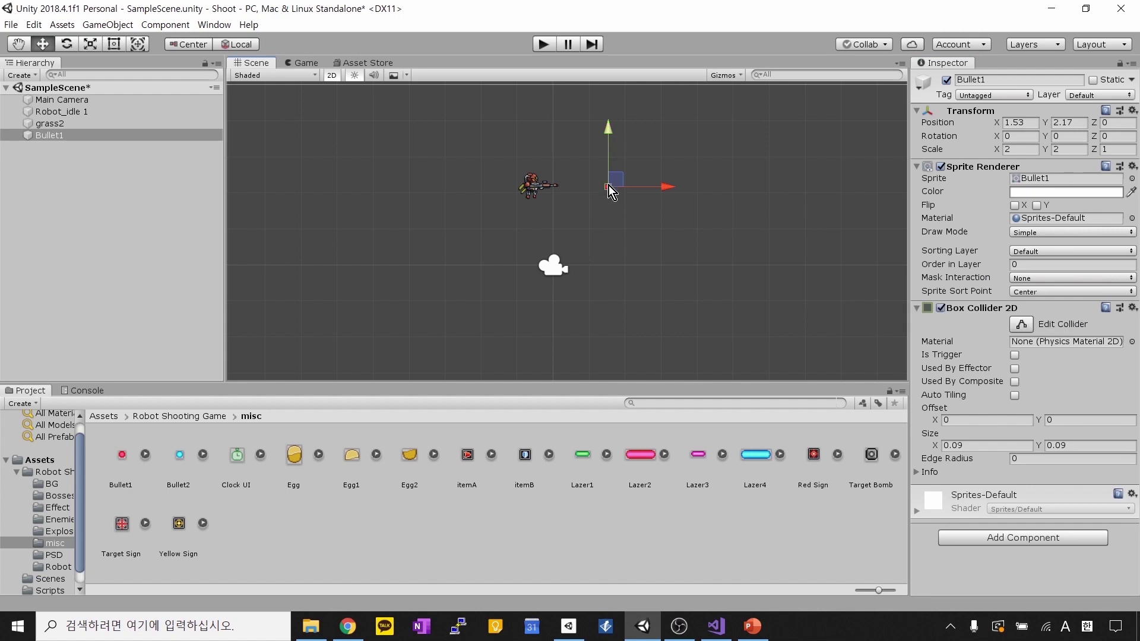
pyautogui.scroll(5, 629, 200)
pyautogui.scroll(4, 620, 259)
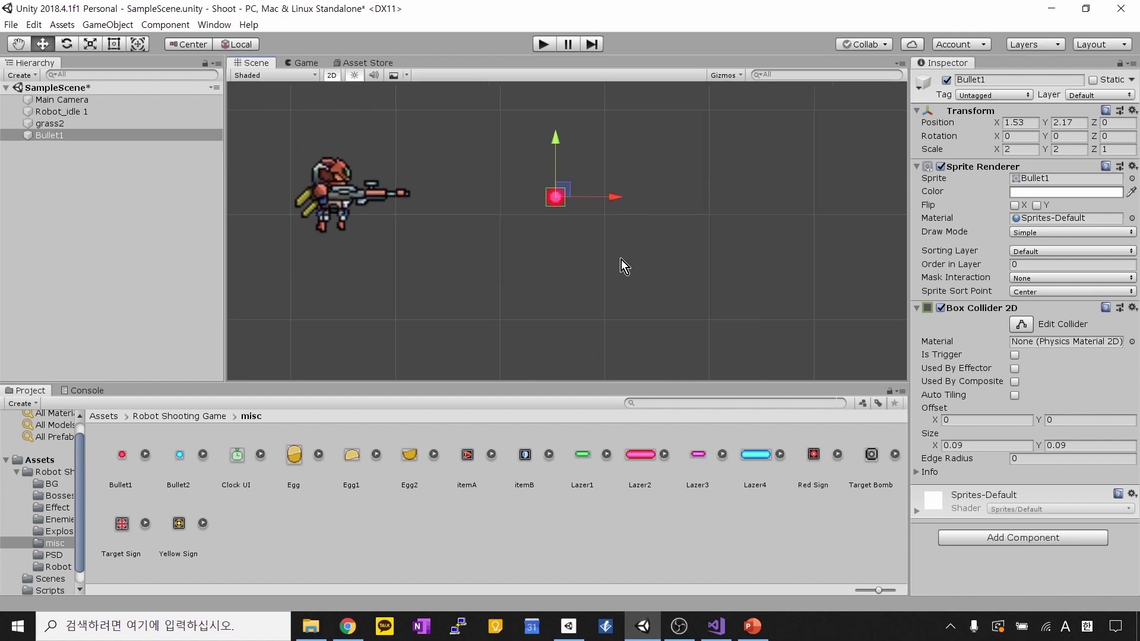
pyautogui.scroll(-6, 621, 259)
pyautogui.click(1018, 149)
pyautogui.write('5')
pyautogui.press('Tab')
pyautogui.write('5')
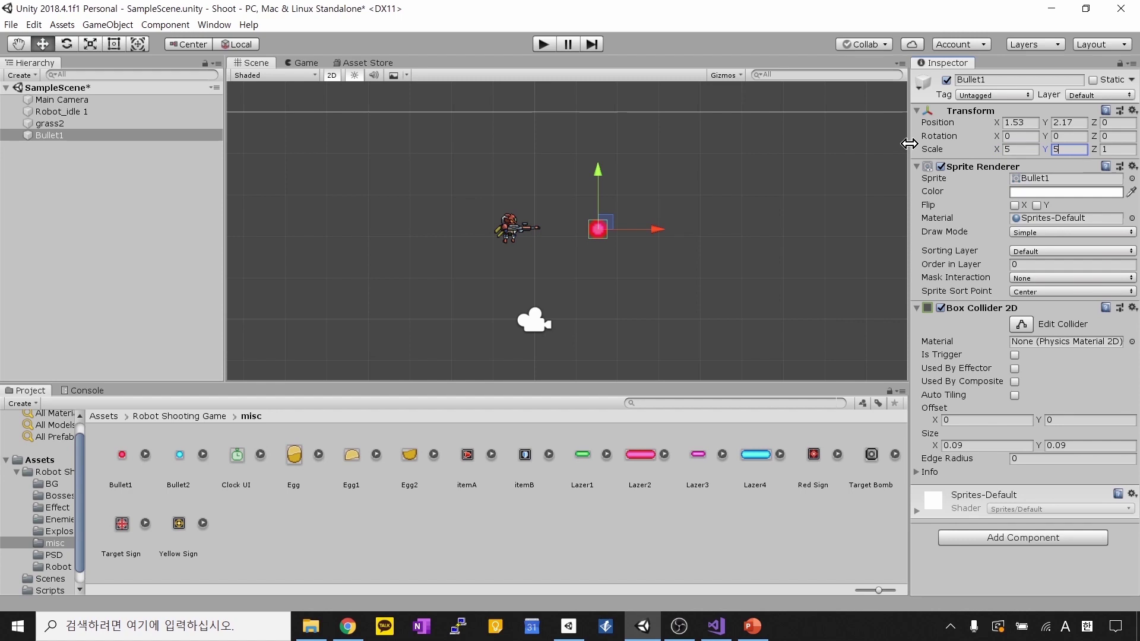
# Step: Remove the Box Collider 2D component from the Bullet1 object
pyautogui.click(638, 246)
pyautogui.click(601, 232)
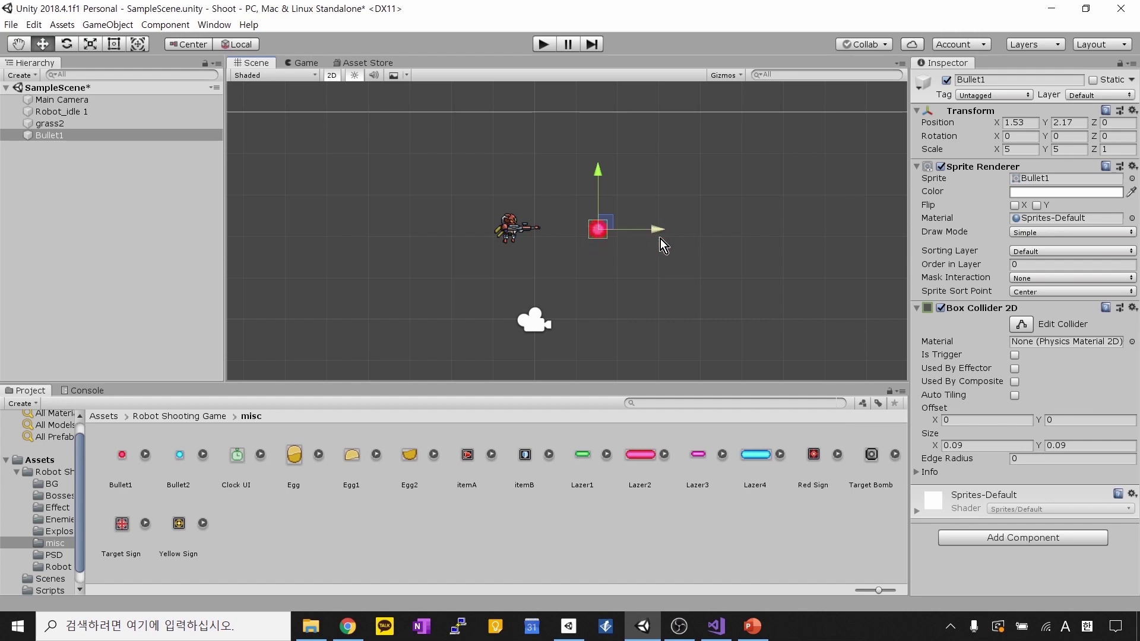
pyautogui.click(1133, 307)
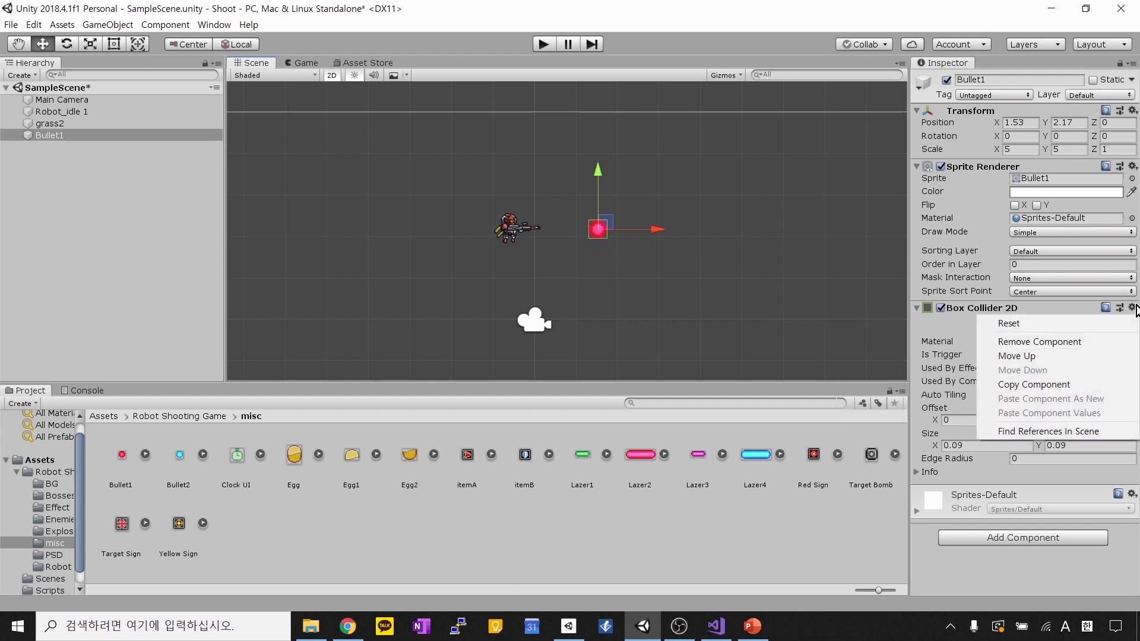
pyautogui.click(1012, 343)
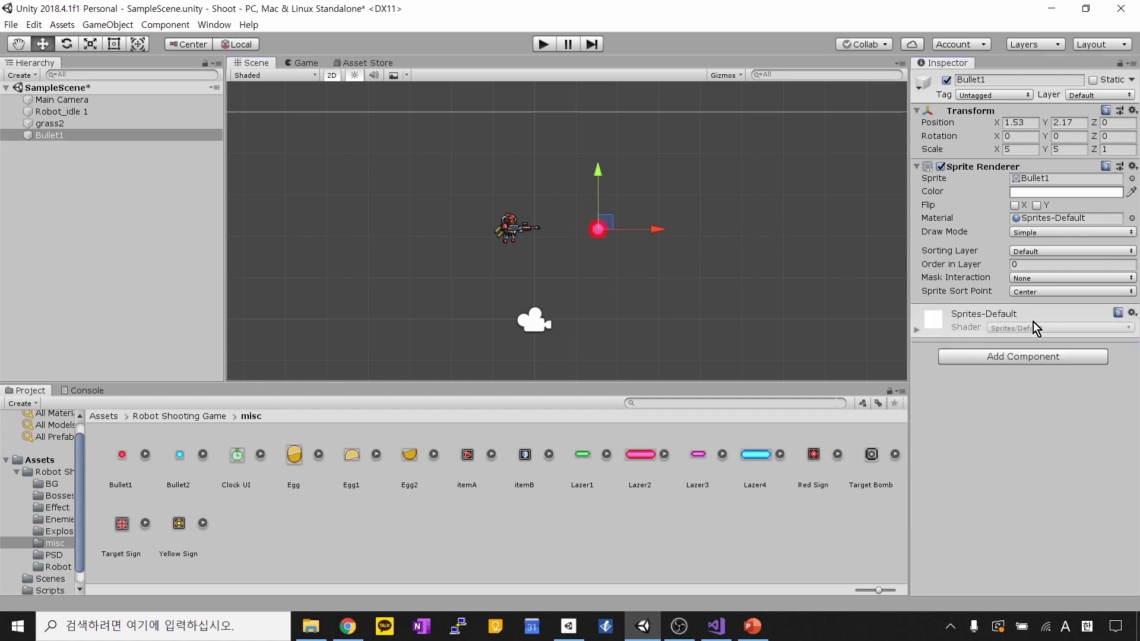
# Step: Search the components for "coll" and add a Circle Collider 2D to Bullet1
pyautogui.click(1021, 356)
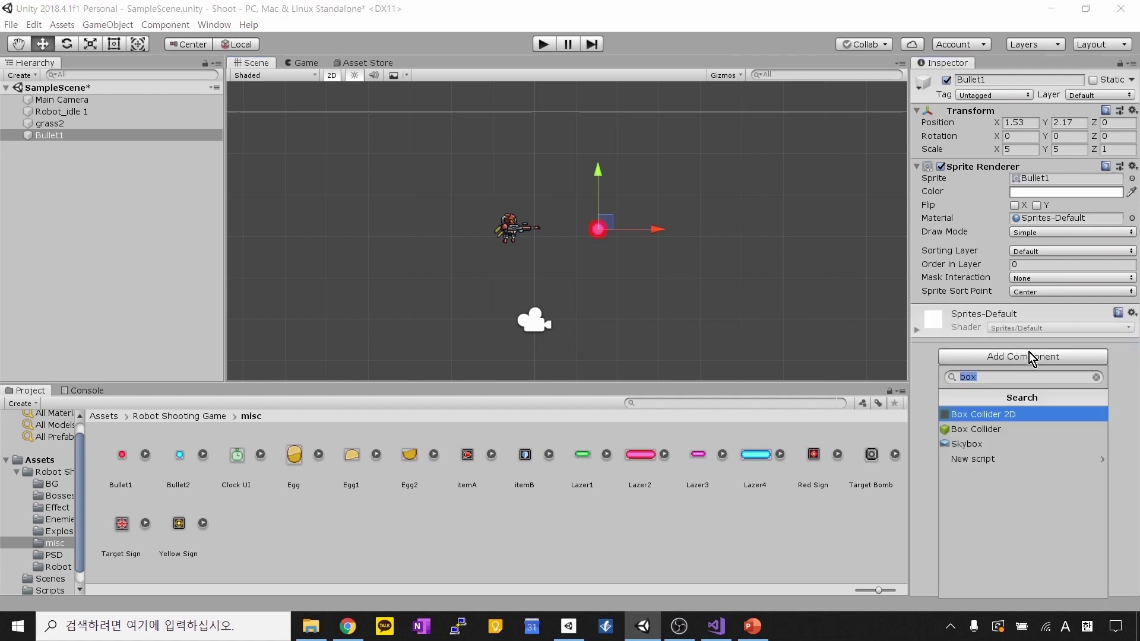
pyautogui.write('coll')
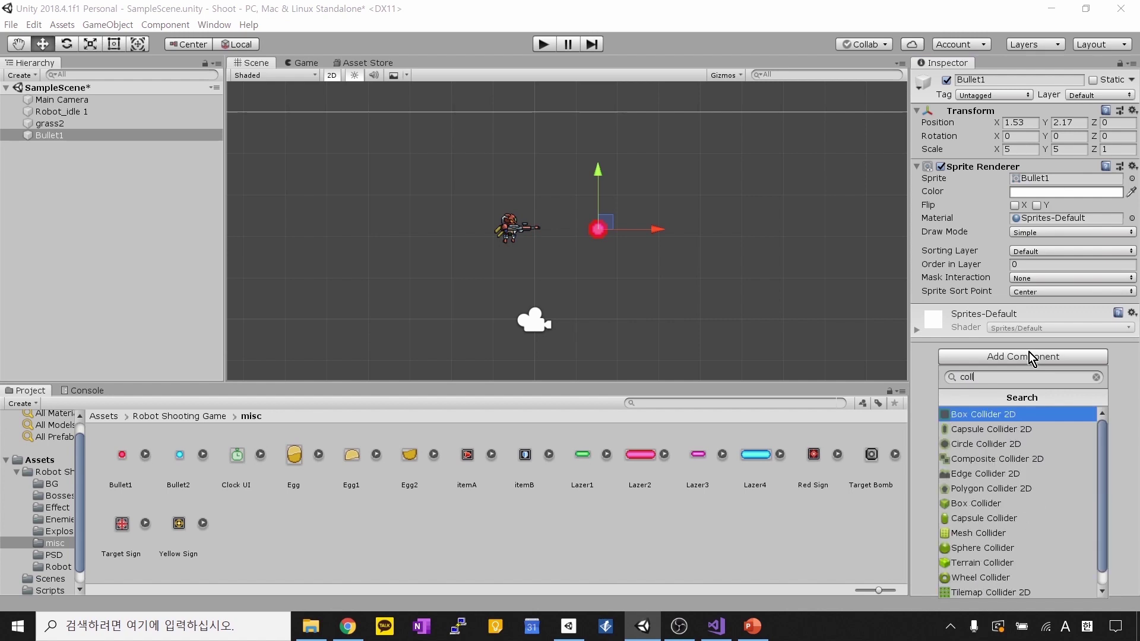
pyautogui.scroll(-1, 1023, 510)
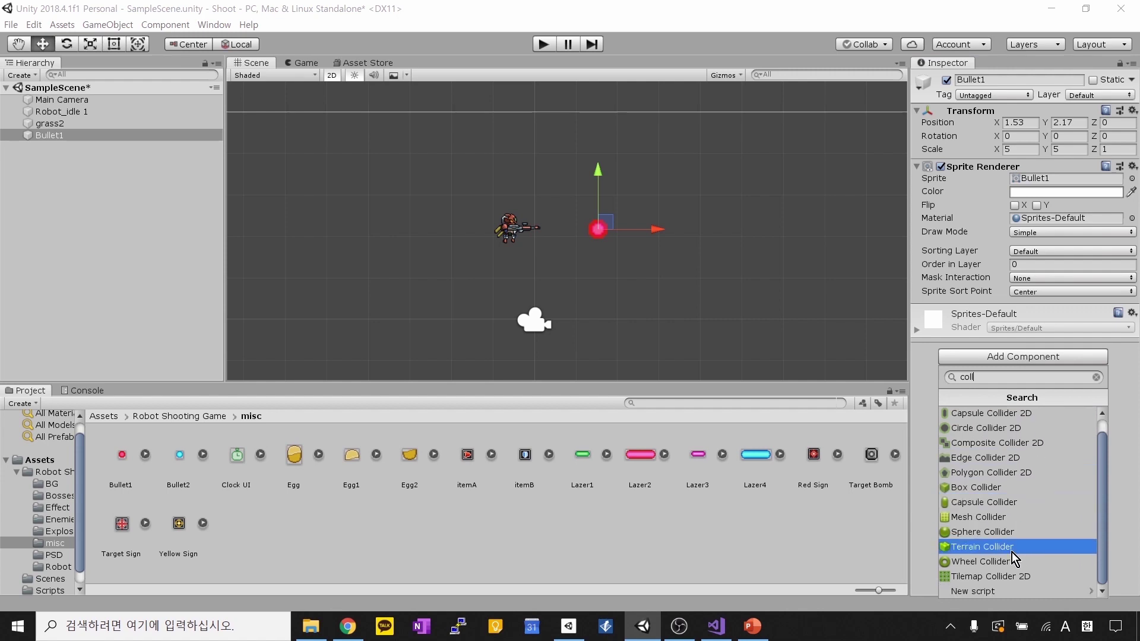
pyautogui.scroll(1, 1012, 552)
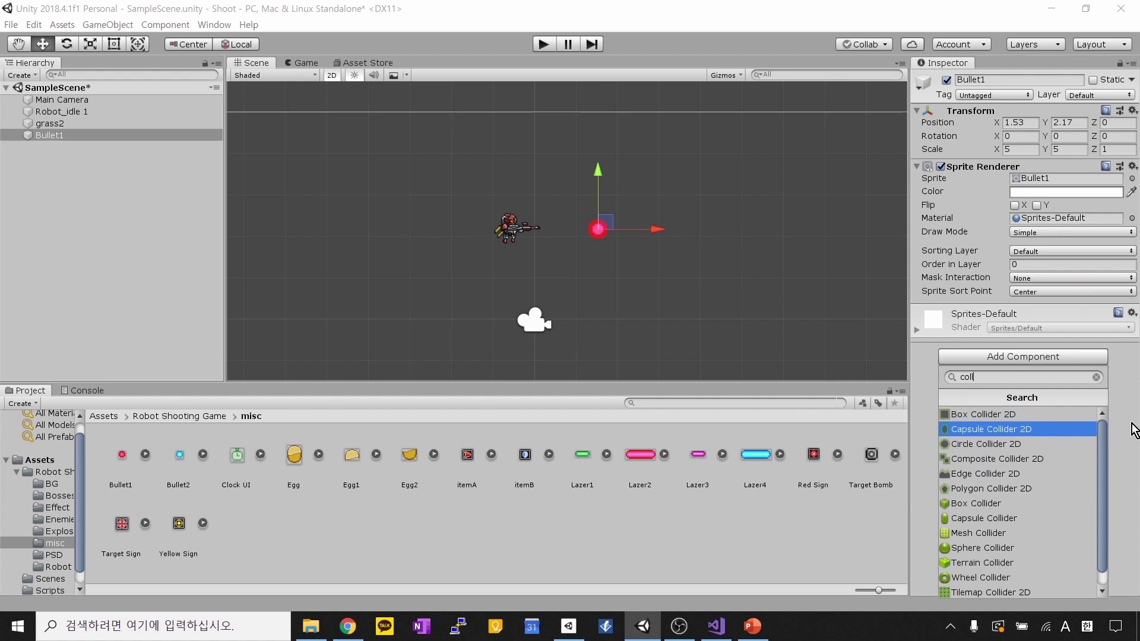
pyautogui.scroll(-1, 1027, 475)
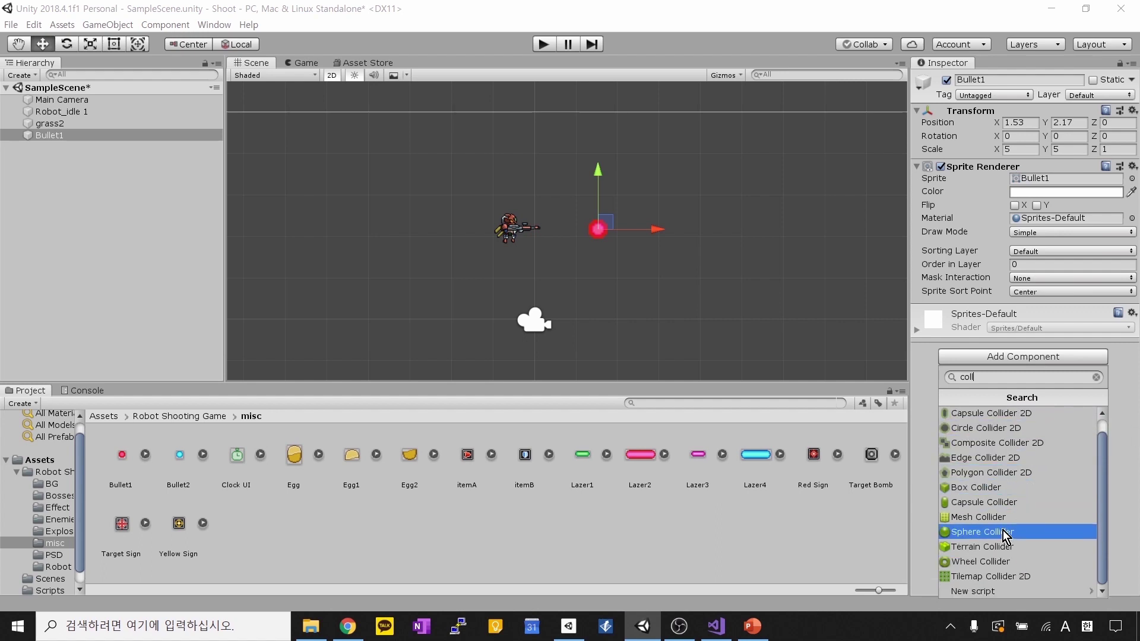
pyautogui.scroll(1, 1008, 522)
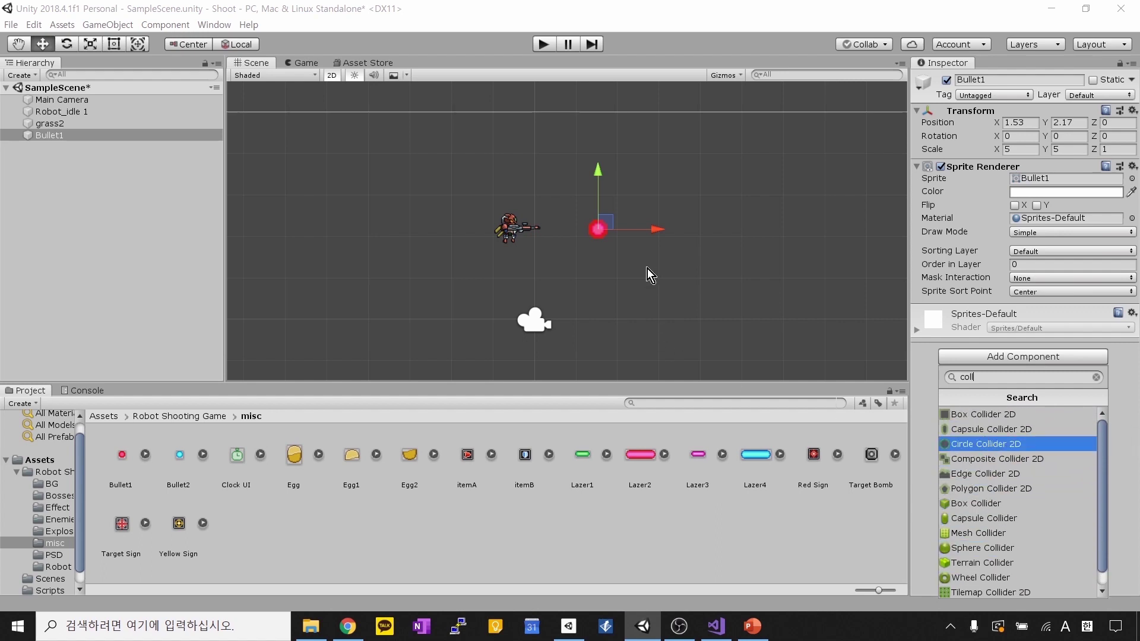
pyautogui.click(981, 455)
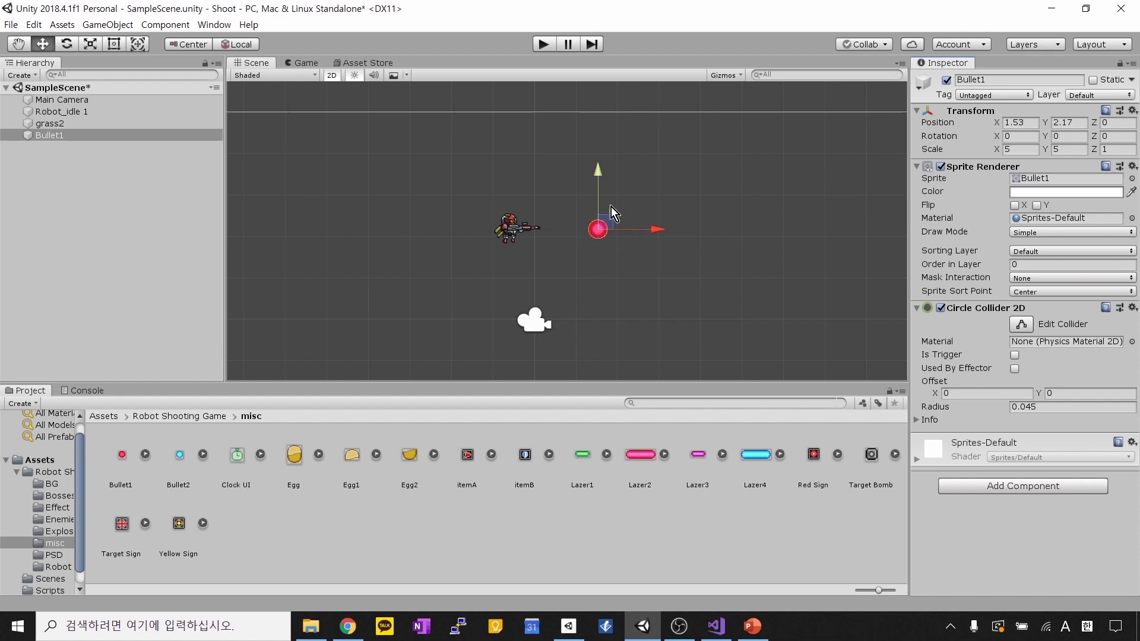
# Step: Set Bullet1's X and Y scale to 2 and deselect it
pyautogui.click(1019, 149)
pyautogui.write('2')
pyautogui.click(1065, 149)
pyautogui.write('2')
pyautogui.click(725, 201)
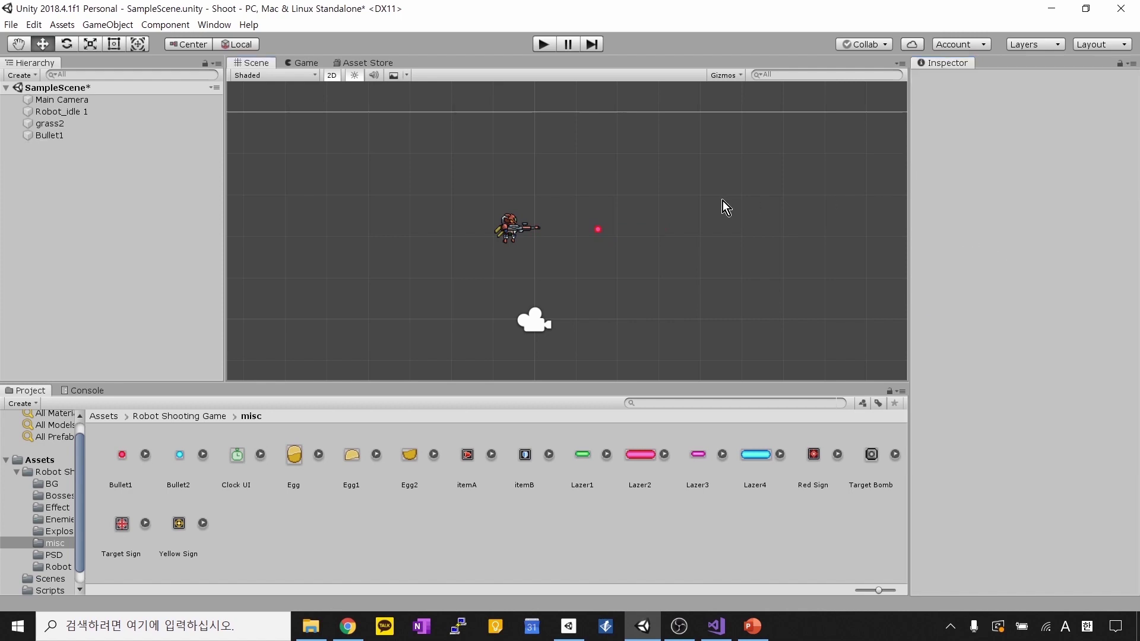
# Step: Move Bullet1 close to the muzzle of the robot's gun, at about X 0.47, Y 1.95
pyautogui.click(597, 230)
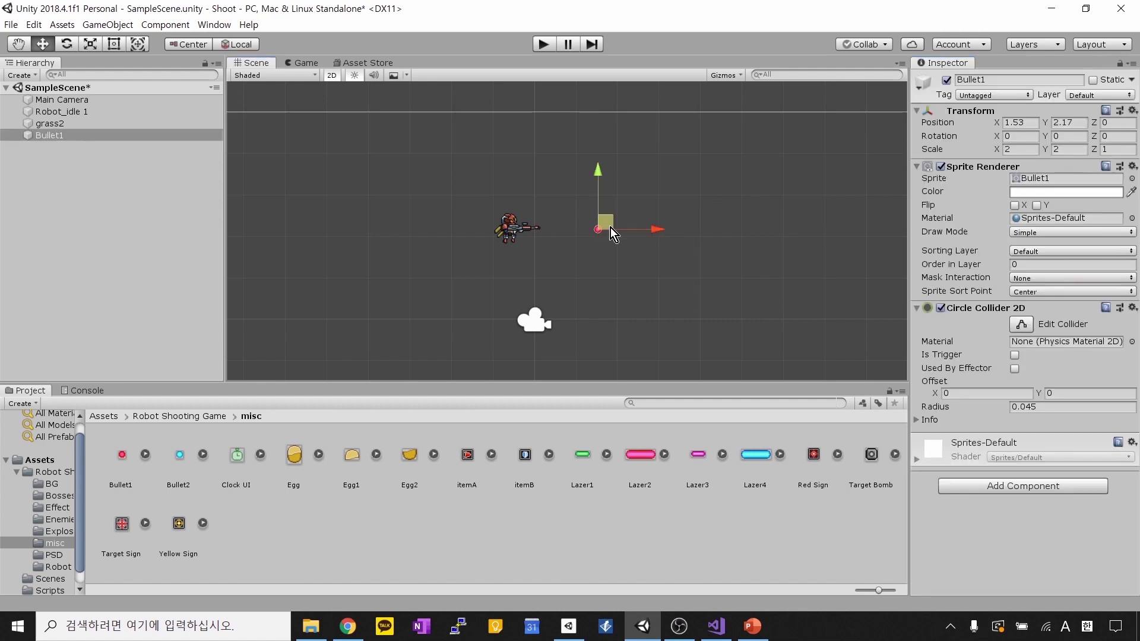
pyautogui.moveTo(625, 230)
pyautogui.mouseDown()
pyautogui.moveTo(574, 230)
pyautogui.moveTo(638, 231)
pyautogui.moveTo(621, 229)
pyautogui.mouseUp()
pyautogui.scroll(-3, 632, 242)
pyautogui.scroll(-3, 636, 247)
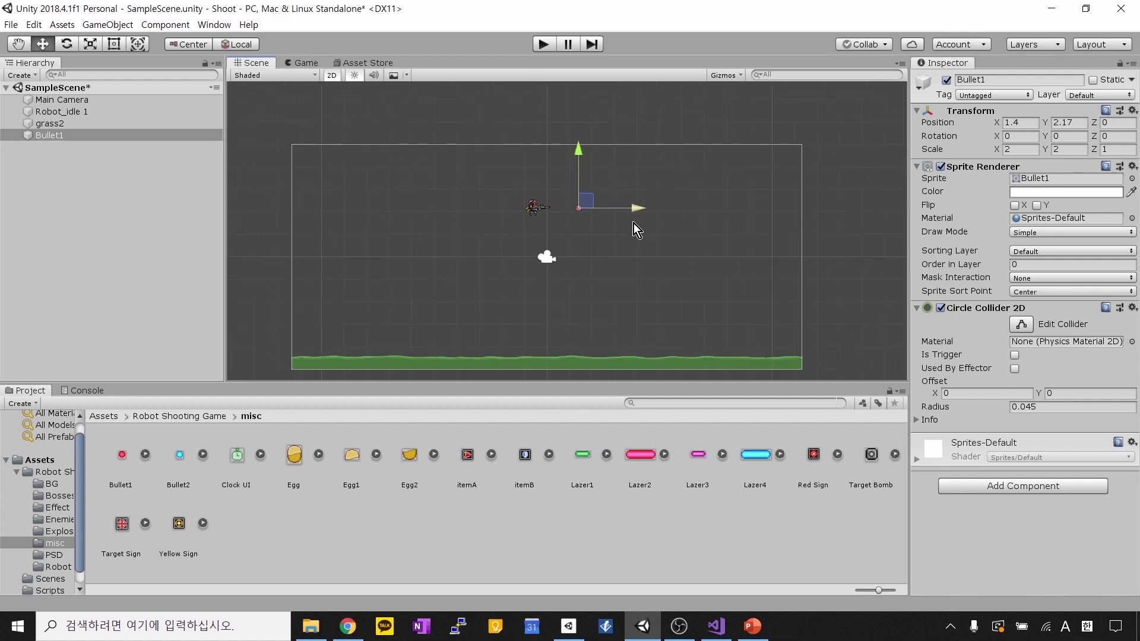
pyautogui.moveTo(633, 223); pyautogui.dragTo(639, 198, button='middle')
pyautogui.scroll(2, 674, 234)
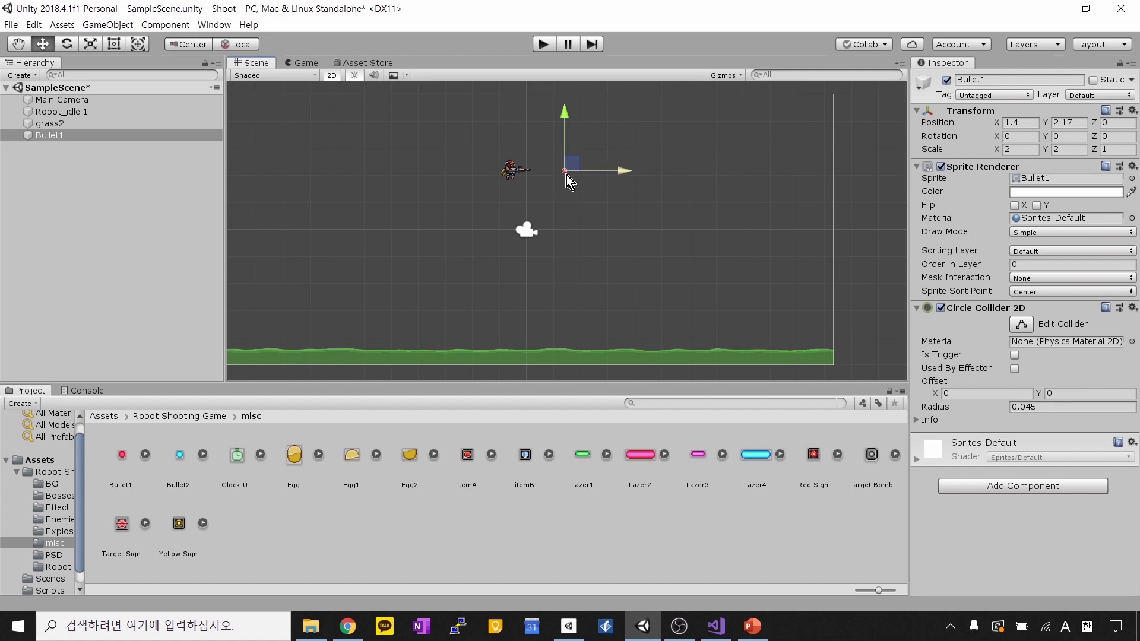
pyautogui.moveTo(574, 169); pyautogui.dragTo(551, 174)
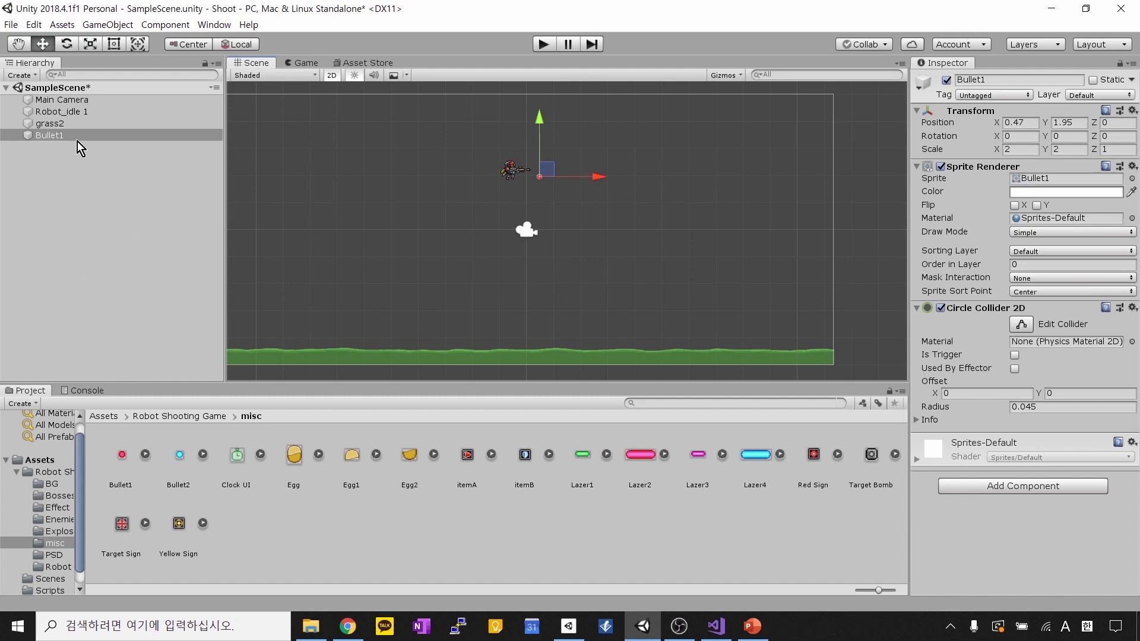
# Step: Place five more Bullet1 sprites from the misc folder in the scene, scattered below the first bullet
pyautogui.moveTo(121, 457); pyautogui.dragTo(590, 237)
pyautogui.moveTo(124, 462); pyautogui.dragTo(575, 251)
pyautogui.moveTo(120, 460); pyautogui.dragTo(538, 265)
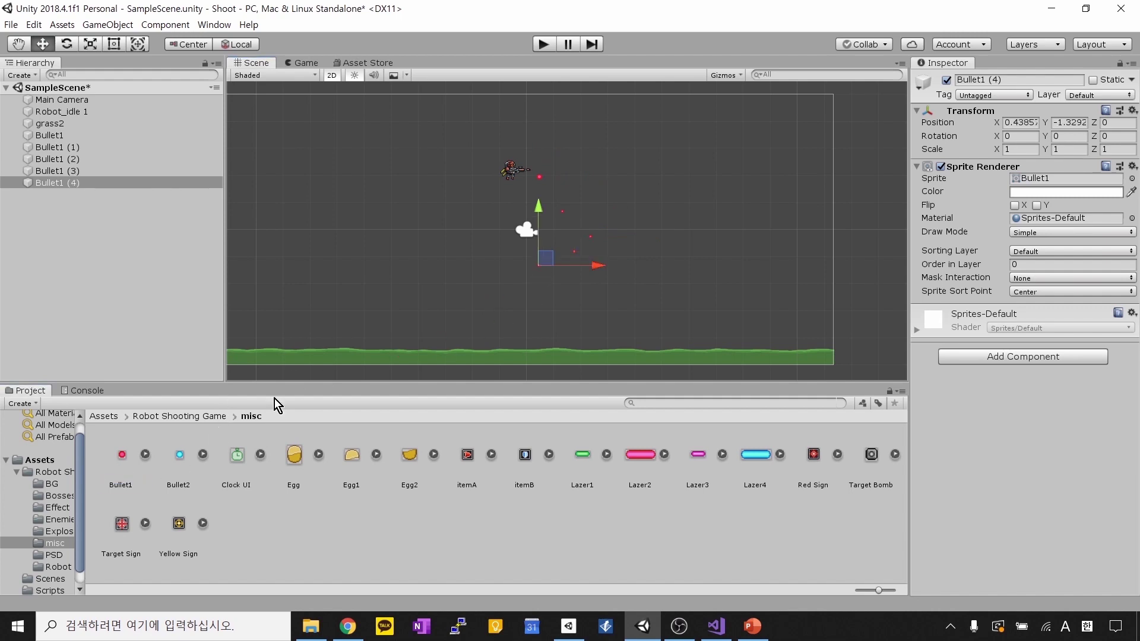
pyautogui.moveTo(121, 455); pyautogui.dragTo(556, 284)
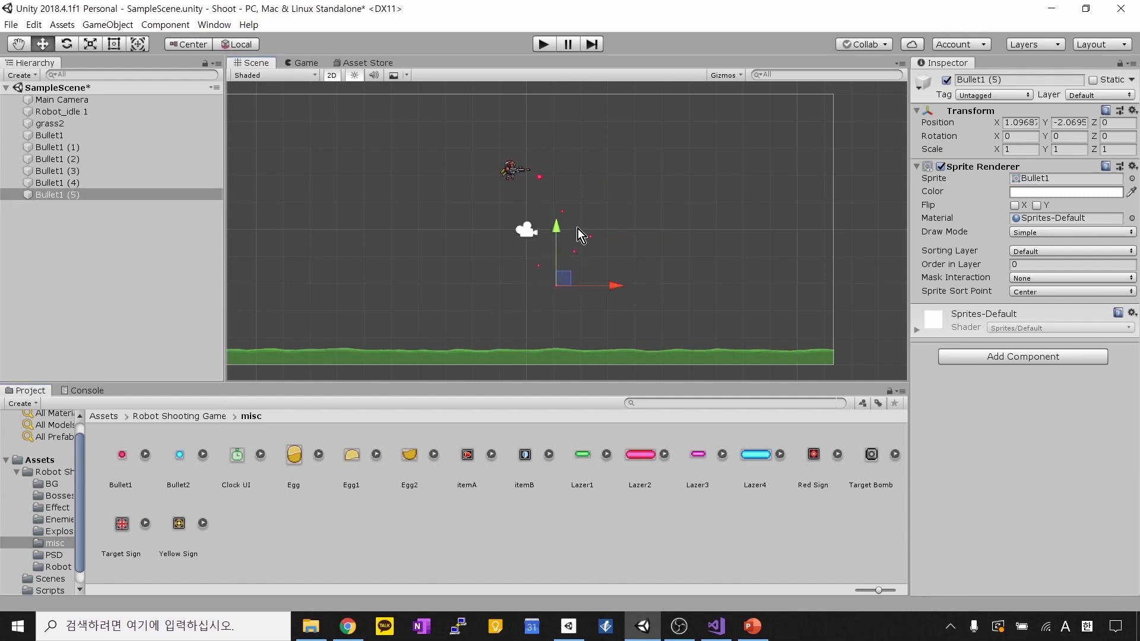
pyautogui.click(596, 216)
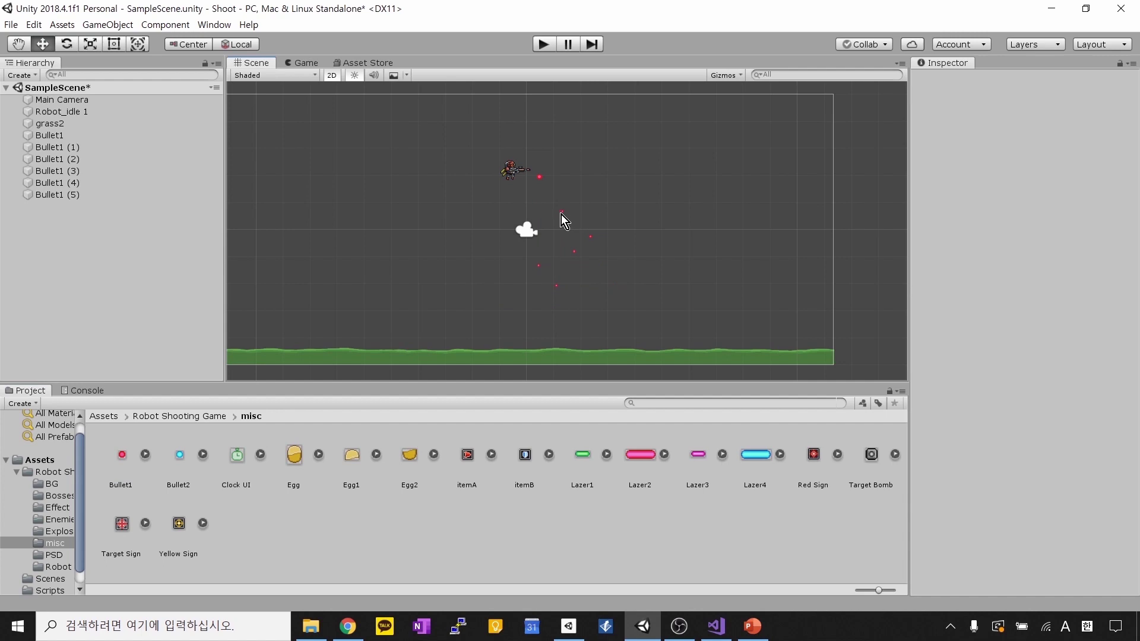
# Step: Set the X and Y scale of Bullet1 (1) to 2
pyautogui.click(561, 214)
pyautogui.click(939, 148)
pyautogui.write('2')
pyautogui.press('Tab')
pyautogui.write('2')
pyautogui.press('Return')
# Step: Set the X and Y scale of Bullet1 (2) to 2
pyautogui.click(591, 237)
pyautogui.click(1015, 149)
pyautogui.write('2')
pyautogui.click(1065, 149)
pyautogui.write('2')
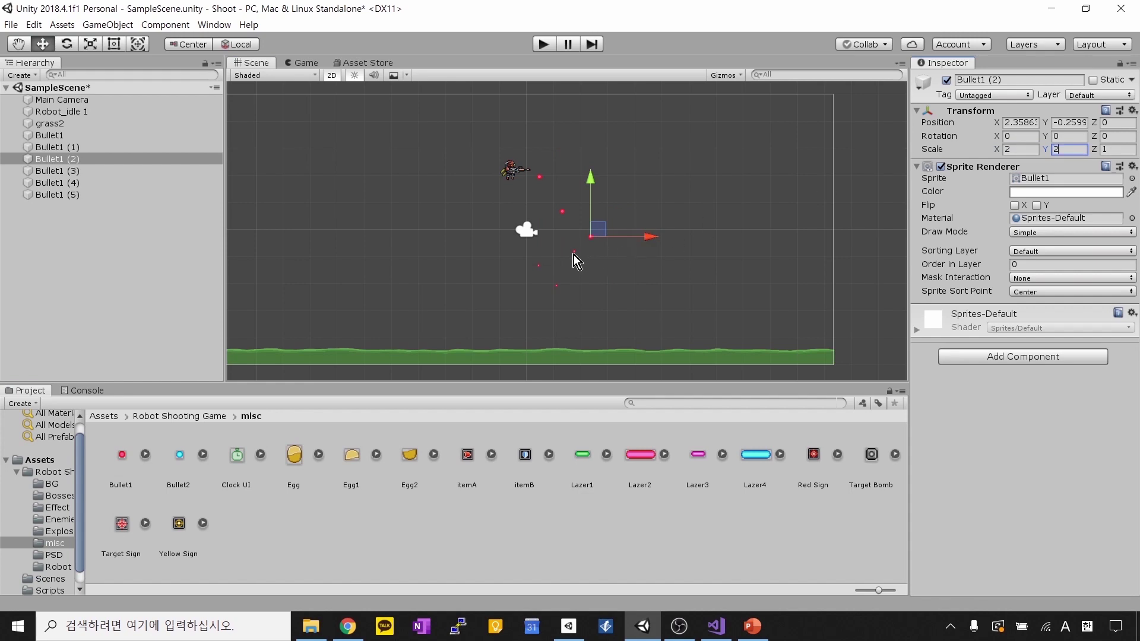
# Step: Set the X and Y scale of Bullet1 (3) to 2
pyautogui.click(573, 252)
pyautogui.click(1001, 149)
pyautogui.write('2')
pyautogui.press('Tab')
pyautogui.write('2')
pyautogui.press('Return')
# Step: Set the X and Y scale of Bullet1 (4) to 2 and deselect it
pyautogui.click(535, 268)
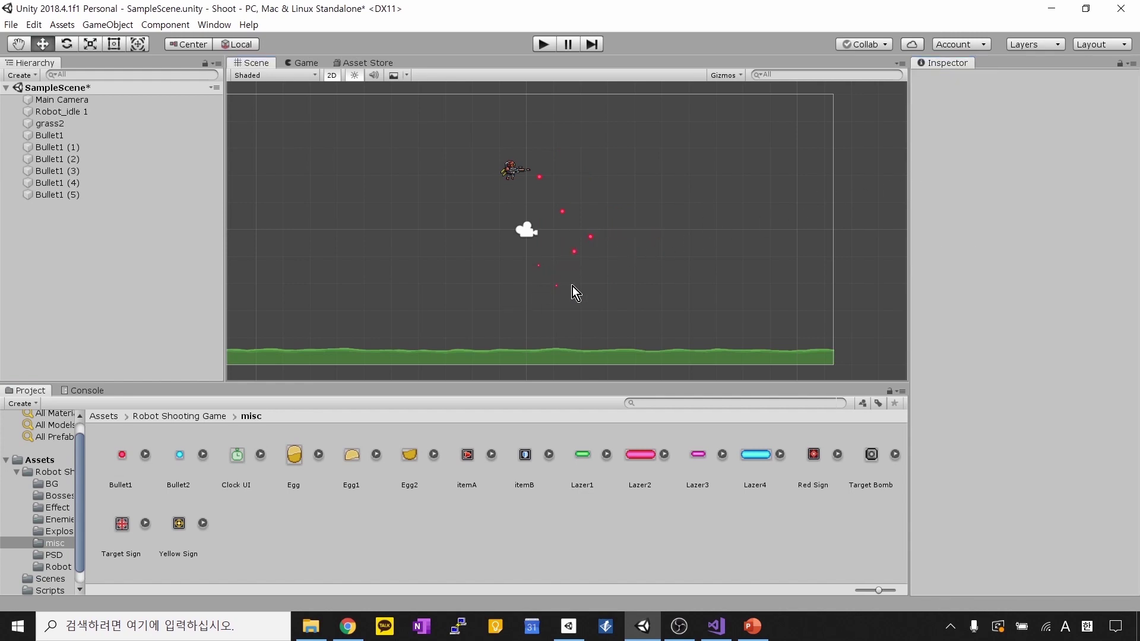
pyautogui.click(538, 266)
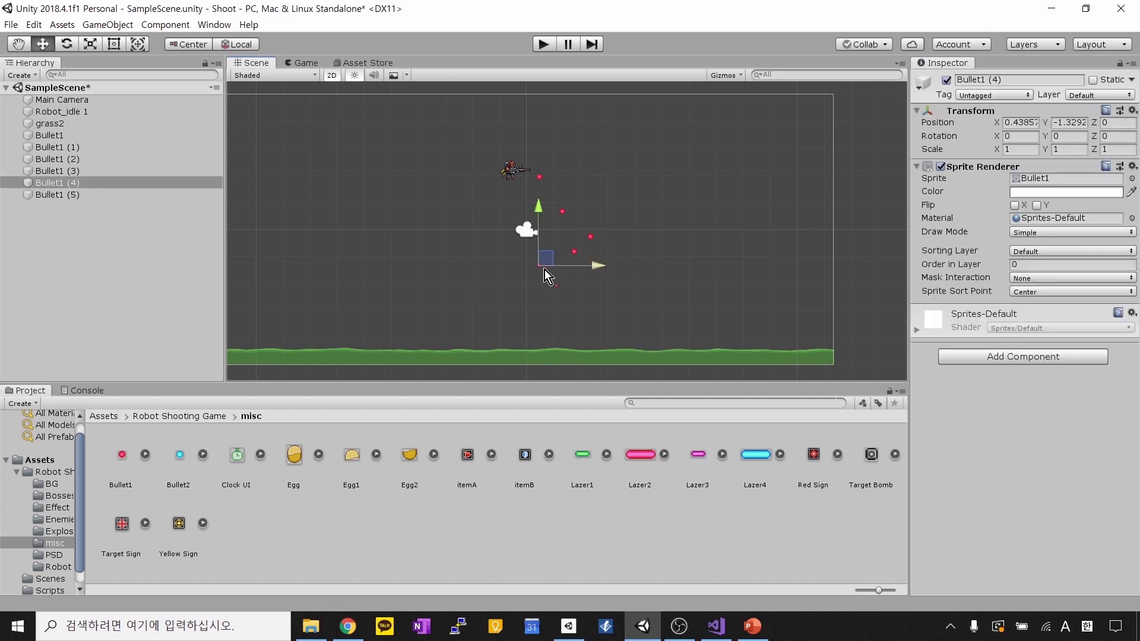
pyautogui.click(1001, 150)
pyautogui.write('2')
pyautogui.press('Tab')
pyautogui.write('2')
pyautogui.press('Return')
pyautogui.click(610, 279)
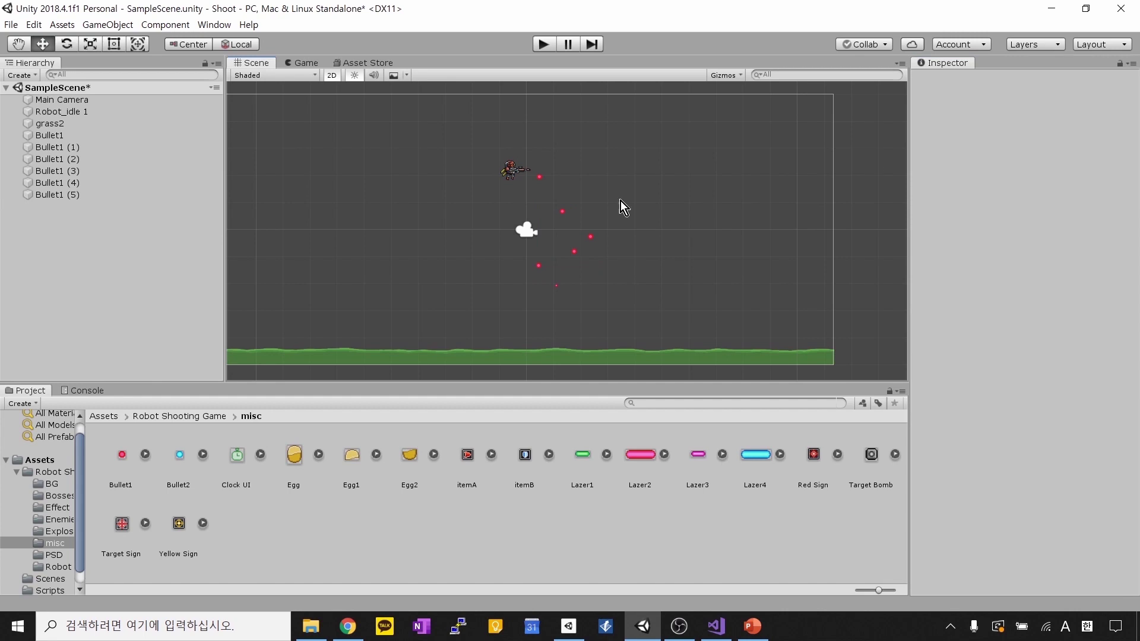
# Step: Add a Circle Collider 2D component to Bullet1 (1)
pyautogui.click(564, 213)
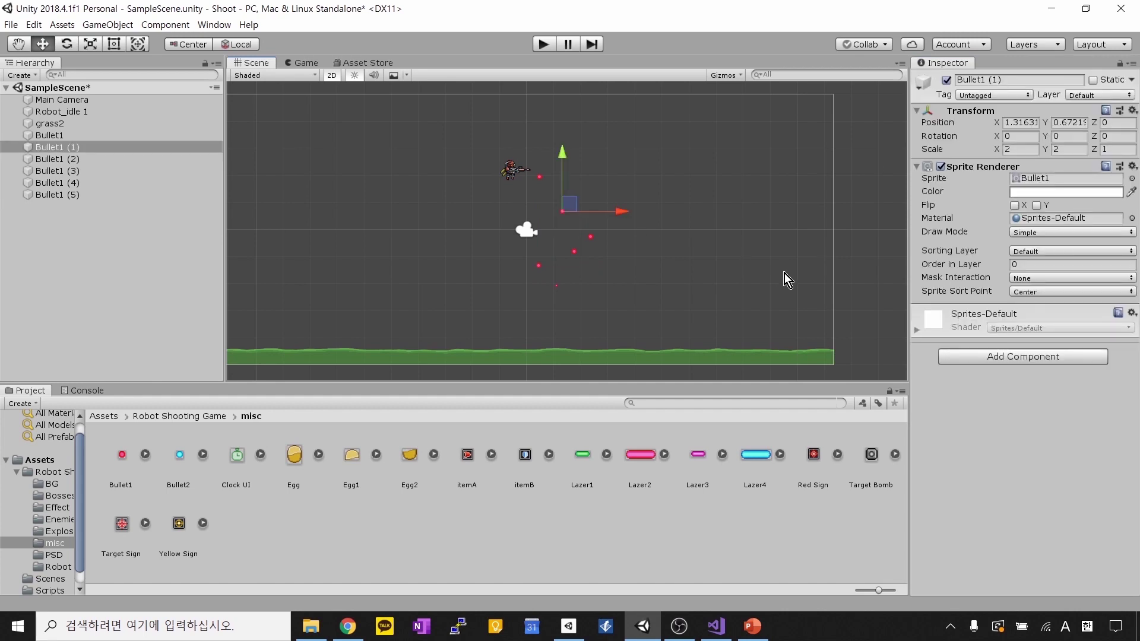
pyautogui.click(991, 356)
pyautogui.write('d')
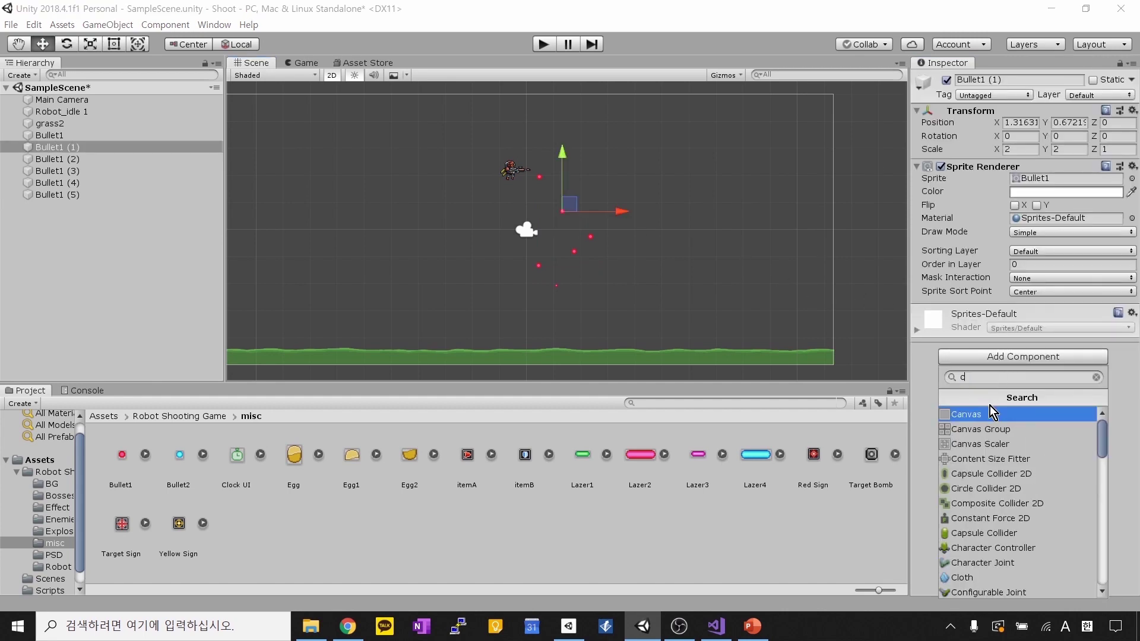
pyautogui.write('ir')
pyautogui.click(992, 413)
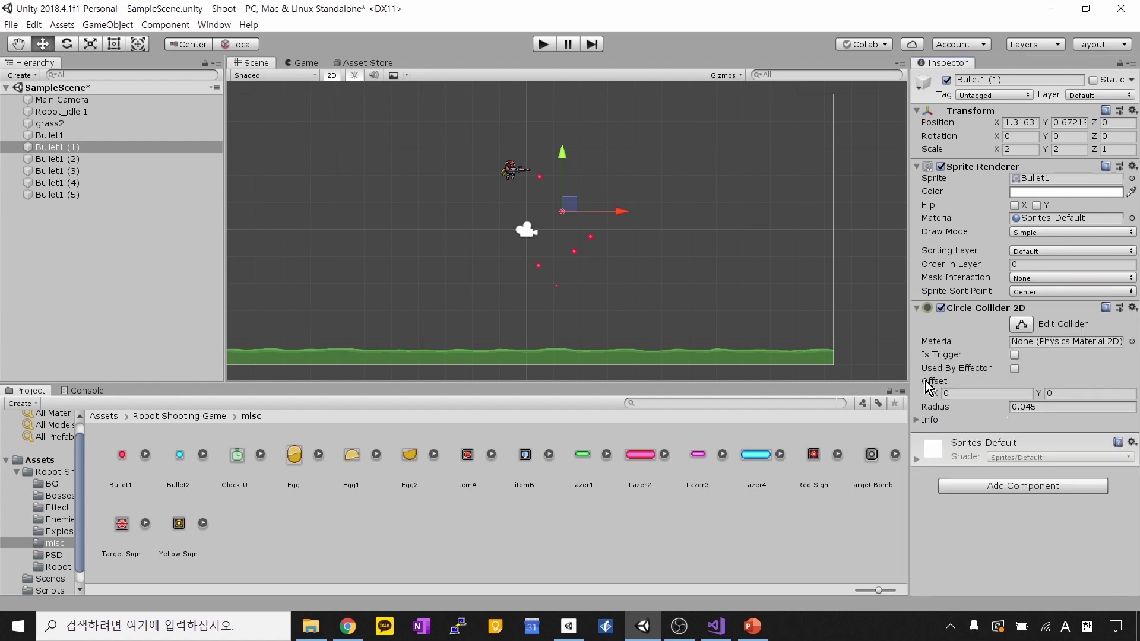
# Step: Add a Circle Collider 2D component to Bullet1 (2)
pyautogui.click(589, 236)
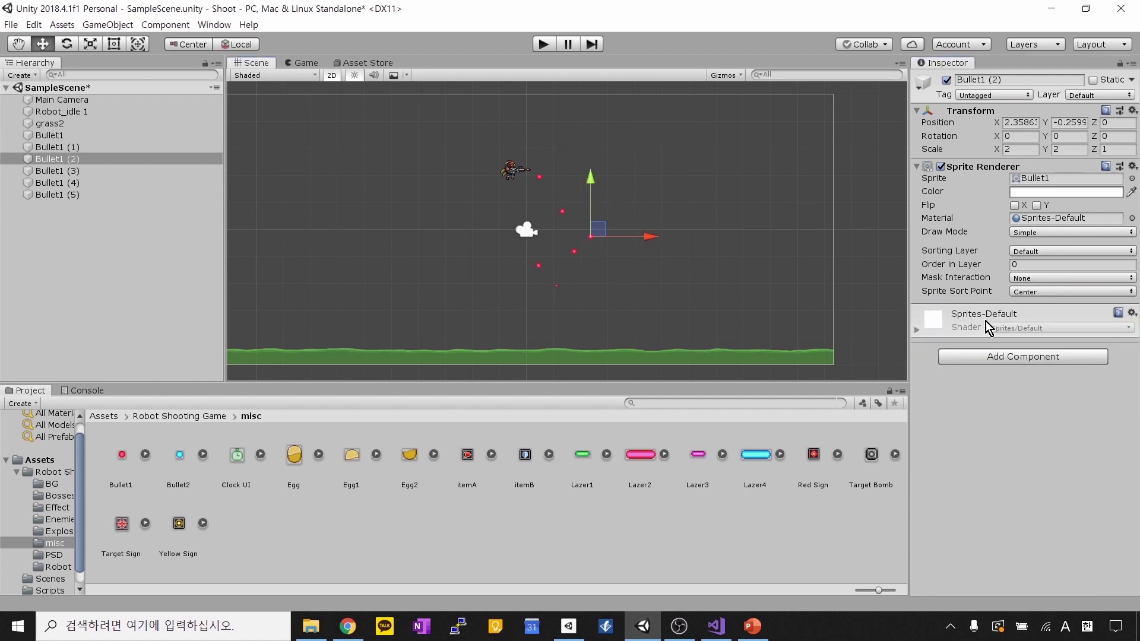
pyautogui.click(999, 356)
pyautogui.press('BackSpace')
pyautogui.press('BackSpace')
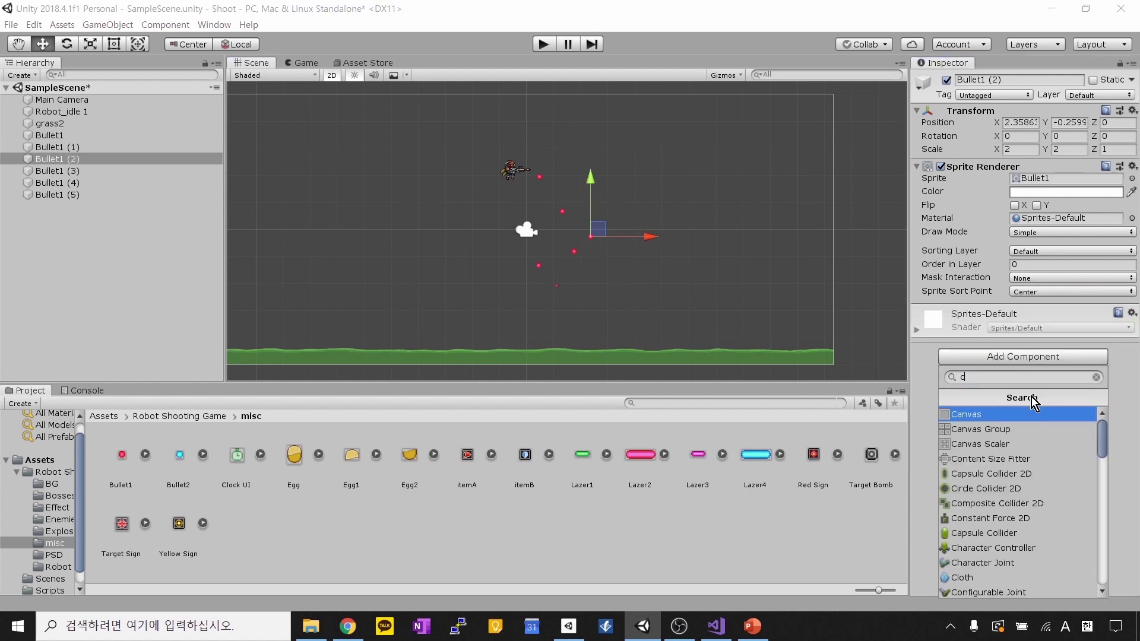
pyautogui.write('i')
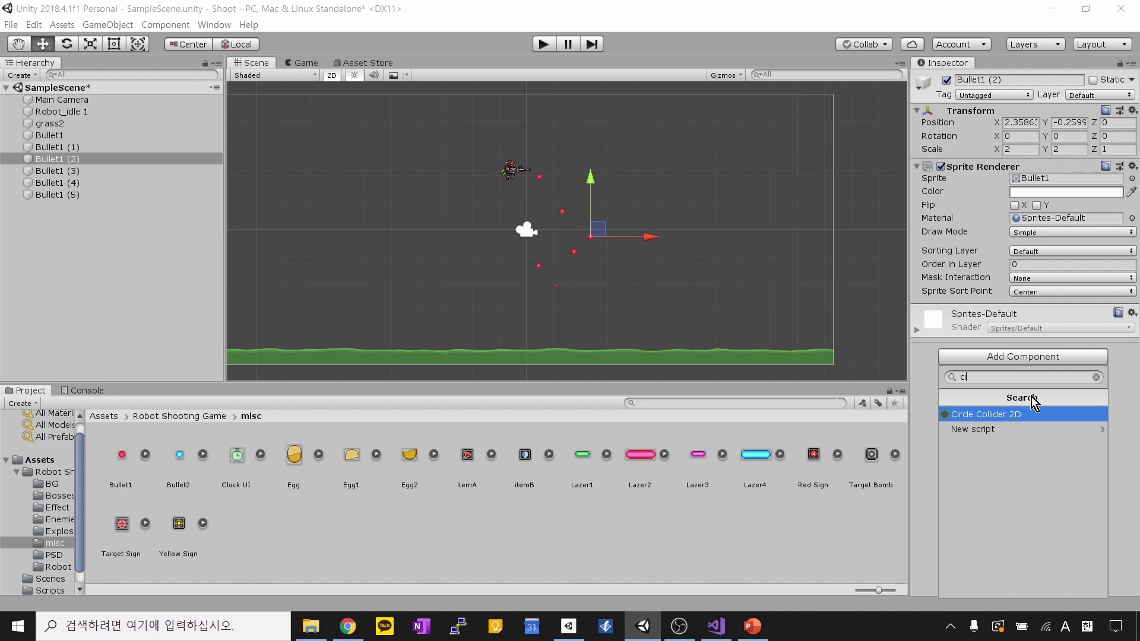
pyautogui.click(947, 414)
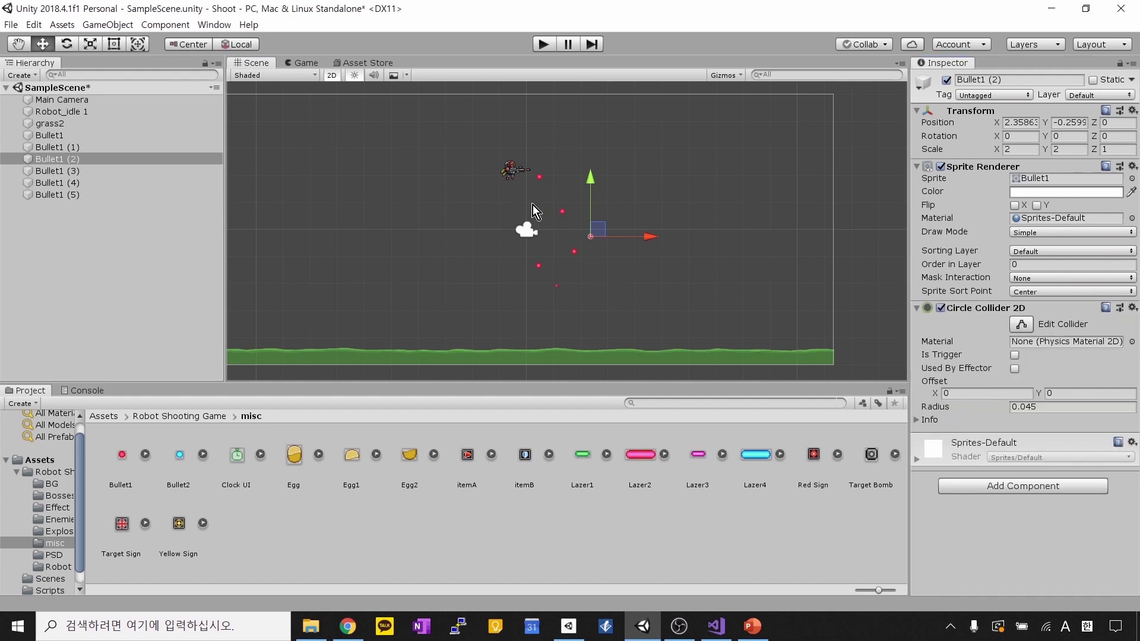
# Step: Delete the five extra bullets, Bullet1 (1) through Bullet1 (5), from the scene
pyautogui.click(75, 159)
pyautogui.moveTo(485, 200); pyautogui.dragTo(679, 307)
pyautogui.click(88, 148)
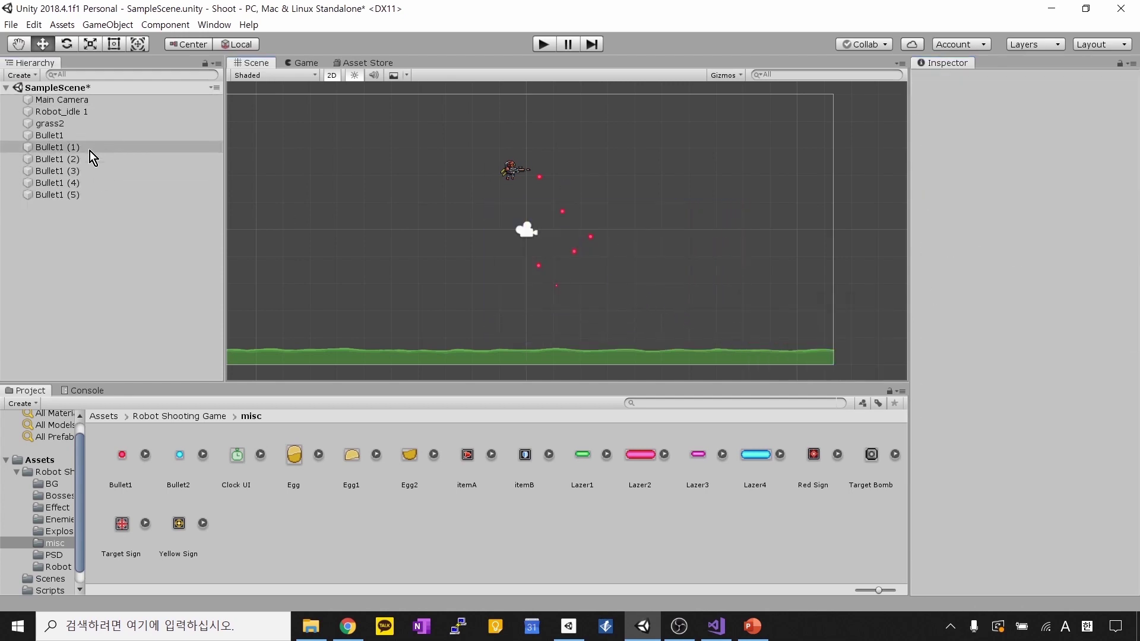
pyautogui.keyDown('shift'); pyautogui.click(66, 194); pyautogui.keyUp('shift')
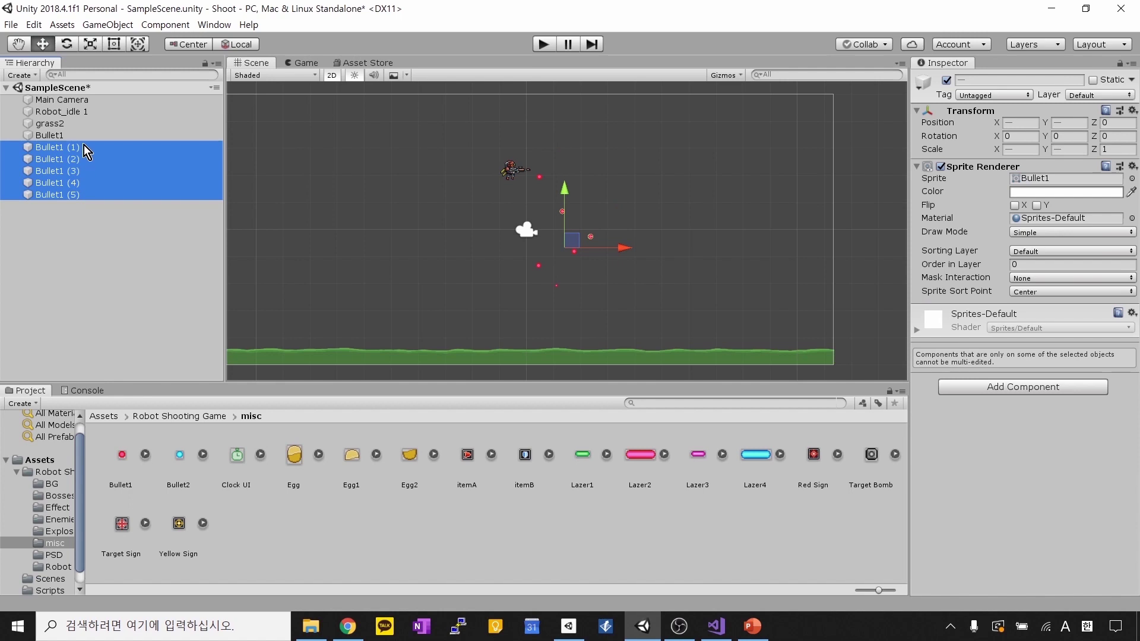
pyautogui.press('Delete')
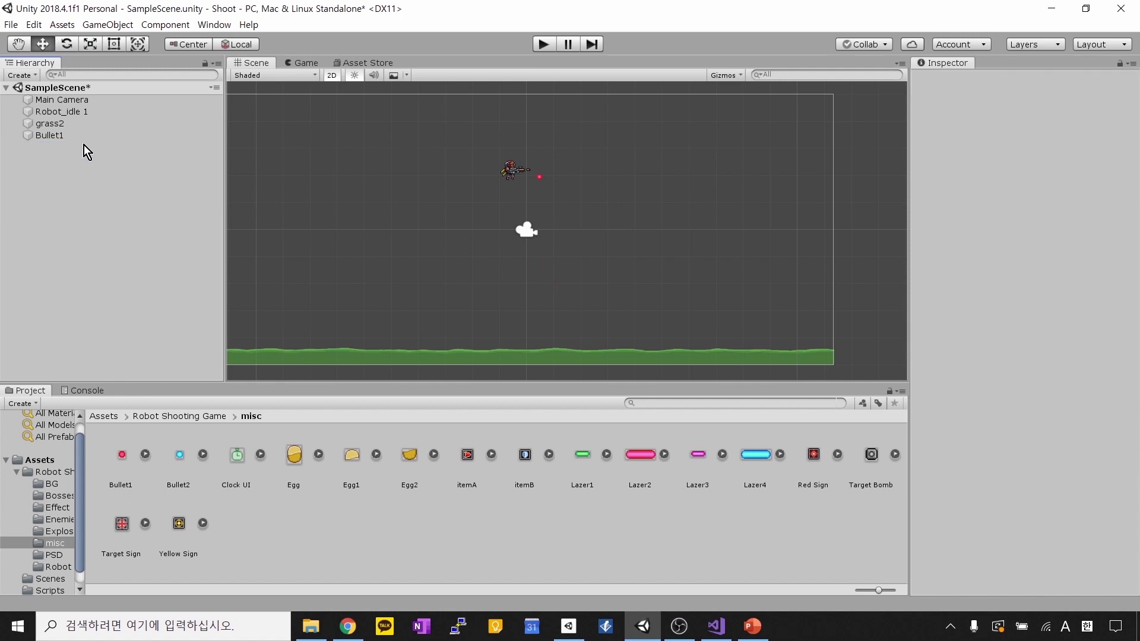
# Step: Duplicate the finished Bullet1 object five times and move the last copy to about X 1.58, Y 2.19
pyautogui.click(77, 134)
pyautogui.press('f')
pyautogui.moveTo(595, 199); pyautogui.dragTo(496, 190, button='middle')
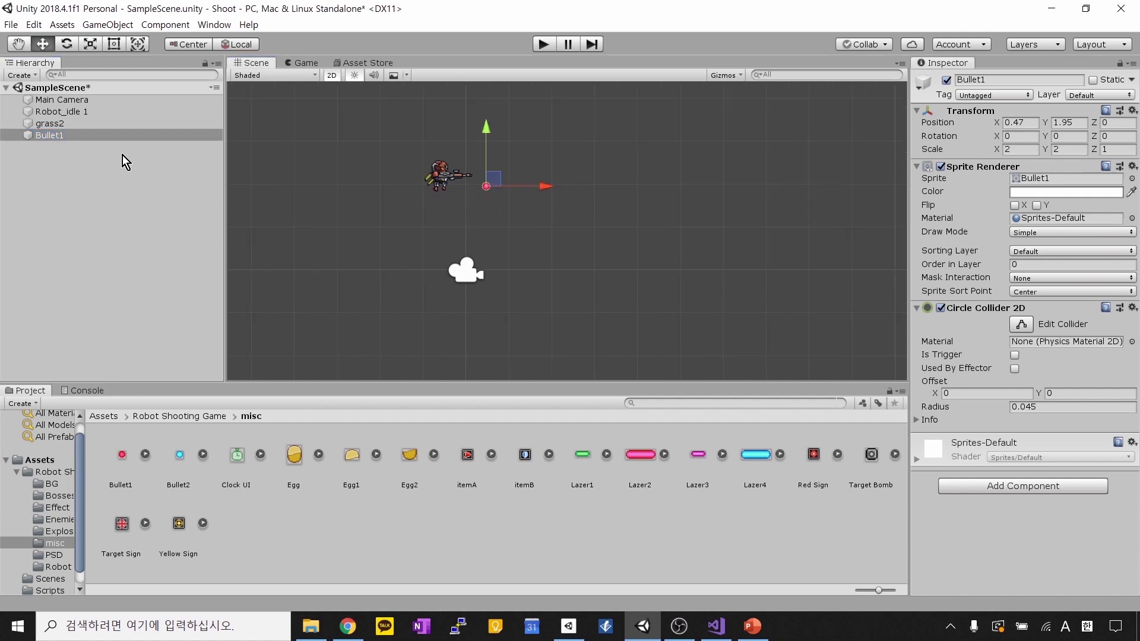
pyautogui.hotkey('ctrl', 'd')
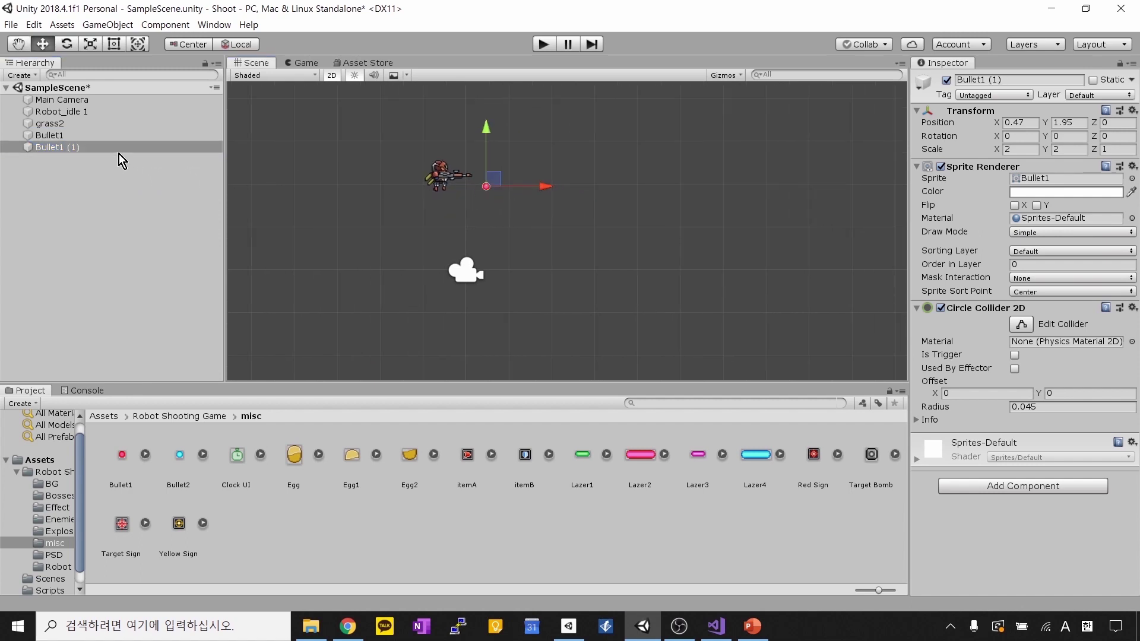
pyautogui.hotkey('ctrl', 'd')
pyautogui.click(118, 146)
pyautogui.hotkey('ctrl', 'd')
pyautogui.hotkey('ctrl', 'd')
pyautogui.hotkey('ctrl', 'd')
pyautogui.moveTo(496, 181); pyautogui.dragTo(543, 173)
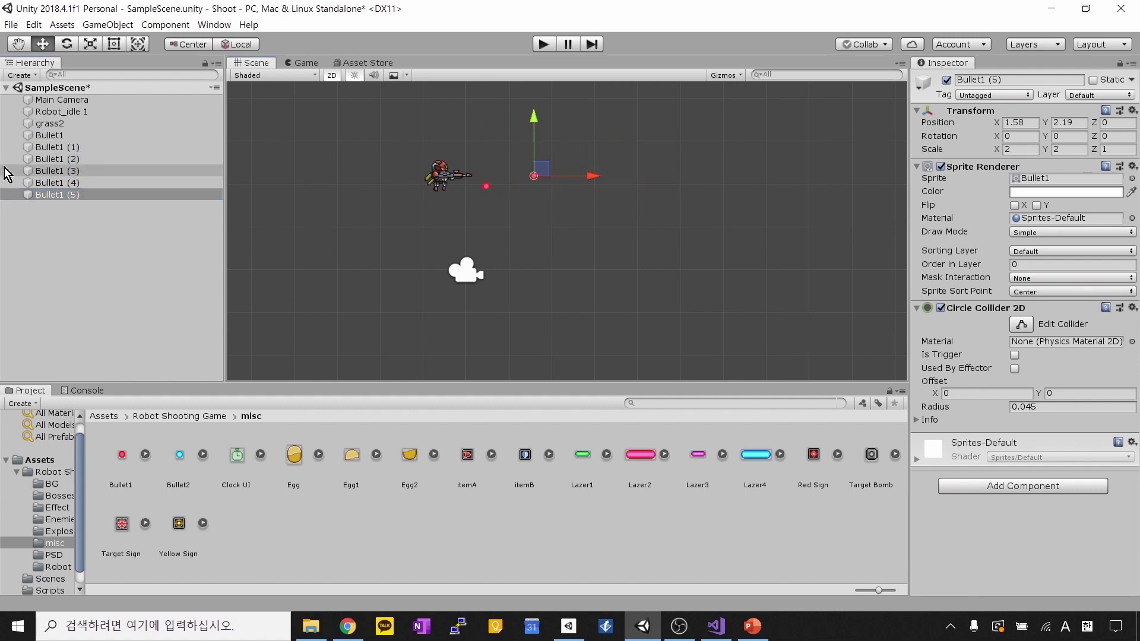
# Step: Delete the five duplicated bullets, Bullet1 (1) through Bullet1 (5), and keep only the original Bullet1 in the scene
pyautogui.click(78, 146)
pyautogui.keyDown('shift'); pyautogui.click(80, 194); pyautogui.keyUp('shift')
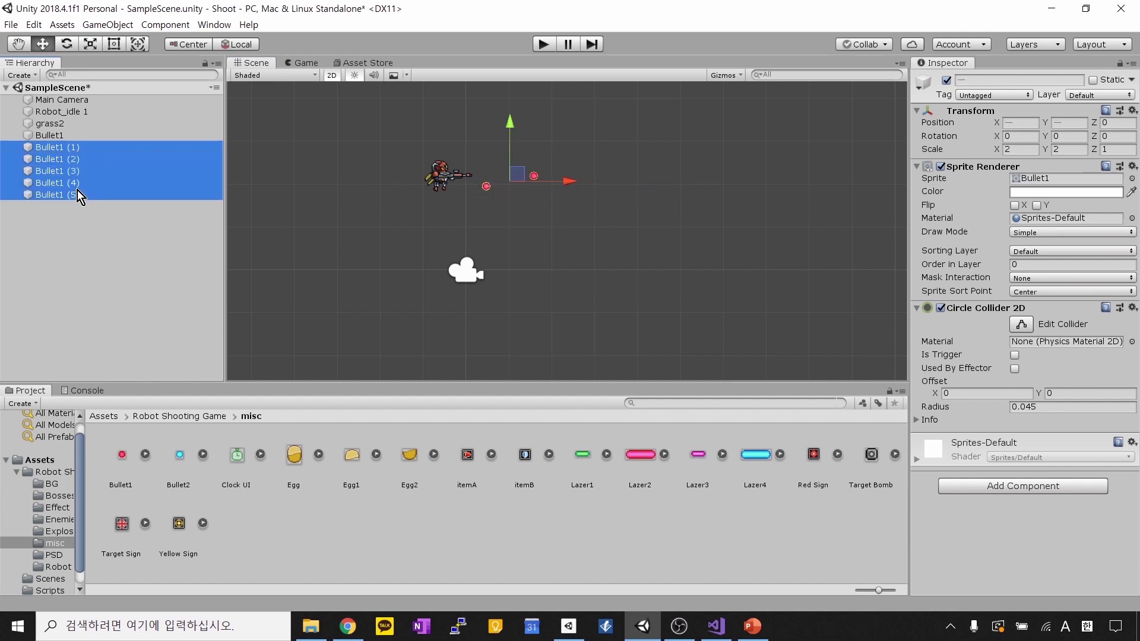
pyautogui.press('Delete')
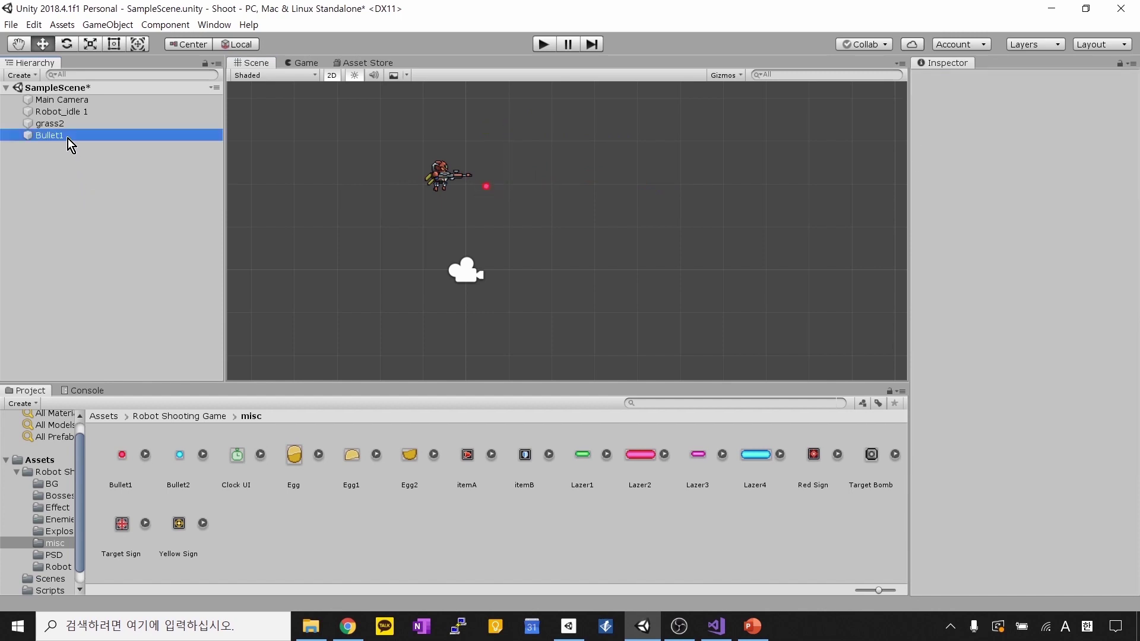
# Step: Select the original Bullet1 object and go to the top-level Assets folder of the project
pyautogui.click(67, 137)
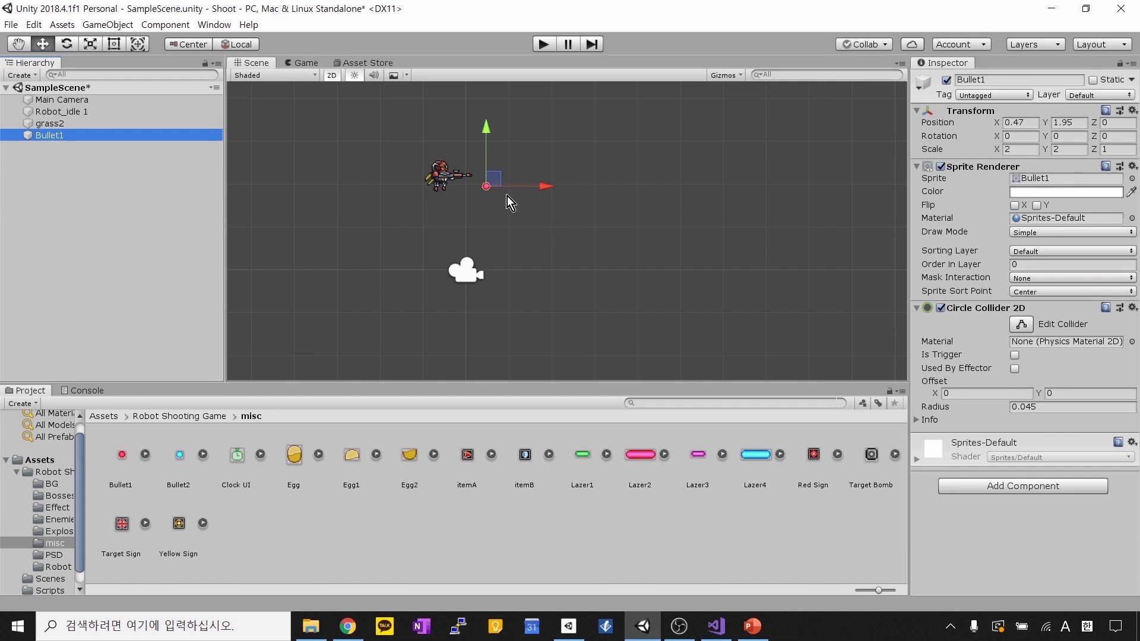
pyautogui.scroll(-3, 496, 215)
pyautogui.moveTo(496, 214); pyautogui.dragTo(564, 210, button='middle')
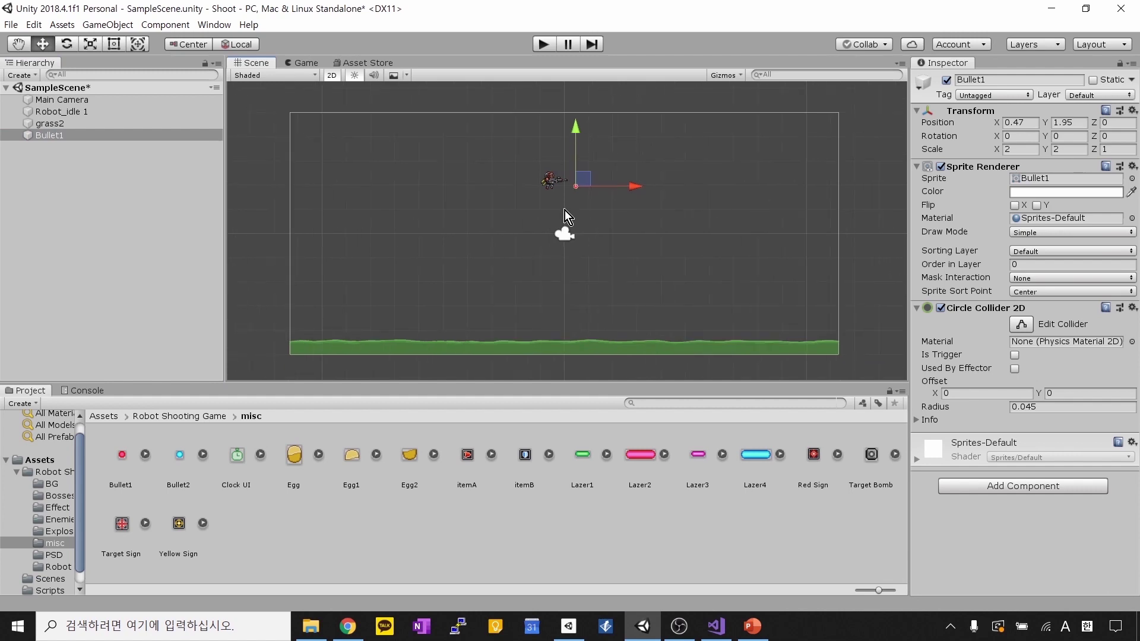
pyautogui.scroll(3, 565, 210)
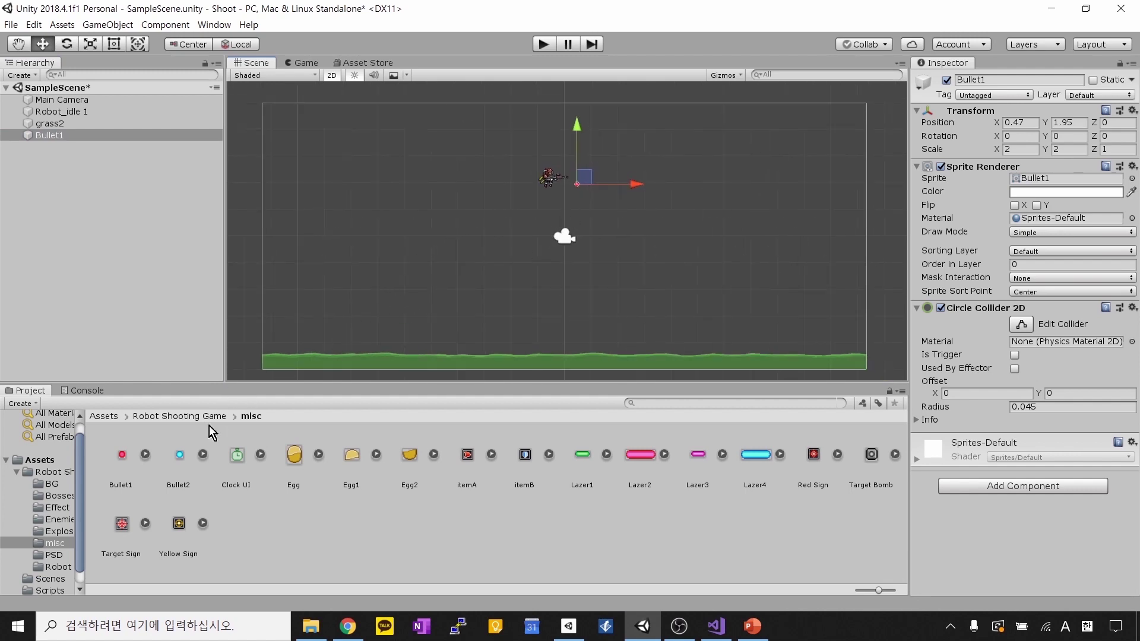
pyautogui.click(114, 421)
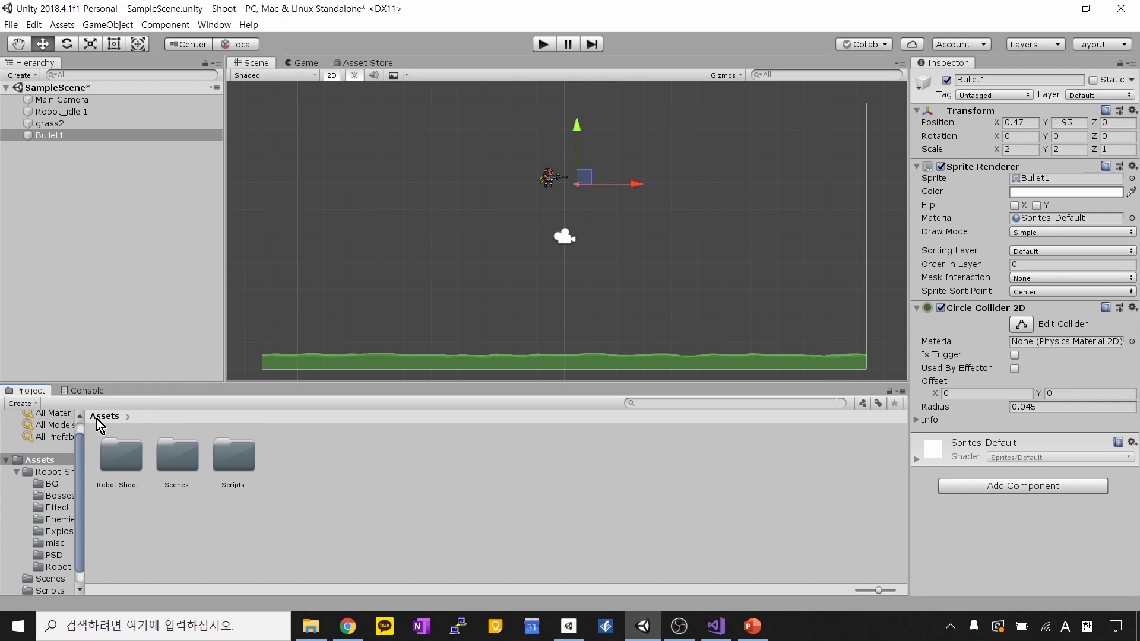
pyautogui.rightClick(298, 461)
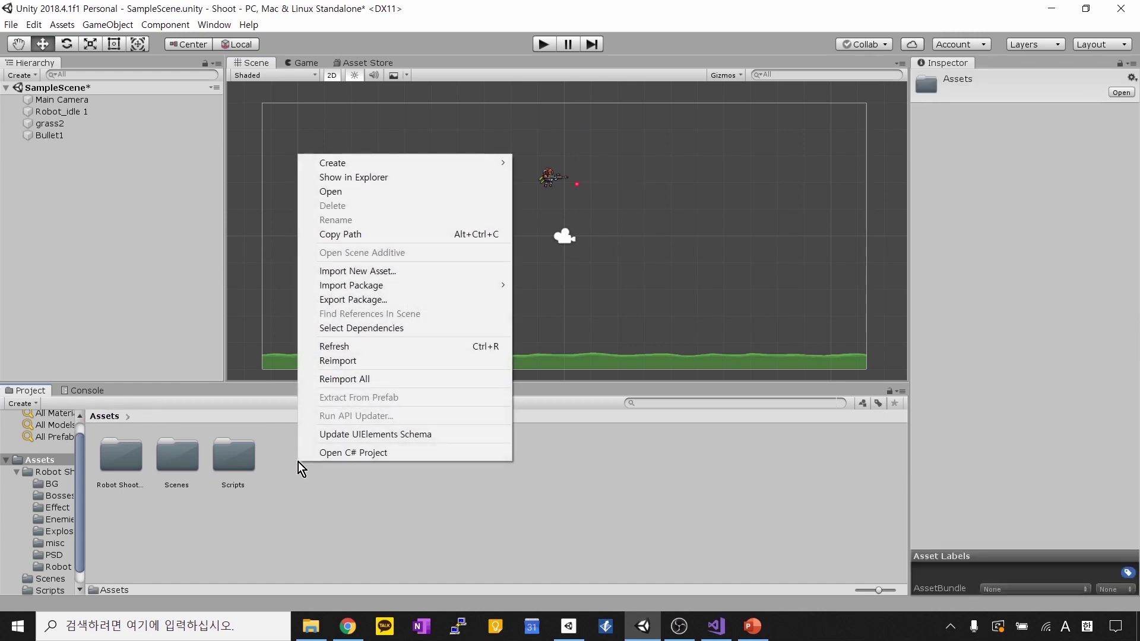
pyautogui.moveTo(398, 162)
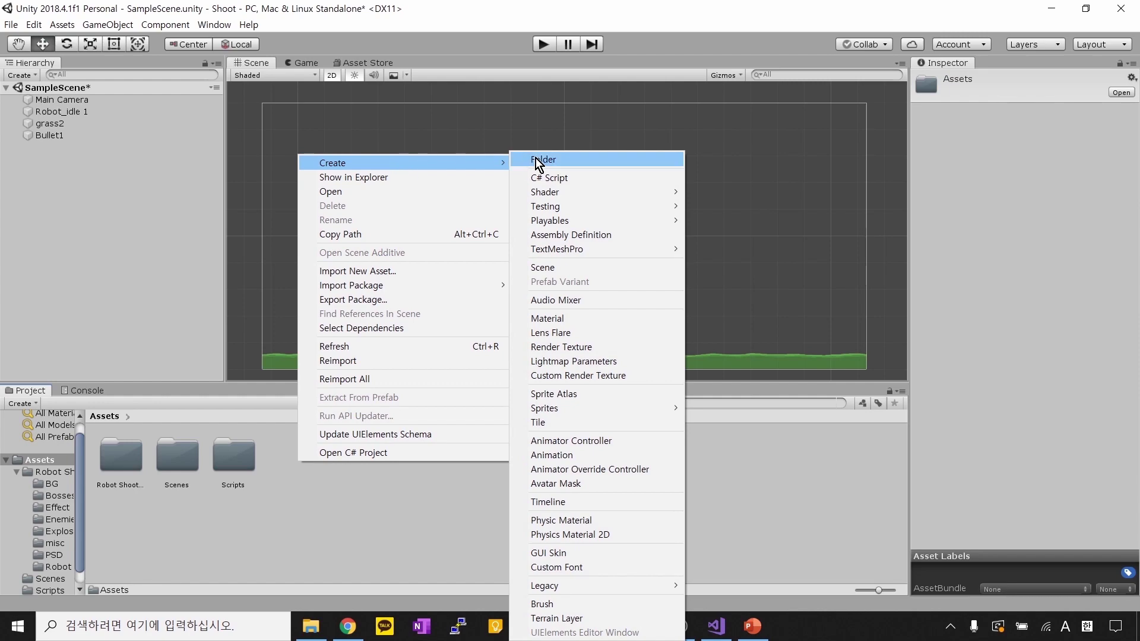
pyautogui.click(302, 455)
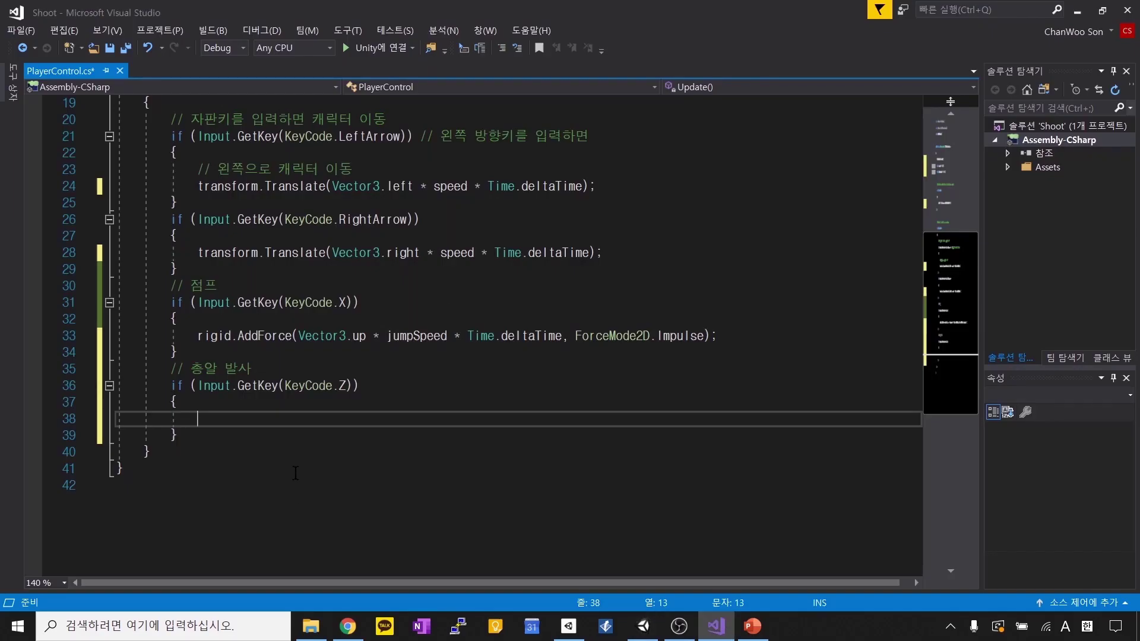
pyautogui.click(642, 626)
pyautogui.rightClick(343, 469)
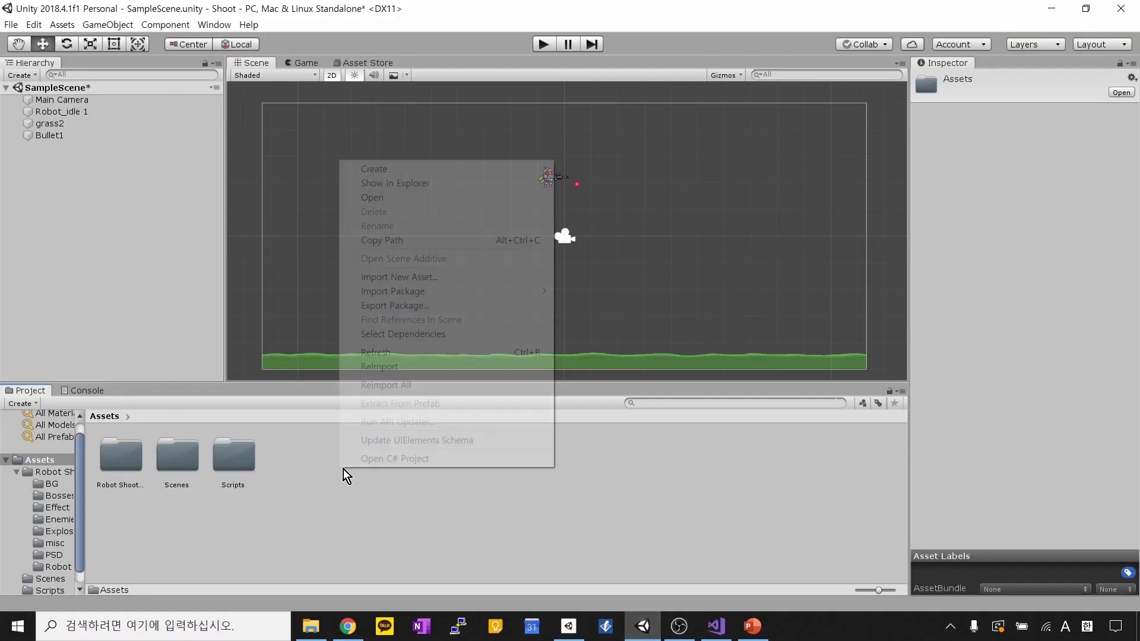
pyautogui.click(282, 472)
# Step: Create a folder named Prefabs in the Assets folder and select it
pyautogui.rightClick(283, 472)
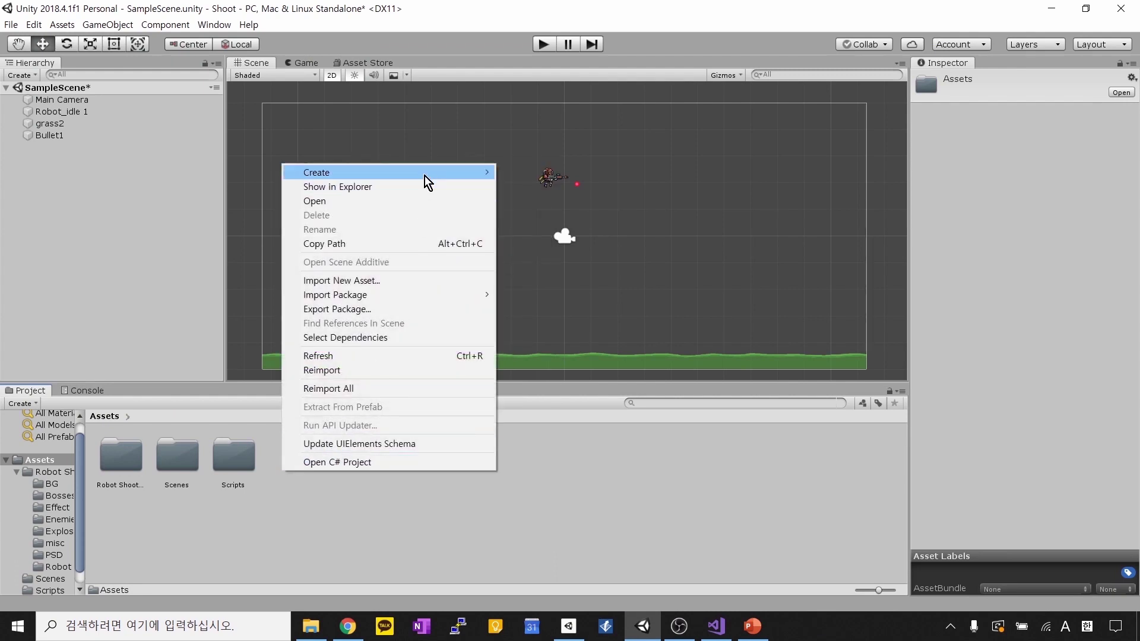
pyautogui.moveTo(425, 176)
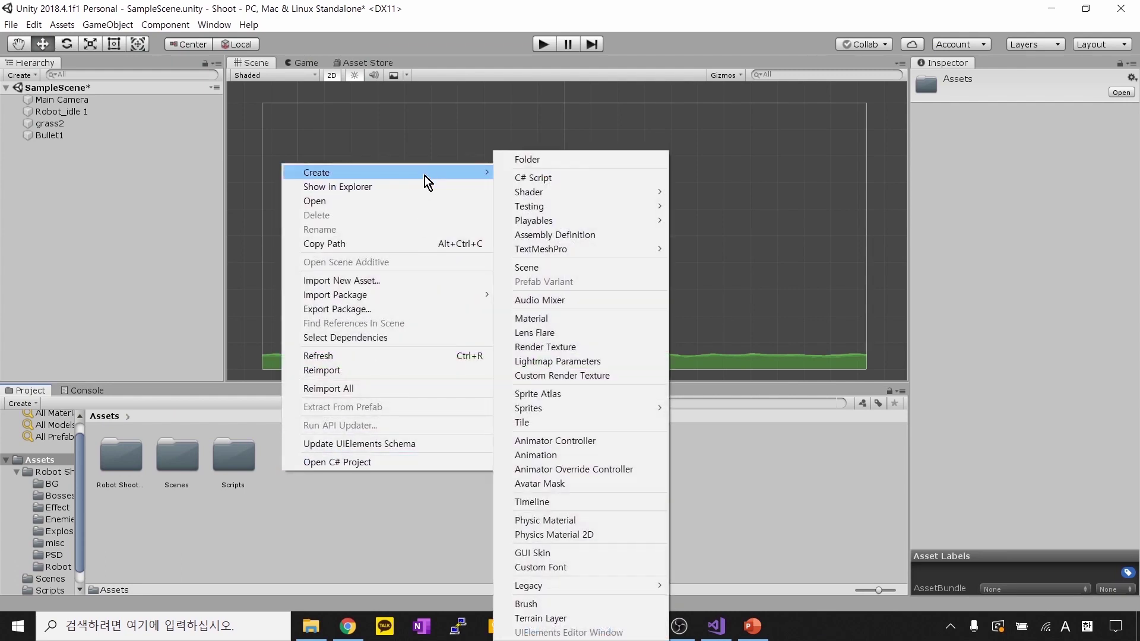
pyautogui.click(547, 160)
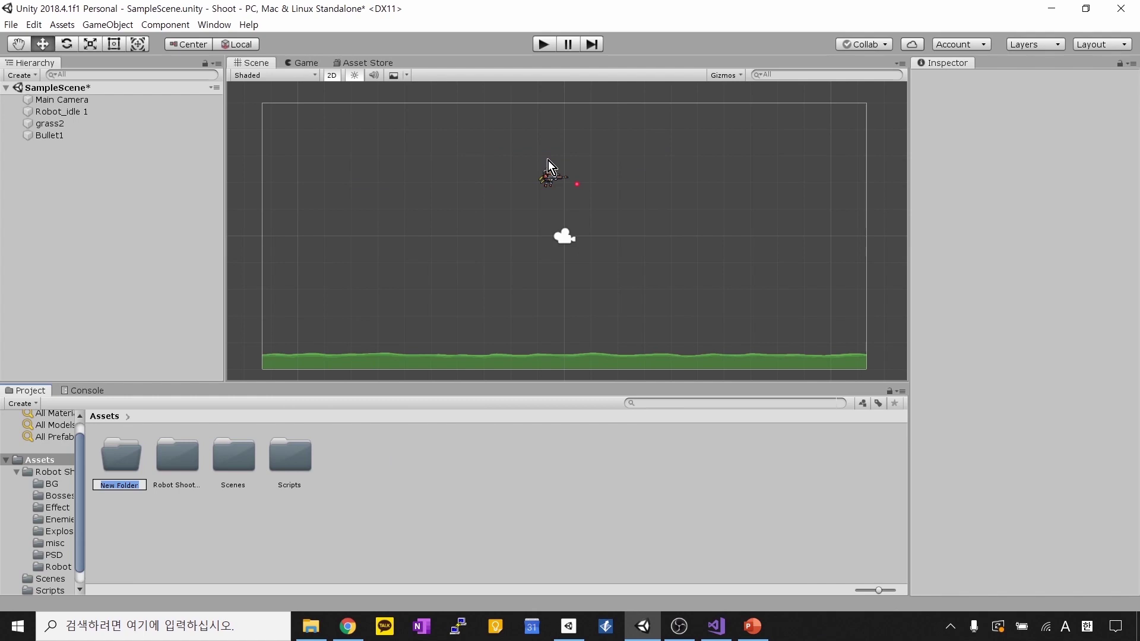
pyautogui.write('Prefab')
pyautogui.write('s')
pyautogui.click(118, 456)
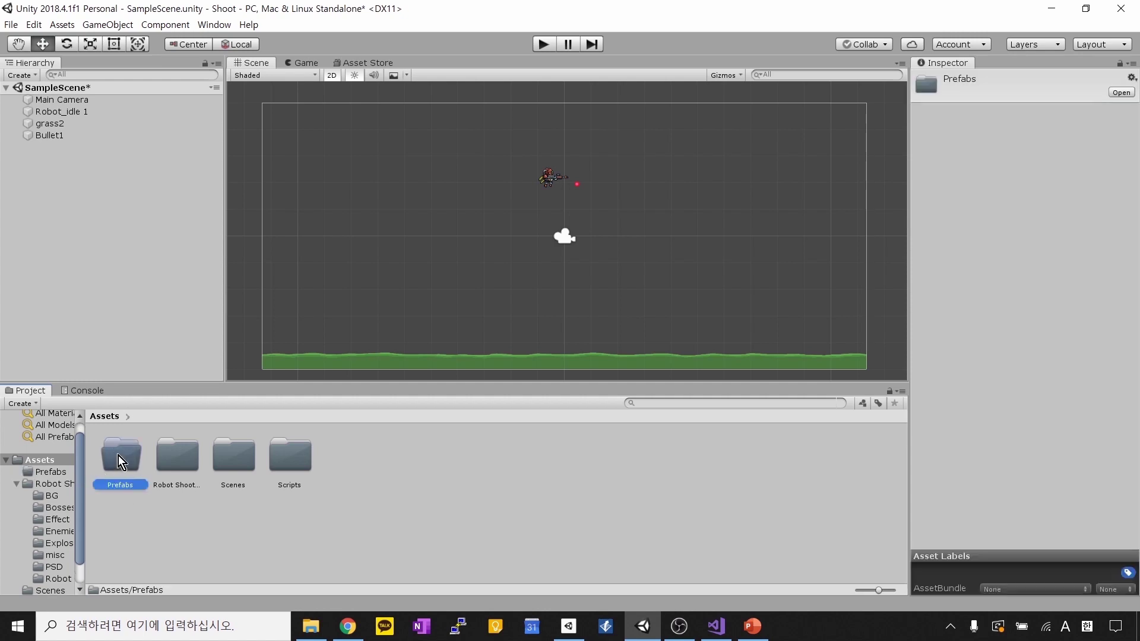
# Step: Open the Prefabs folder and store the scene's Bullet1 object in it as a prefab
pyautogui.doubleClick(121, 461)
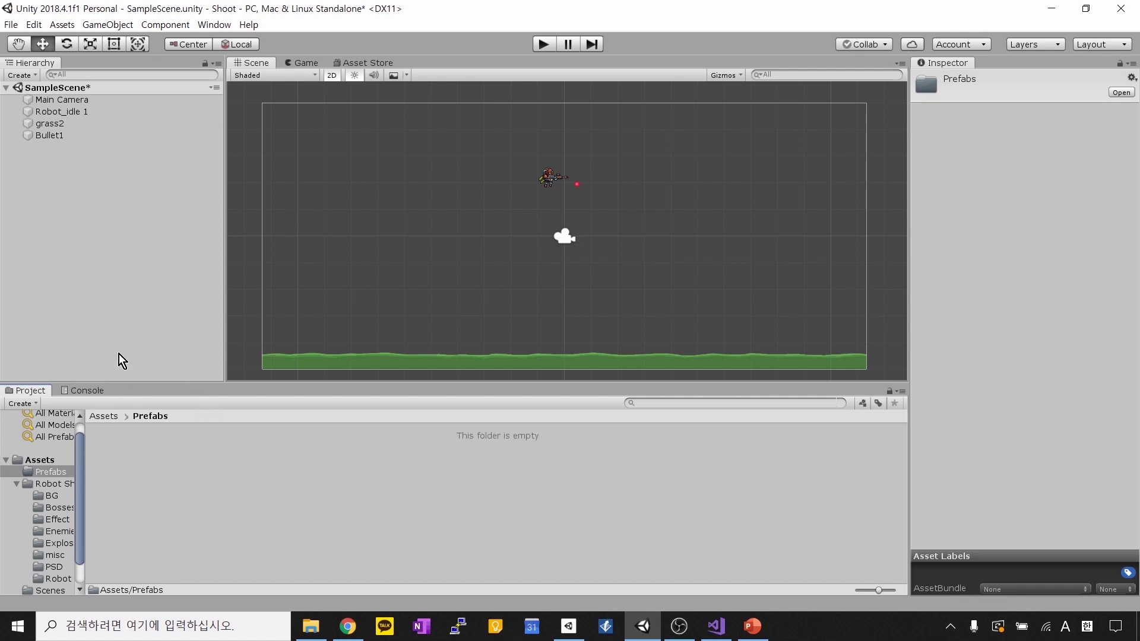
pyautogui.click(578, 188)
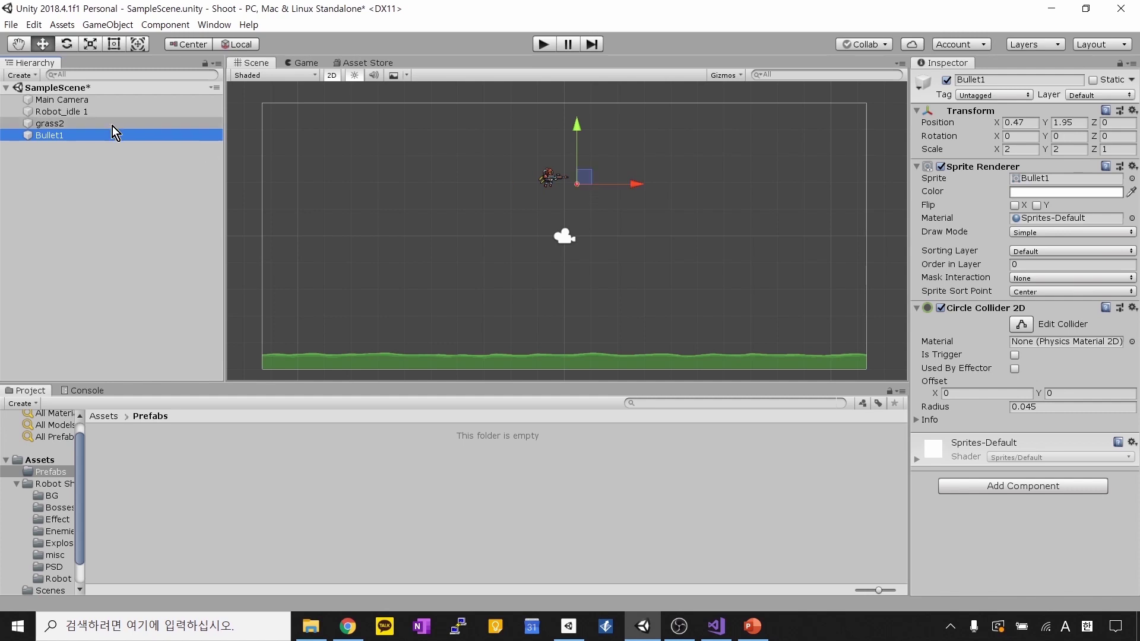
pyautogui.moveTo(66, 137); pyautogui.dragTo(153, 466)
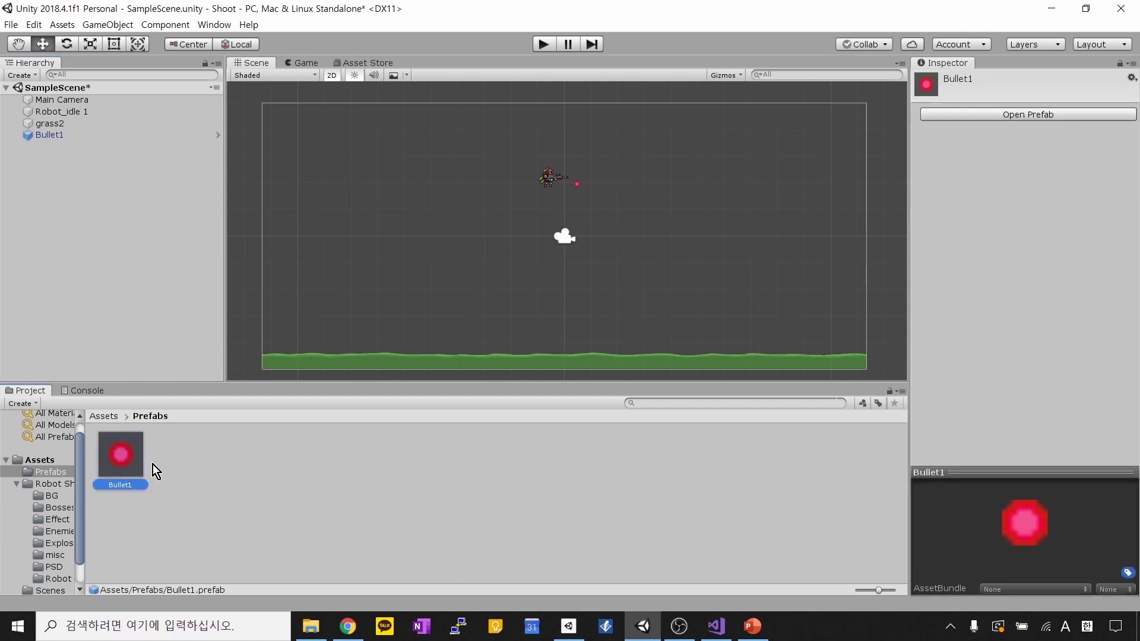
# Step: Look at the new prefab in the Prefabs folder and compare the scene's Bullet1 instance with the grass2 and Robot_idle 1 objects
pyautogui.click(50, 461)
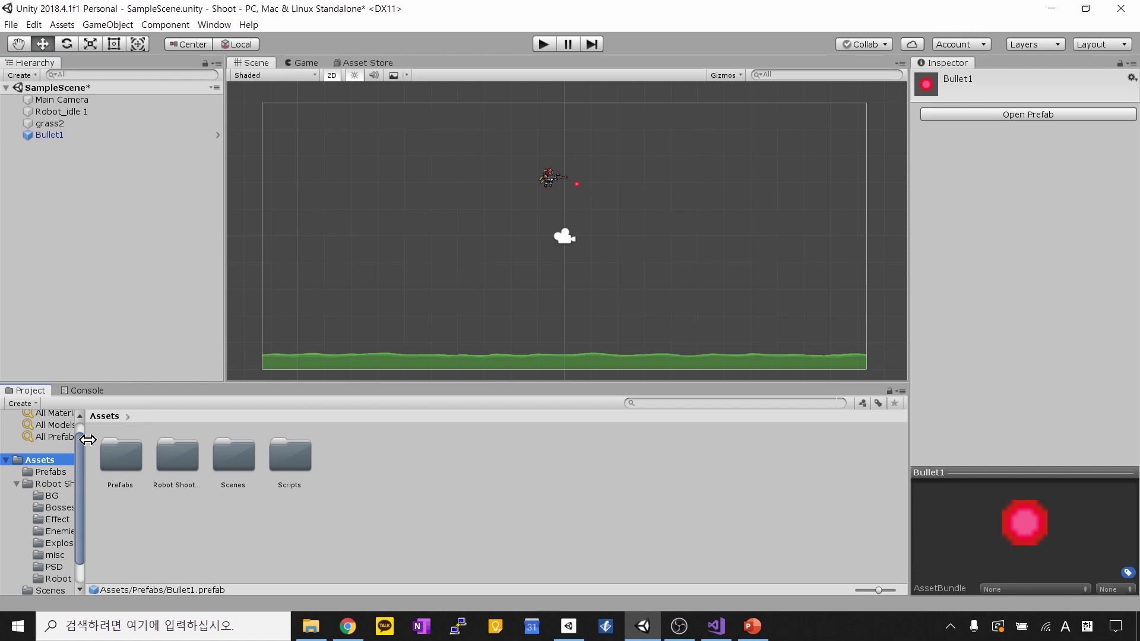
pyautogui.doubleClick(138, 453)
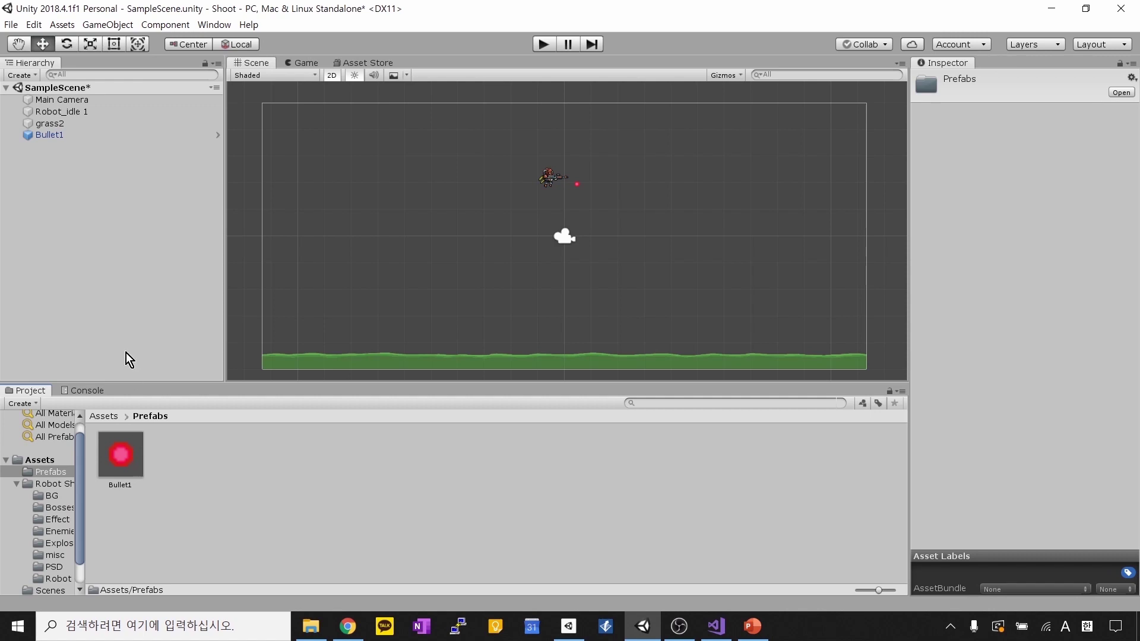
pyautogui.click(70, 138)
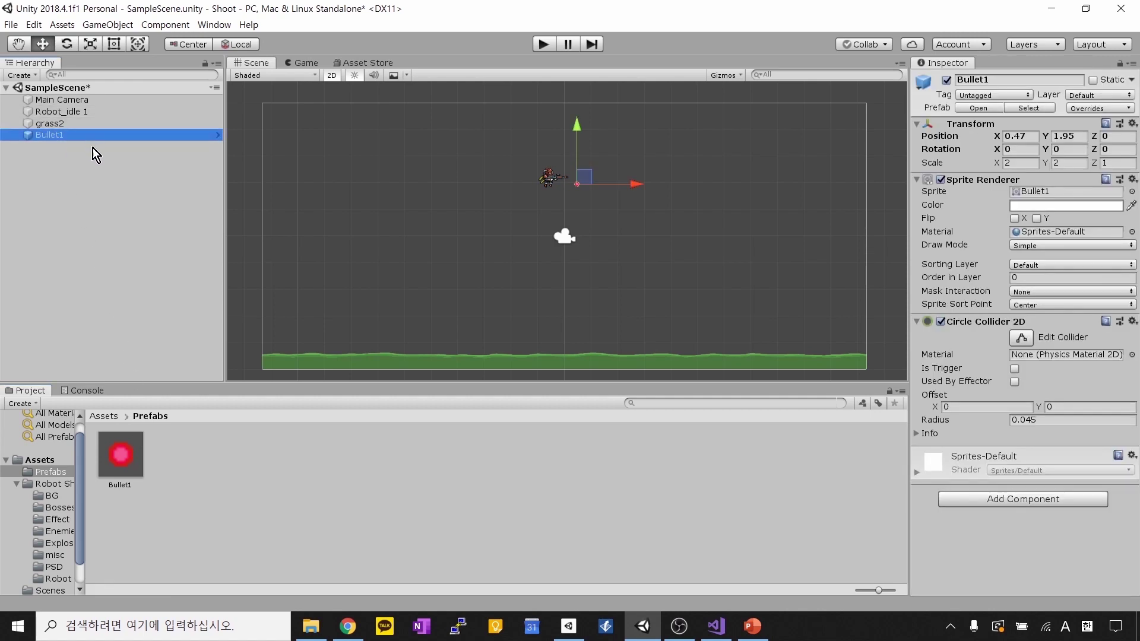
pyautogui.click(92, 147)
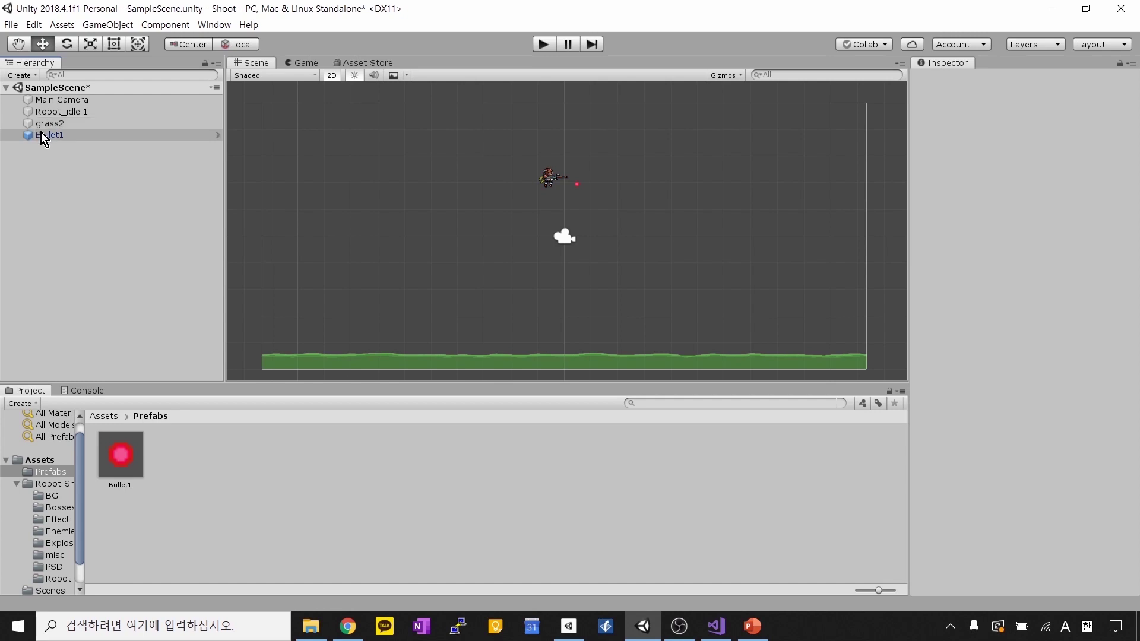
pyautogui.click(84, 136)
pyautogui.click(84, 123)
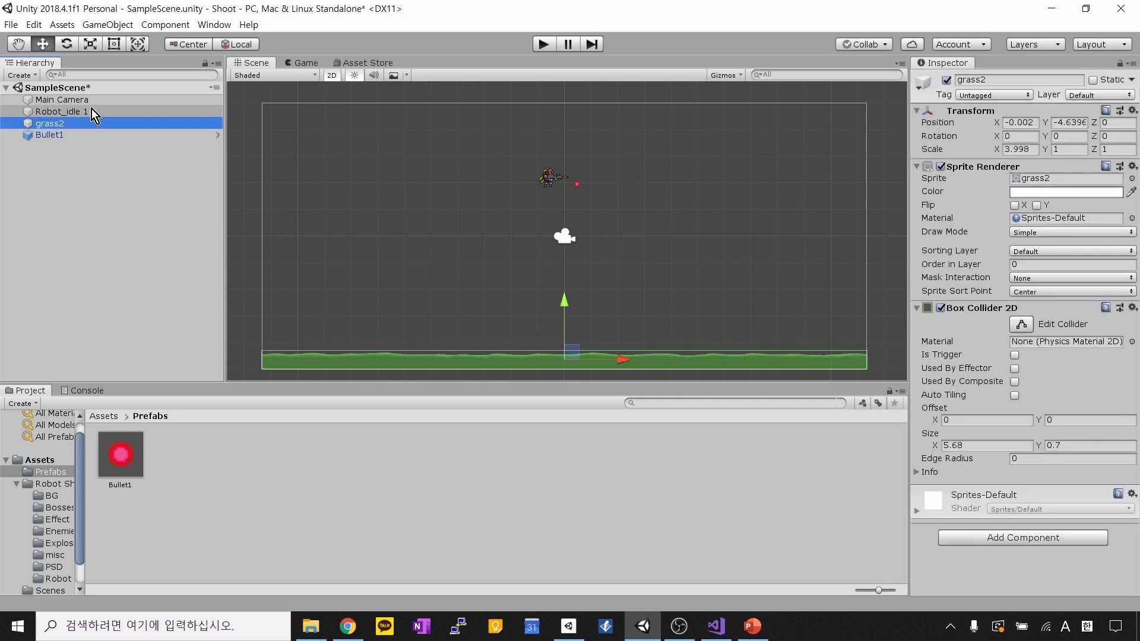
pyautogui.click(90, 111)
pyautogui.click(42, 133)
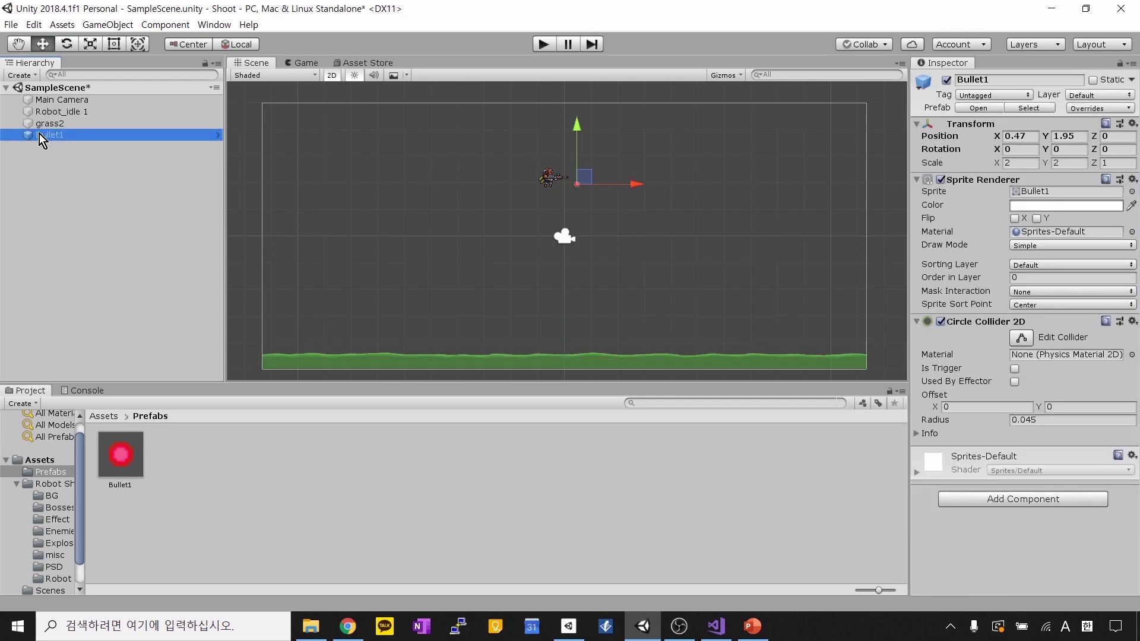
pyautogui.click(90, 158)
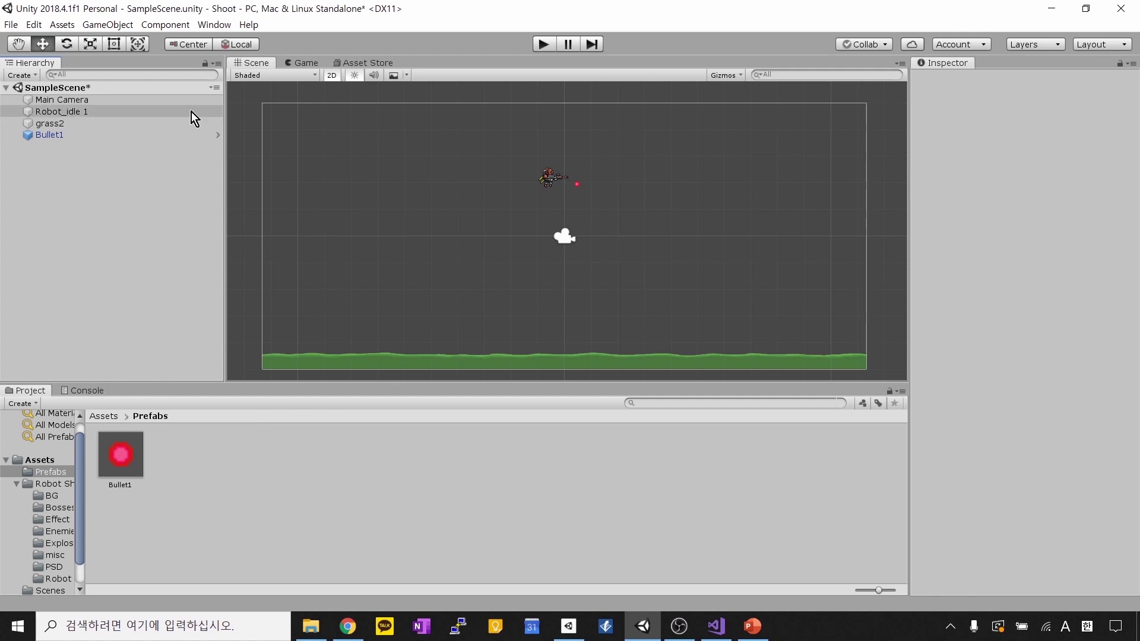
# Step: Place five instances of the Bullet1 prefab in the scene, spread out in front of and below the robot's gun
pyautogui.moveTo(123, 449); pyautogui.dragTo(804, 155)
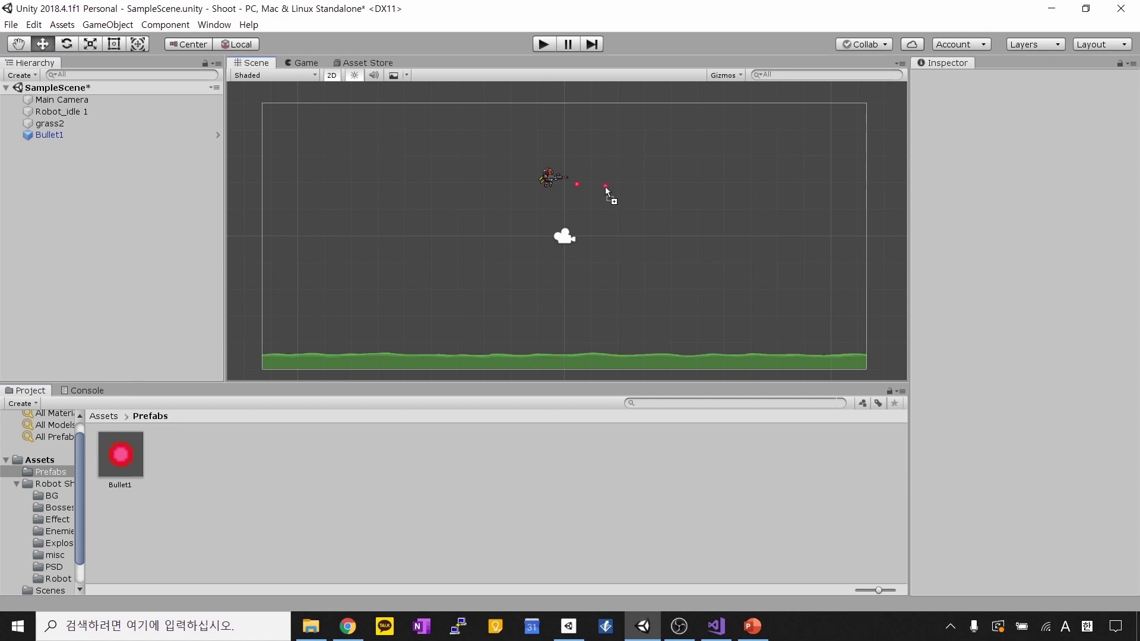
pyautogui.moveTo(605, 185); pyautogui.dragTo(604, 186)
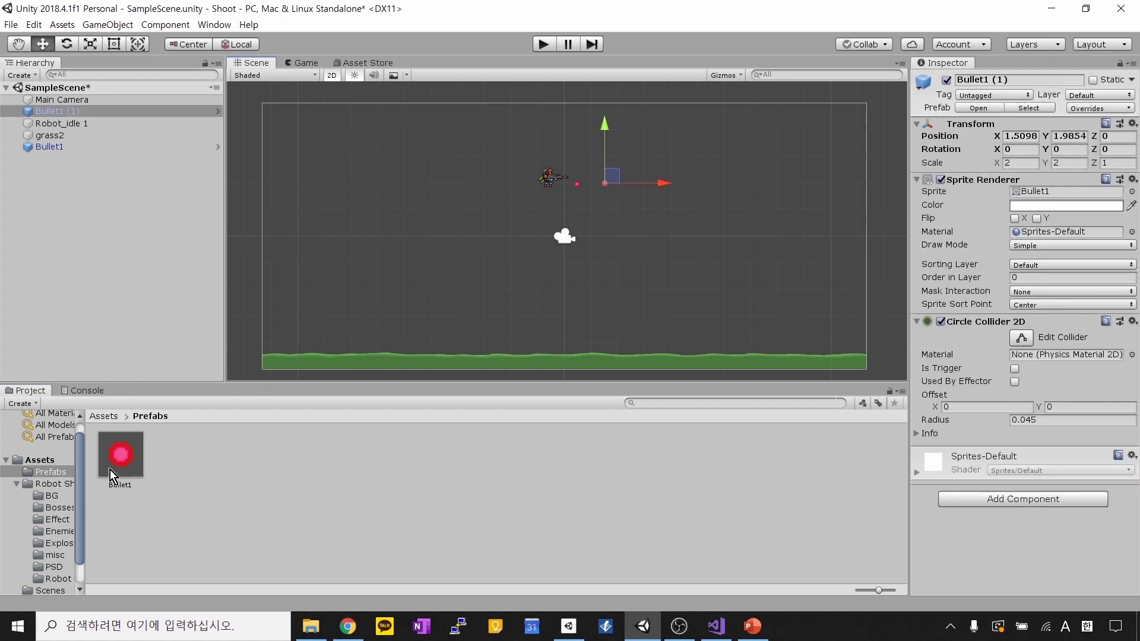
pyautogui.moveTo(110, 469); pyautogui.dragTo(396, 350)
pyautogui.moveTo(659, 176); pyautogui.dragTo(659, 176)
pyautogui.moveTo(116, 457); pyautogui.dragTo(682, 208)
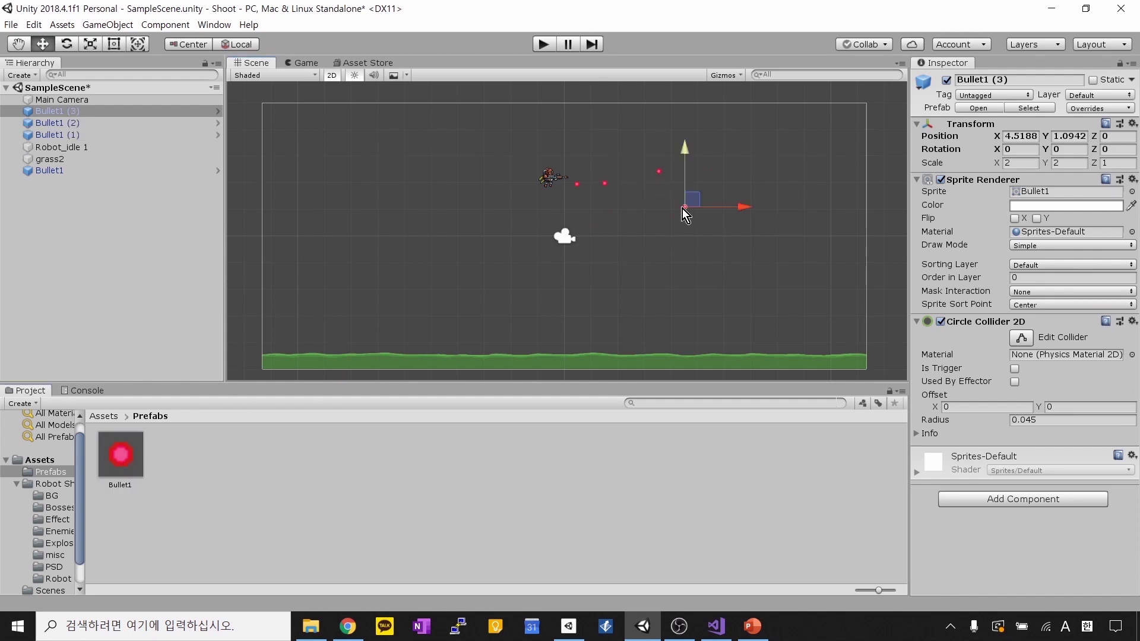
pyautogui.moveTo(129, 458); pyautogui.dragTo(651, 221)
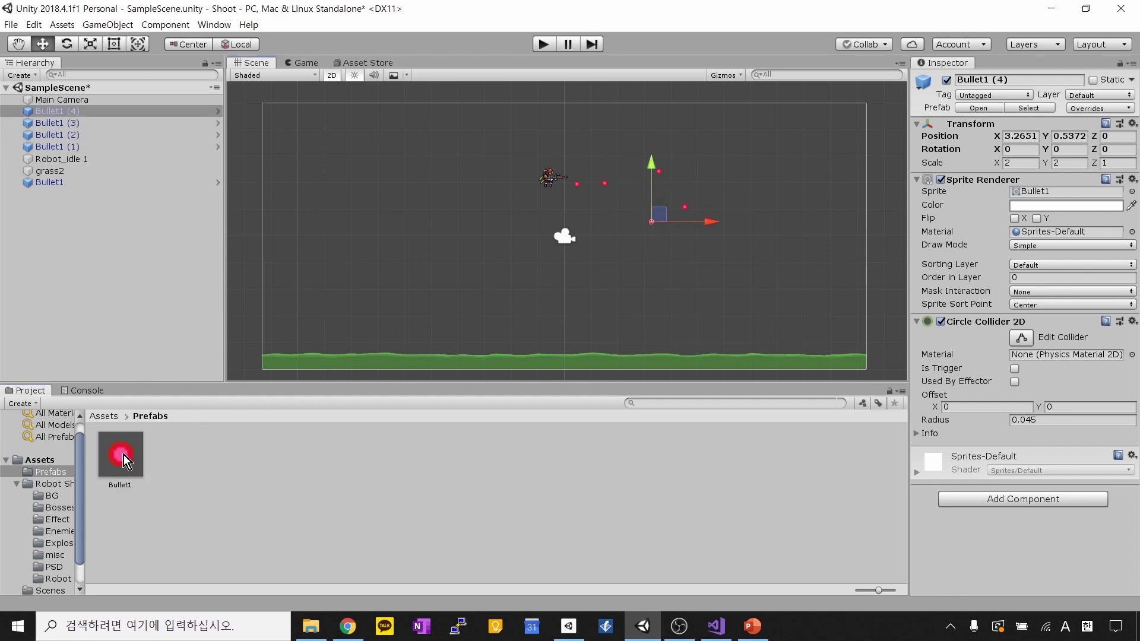
pyautogui.moveTo(731, 204); pyautogui.dragTo(717, 251)
# Step: Examine the scale and Circle Collider 2D settings of the placed bullet instances by selecting them one after another in the scene
pyautogui.click(684, 217)
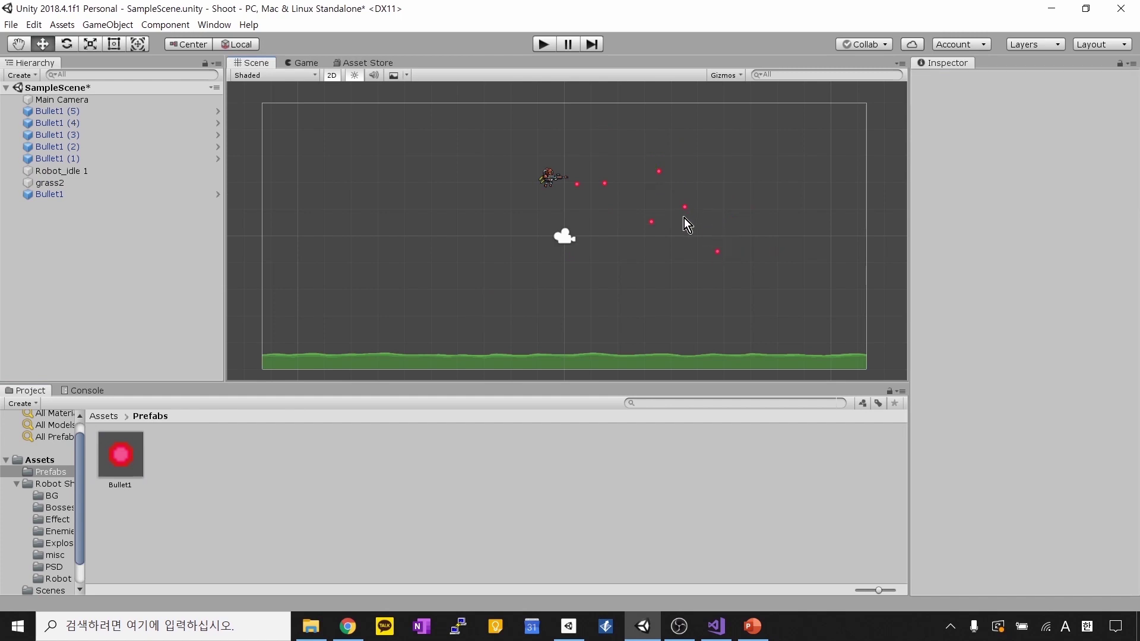
pyautogui.click(685, 209)
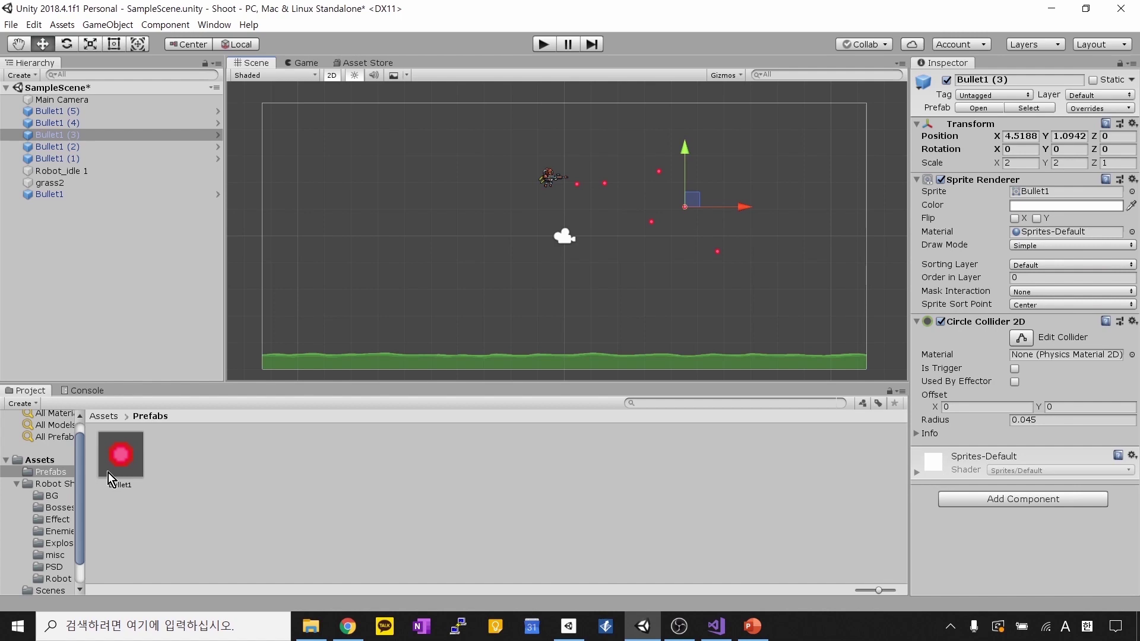
pyautogui.click(608, 189)
pyautogui.click(605, 186)
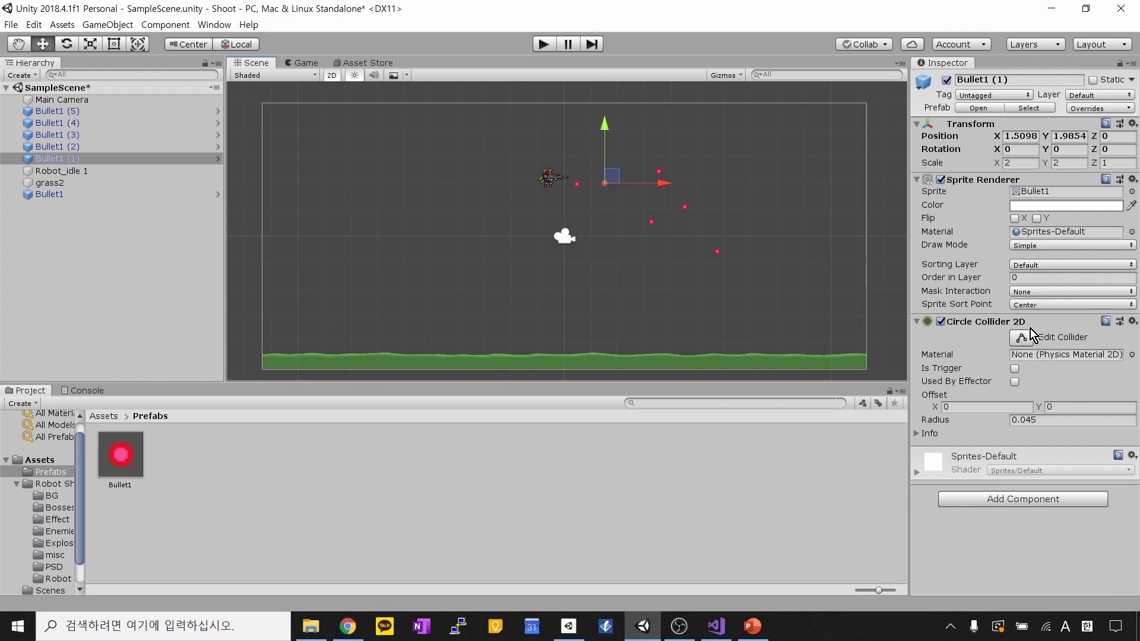
pyautogui.click(654, 222)
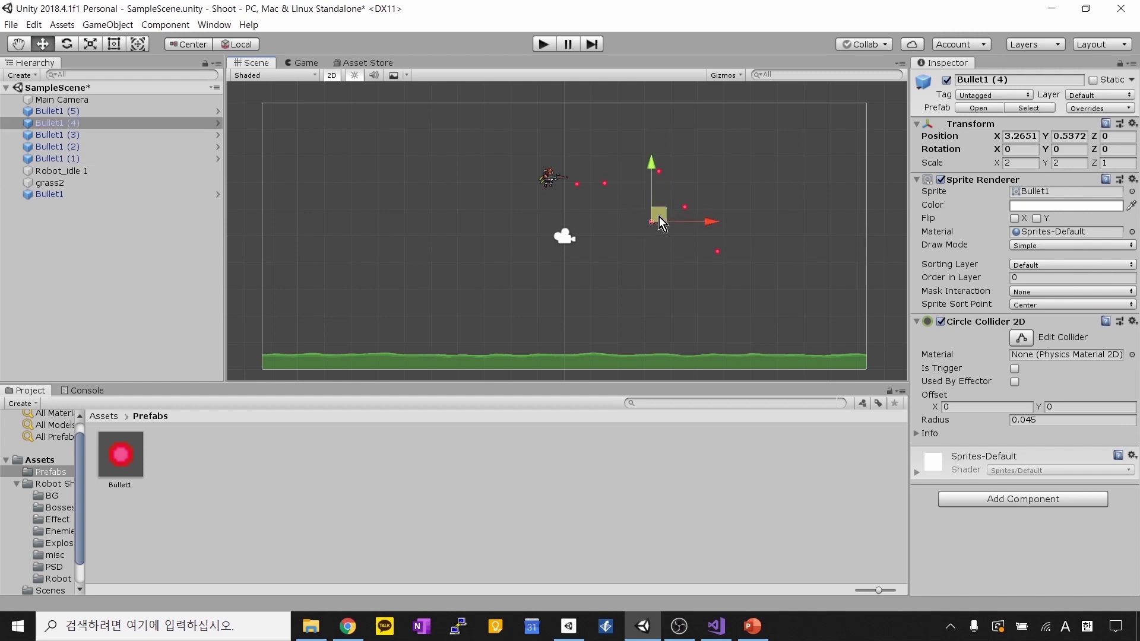
pyautogui.click(682, 205)
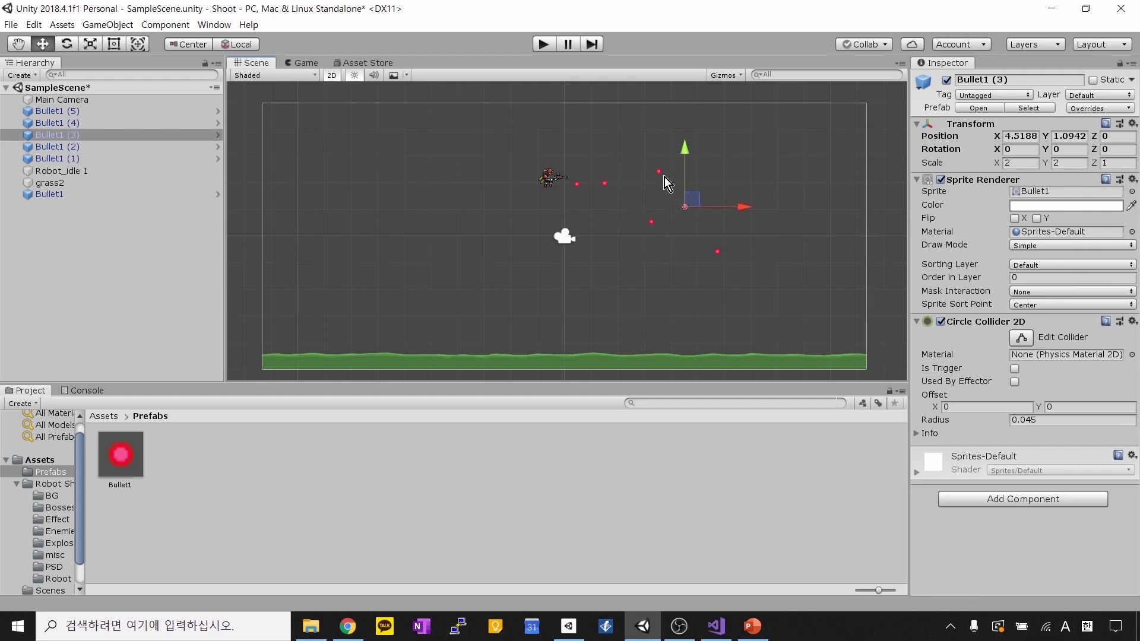
pyautogui.click(661, 177)
pyautogui.click(659, 174)
pyautogui.click(686, 210)
pyautogui.click(718, 251)
pyautogui.click(689, 209)
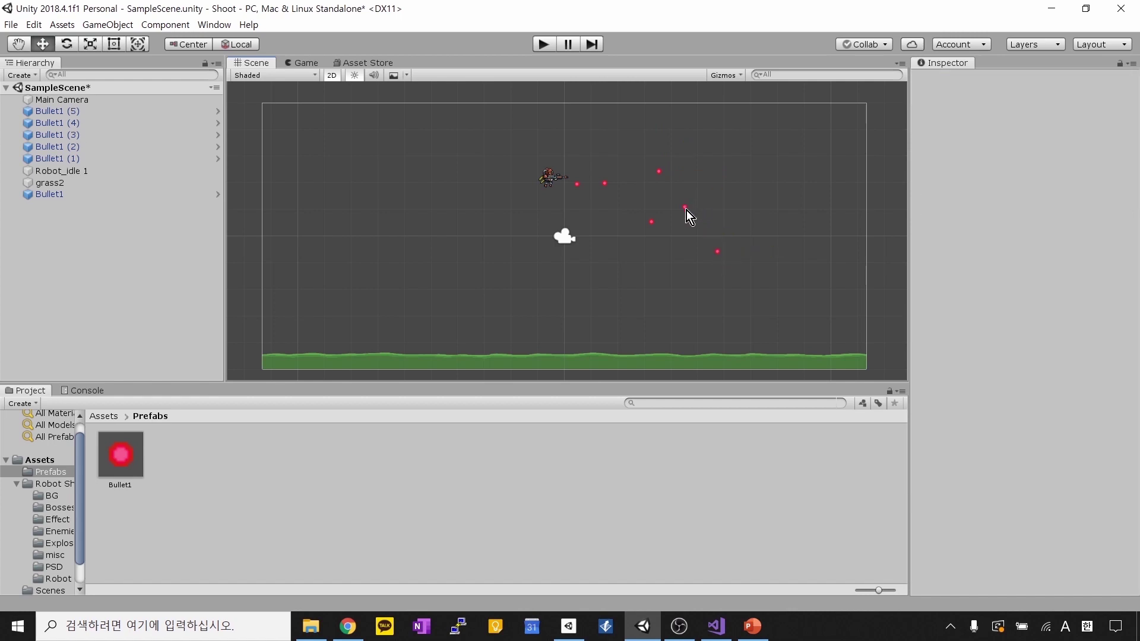
pyautogui.click(652, 223)
pyautogui.click(684, 208)
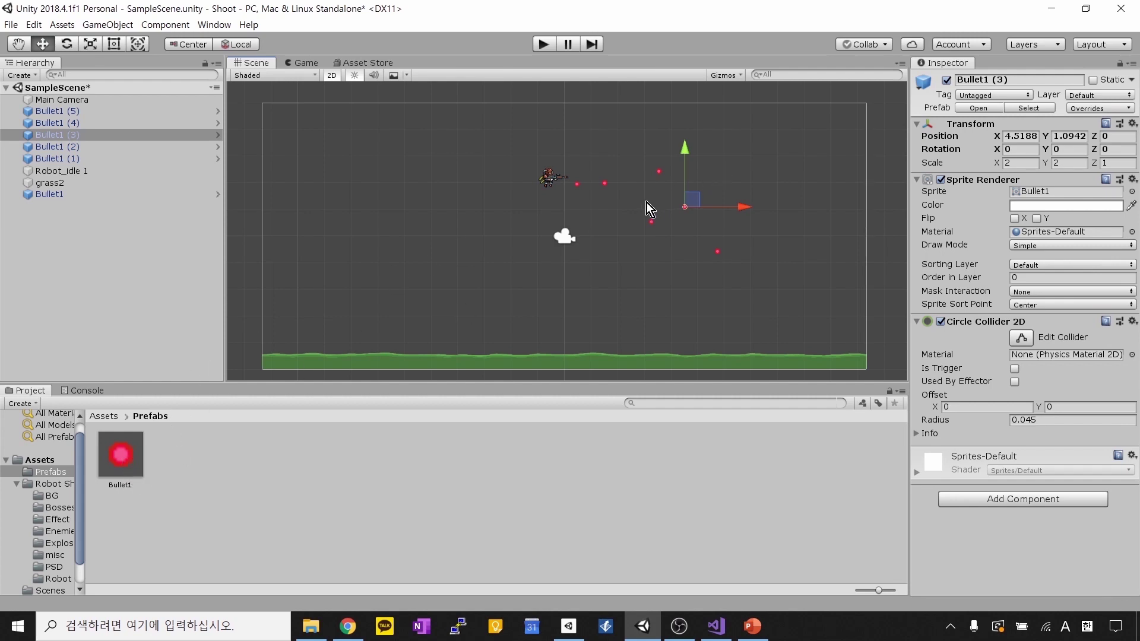
# Step: Move Bullet1 (1) to about X 2.07, Y 1.9 and place another instance of the Bullet1 prefab directly above it
pyautogui.click(605, 185)
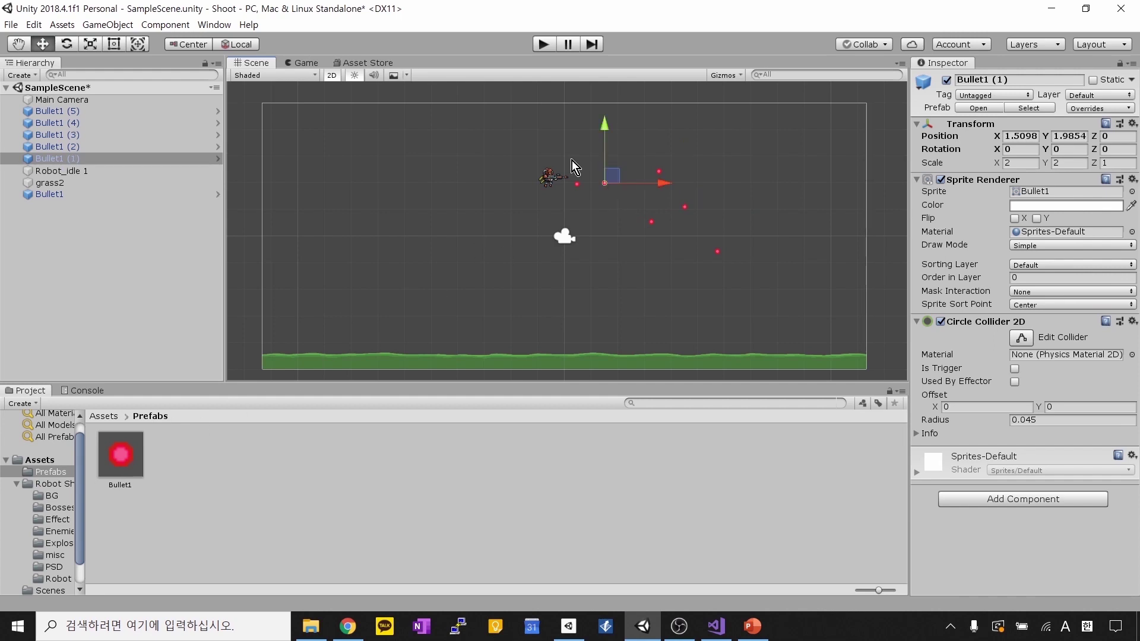
pyautogui.moveTo(610, 176); pyautogui.dragTo(623, 179)
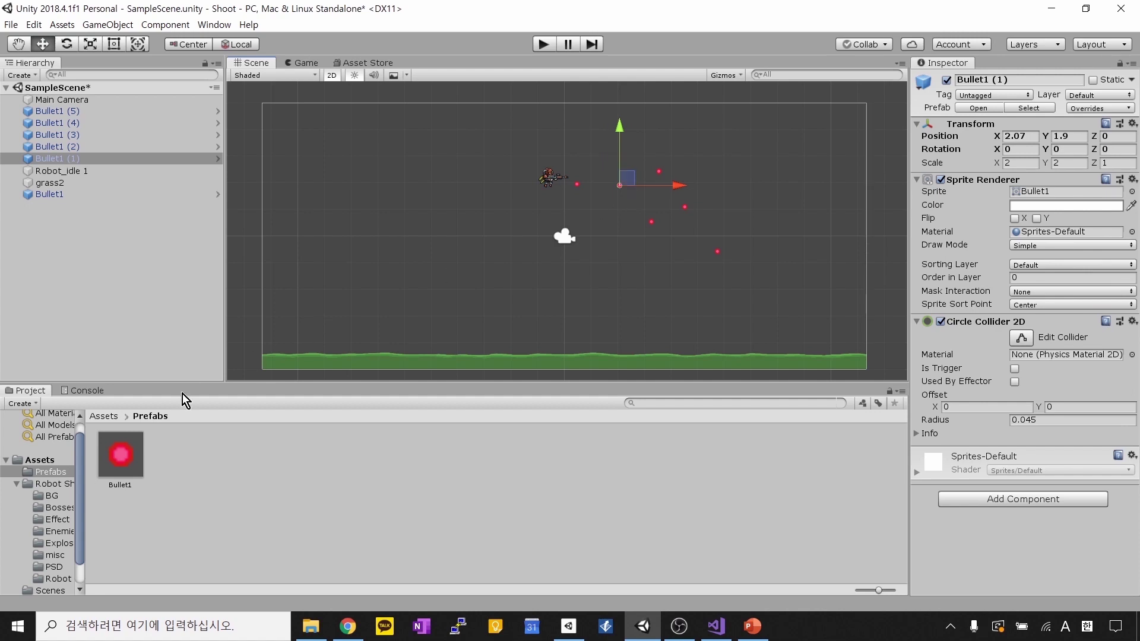
pyautogui.moveTo(126, 461); pyautogui.dragTo(630, 141)
# Step: Move Bullet1 (4) to about X 3.54, Y 0.59 and shift Bullet1 (5) left and slightly down, below Bullet1 (3)
pyautogui.click(651, 224)
pyautogui.moveTo(652, 223); pyautogui.dragTo(660, 219)
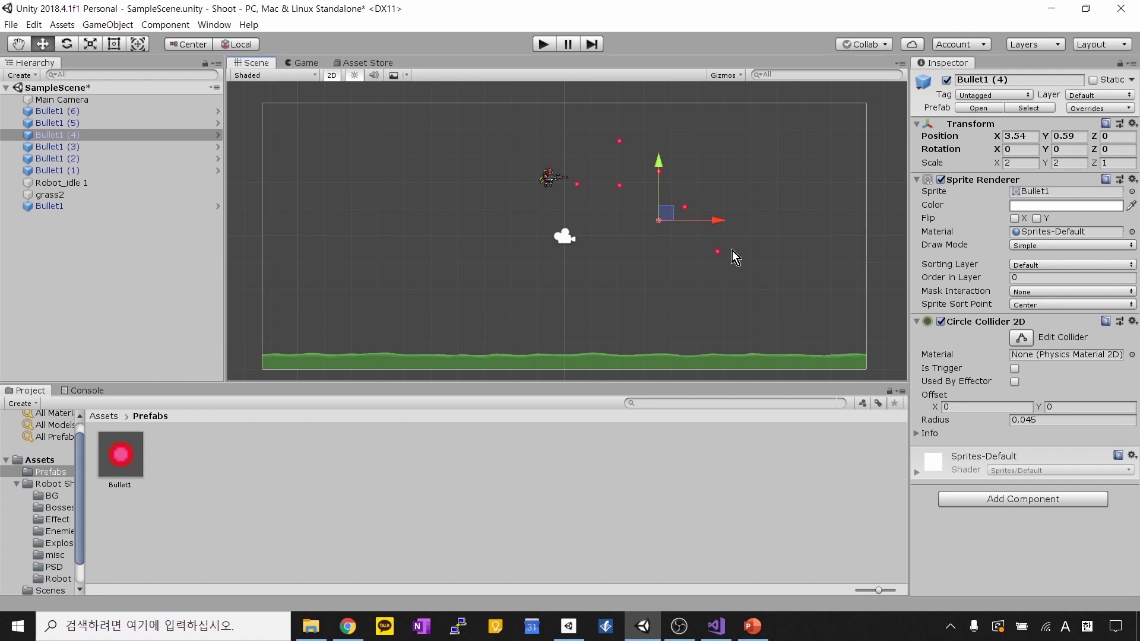
pyautogui.click(717, 252)
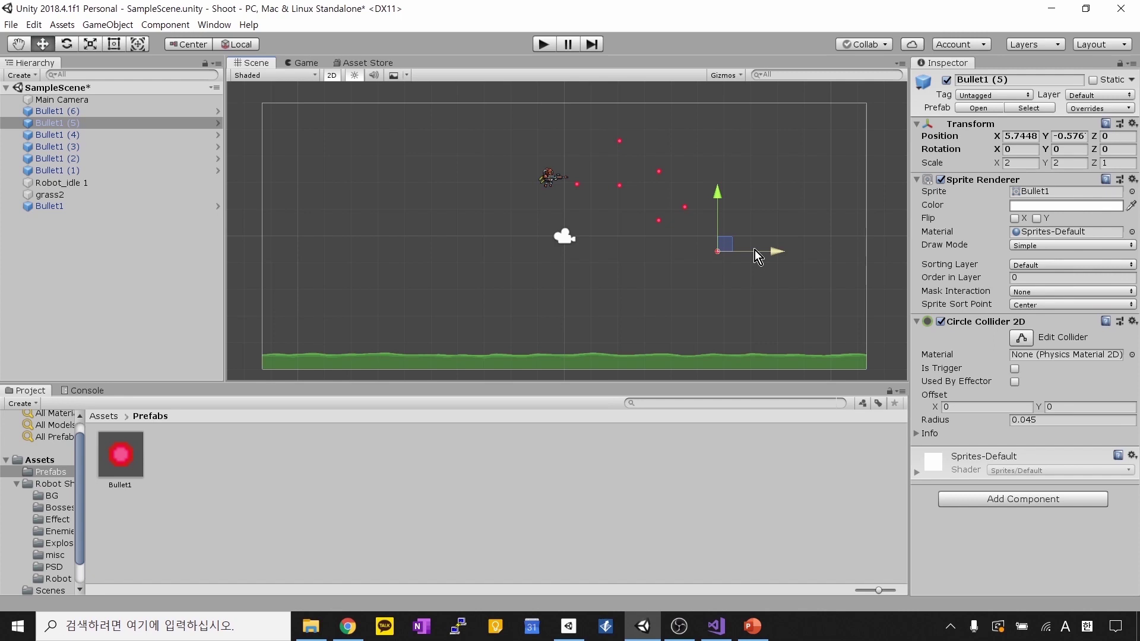
pyautogui.moveTo(721, 251); pyautogui.dragTo(690, 259)
pyautogui.click(742, 191)
pyautogui.moveTo(622, 129); pyautogui.dragTo(745, 284)
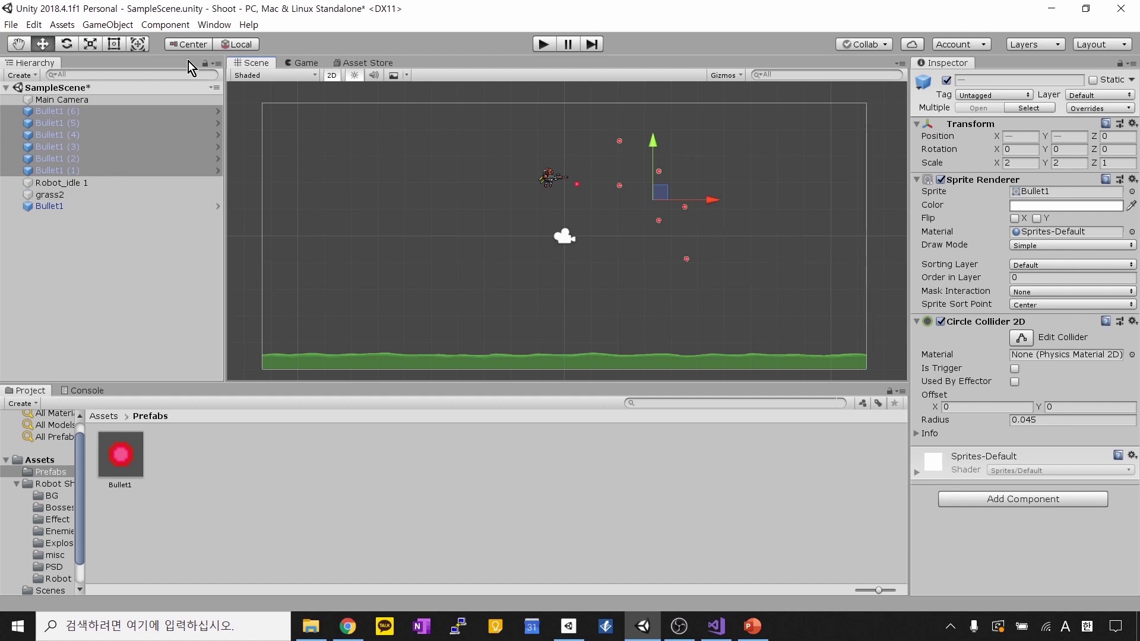
pyautogui.click(650, 254)
# Step: Set the X and Y scale of the Bullet1 (2) instance to 4
pyautogui.click(658, 171)
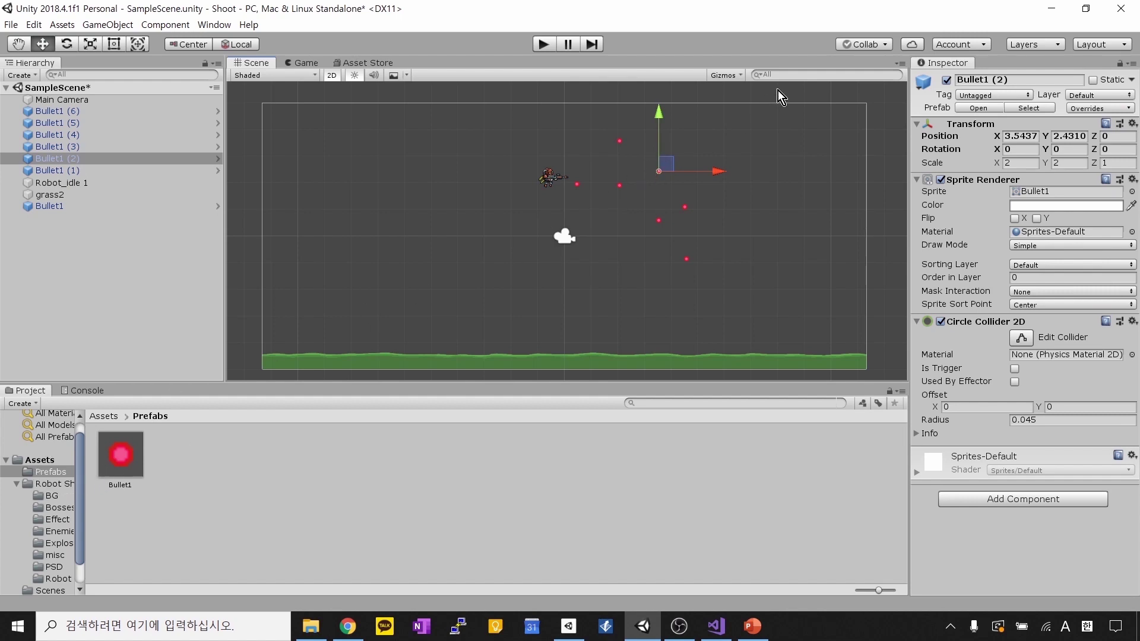
pyautogui.click(1022, 164)
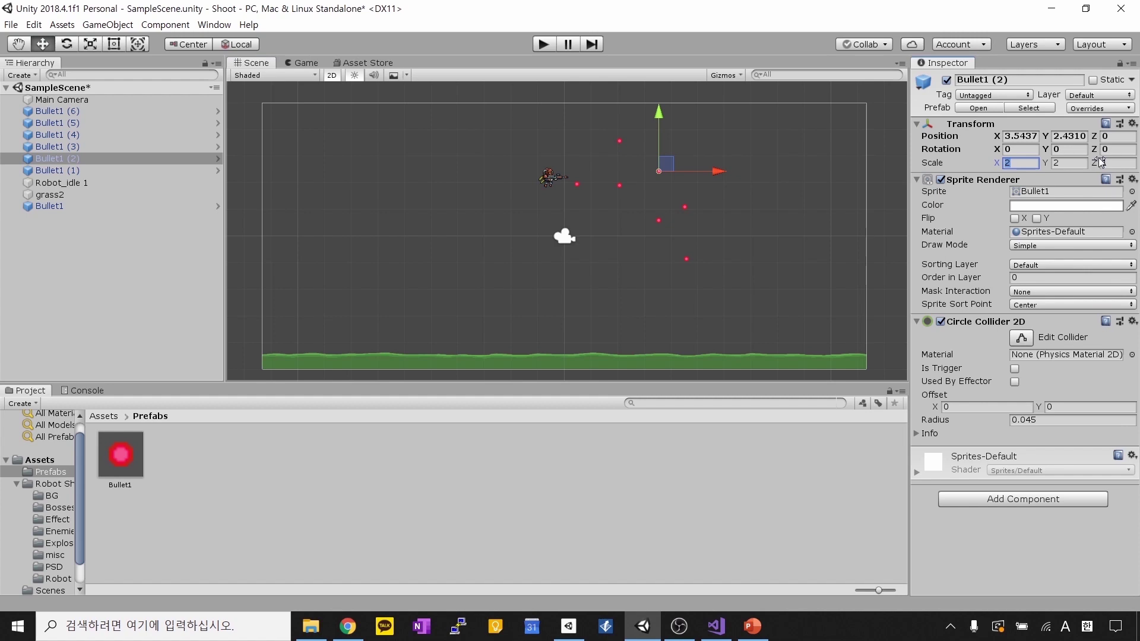
pyautogui.click(652, 174)
pyautogui.click(1020, 164)
pyautogui.write('4')
pyautogui.click(1065, 162)
pyautogui.write('4')
pyautogui.press('Return')
pyautogui.click(1012, 162)
pyautogui.write('1')
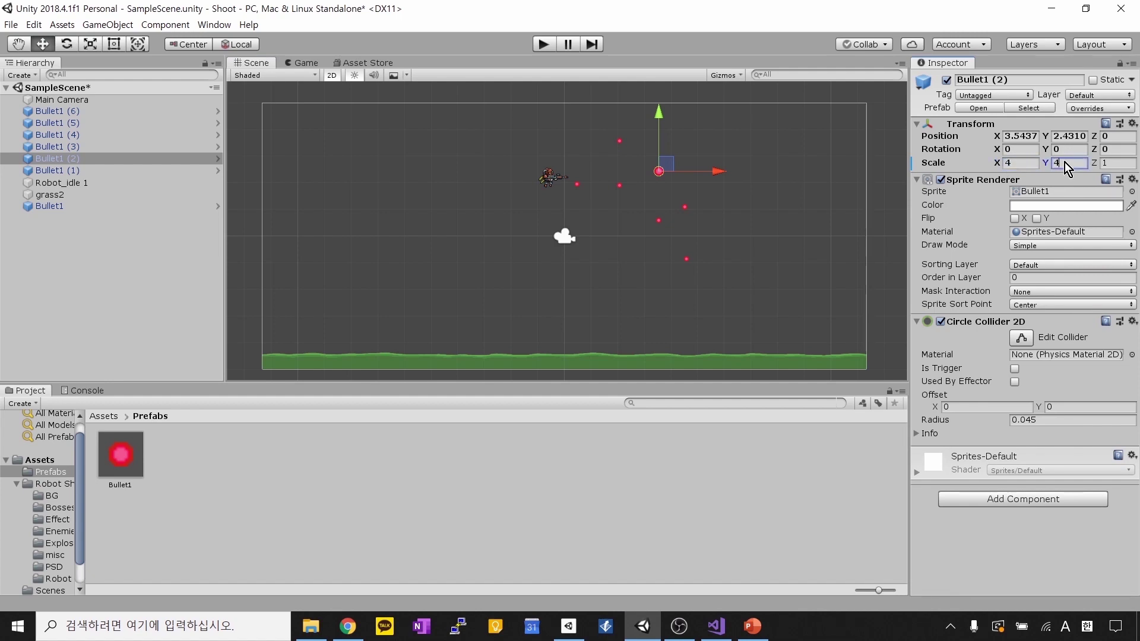
pyautogui.press('BackSpace')
pyautogui.write('4')
pyautogui.press('Return')
pyautogui.click(1056, 163)
pyautogui.hotkey('shift', 'Tab')
pyautogui.press('Tab')
# Step: Set the X and Y scale of the Bullet1 (1) instance to 4, and return both values to 2
pyautogui.click(621, 186)
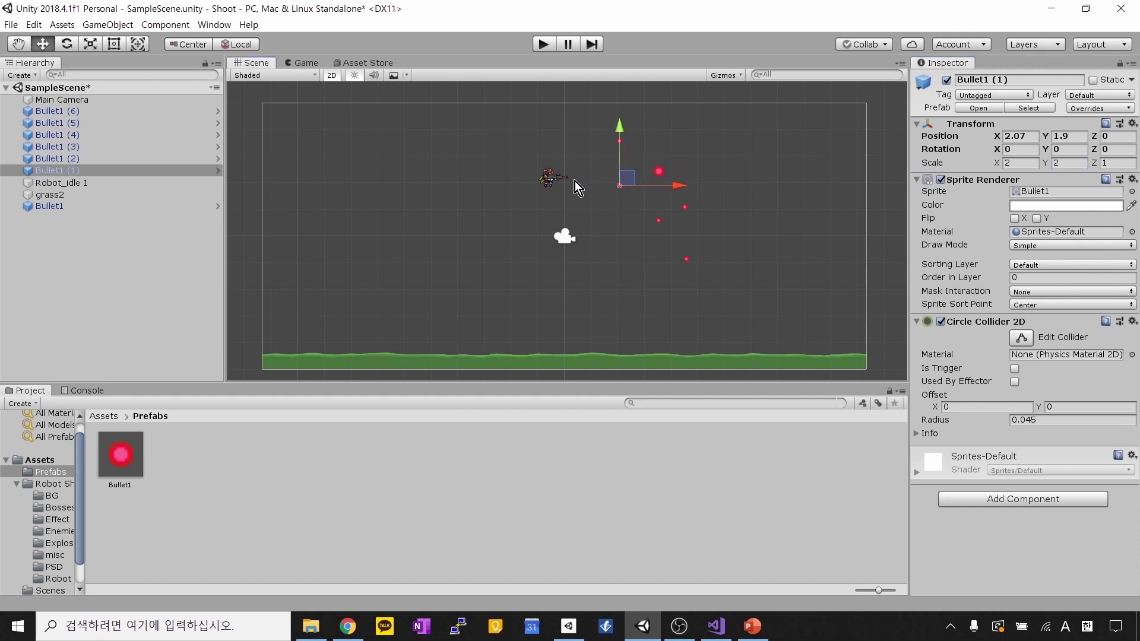
pyautogui.click(593, 177)
pyautogui.click(619, 143)
pyautogui.click(619, 180)
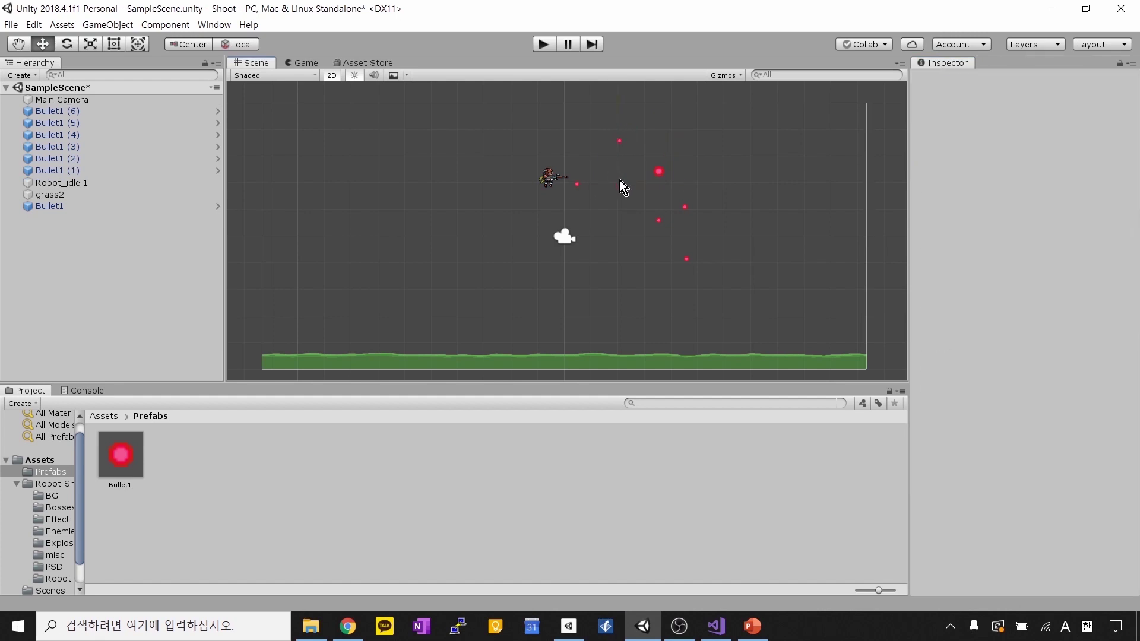
pyautogui.click(618, 188)
pyautogui.click(1028, 162)
pyautogui.write('4')
pyautogui.click(1068, 162)
pyautogui.write('4')
pyautogui.click(660, 172)
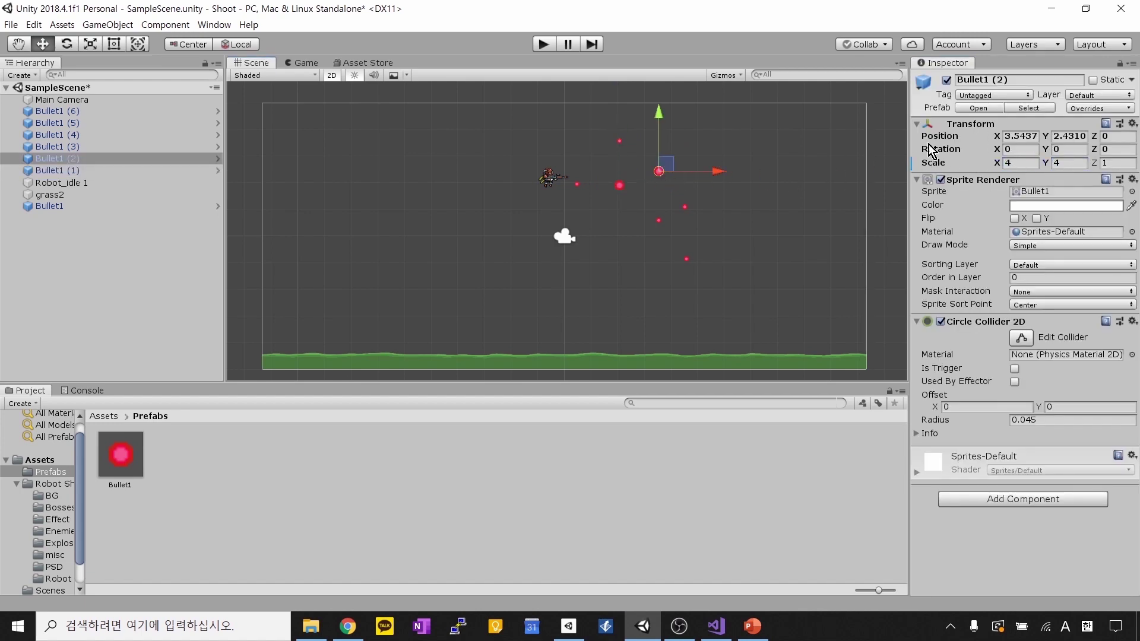
pyautogui.click(623, 184)
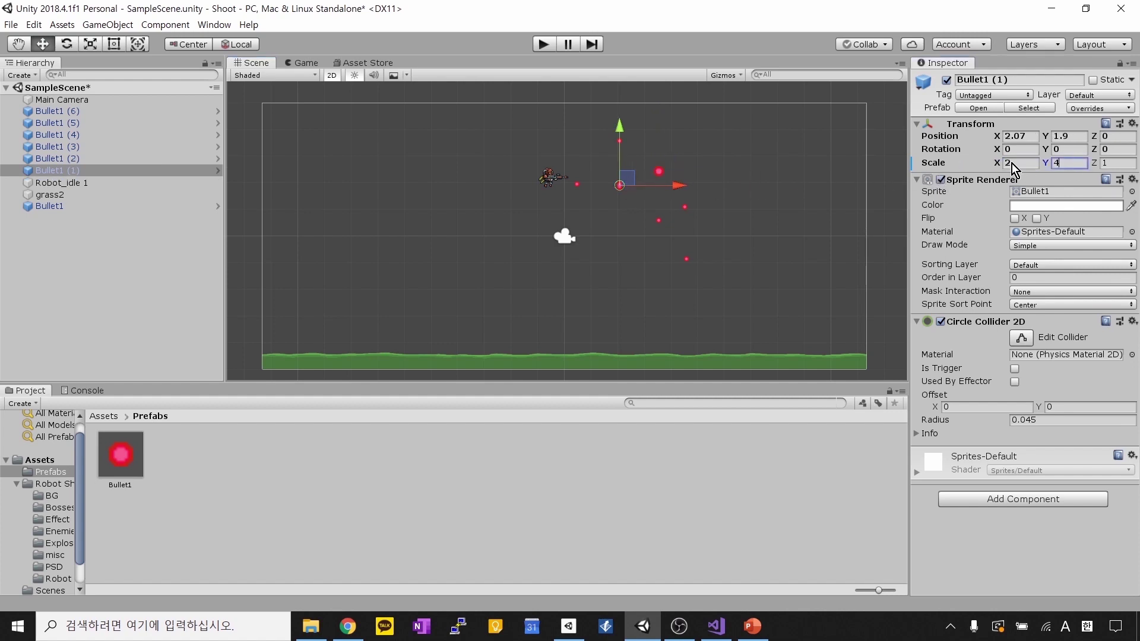
# Step: Review the prefab overrides and scale values of Bullet1 (2) and compare them with the Bullet1 (3) and Bullet1 (4) instances
pyautogui.click(658, 172)
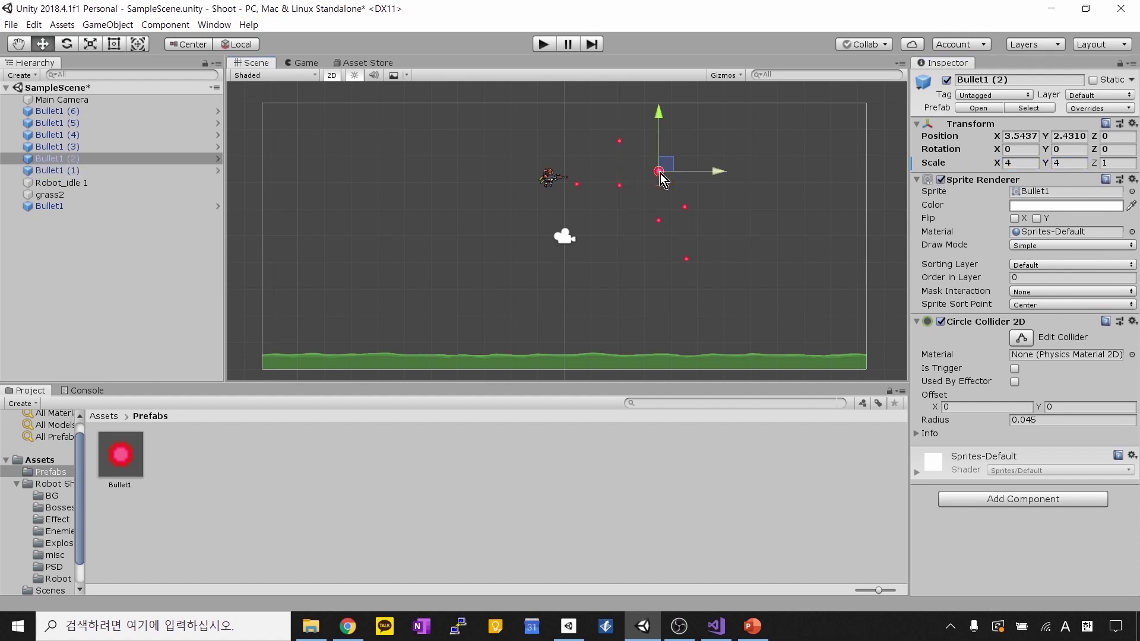
pyautogui.click(1061, 163)
pyautogui.click(1093, 109)
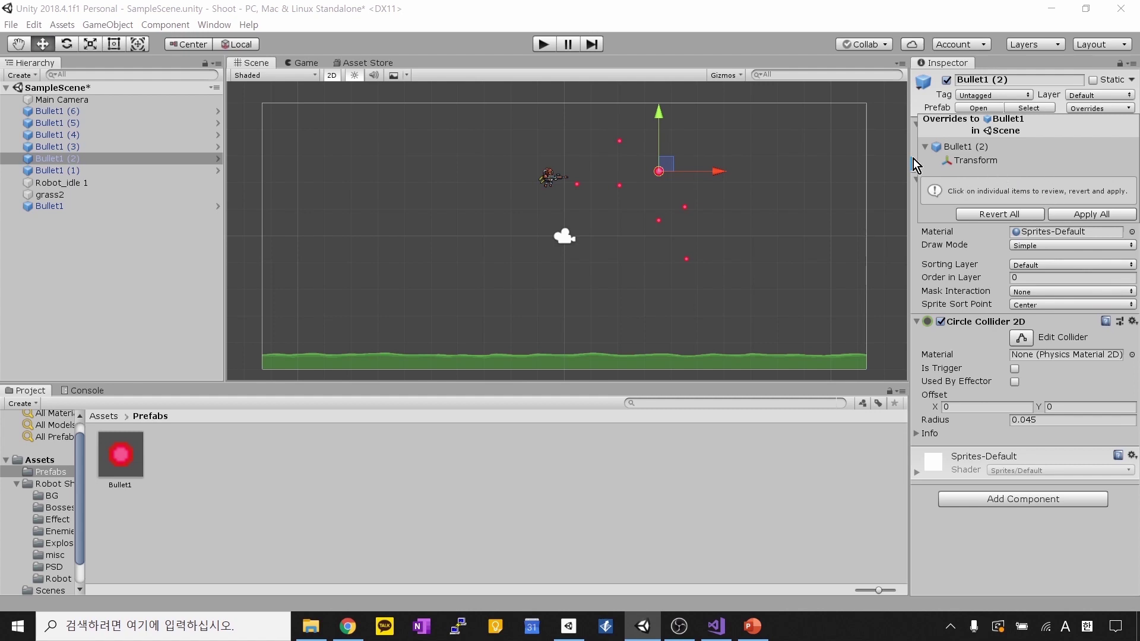
pyautogui.click(1096, 110)
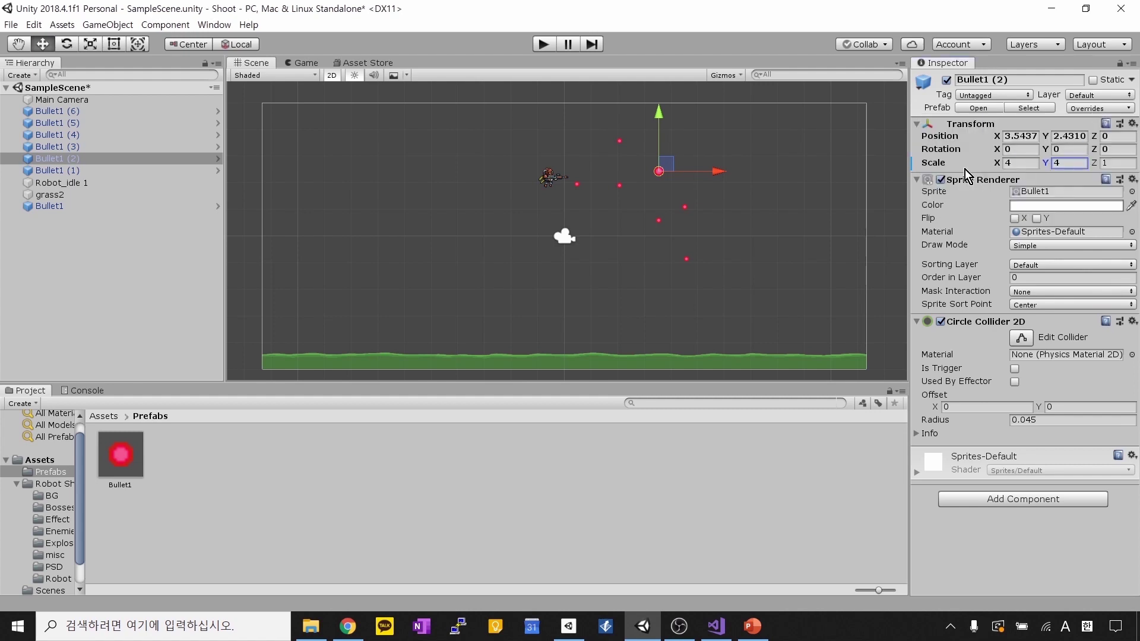
pyautogui.click(1015, 163)
pyautogui.click(1060, 166)
pyautogui.click(685, 207)
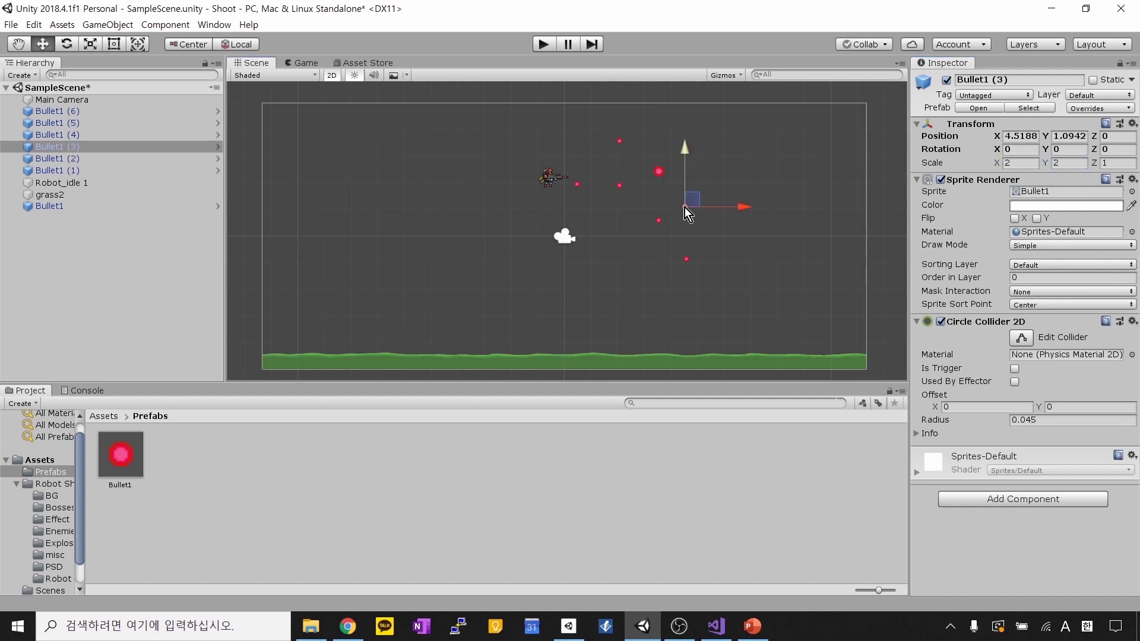
pyautogui.click(665, 219)
# Step: Apply all overrides of Bullet1 (2), including its scale of 4, to the Bullet1 prefab
pyautogui.click(658, 171)
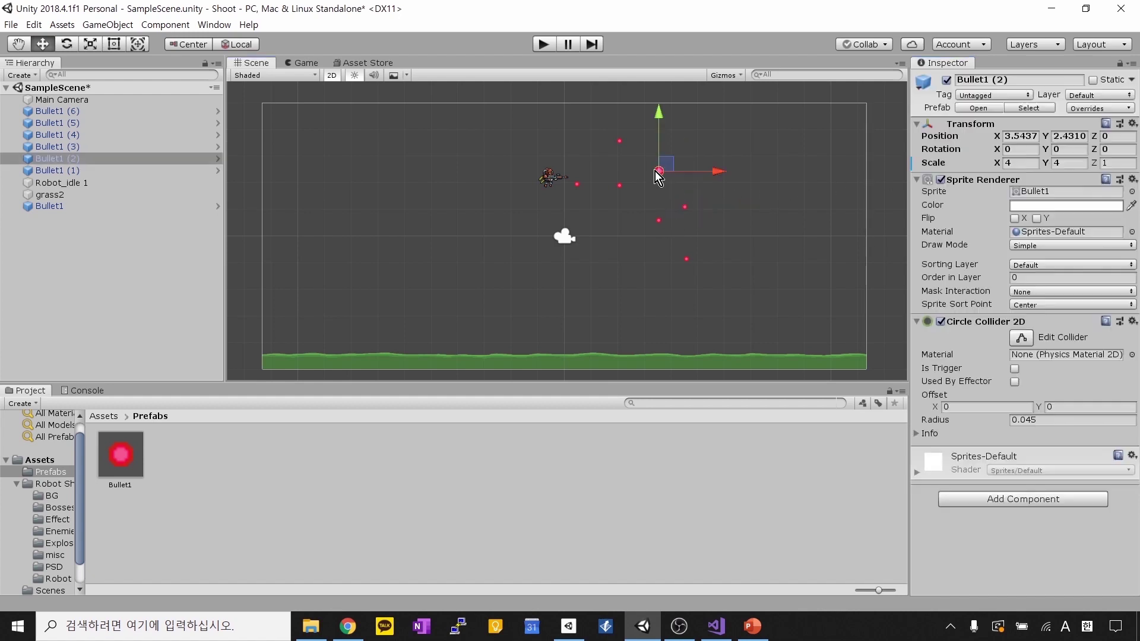
pyautogui.click(1099, 112)
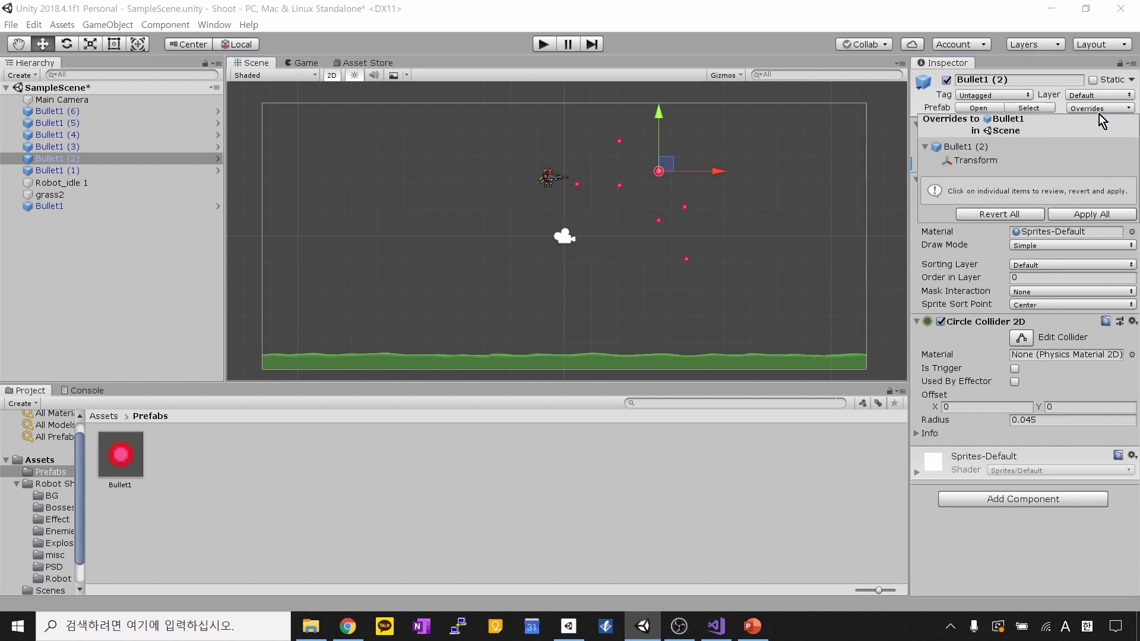
pyautogui.click(1080, 213)
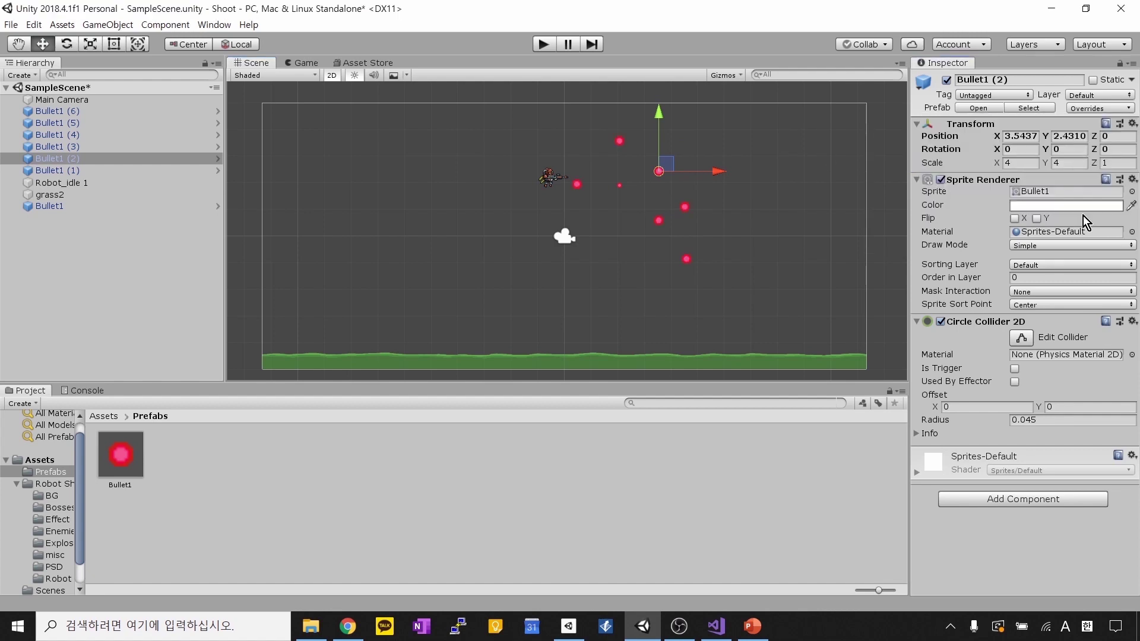
# Step: Apply all overrides of Bullet1 (1), including its X and Y scale of 2, to the Bullet1 prefab
pyautogui.click(621, 189)
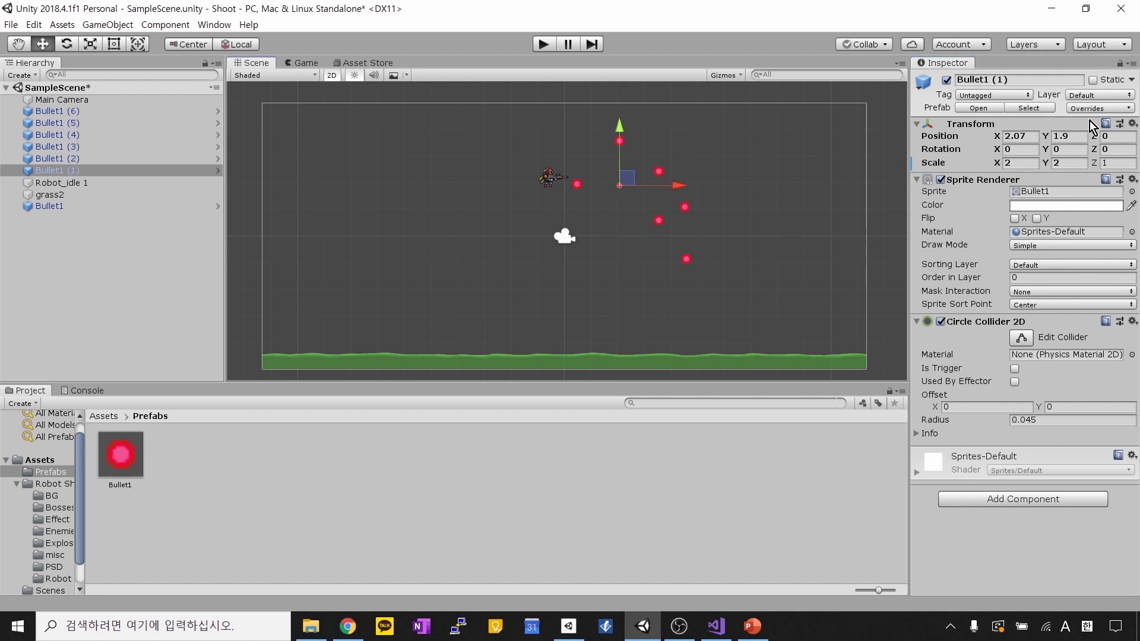
pyautogui.click(660, 172)
pyautogui.click(664, 173)
pyautogui.click(677, 195)
pyautogui.click(688, 212)
pyautogui.click(664, 237)
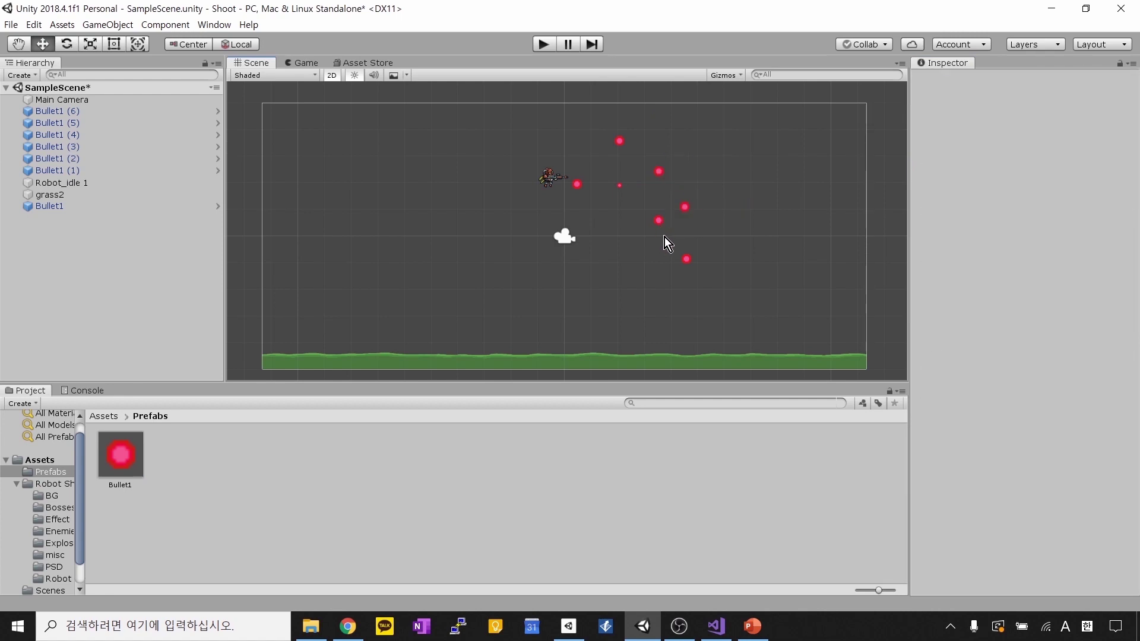
pyautogui.click(622, 188)
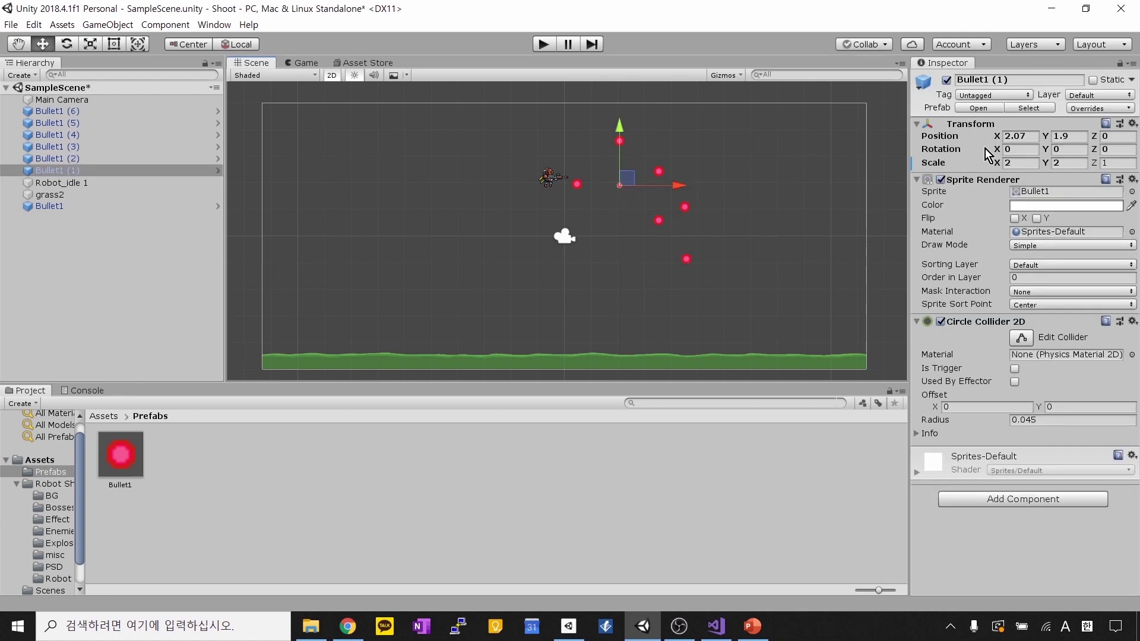
pyautogui.click(1010, 162)
pyautogui.press('Tab')
pyautogui.click(1104, 108)
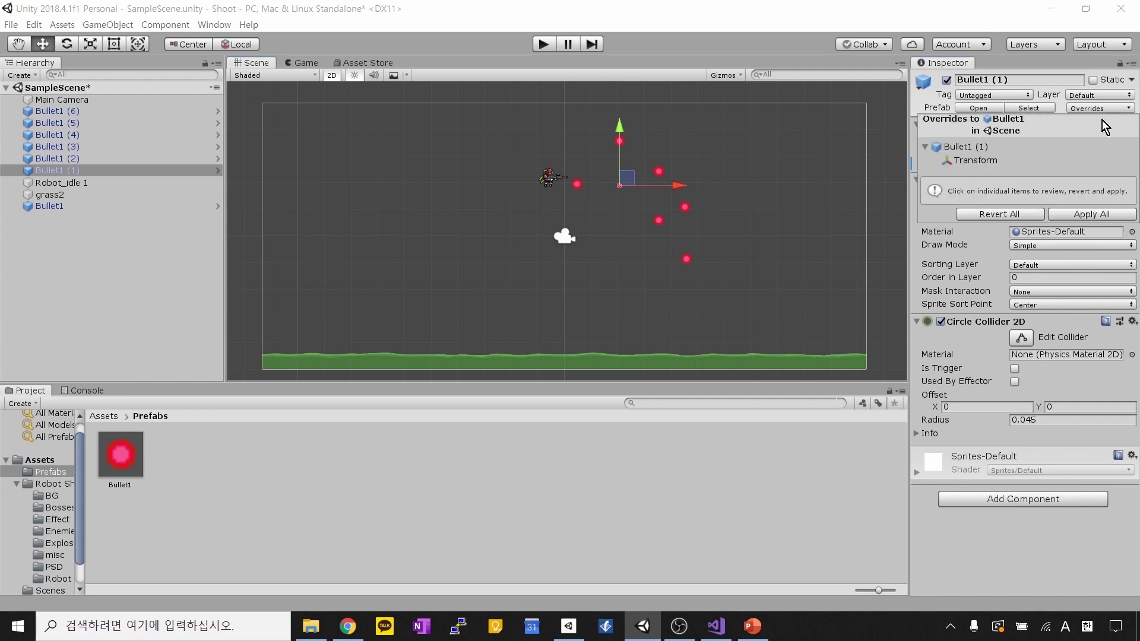
pyautogui.click(1093, 215)
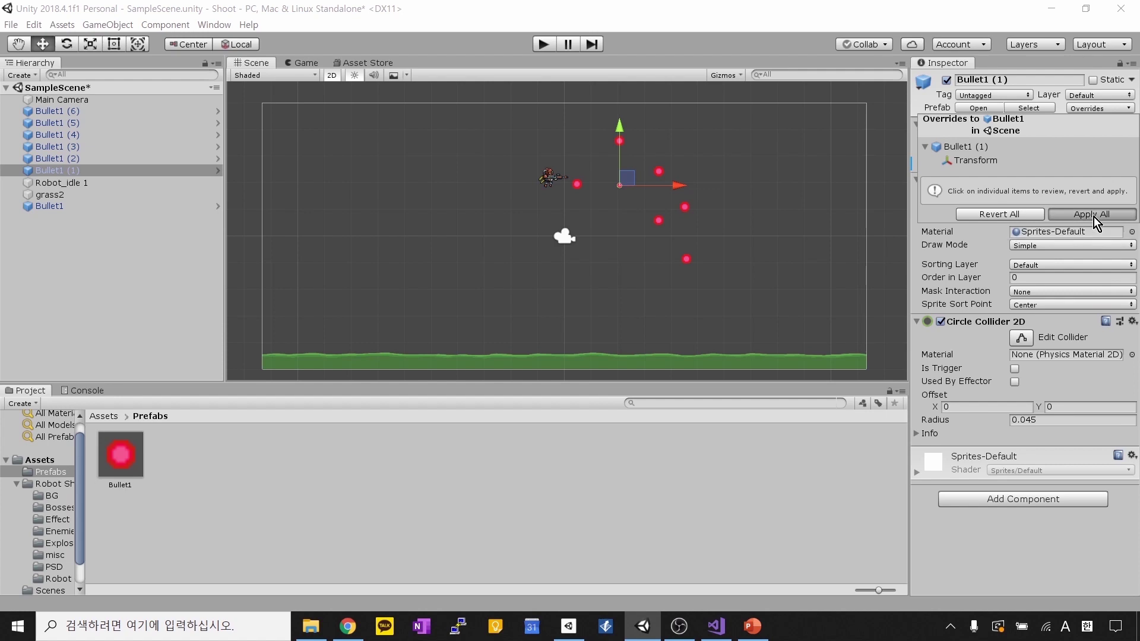
# Step: Enlarge Bullet1 (2) uniformly with the Scale tool to about 3.87 in X and Y and 1.94 in Z
pyautogui.click(657, 172)
pyautogui.click(625, 147)
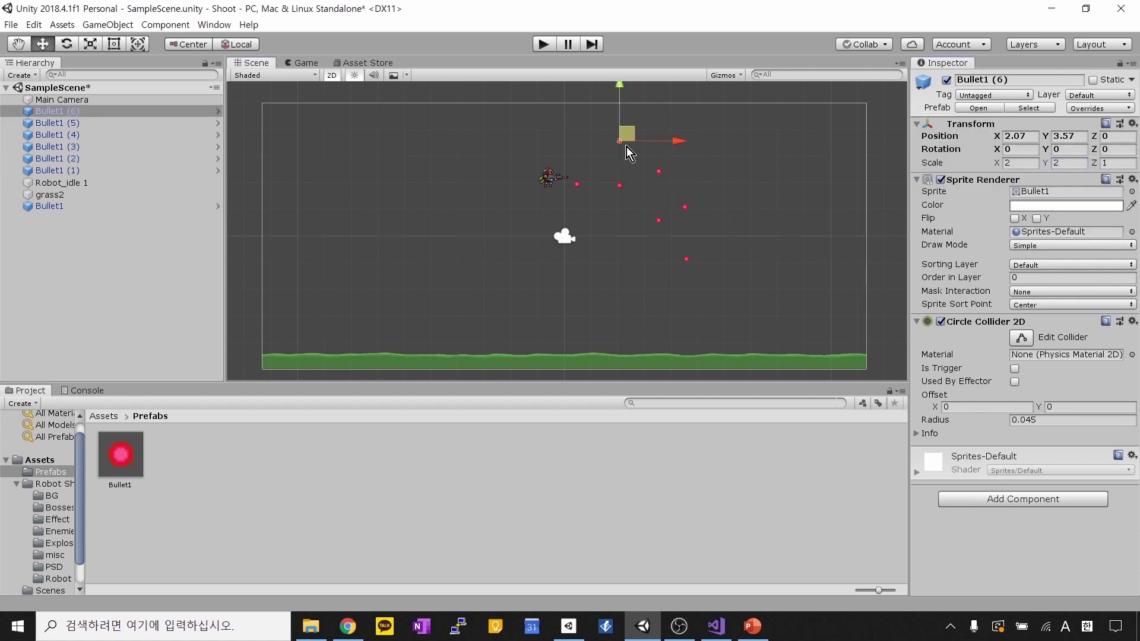
pyautogui.click(683, 210)
pyautogui.click(661, 221)
pyautogui.click(686, 217)
pyautogui.click(685, 206)
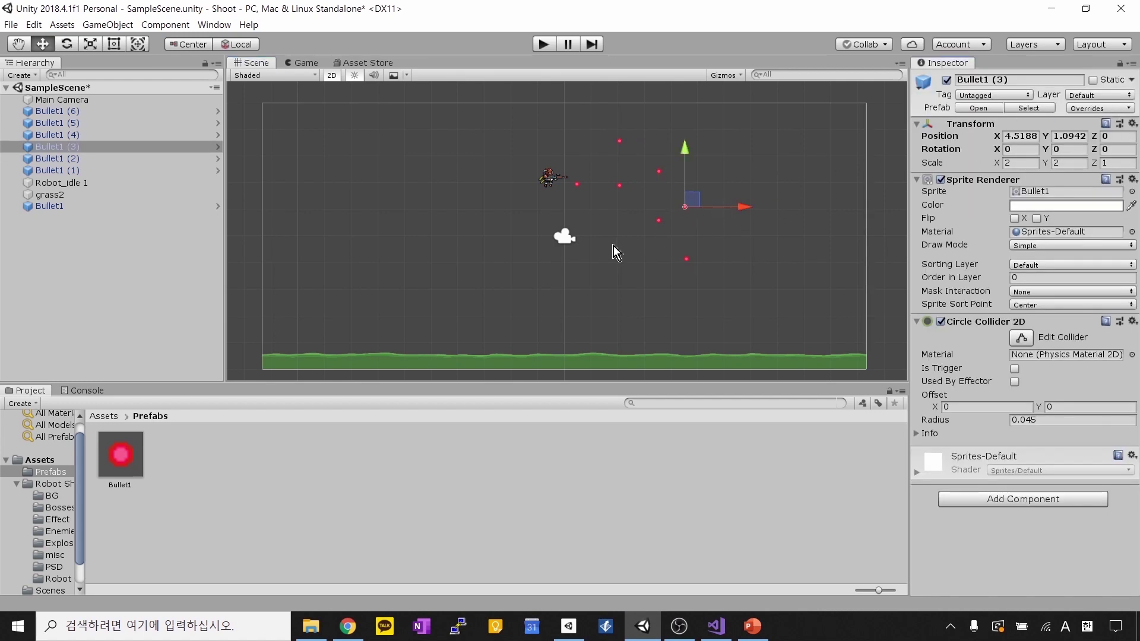
pyautogui.click(659, 173)
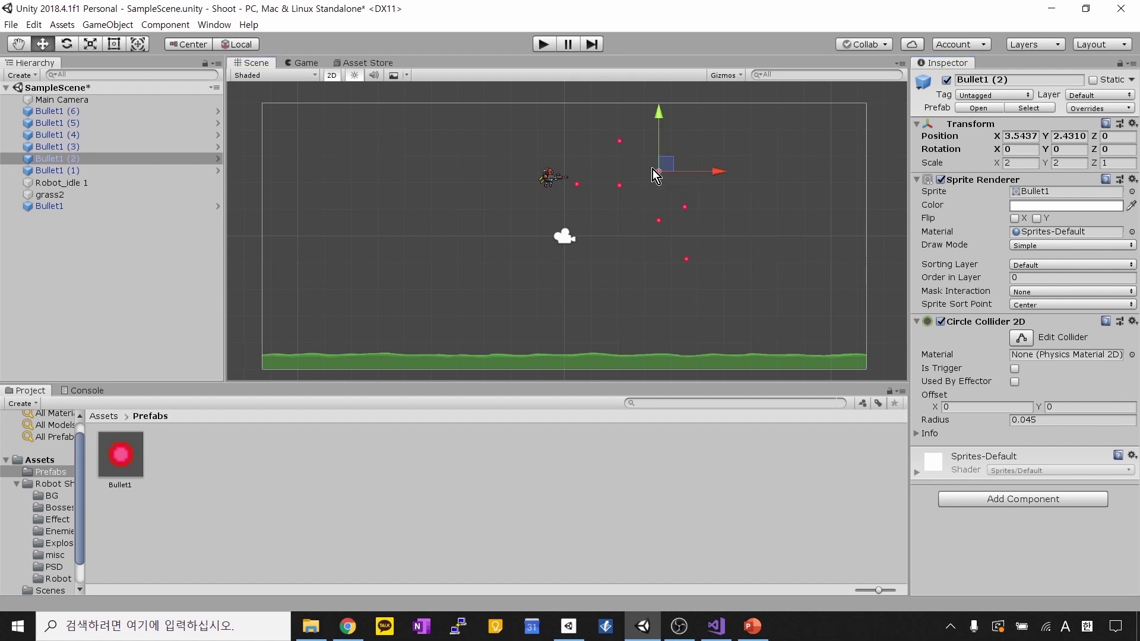
pyautogui.press('r')
pyautogui.moveTo(659, 172); pyautogui.dragTo(721, 142)
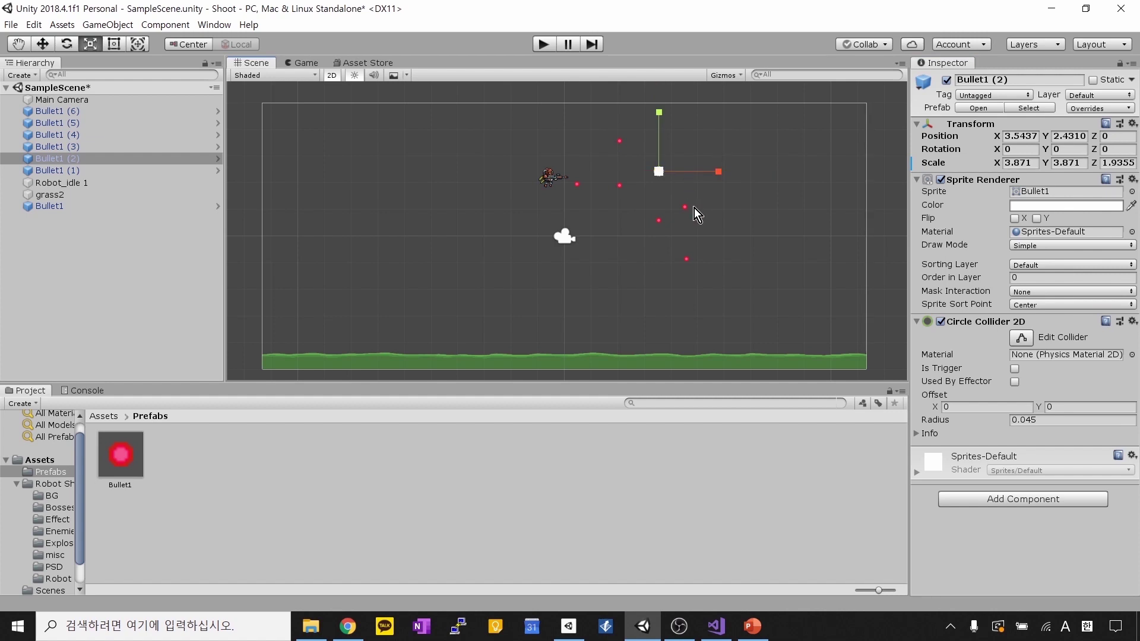
# Step: Compare the scale values of the Bullet1 (1), (3) and (4) instances with the enlarged Bullet1 (2)
pyautogui.click(663, 194)
pyautogui.click(621, 188)
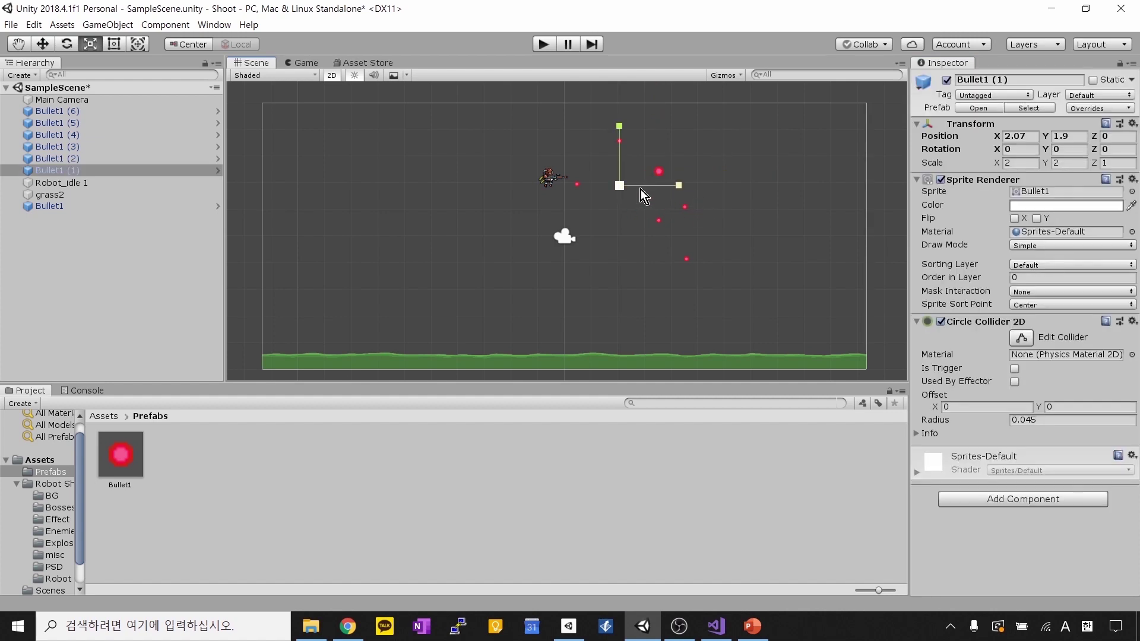
pyautogui.click(698, 216)
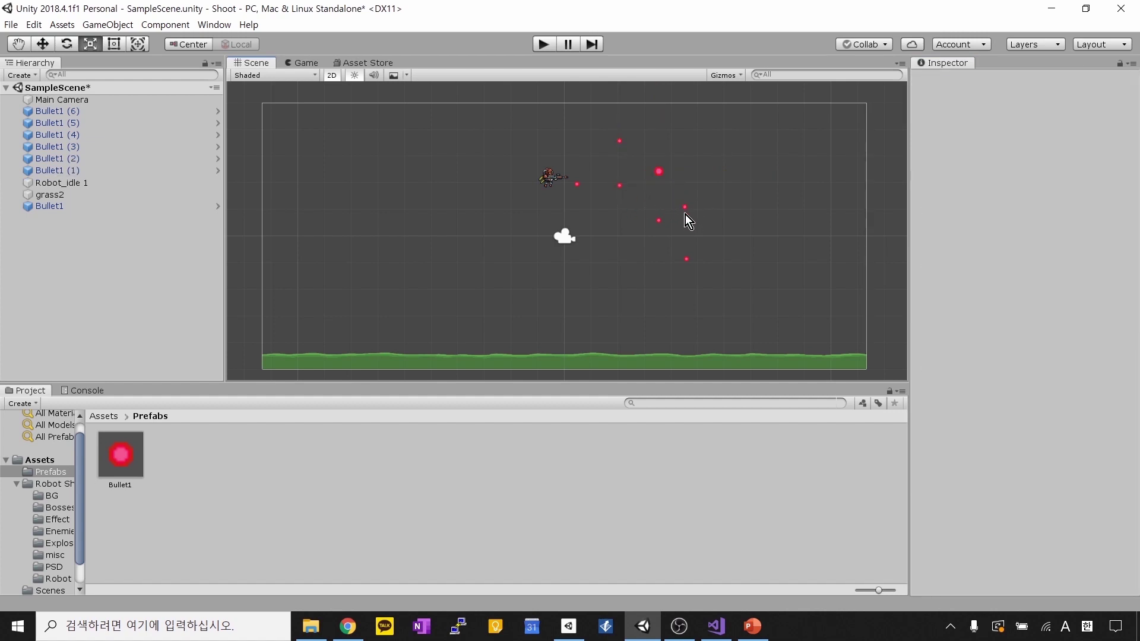
pyautogui.click(685, 208)
pyautogui.click(664, 222)
pyautogui.click(685, 207)
pyautogui.click(660, 180)
pyautogui.click(685, 209)
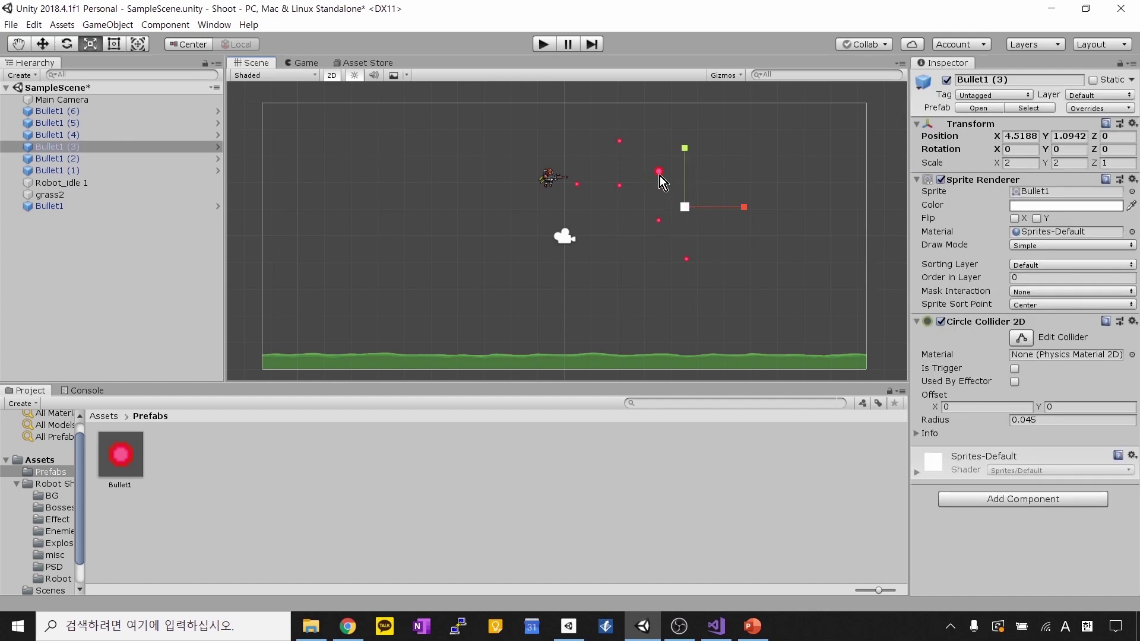
# Step: Revert all overrides of Bullet1 (2) to the Bullet1 prefab's values and clear the selection
pyautogui.click(659, 174)
pyautogui.click(1090, 122)
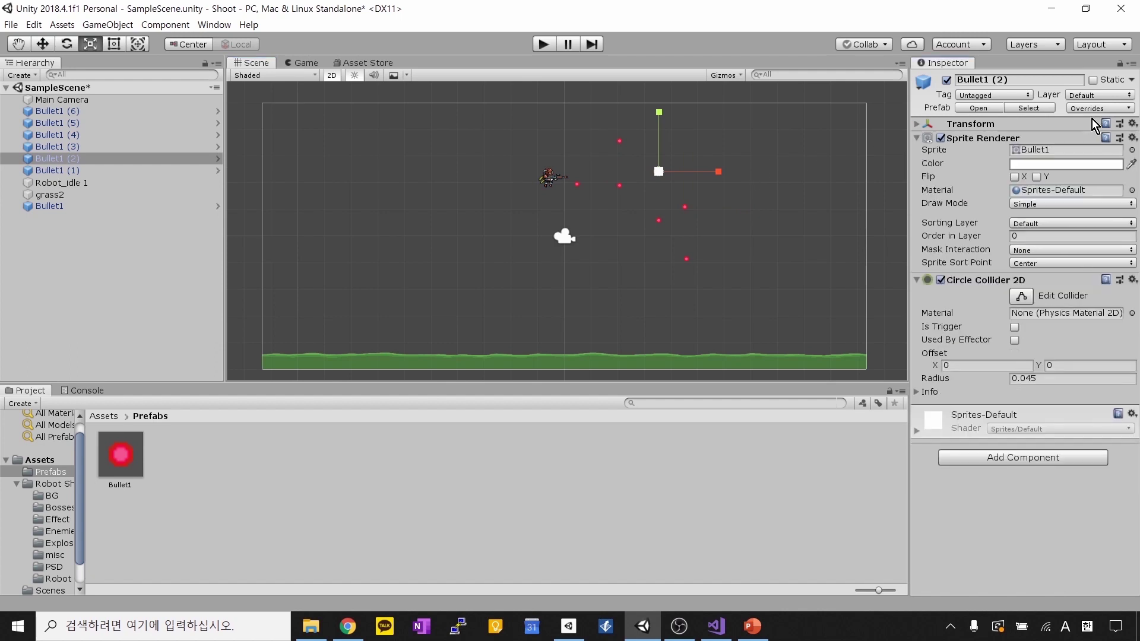
pyautogui.click(1078, 123)
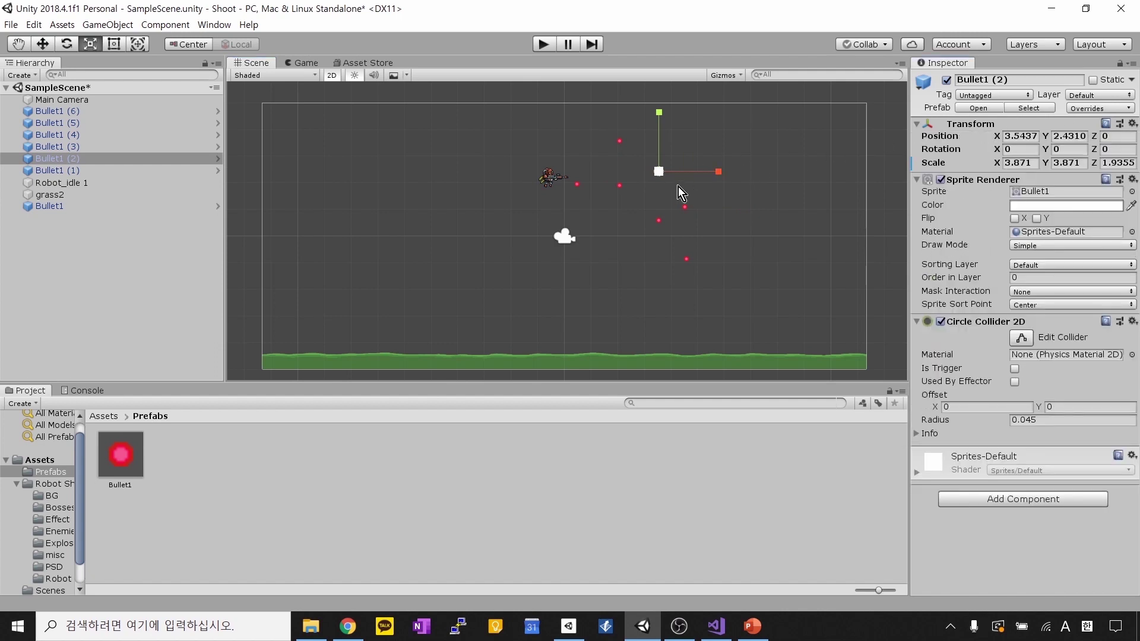
pyautogui.click(1098, 108)
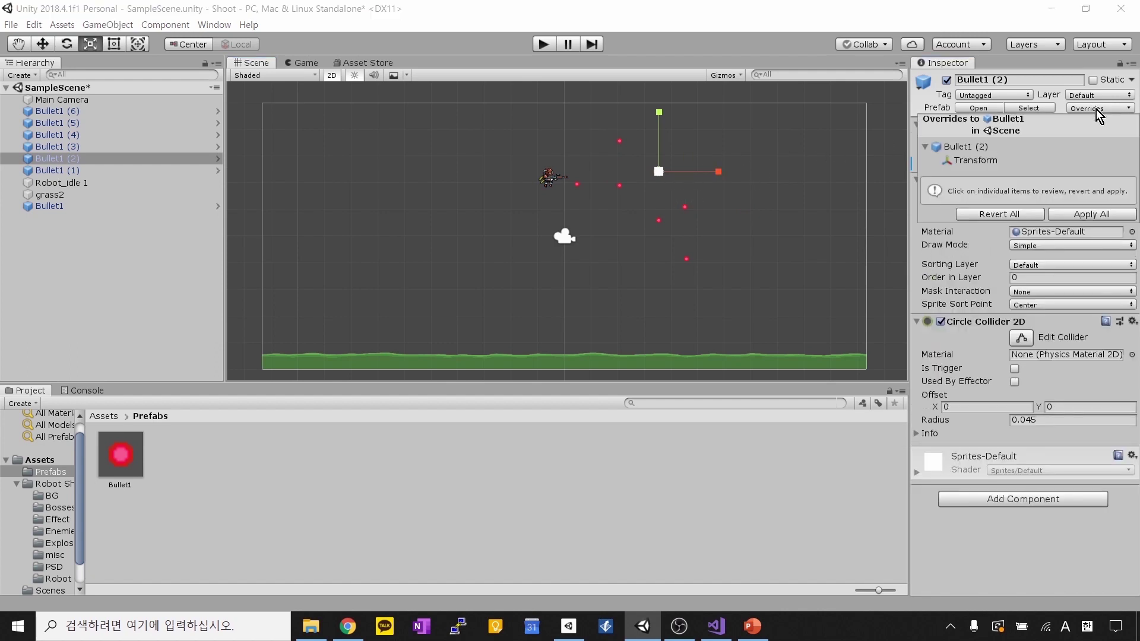
pyautogui.click(1015, 217)
pyautogui.click(743, 212)
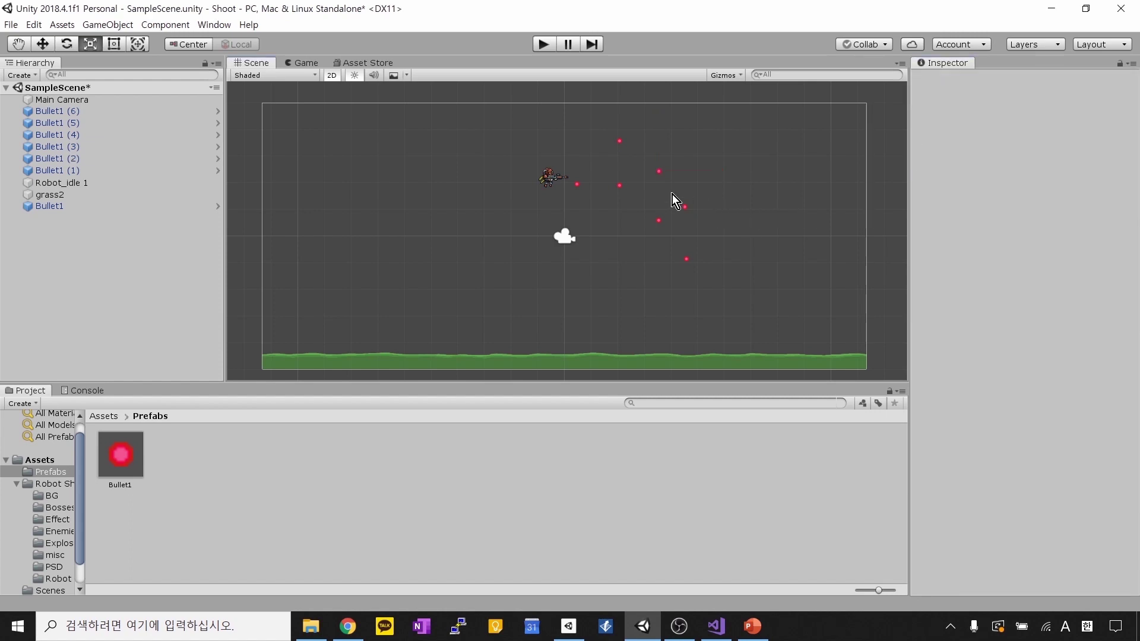
# Step: Inspect the Transform scale of the reverted Bullet1 (2) instance and clear the selection
pyautogui.click(659, 172)
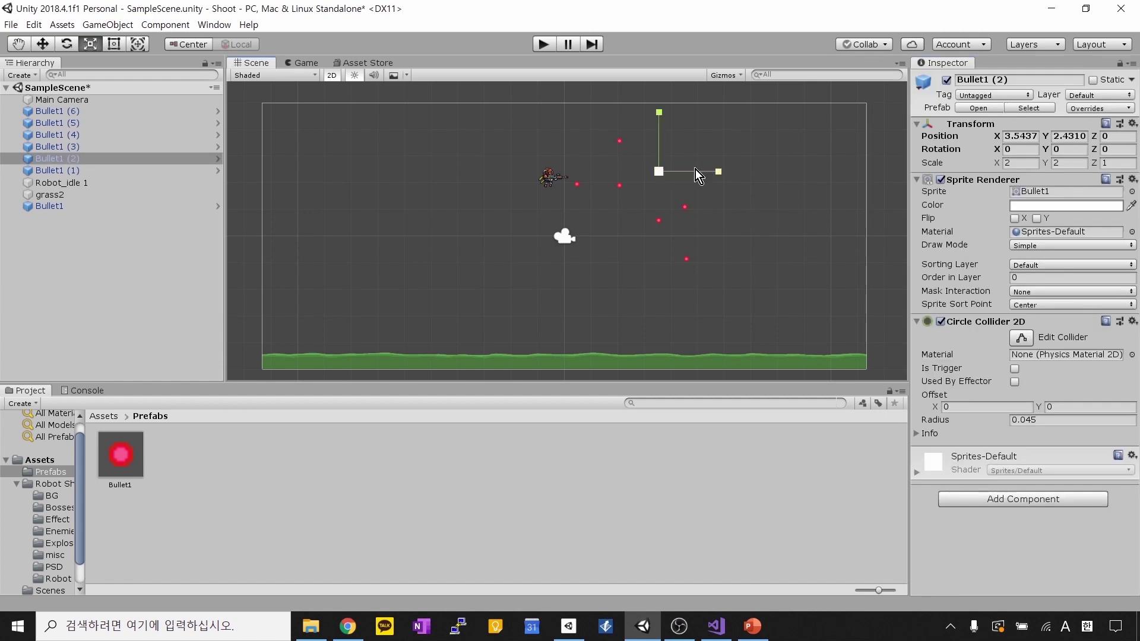
pyautogui.click(680, 199)
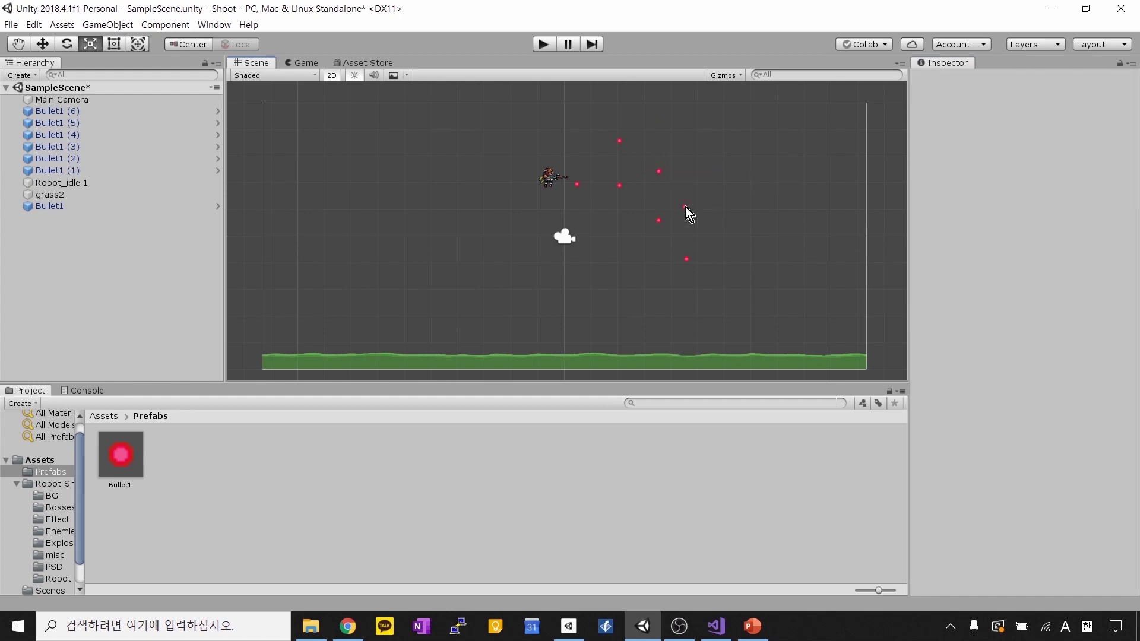
pyautogui.click(618, 143)
pyautogui.click(660, 173)
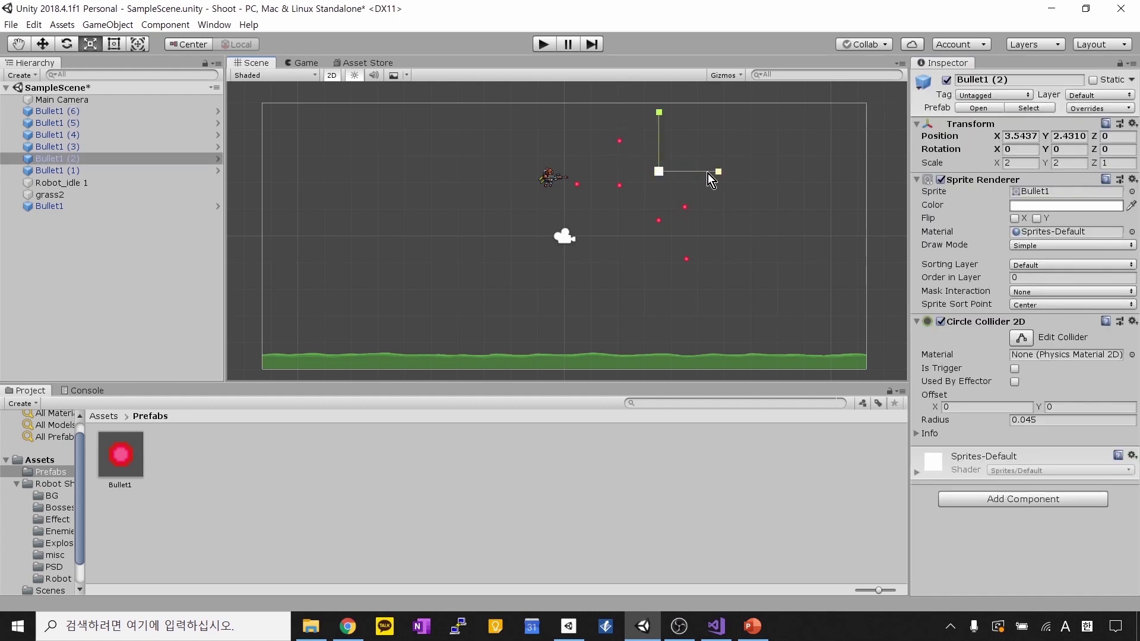
pyautogui.click(738, 147)
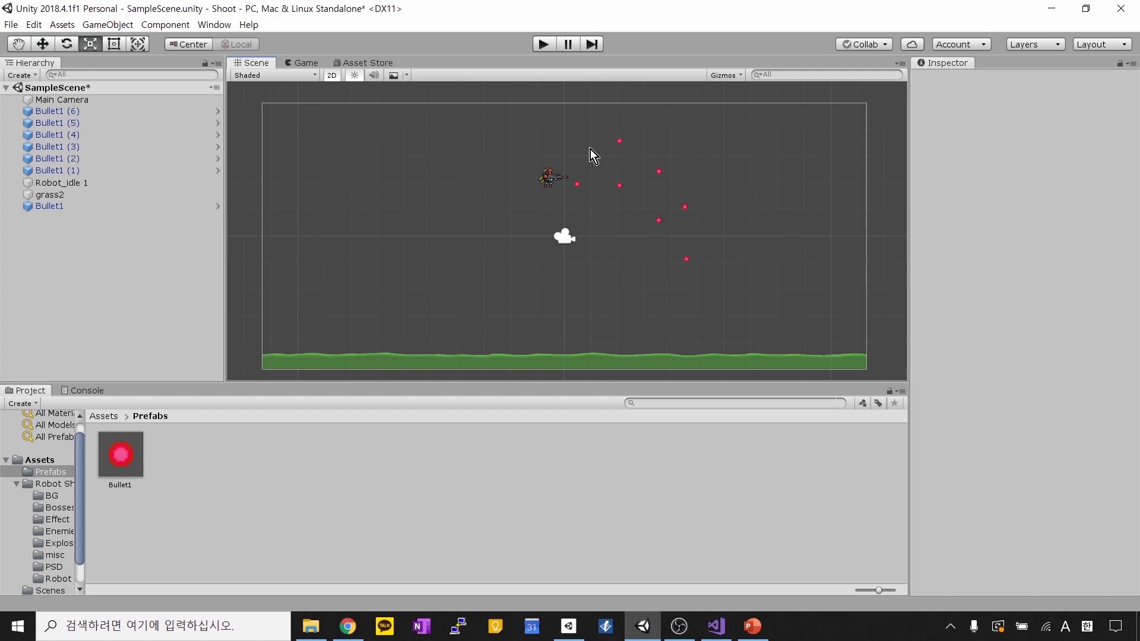
# Step: Delete the six duplicates Bullet1 (1) through Bullet1 (6) from the scene and select the remaining Bullet1
pyautogui.moveTo(600, 118); pyautogui.dragTo(742, 297)
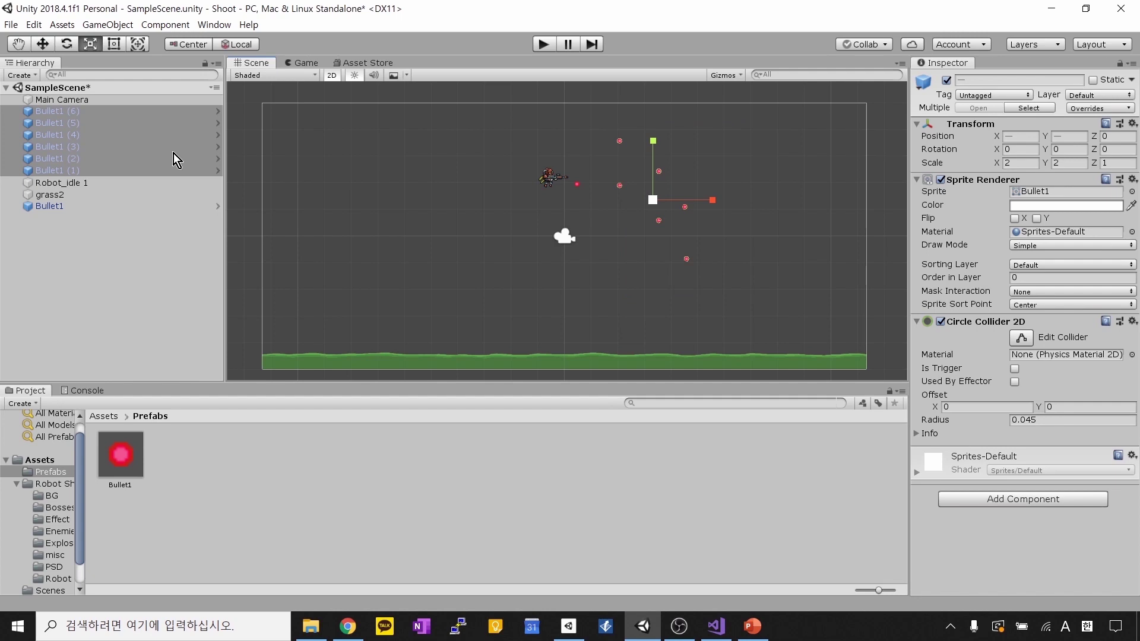
pyautogui.press('Delete')
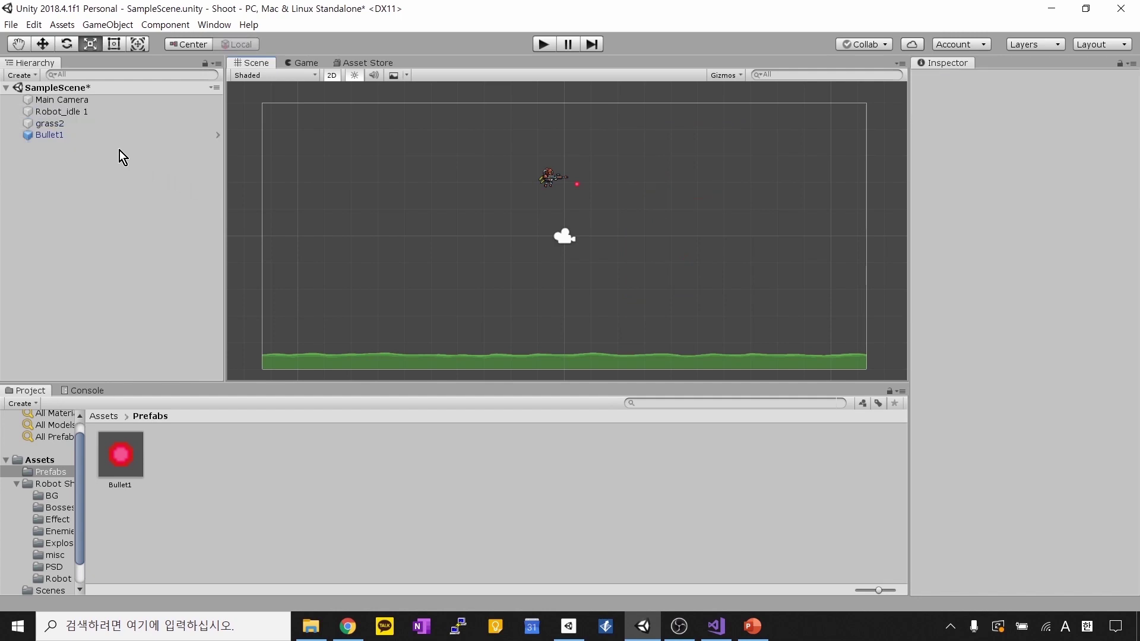
pyautogui.click(119, 135)
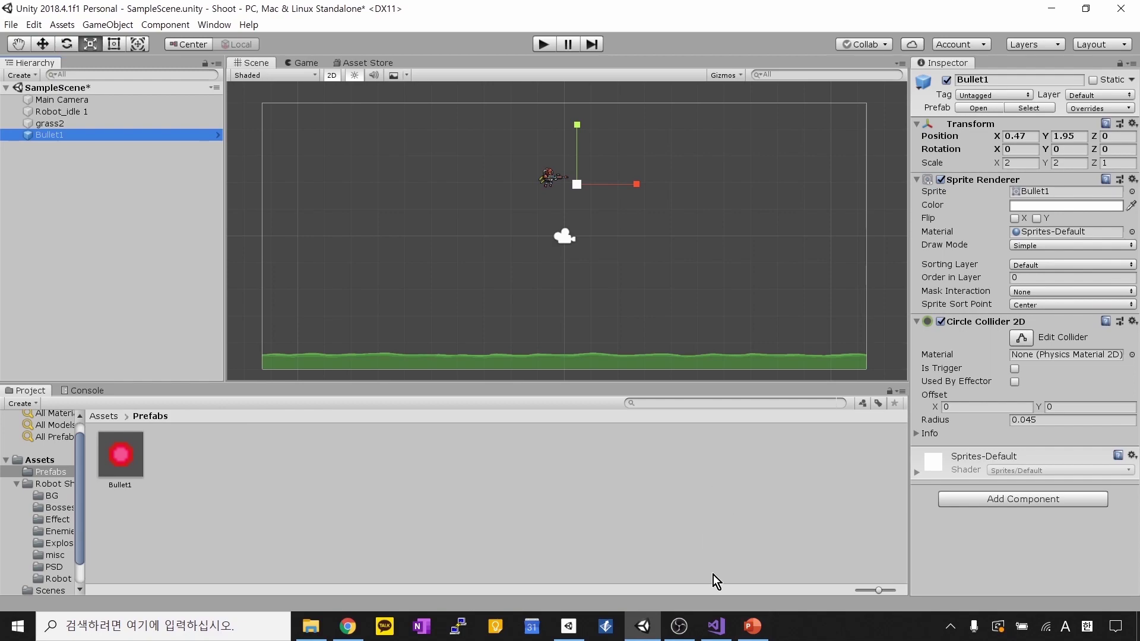
# Step: Switch to Visual Studio and save the PlayerControl.cs script
pyautogui.click(722, 633)
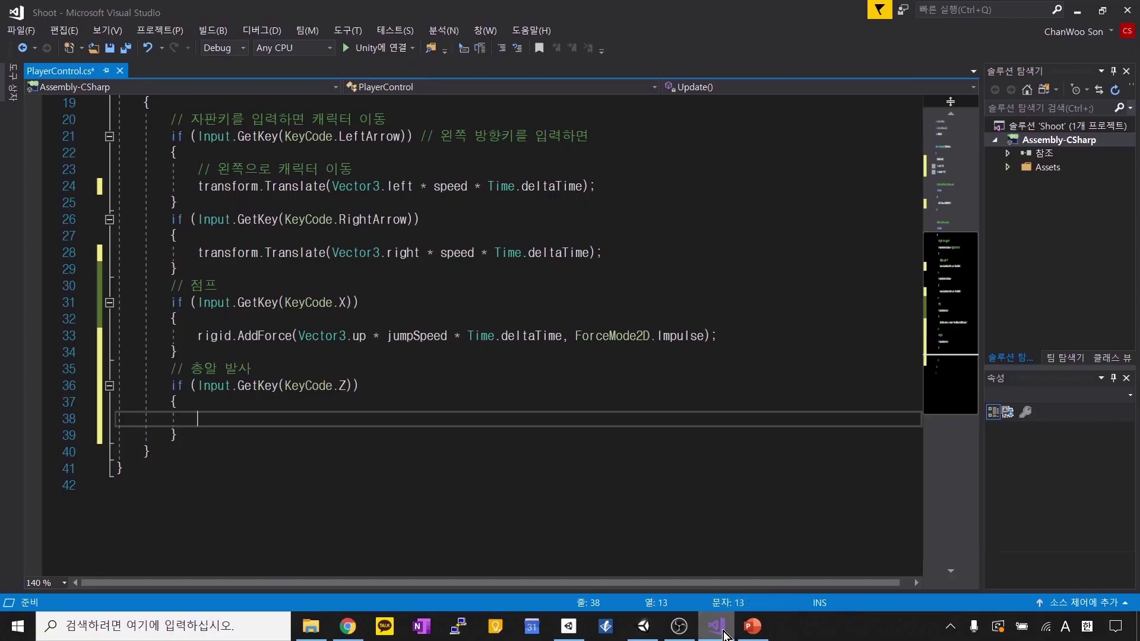
pyautogui.scroll(5, 311, 241)
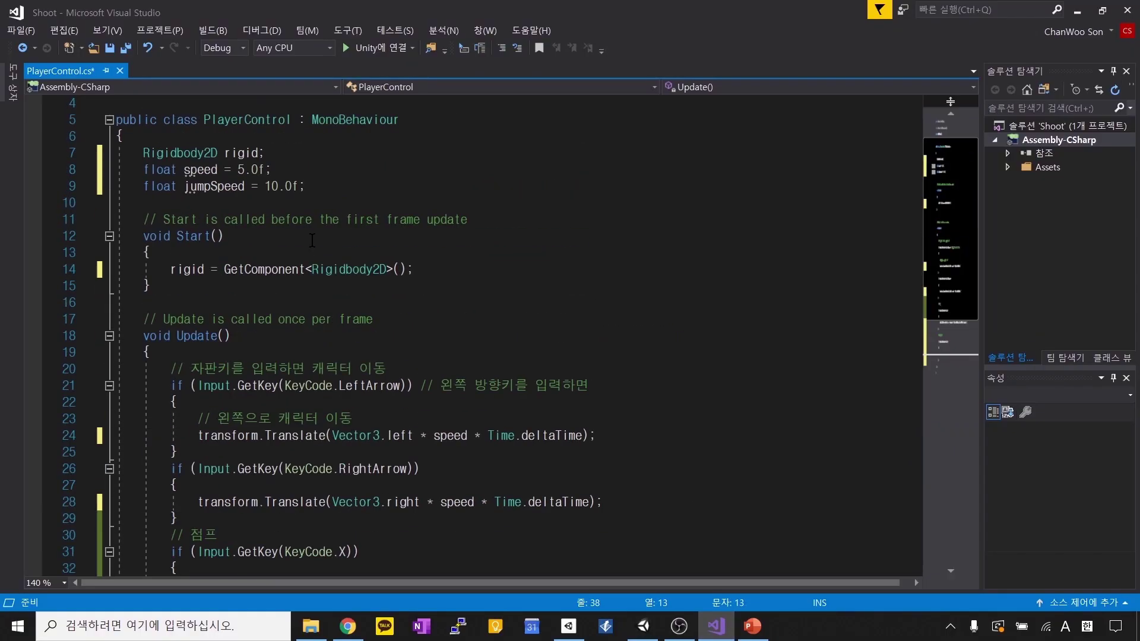
pyautogui.hotkey('ctrl', 's')
pyautogui.scroll(-9, 321, 279)
pyautogui.scroll(6, 251, 287)
pyautogui.scroll(-3, 261, 418)
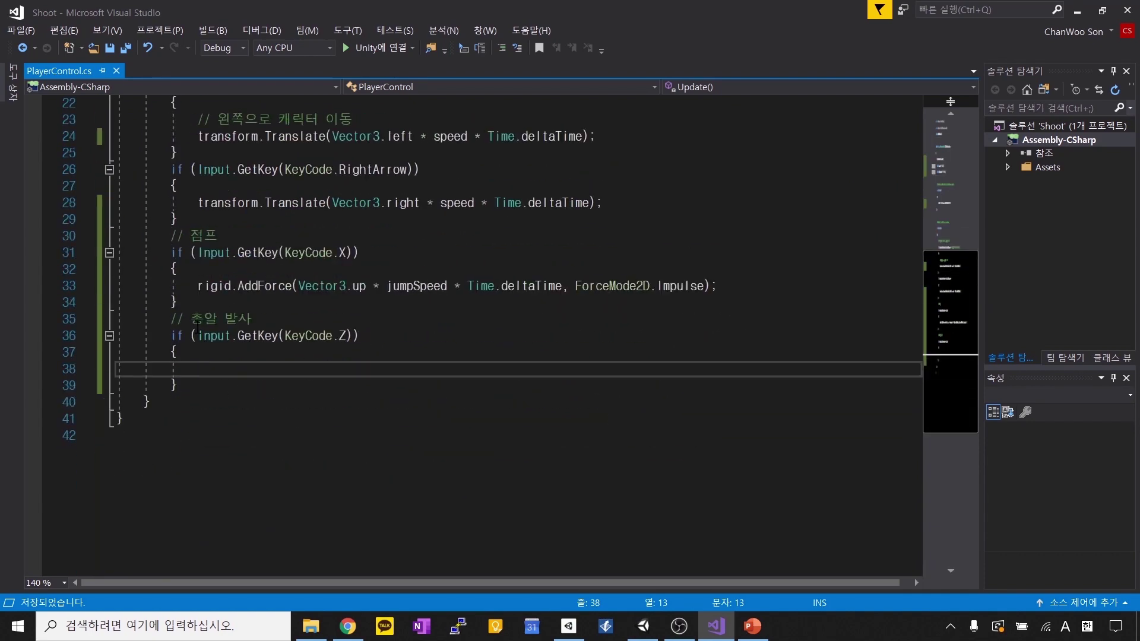
# Step: Review the empty Z-key block under the 총알 발사 comment together with the rest of the PlayerControl code
pyautogui.click(294, 323)
pyautogui.hotkey('shift', 'Home')
pyautogui.hotkey('shift', 'Home')
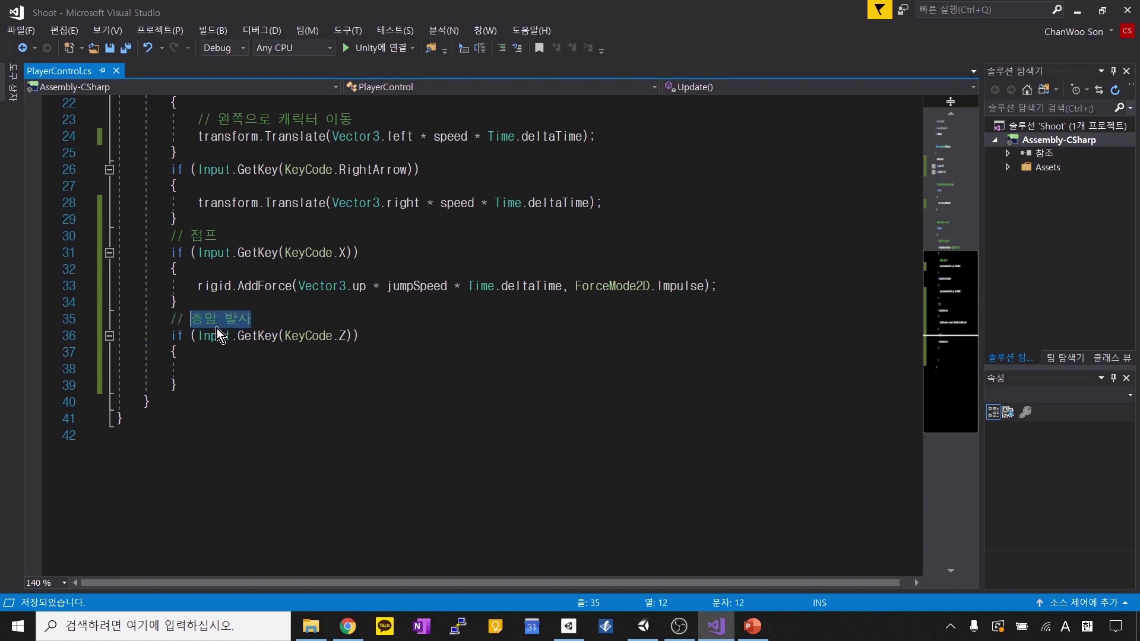
pyautogui.click(256, 370)
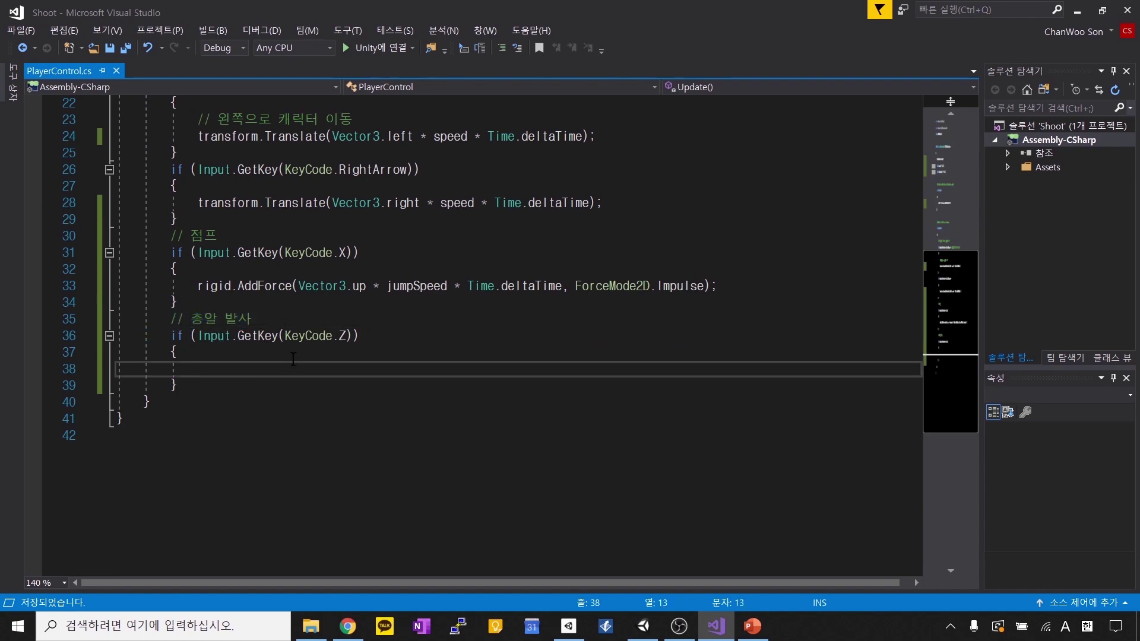
pyautogui.scroll(5, 286, 365)
pyautogui.scroll(-4, 286, 366)
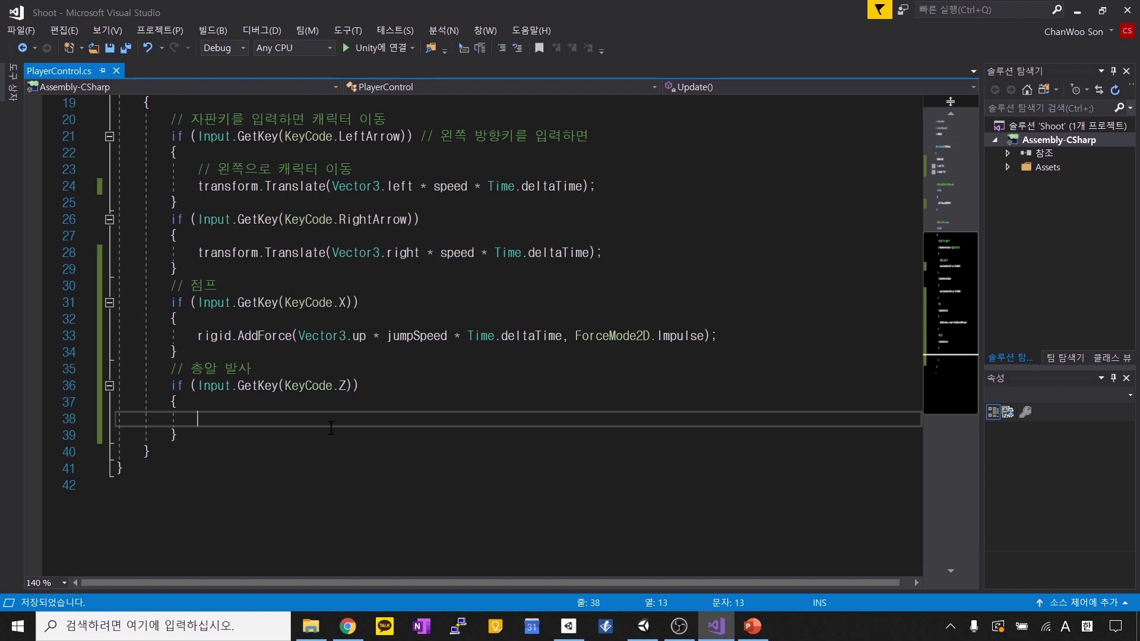
pyautogui.scroll(6, 331, 387)
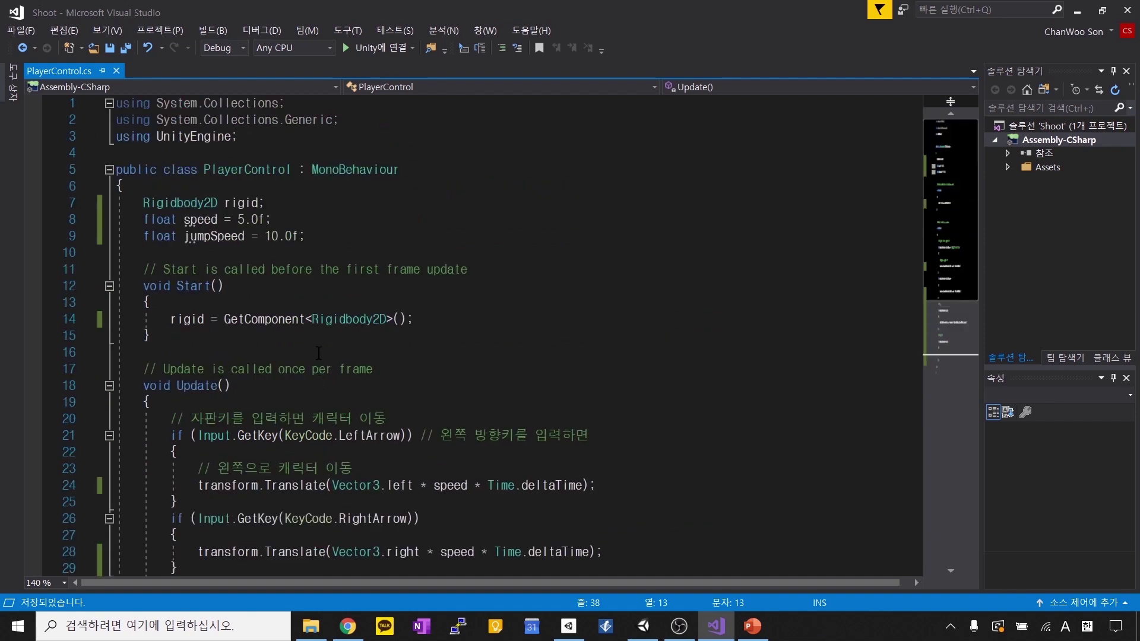
pyautogui.scroll(-6, 335, 287)
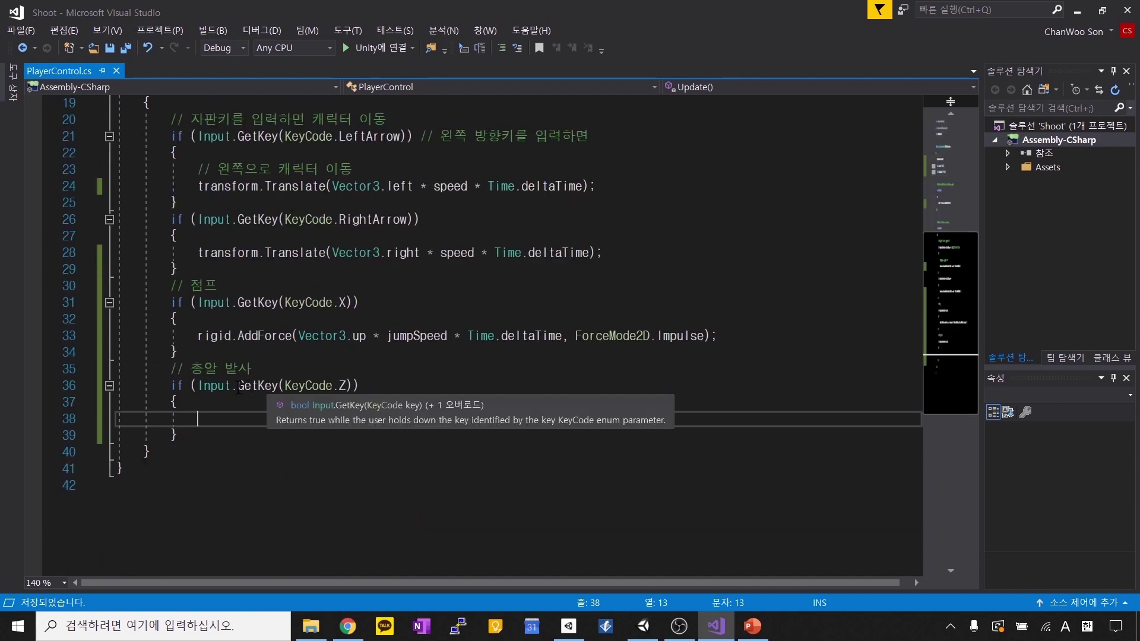
pyautogui.moveTo(238, 385); pyautogui.dragTo(120, 369)
pyautogui.click(374, 435)
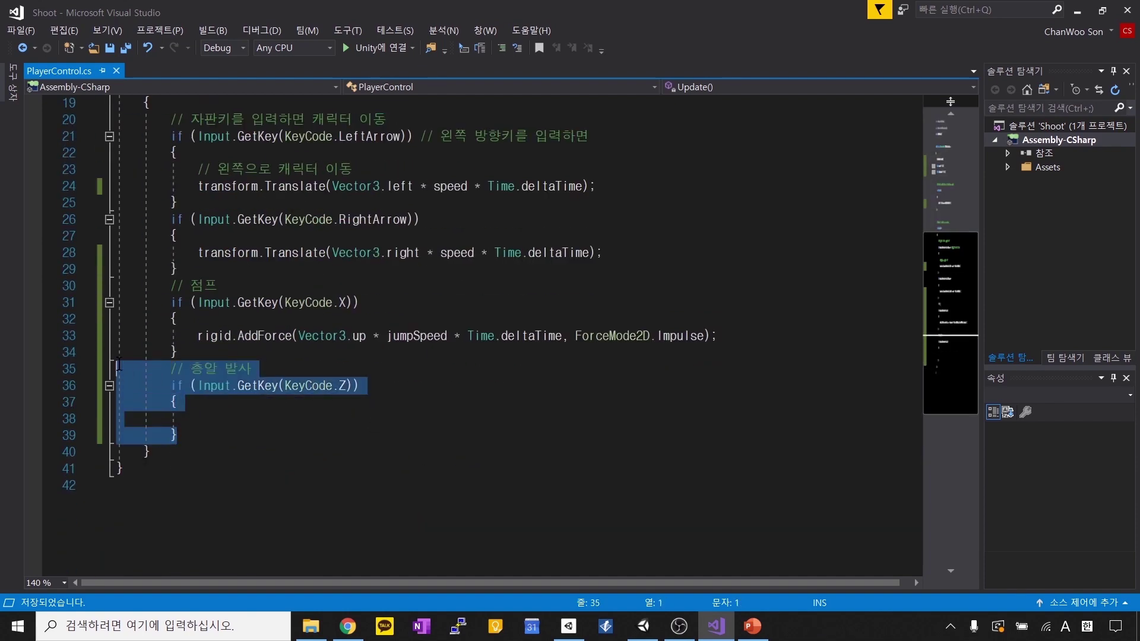
pyautogui.click(311, 418)
pyautogui.scroll(6, 312, 419)
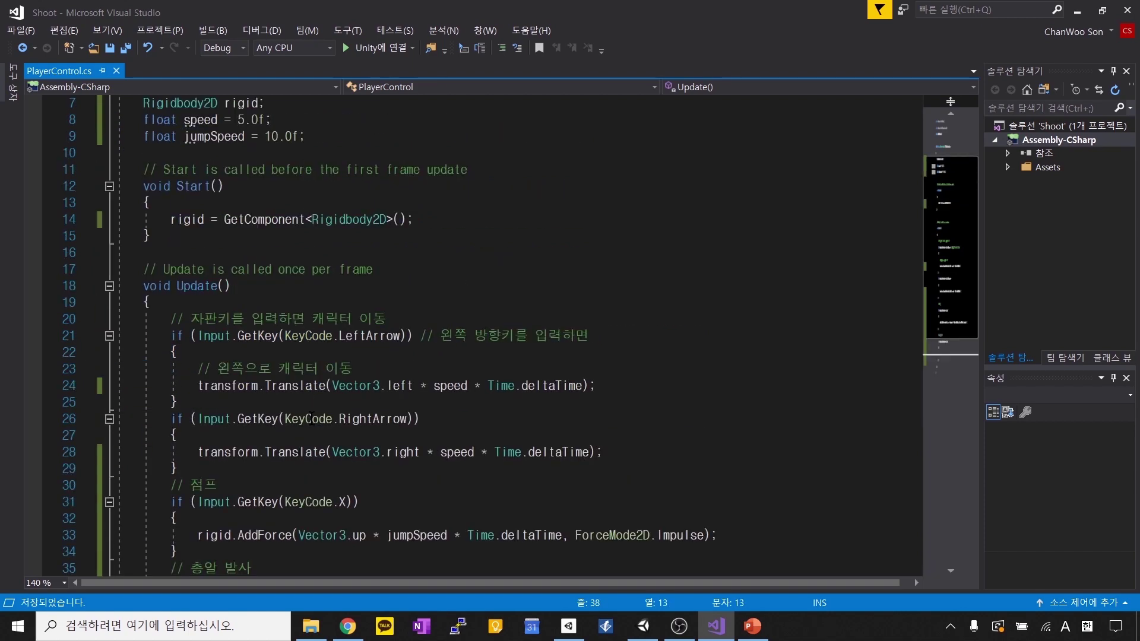
pyautogui.scroll(-6, 344, 391)
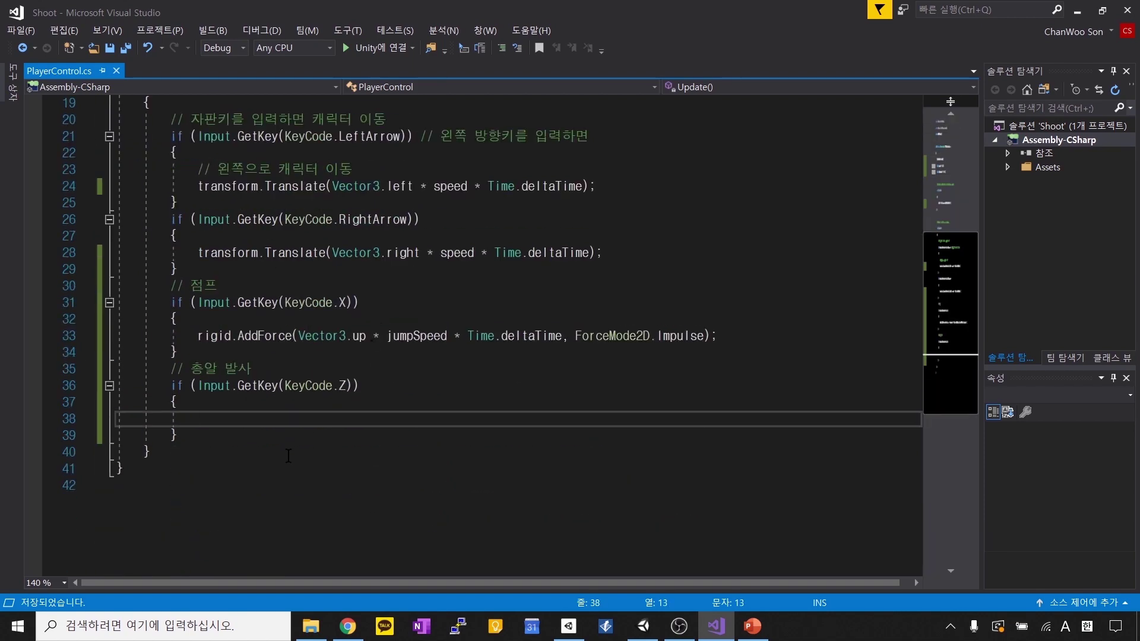
# Step: Declare a GameObject field named bullet on a new line below the jumpSpeed declaration
pyautogui.scroll(6, 289, 456)
pyautogui.click(291, 200)
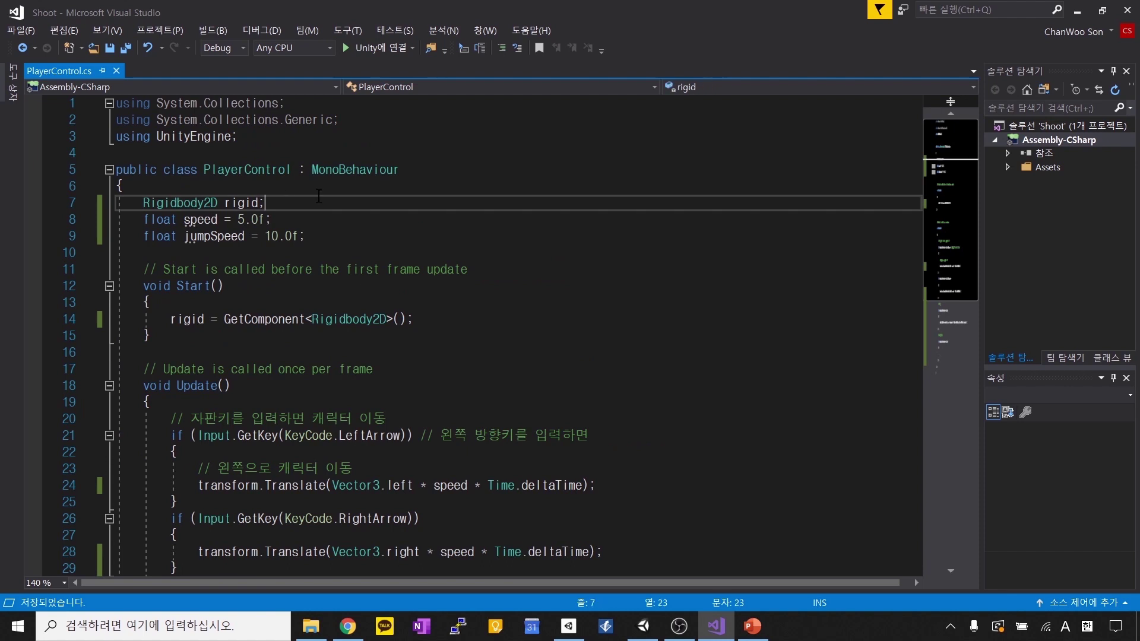
pyautogui.click(394, 232)
pyautogui.press('Return')
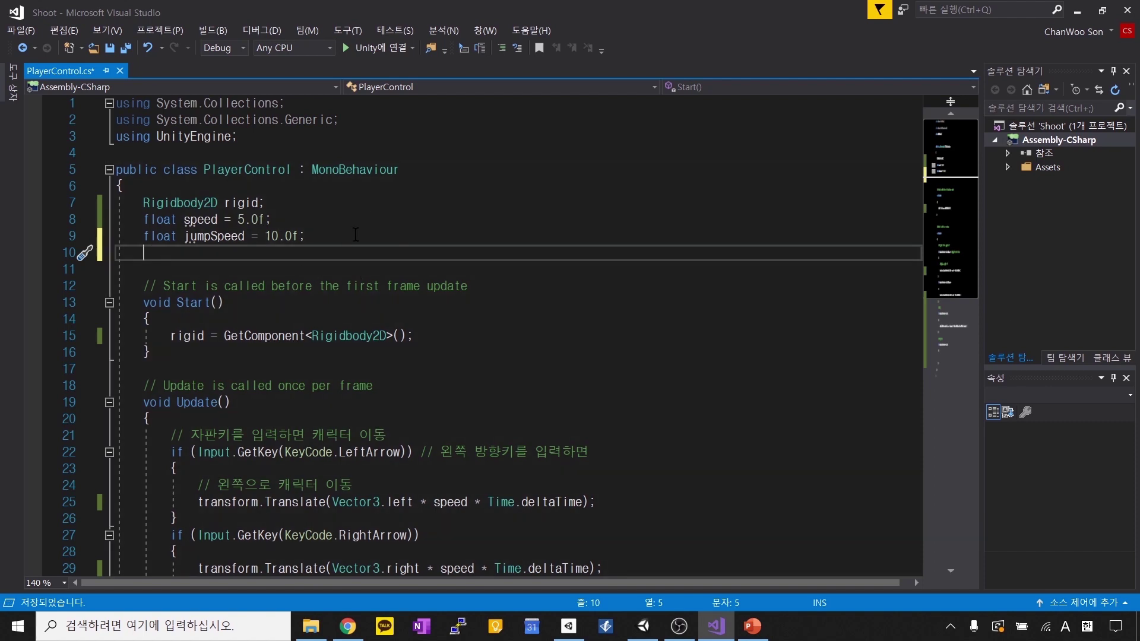
pyautogui.write('game')
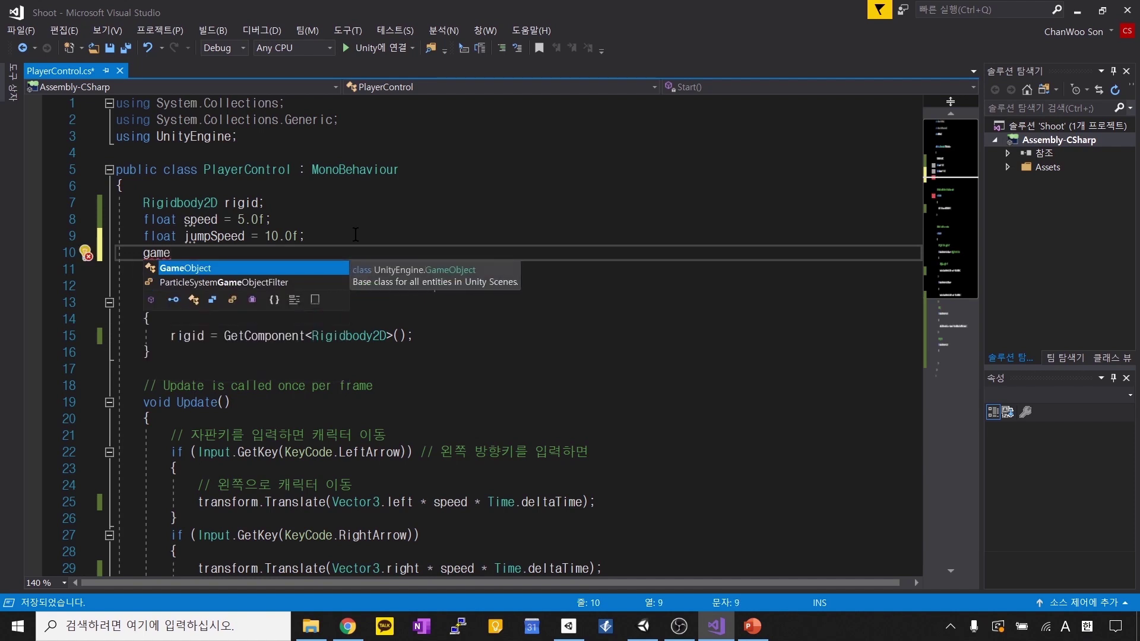
pyautogui.press('Tab')
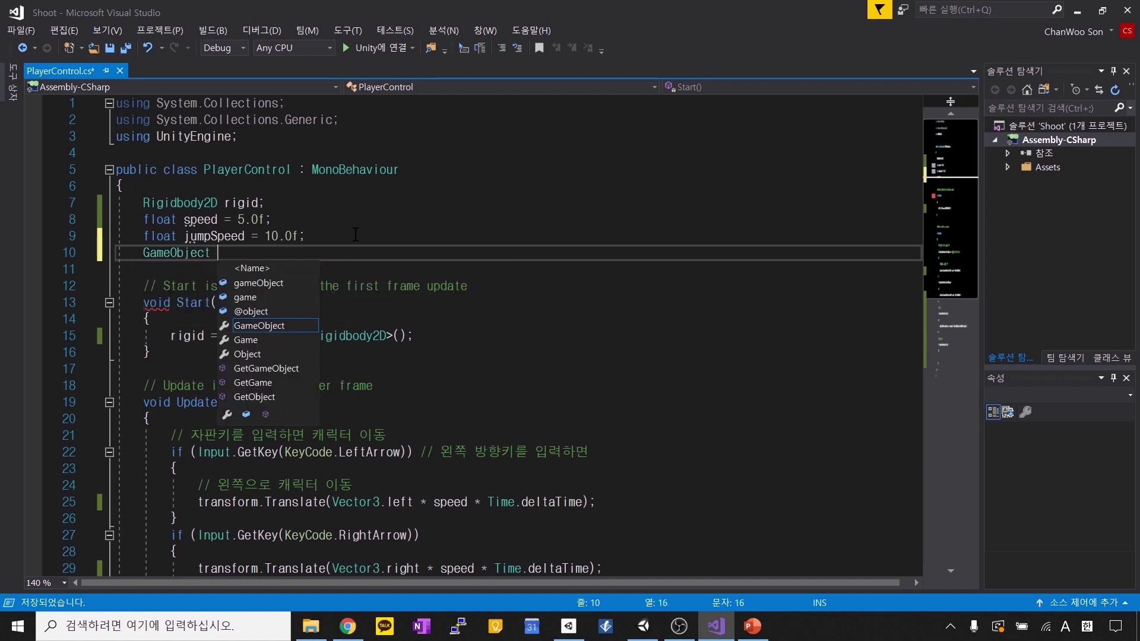
pyautogui.moveTo(143, 256); pyautogui.dragTo(211, 256)
pyautogui.click(227, 255)
pyautogui.click(136, 256)
pyautogui.moveTo(135, 255); pyautogui.dragTo(236, 254)
pyautogui.click(236, 253)
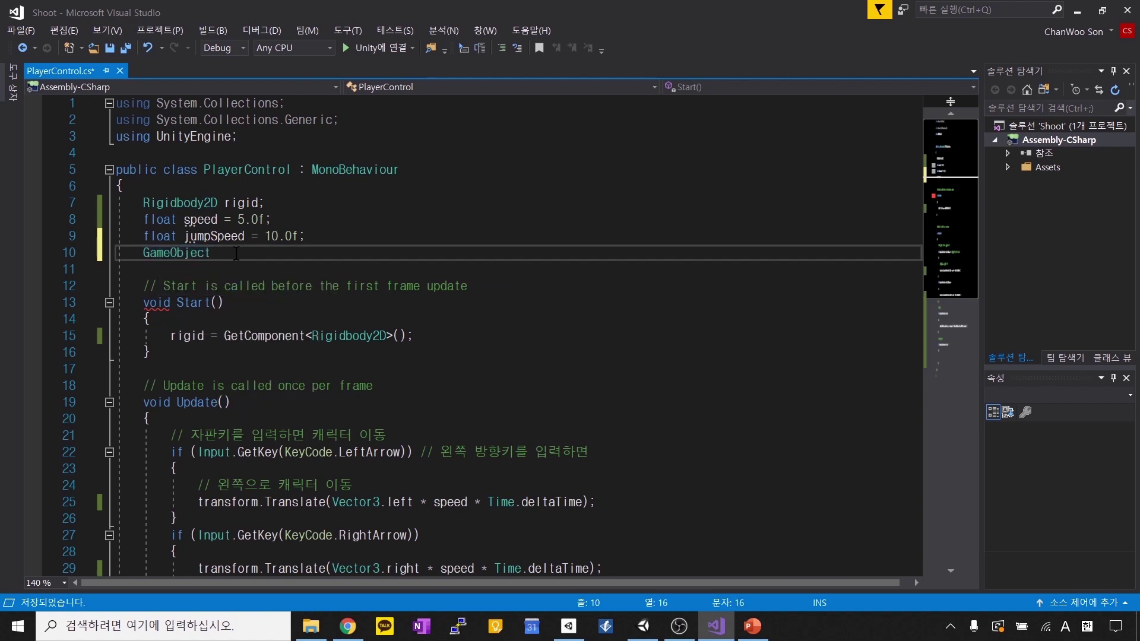
pyautogui.write('bu')
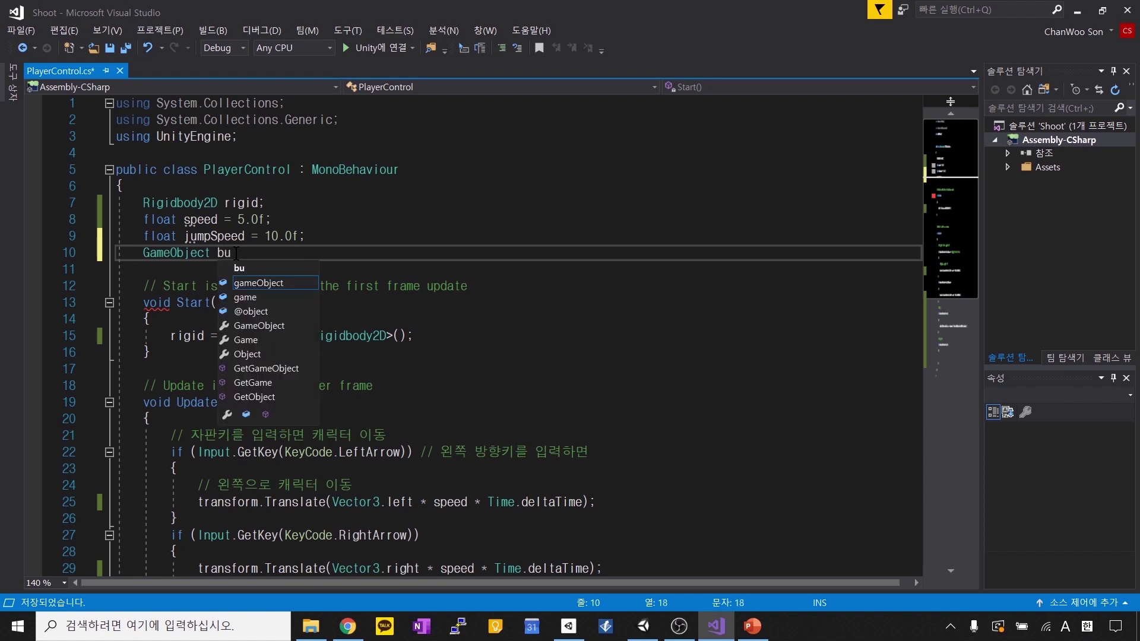
pyautogui.write('llet;')
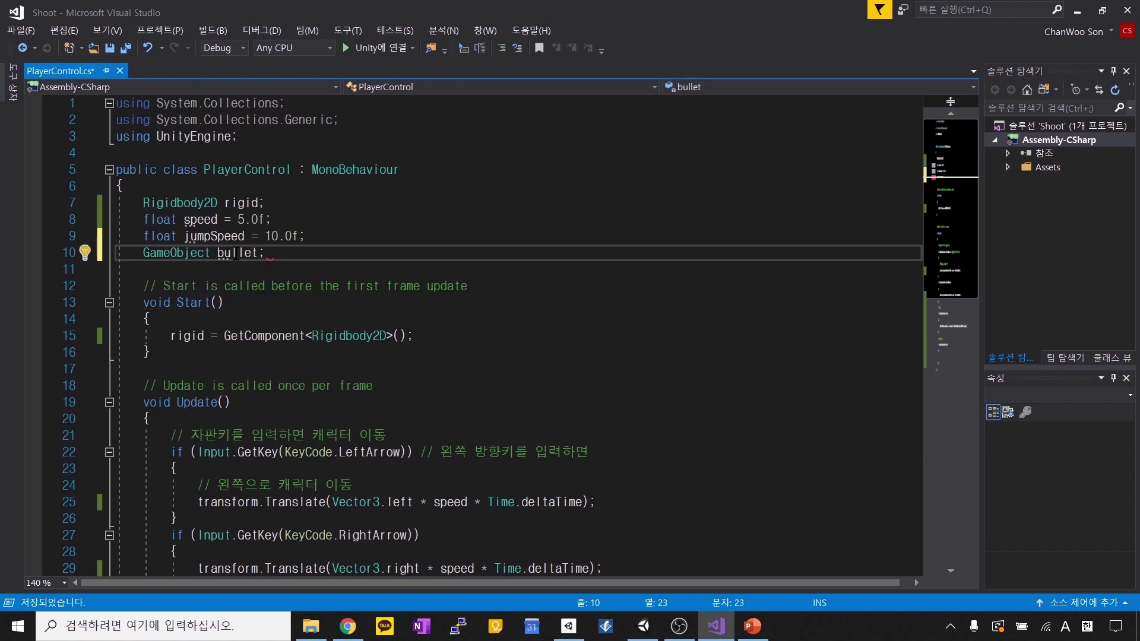
# Step: Add the public modifier in front of the GameObject bullet declaration
pyautogui.hotkey('ctrl', 'Left')
pyautogui.hotkey('ctrl', 'Left')
pyautogui.hotkey('ctrl', 'Left')
pyautogui.click(275, 260)
pyautogui.moveTo(275, 260); pyautogui.dragTo(146, 255)
pyautogui.press('End')
pyautogui.moveTo(145, 254)
pyautogui.mouseDown()
pyautogui.moveTo(262, 254)
pyautogui.moveTo(140, 250)
pyautogui.mouseUp()
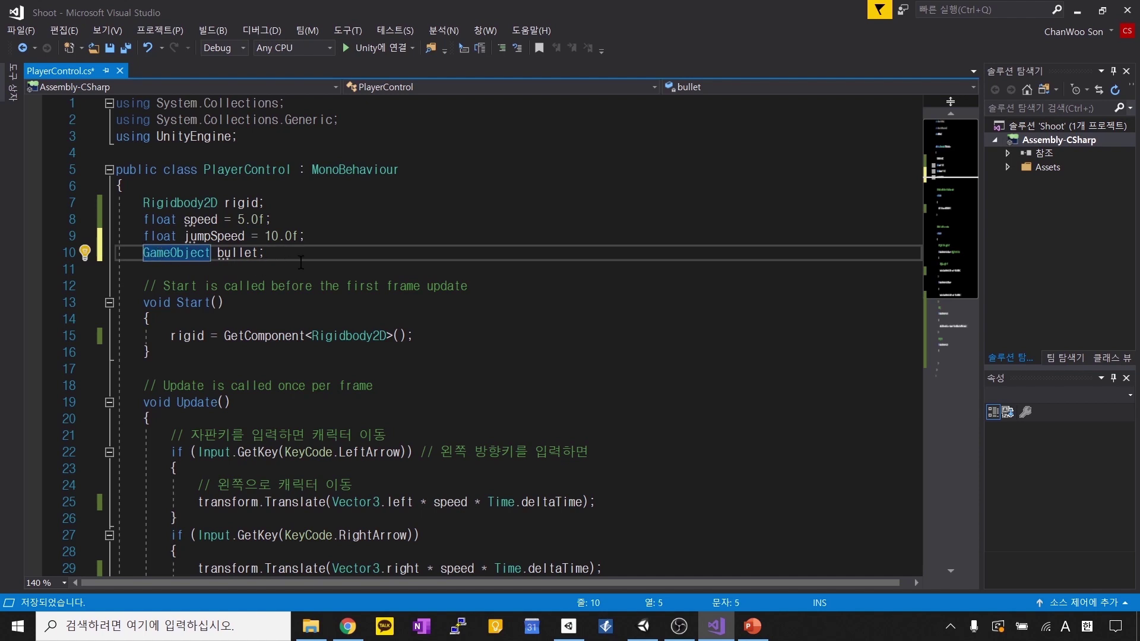
pyautogui.write('public')
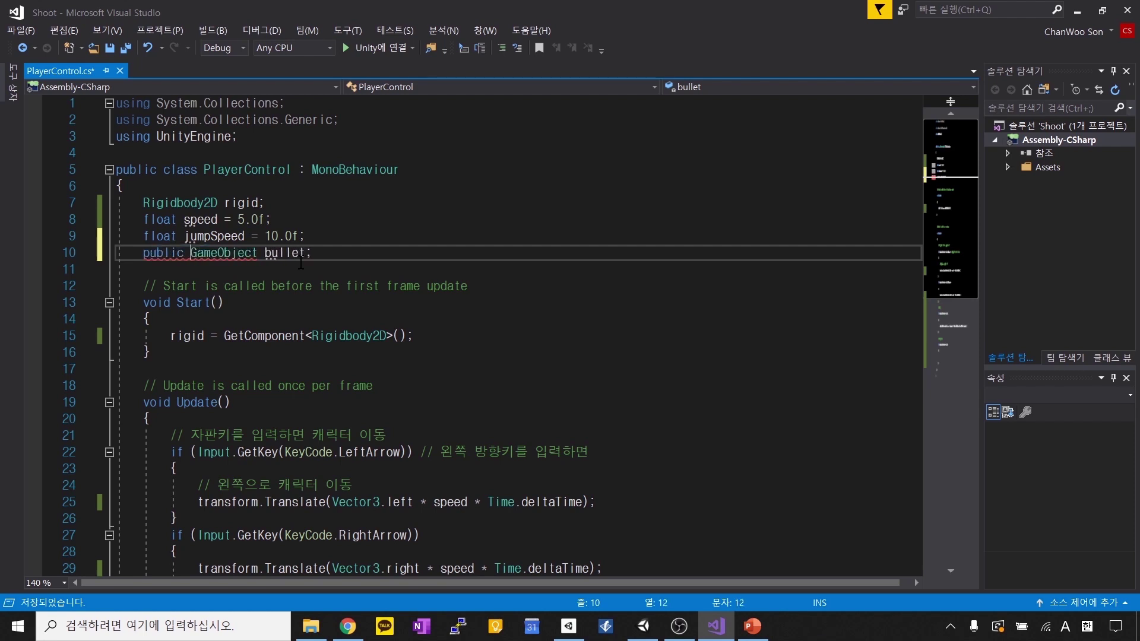
pyautogui.click(141, 252)
pyautogui.moveTo(141, 252); pyautogui.dragTo(274, 253)
pyautogui.click(340, 241)
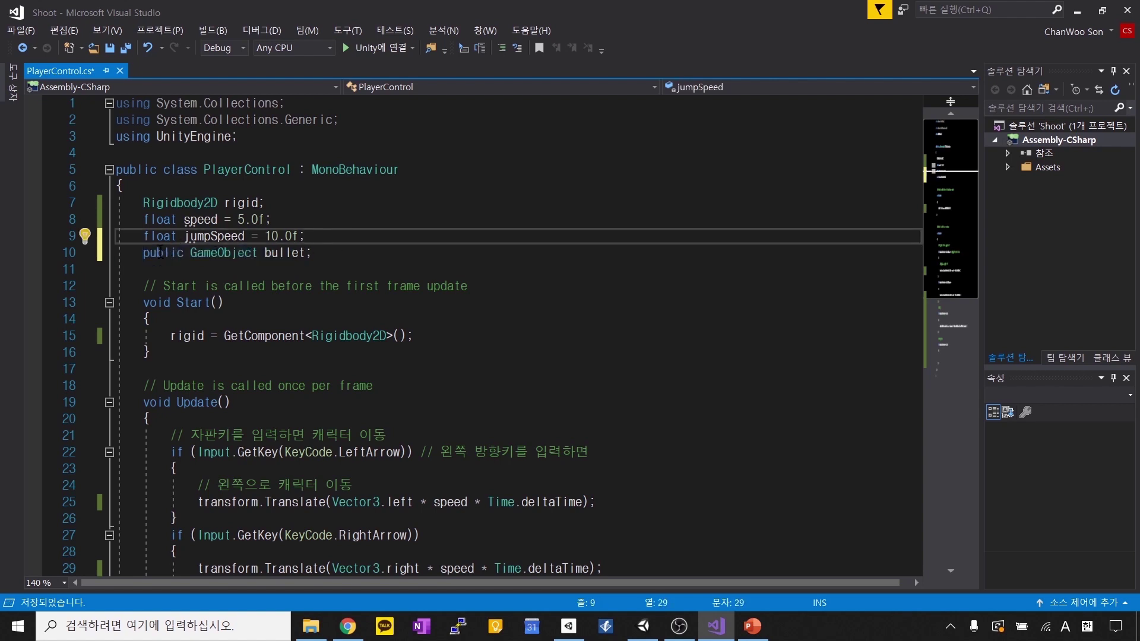
pyautogui.click(188, 252)
pyautogui.moveTo(191, 254); pyautogui.dragTo(313, 255)
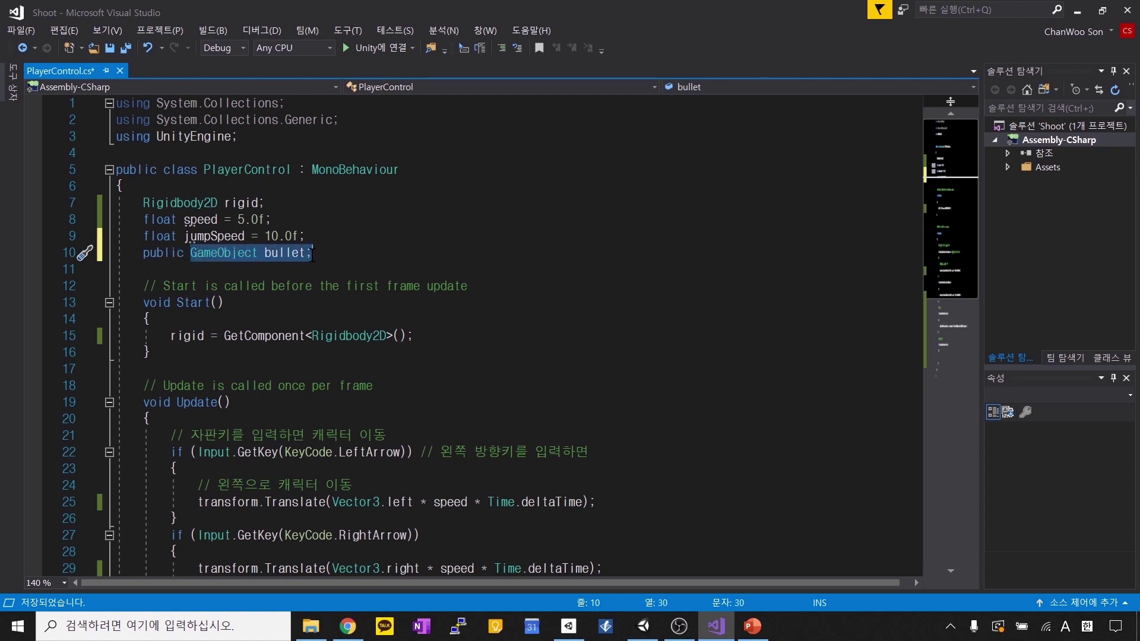
pyautogui.click(324, 254)
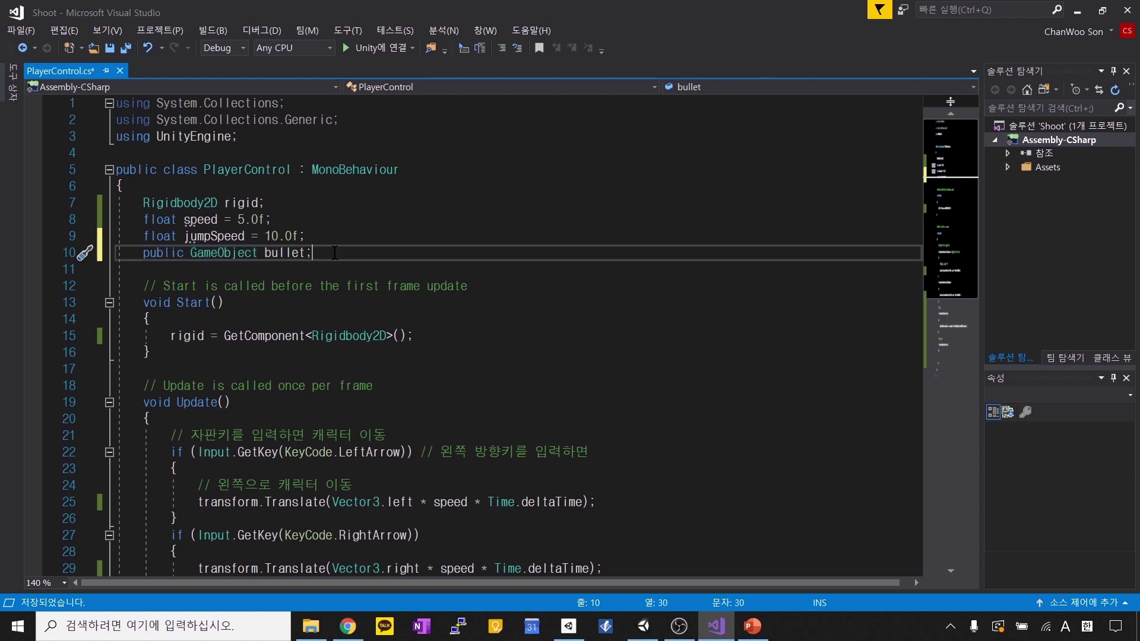
# Step: Switch to Unity and select Robot_idle 1 to examine the fields of its Player Control script component
pyautogui.click(646, 635)
pyautogui.click(375, 325)
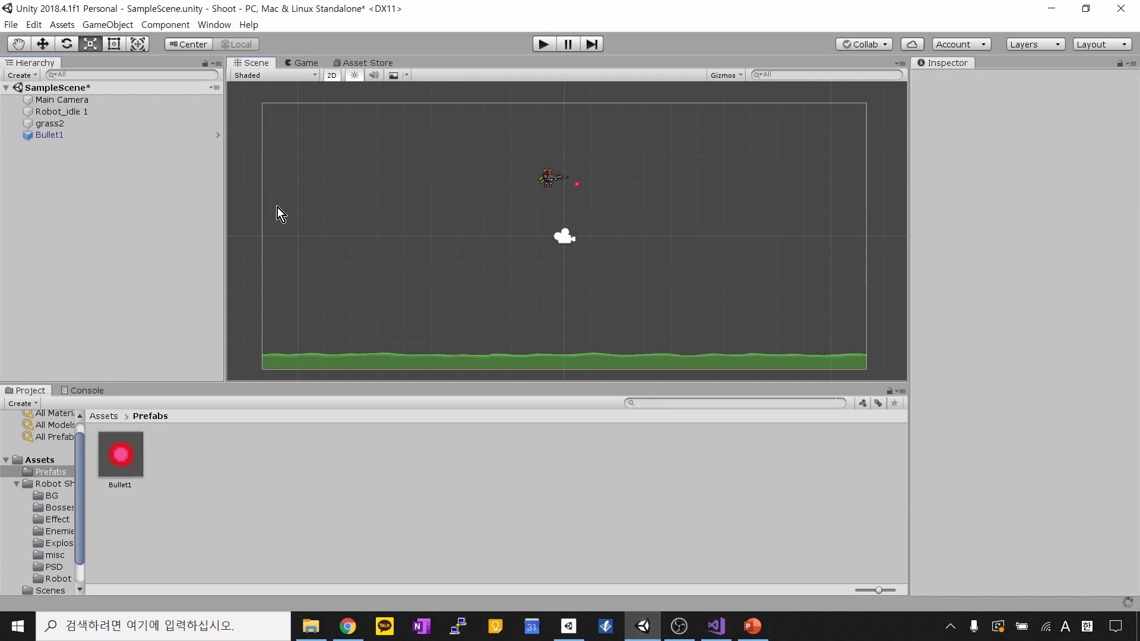
pyautogui.click(550, 179)
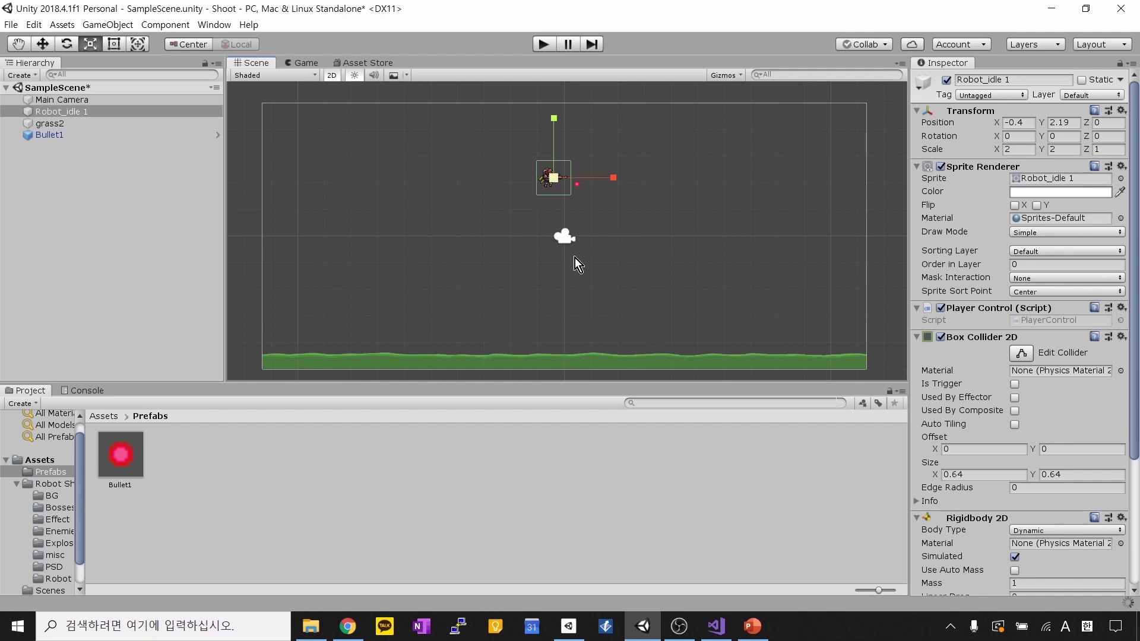
pyautogui.click(66, 114)
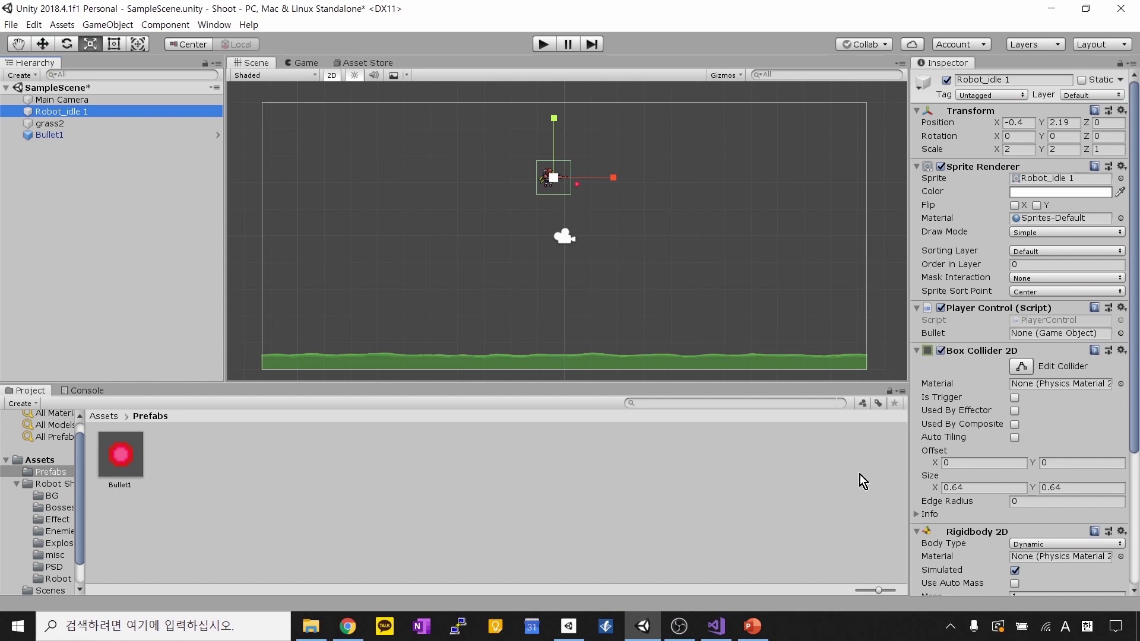
# Step: Check the public keyword of the bullet declaration in Visual Studio and return to Unity
pyautogui.click(717, 625)
pyautogui.moveTo(143, 253); pyautogui.dragTo(179, 258)
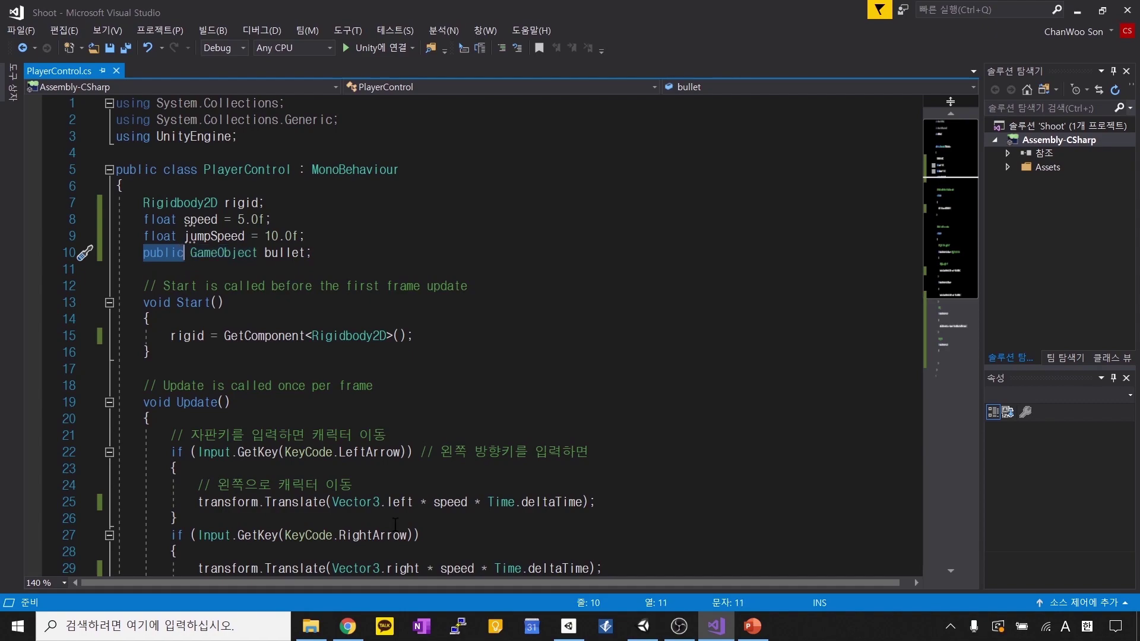
pyautogui.click(643, 625)
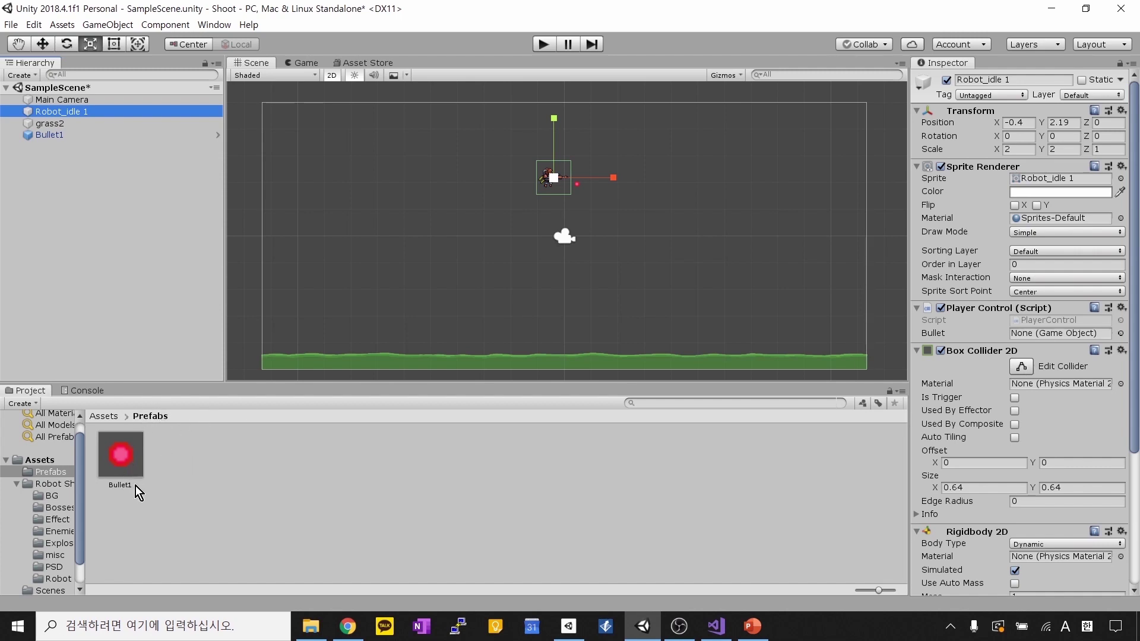
# Step: Assign the Bullet1 prefab to the Bullet field of Robot_idle 1's Player Control script and switch to Visual Studio
pyautogui.moveTo(127, 485); pyautogui.dragTo(1049, 337)
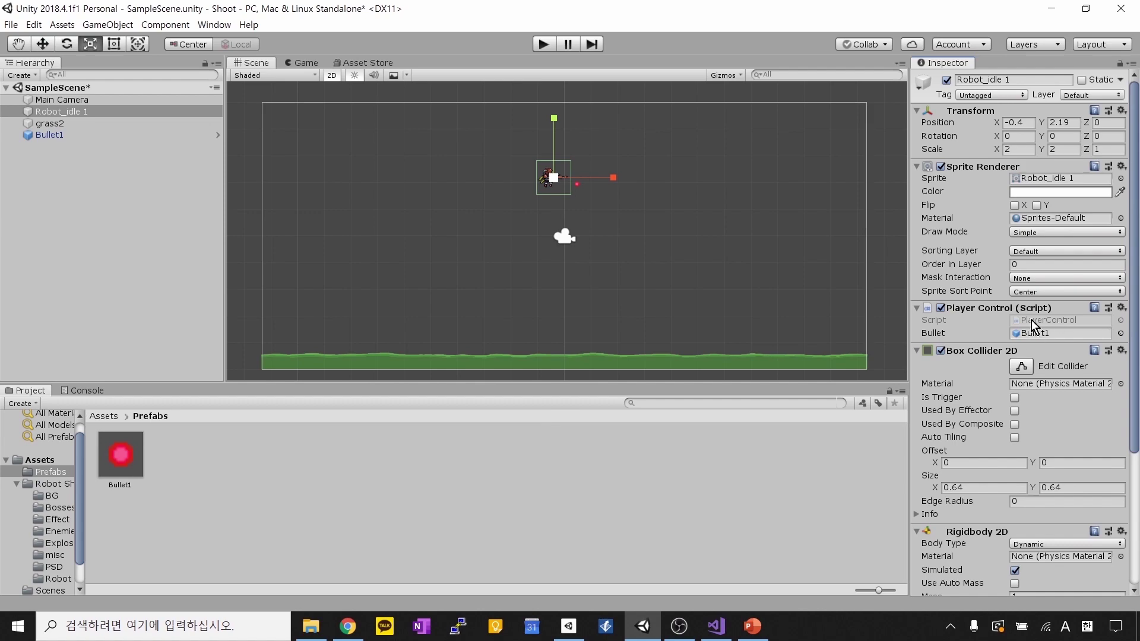
pyautogui.click(719, 629)
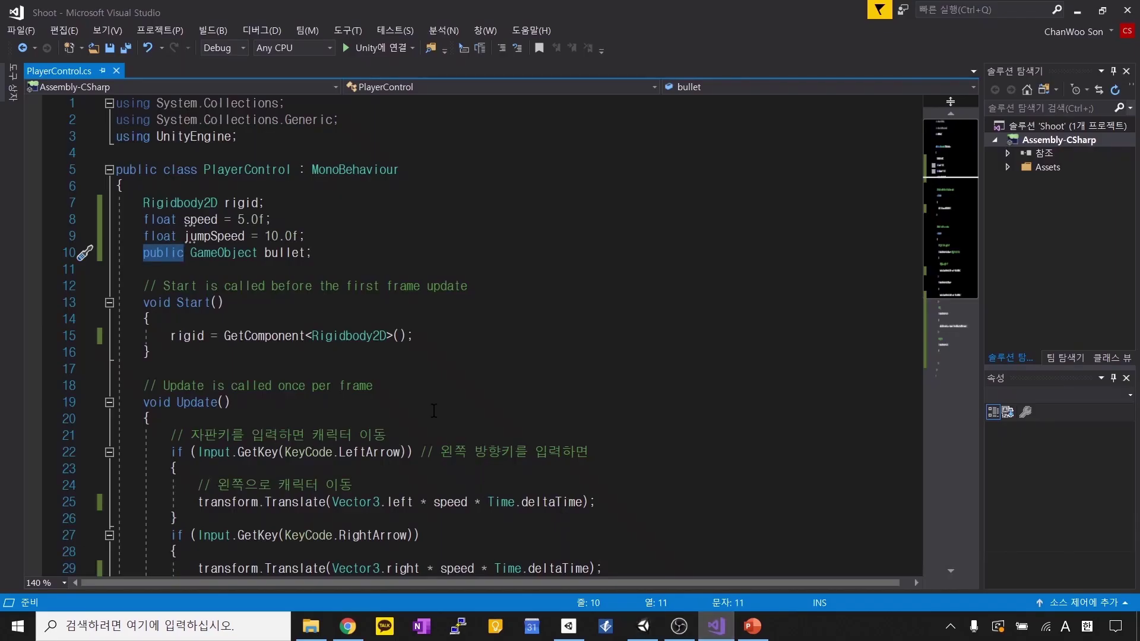
# Step: Compare the public GameObject bullet declaration in PlayerControl.cs with the Bullet field and the Bullet1 prefab in Unity, returning to Visual Studio
pyautogui.click(333, 324)
pyautogui.press('Up')
pyautogui.press('Up')
pyautogui.press('Up')
pyautogui.scroll(-6, 326, 324)
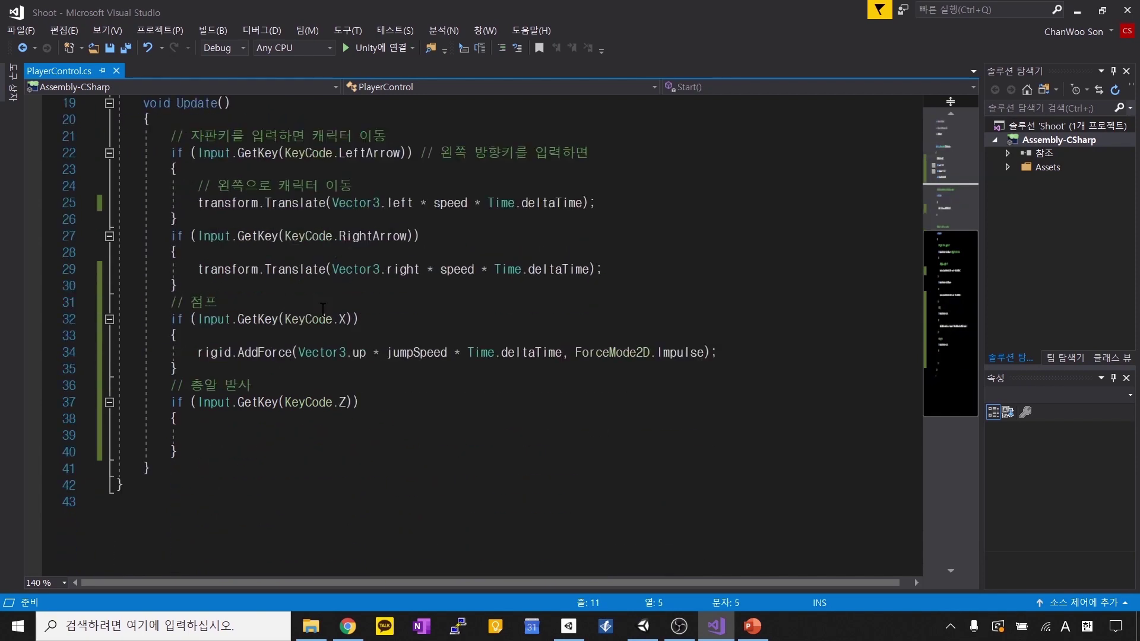
pyautogui.scroll(6, 325, 325)
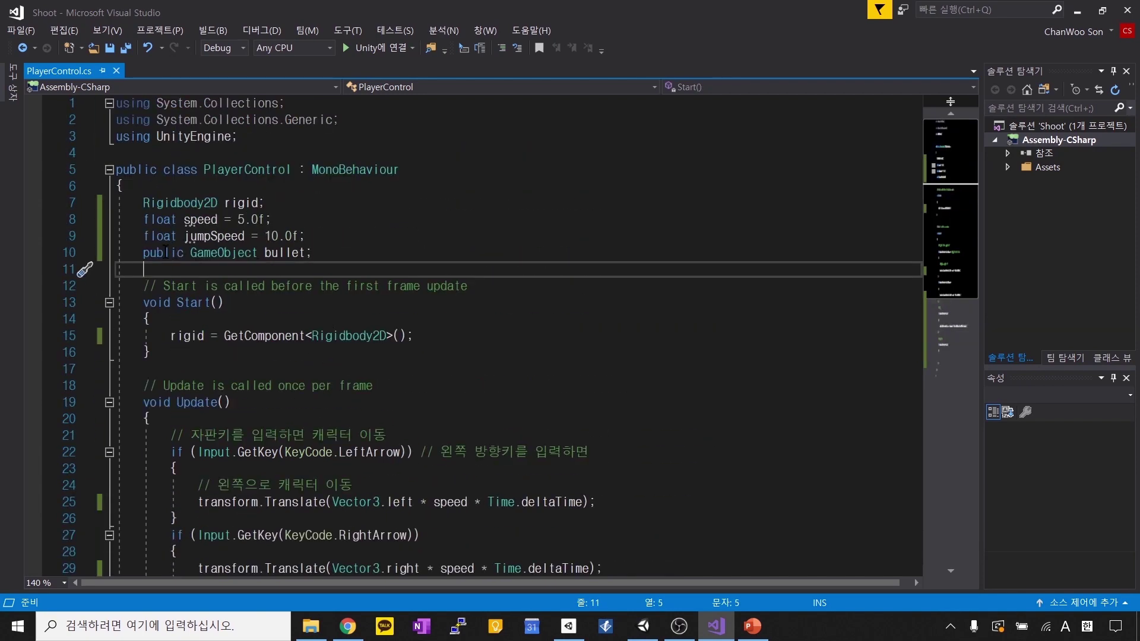
pyautogui.moveTo(143, 253); pyautogui.dragTo(340, 259)
pyautogui.moveTo(143, 253); pyautogui.dragTo(322, 257)
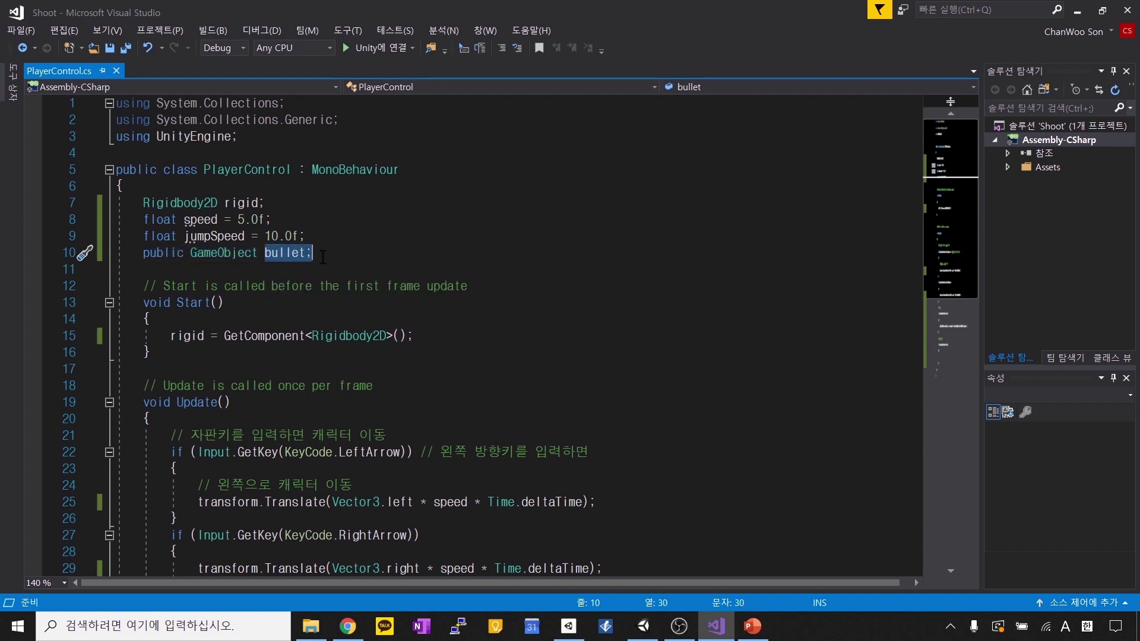
pyautogui.click(643, 626)
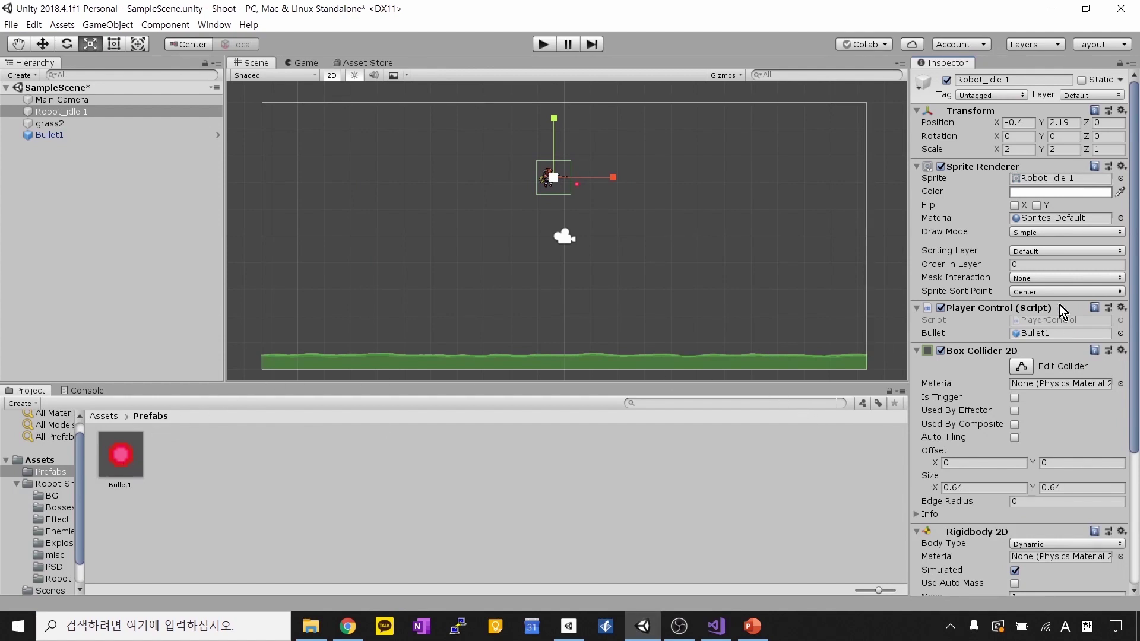
pyautogui.click(717, 626)
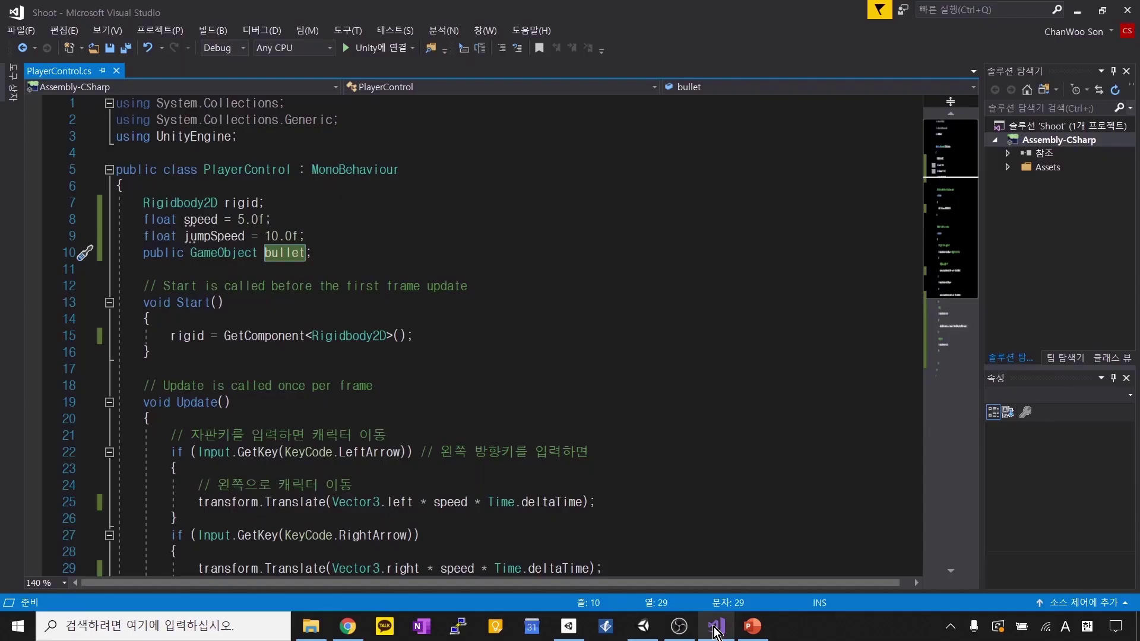
pyautogui.moveTo(264, 253); pyautogui.dragTo(308, 253)
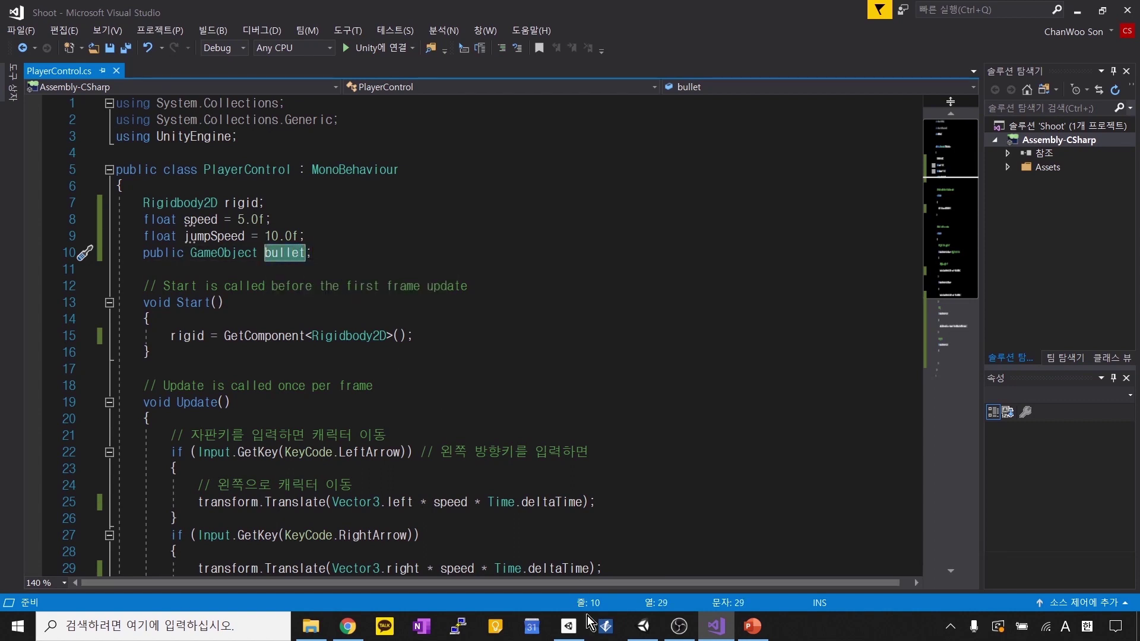
pyautogui.click(643, 626)
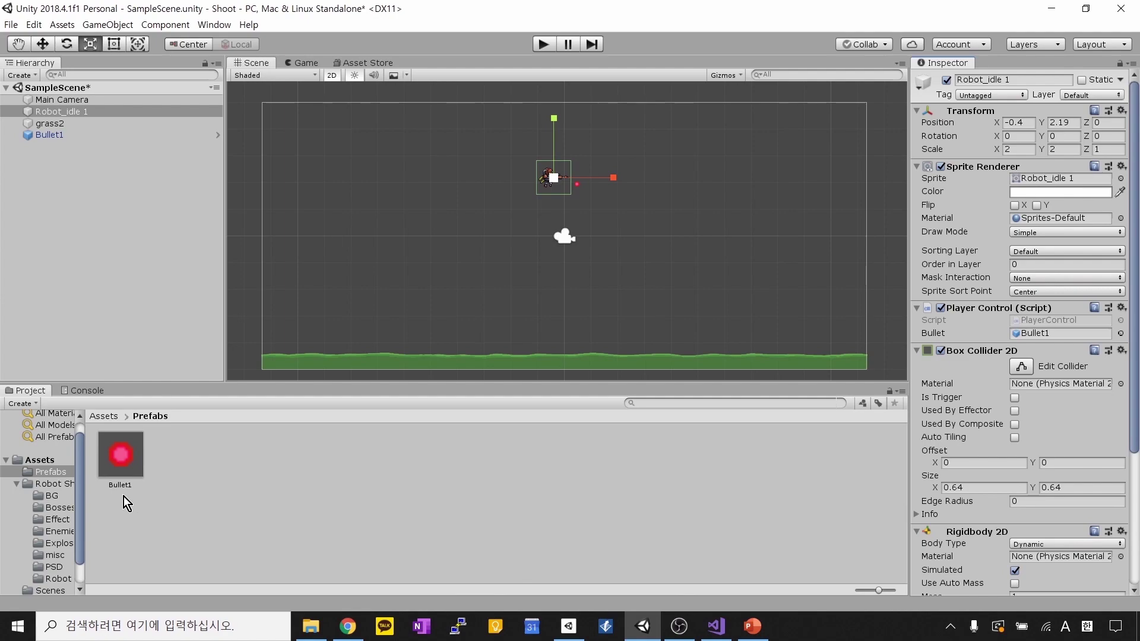
pyautogui.click(716, 625)
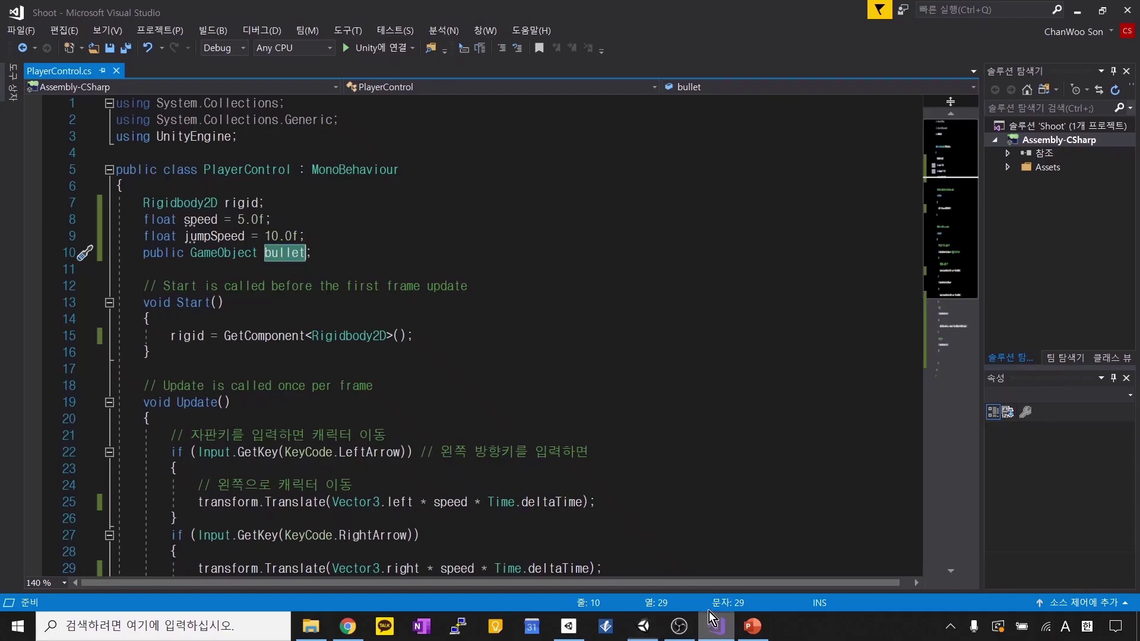
# Step: Add the comment "// 총알 생성" inside the empty body of the KeyCode.Z if block in Update
pyautogui.scroll(-4, 267, 252)
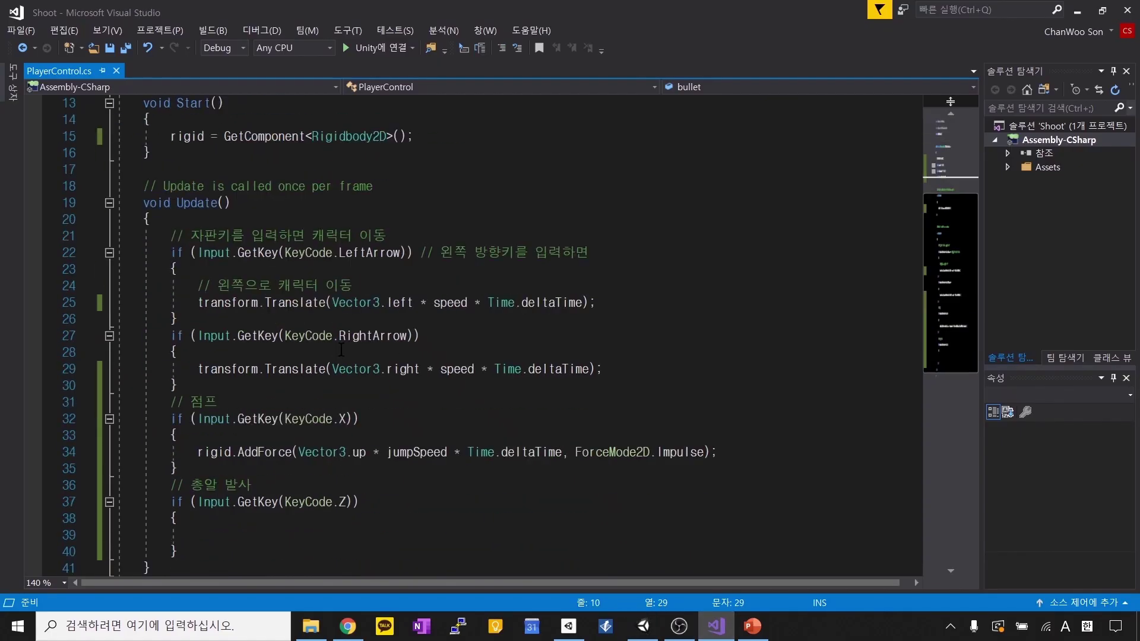
pyautogui.click(261, 535)
pyautogui.scroll(1, 264, 522)
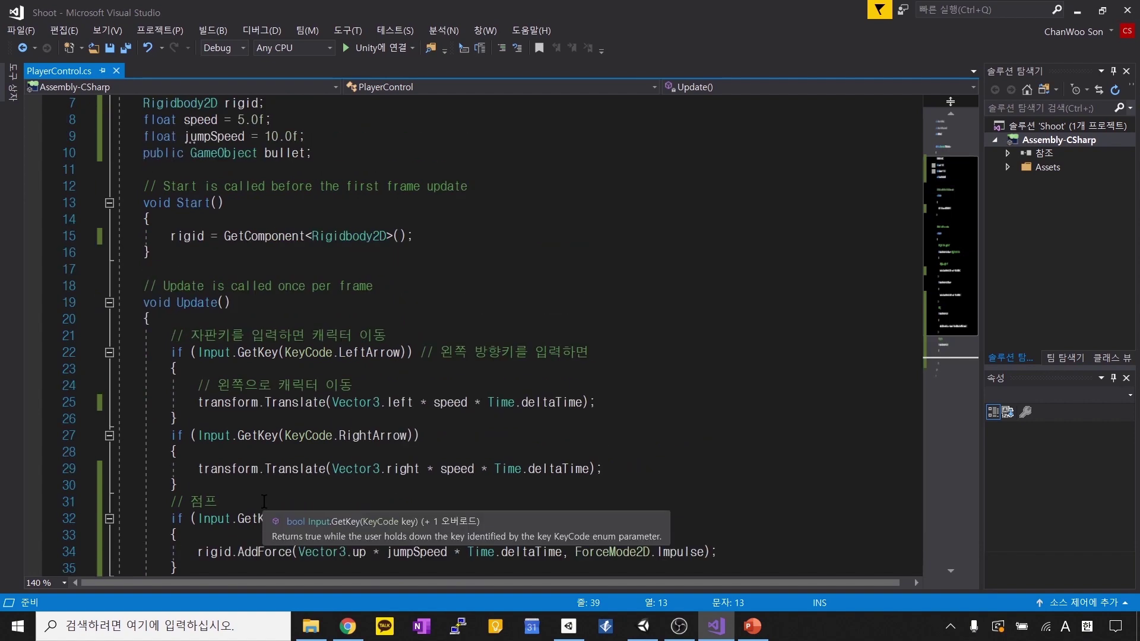
pyautogui.scroll(-2, 267, 510)
pyautogui.scroll(-4, 267, 505)
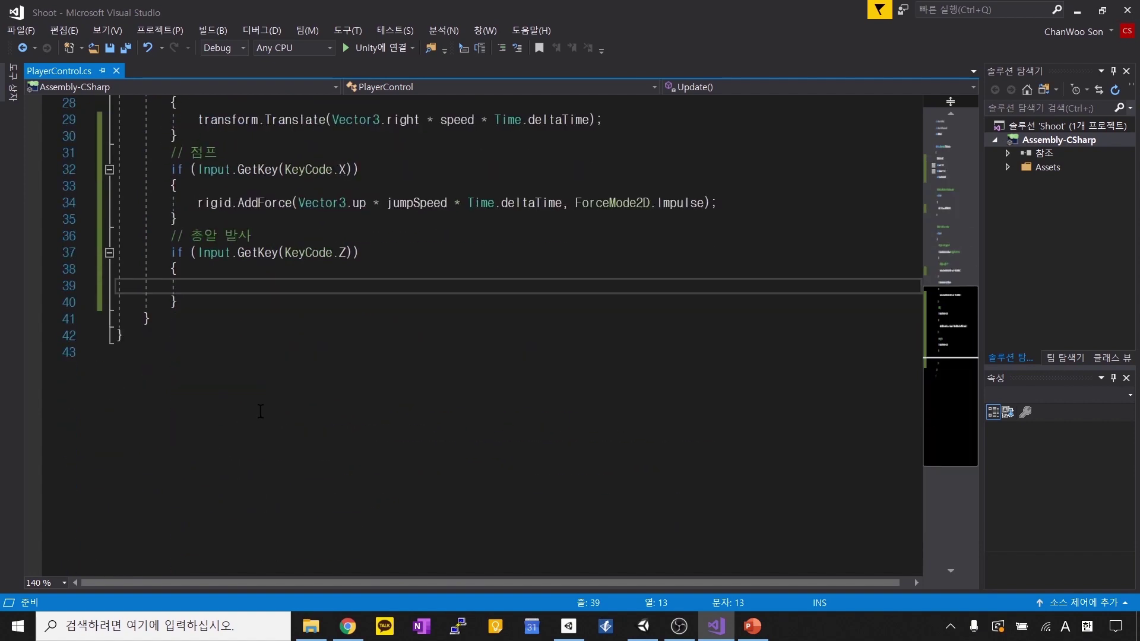
pyautogui.scroll(2, 278, 356)
pyautogui.scroll(6, 283, 324)
pyautogui.moveTo(265, 203); pyautogui.dragTo(302, 205)
pyautogui.scroll(-5, 301, 205)
pyautogui.click(274, 435)
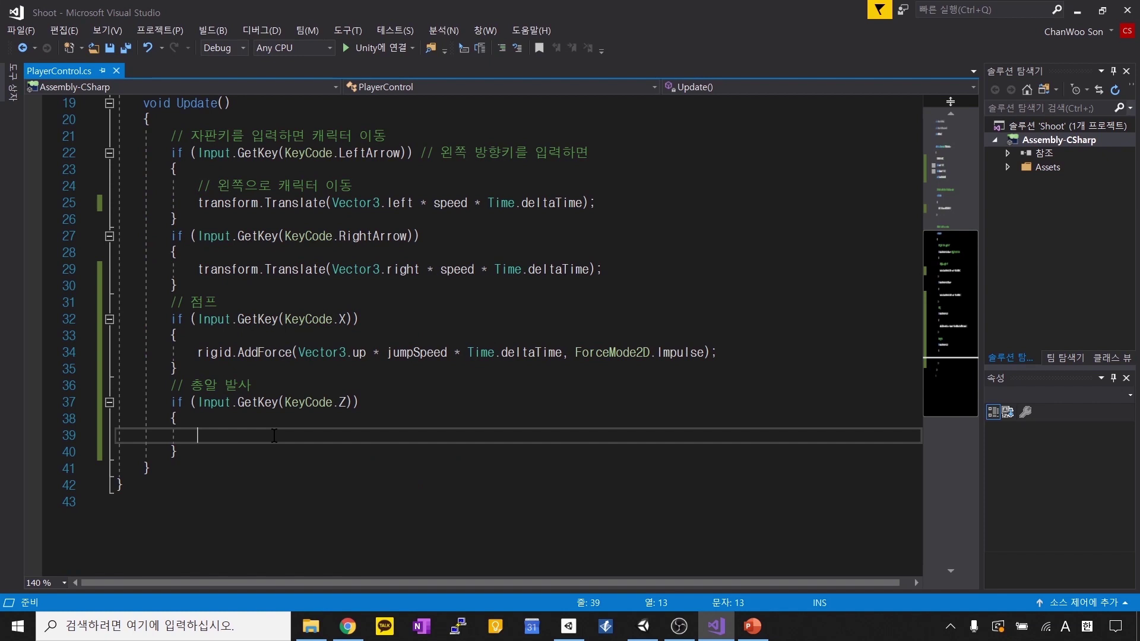
pyautogui.write('// 총알 생성')
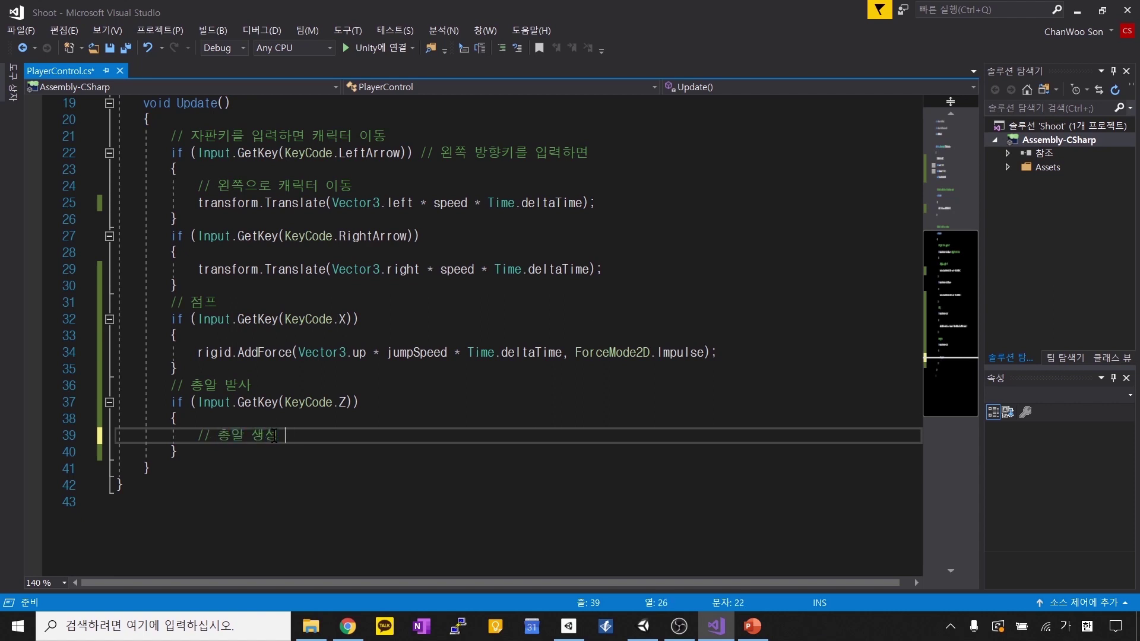
# Step: Write an Instantiate call with bullet as its first argument on a new line below the 총알 생성 comment
pyautogui.press('Return')
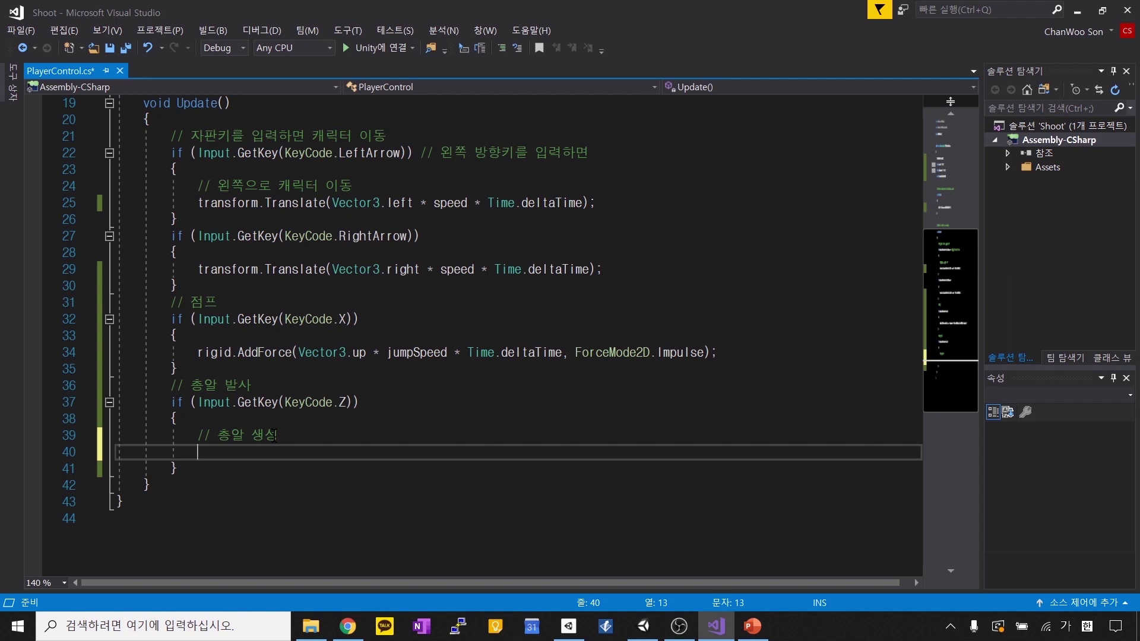
pyautogui.write('ㅎ')
pyautogui.press('BackSpace')
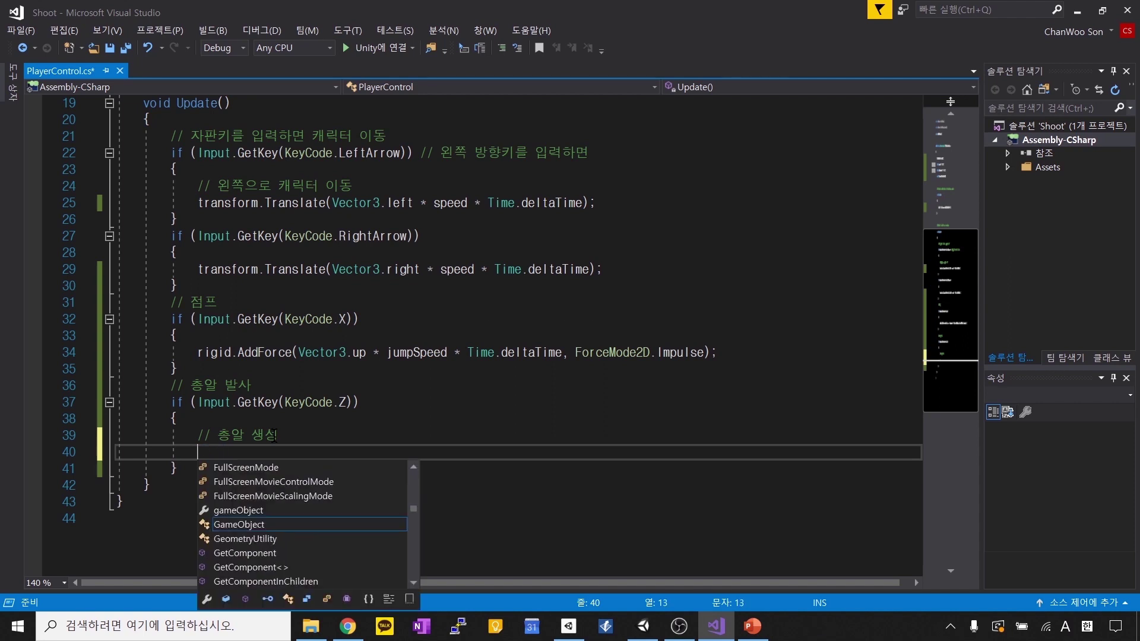
pyautogui.press('Hangul')
pyautogui.write('In')
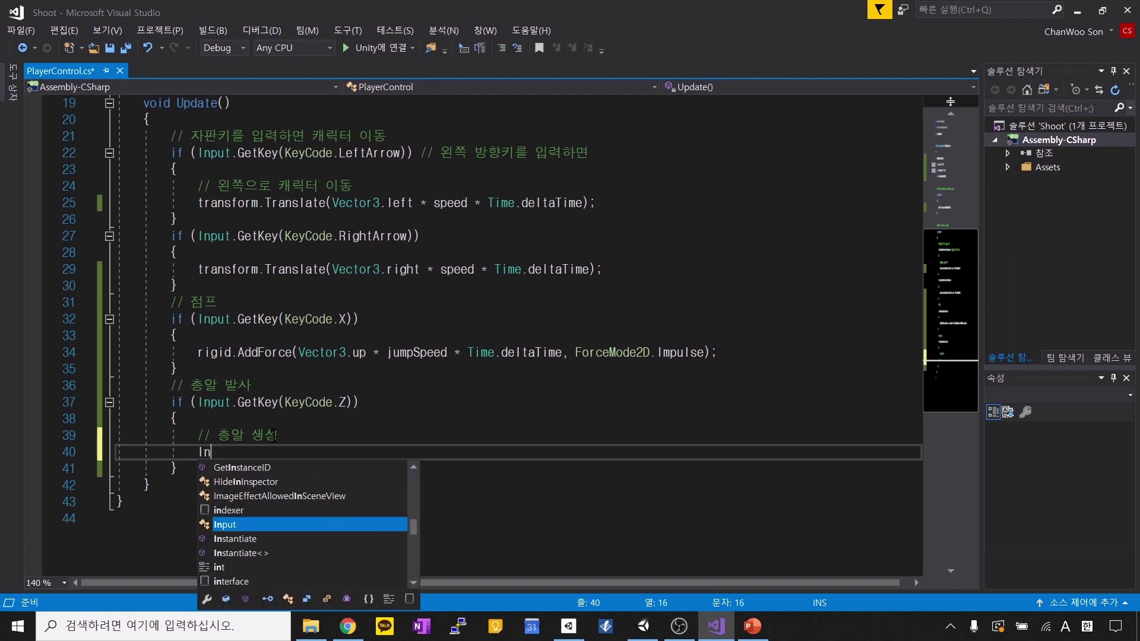
pyautogui.write('stantiate(')
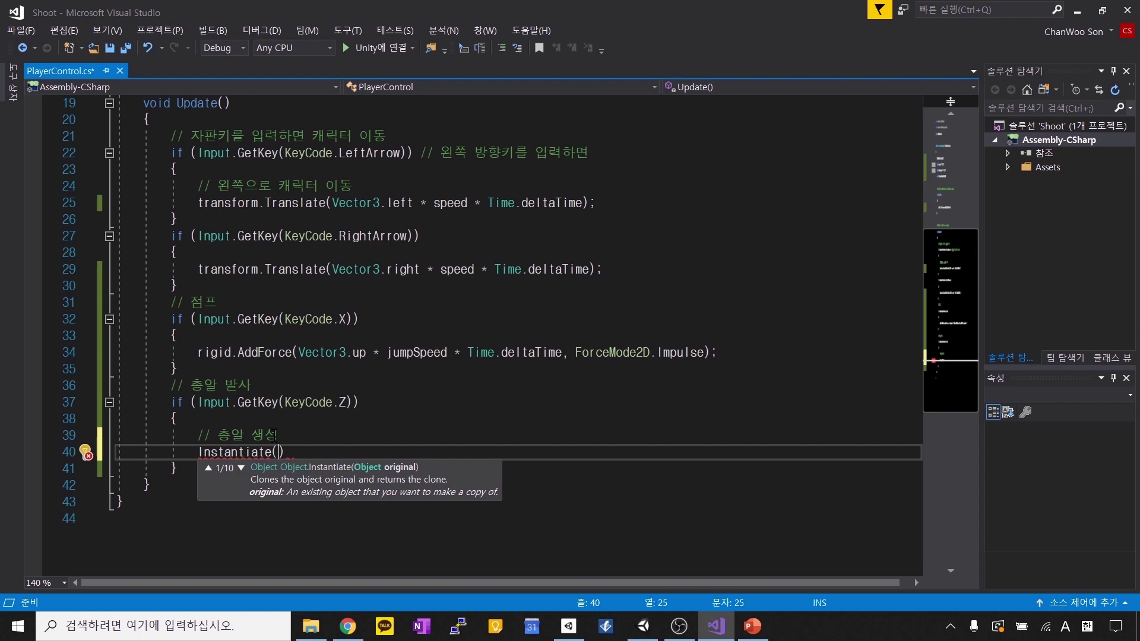
pyautogui.write('bulle')
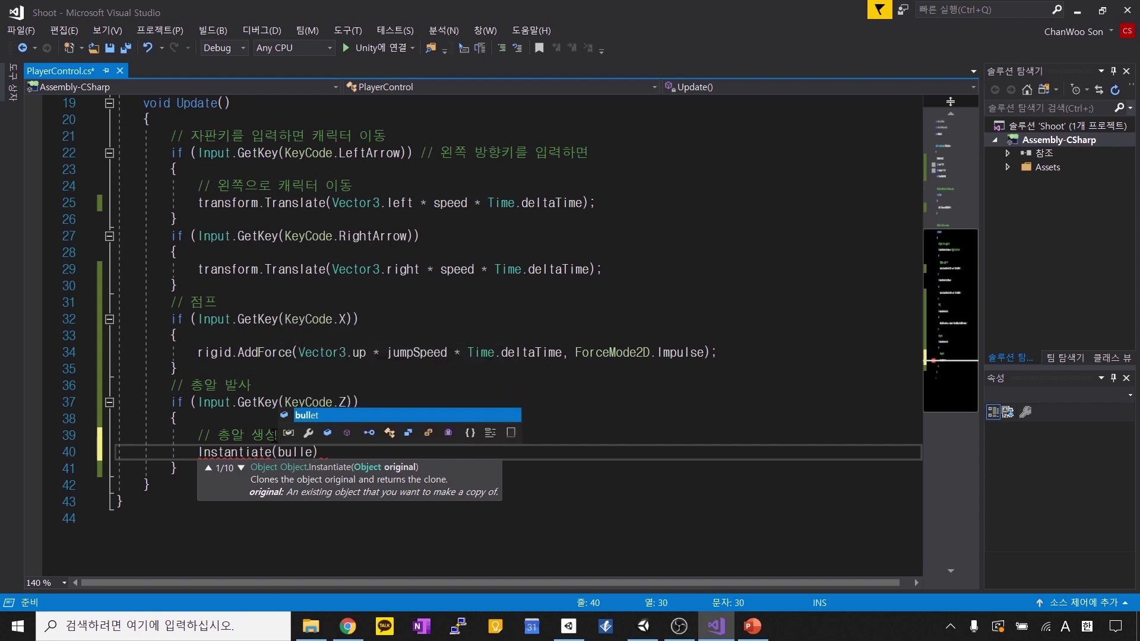
pyautogui.write('t')
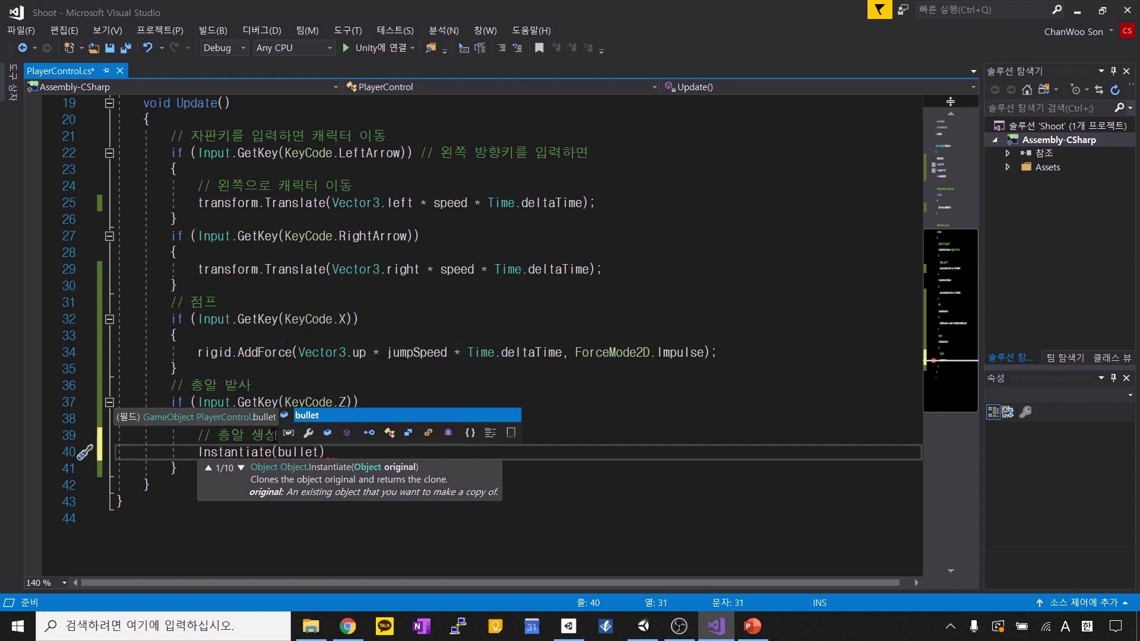
# Step: Add gameObject as the second argument of the Instantiate call and save the script
pyautogui.write(',')
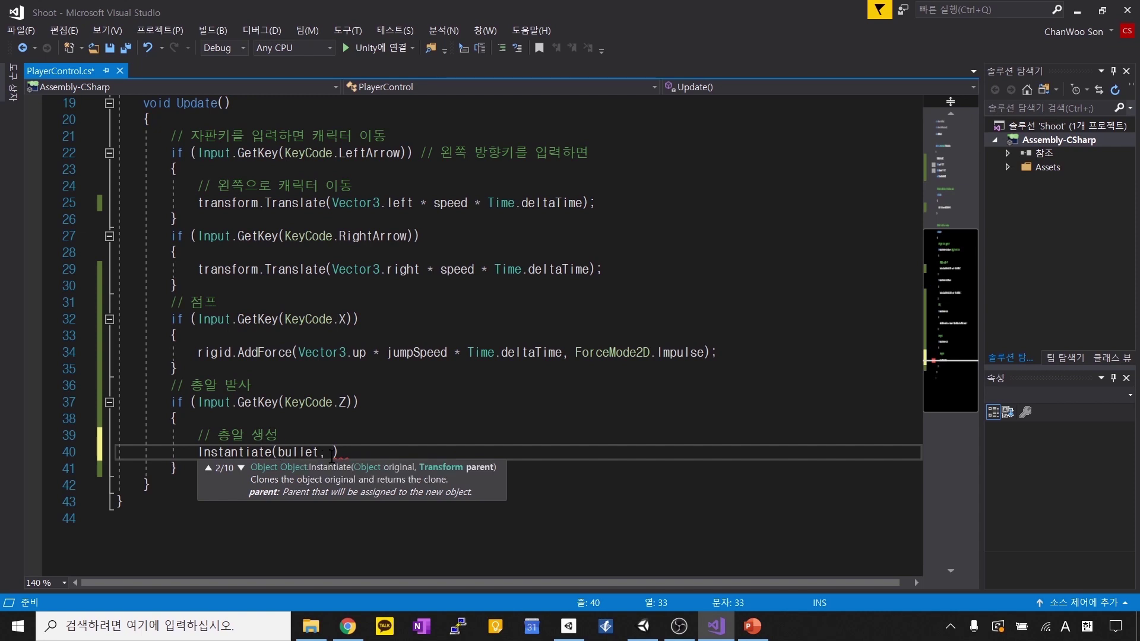
pyautogui.press('Escape')
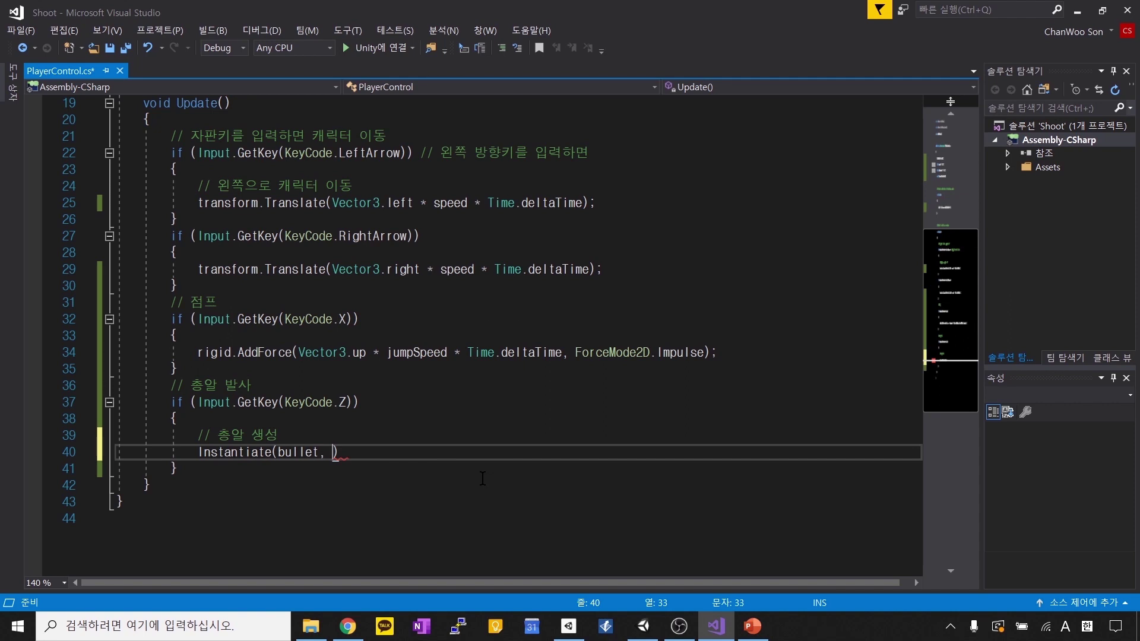
pyautogui.write('gam')
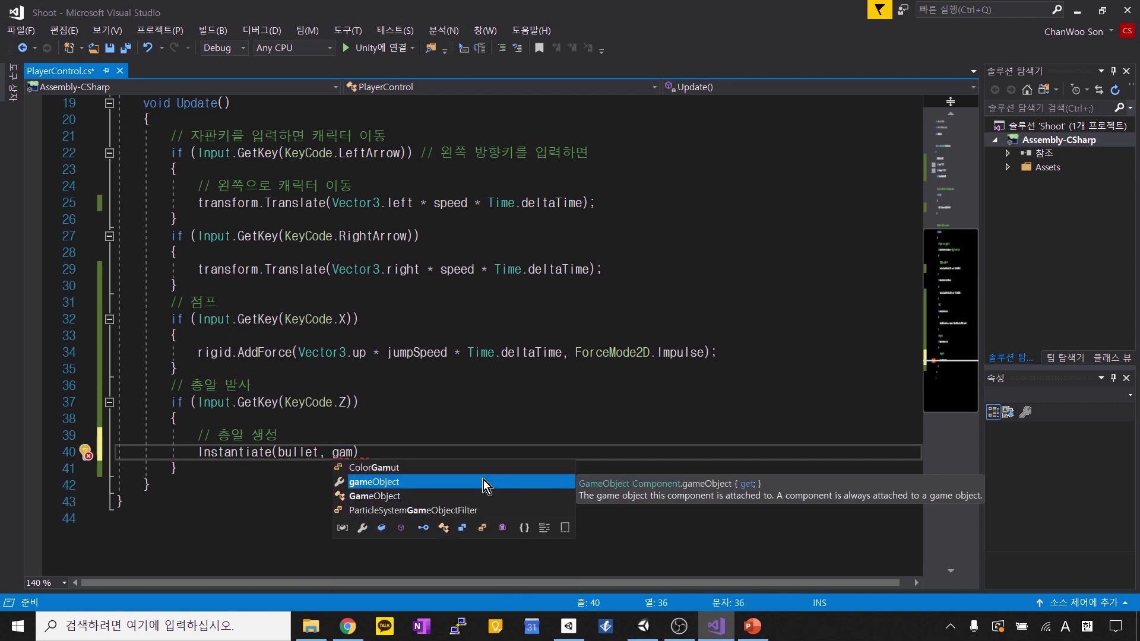
pyautogui.write('e')
pyautogui.press('Tab')
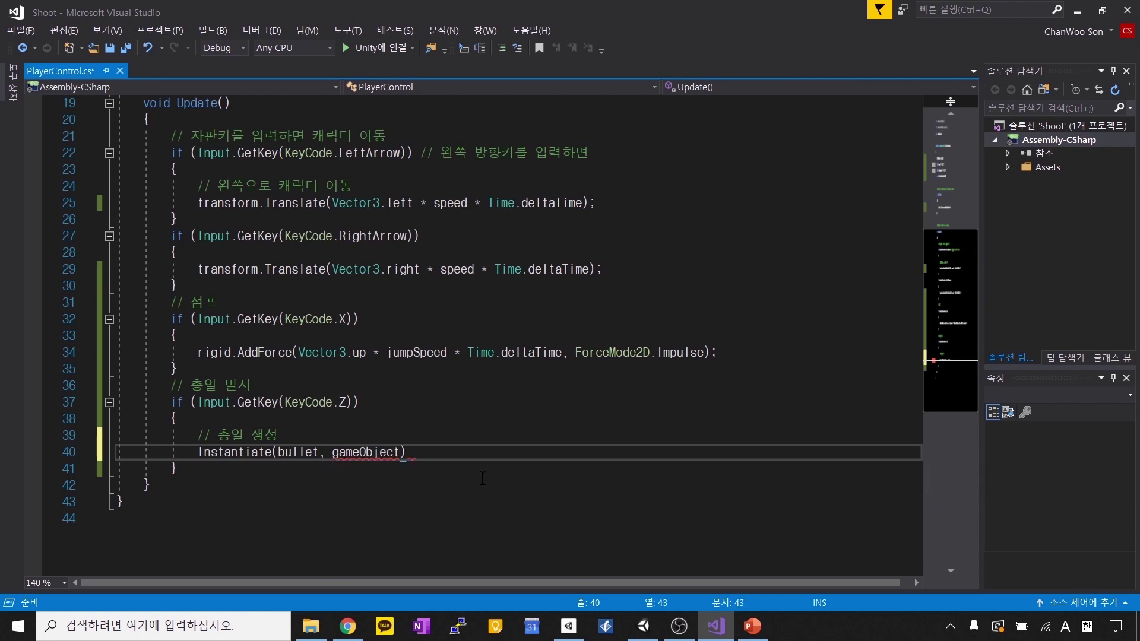
pyautogui.hotkey('ctrl', 'shift', 'Left')
pyautogui.hotkey('ctrl', 'shift', 'Right')
pyautogui.hotkey('shift', 'Left')
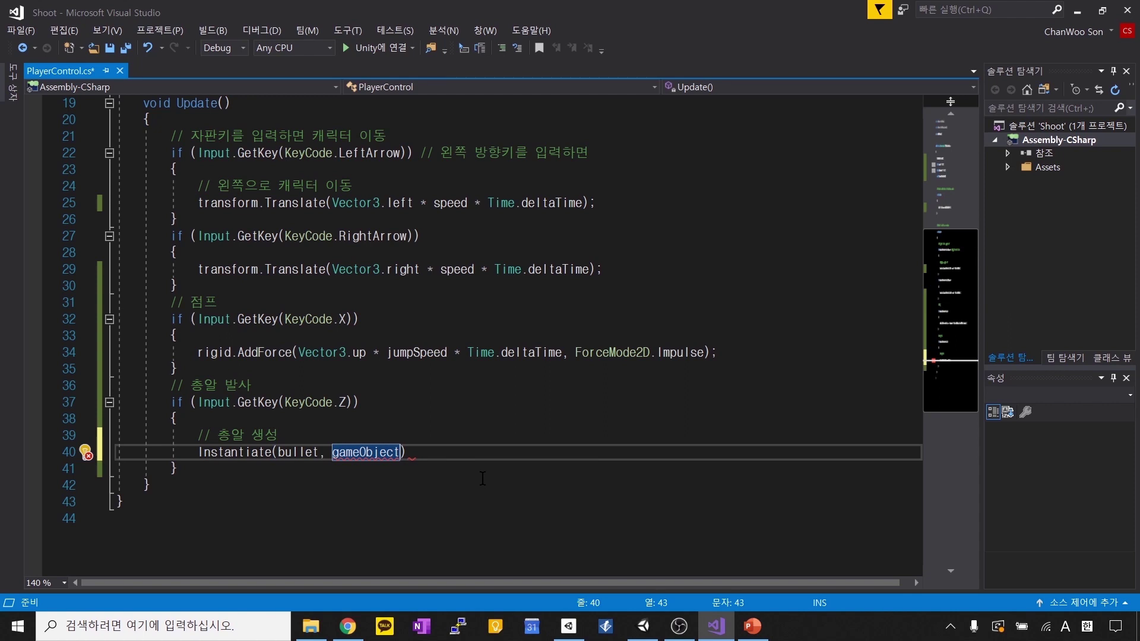
pyautogui.hotkey('ctrl', 's')
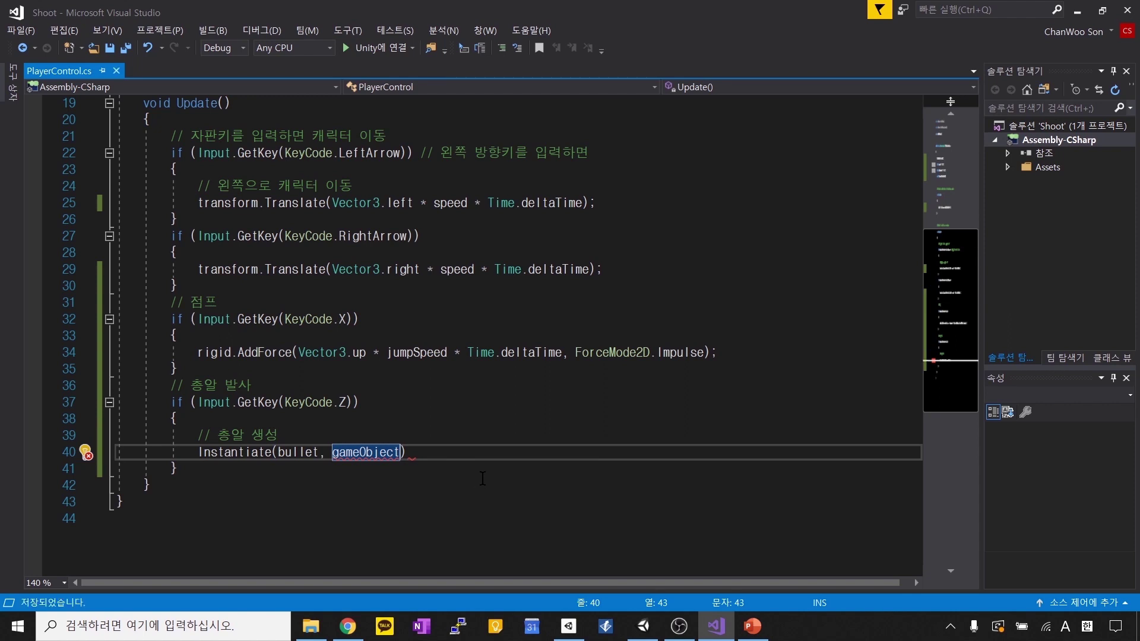
# Step: Extend the gameObject argument of the Instantiate call with .transform
pyautogui.write('.')
pyautogui.press('BackSpace')
pyautogui.write('.')
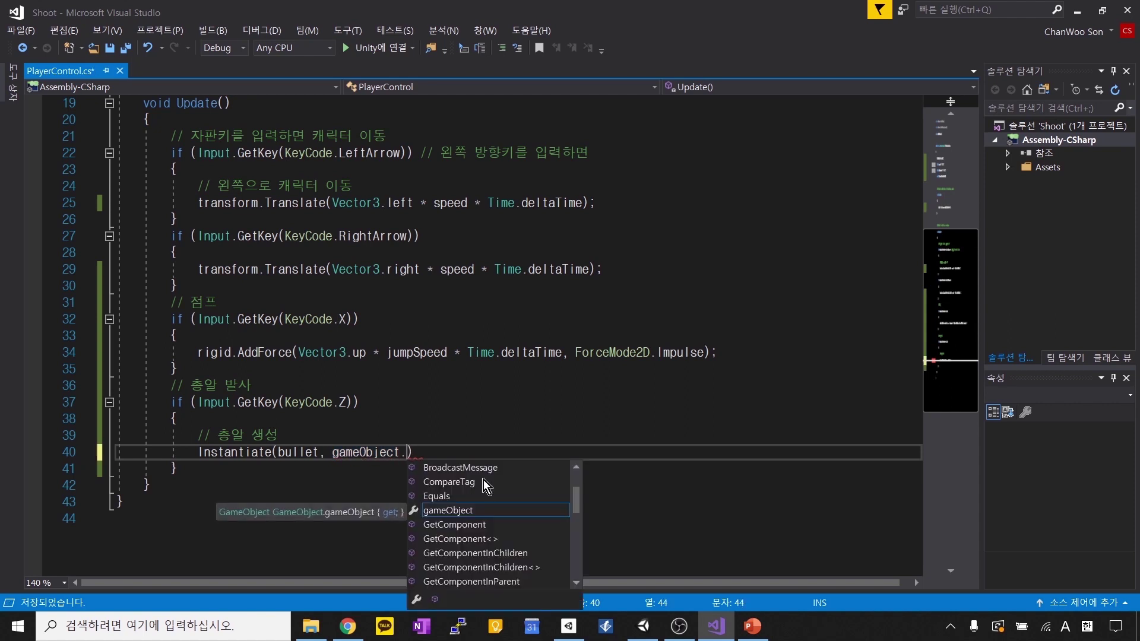
pyautogui.press('BackSpace')
pyautogui.write('.tran')
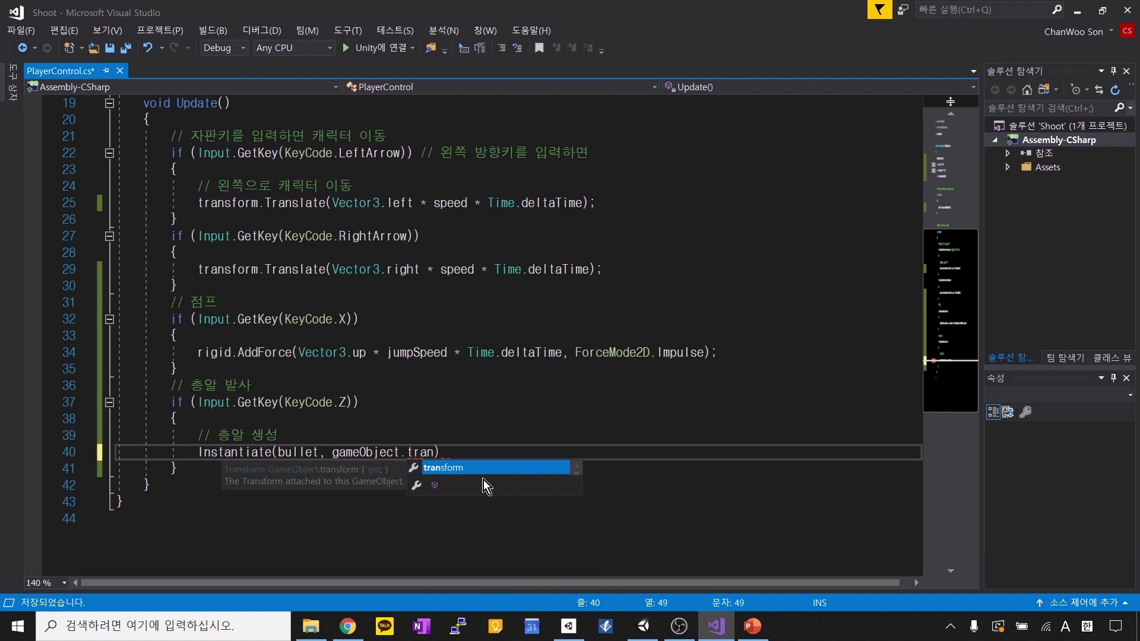
pyautogui.write('sform')
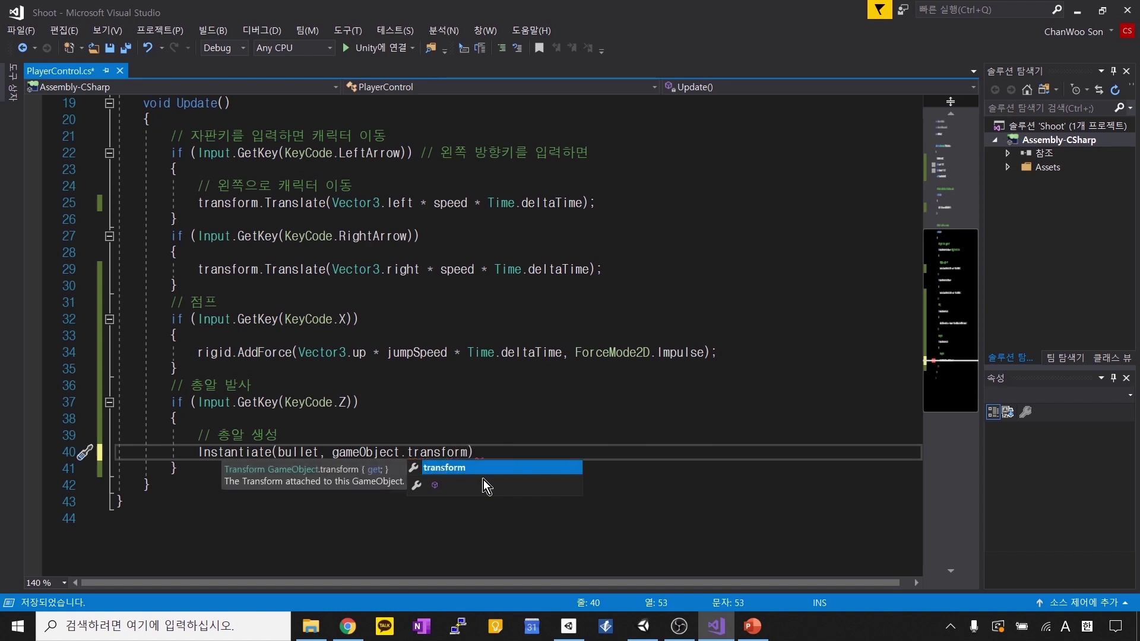
# Step: Complete the second argument as gameObject.transform.position, checking Robot_idle 1's Transform position in Unity along the way
pyautogui.write('.')
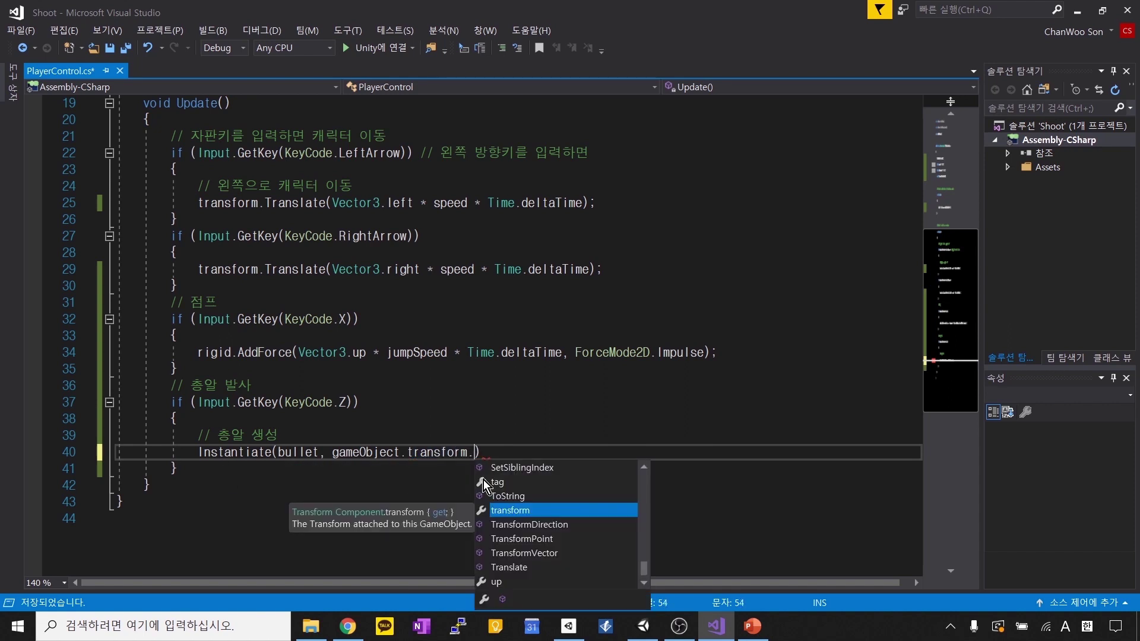
pyautogui.write('pos')
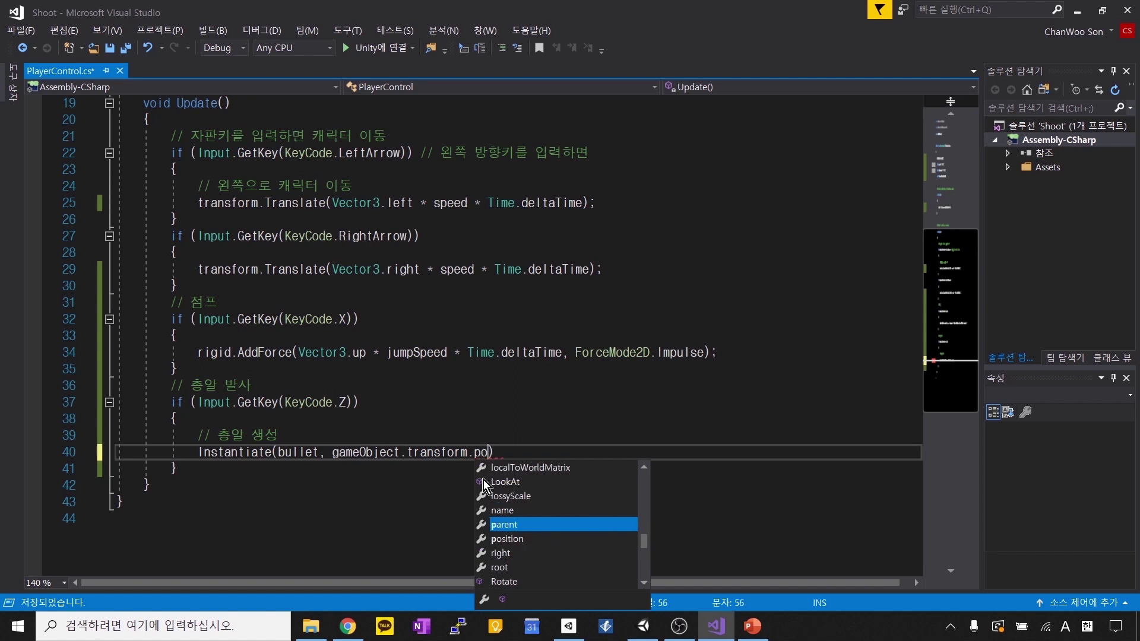
pyautogui.write('io')
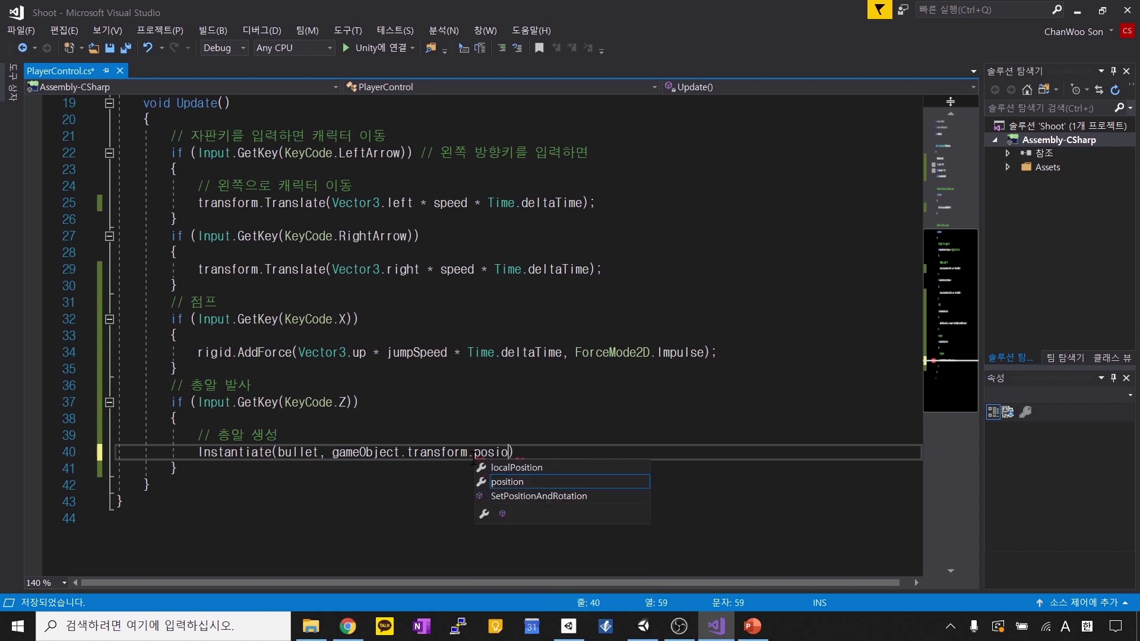
pyautogui.click(635, 633)
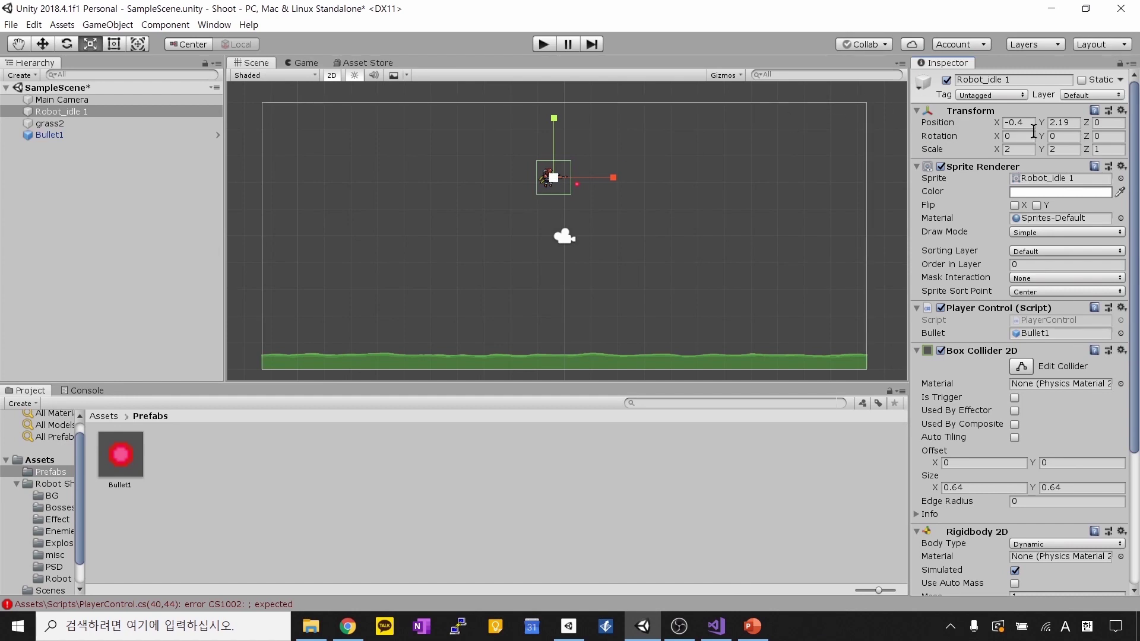
pyautogui.click(716, 635)
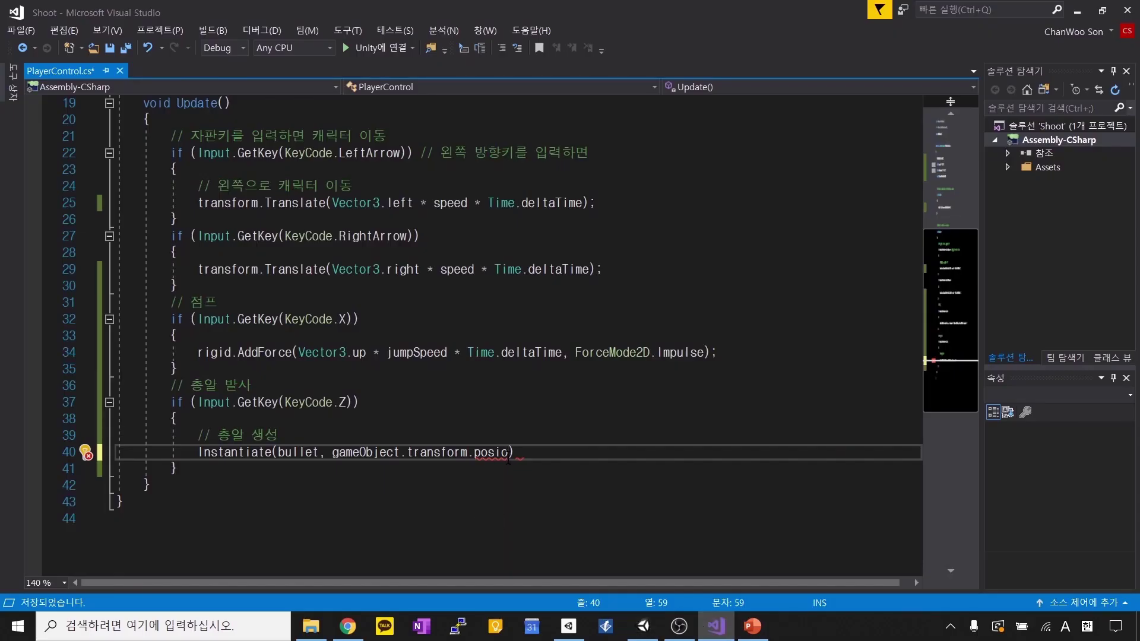
pyautogui.press('BackSpace')
pyautogui.press('BackSpace')
pyautogui.hotkey('ctrl', 'space')
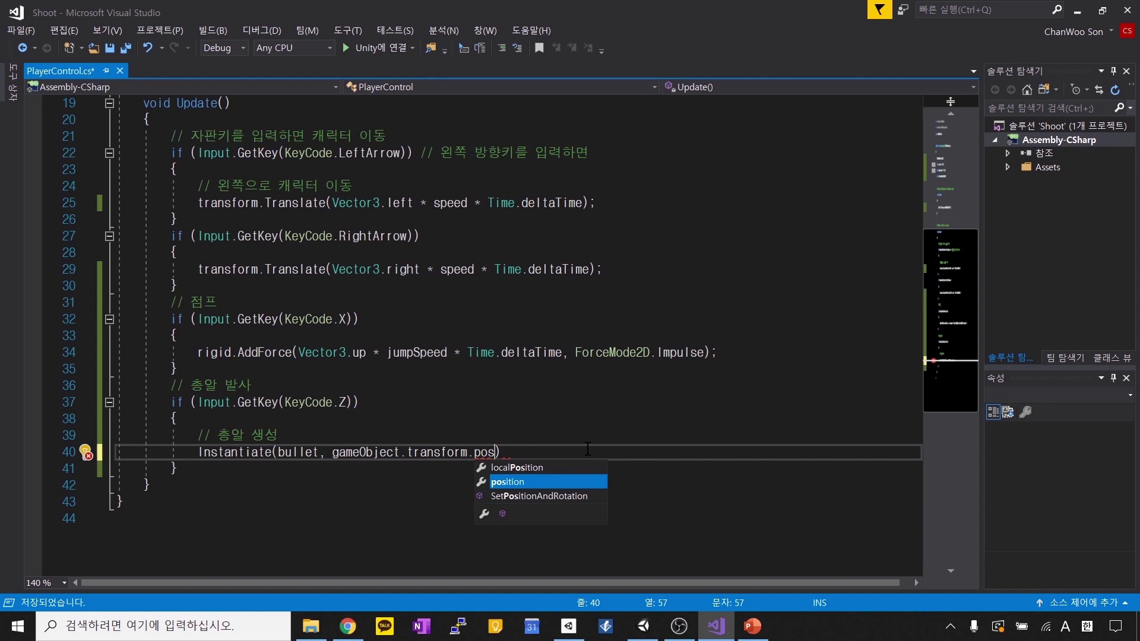
pyautogui.press('Tab')
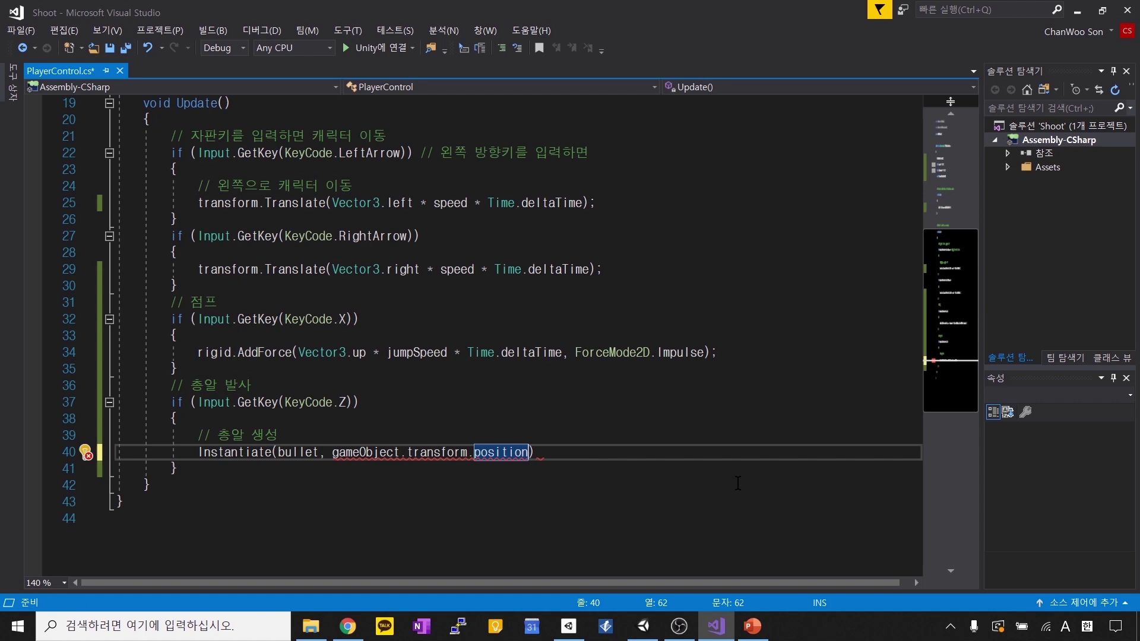
# Step: Add Quaternion as the third argument of the Instantiate call
pyautogui.write(',')
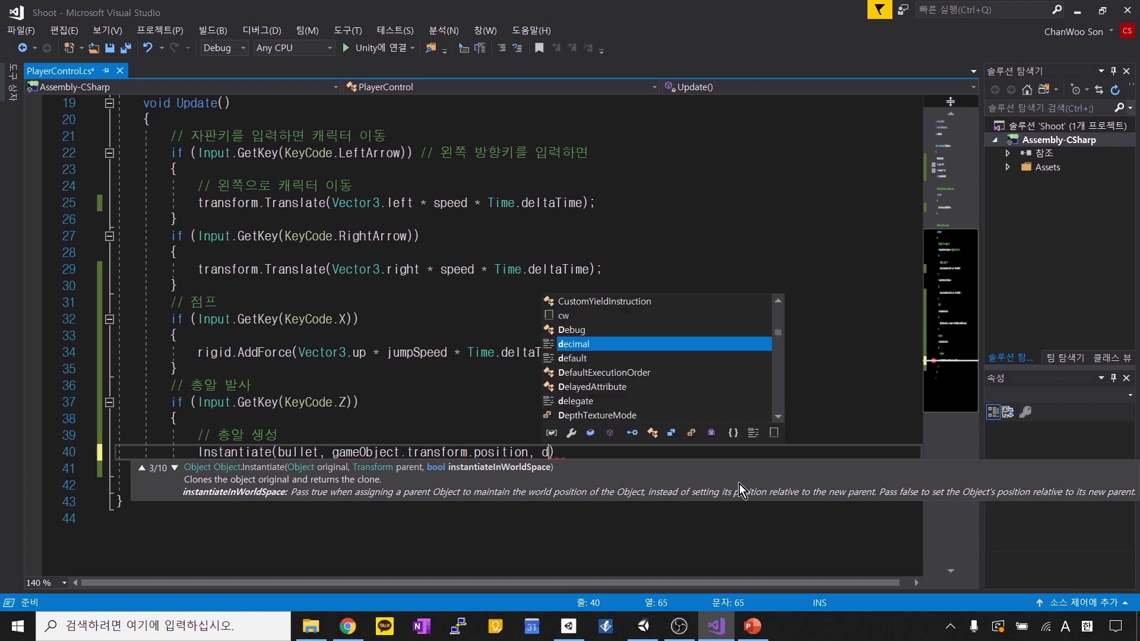
pyautogui.write(' g')
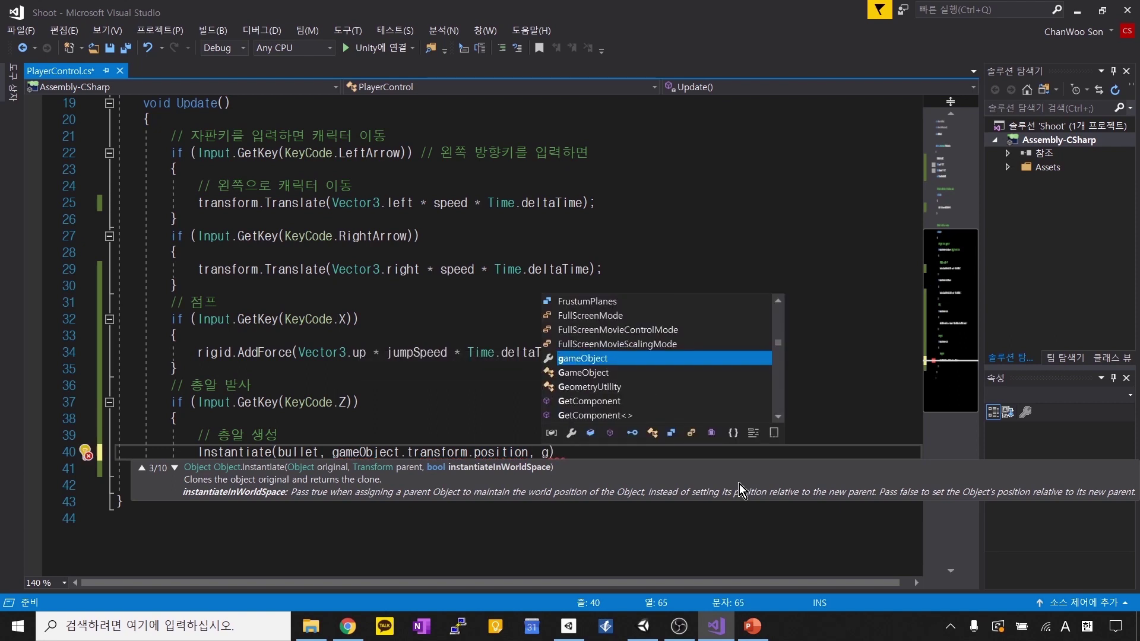
pyautogui.press('BackSpace')
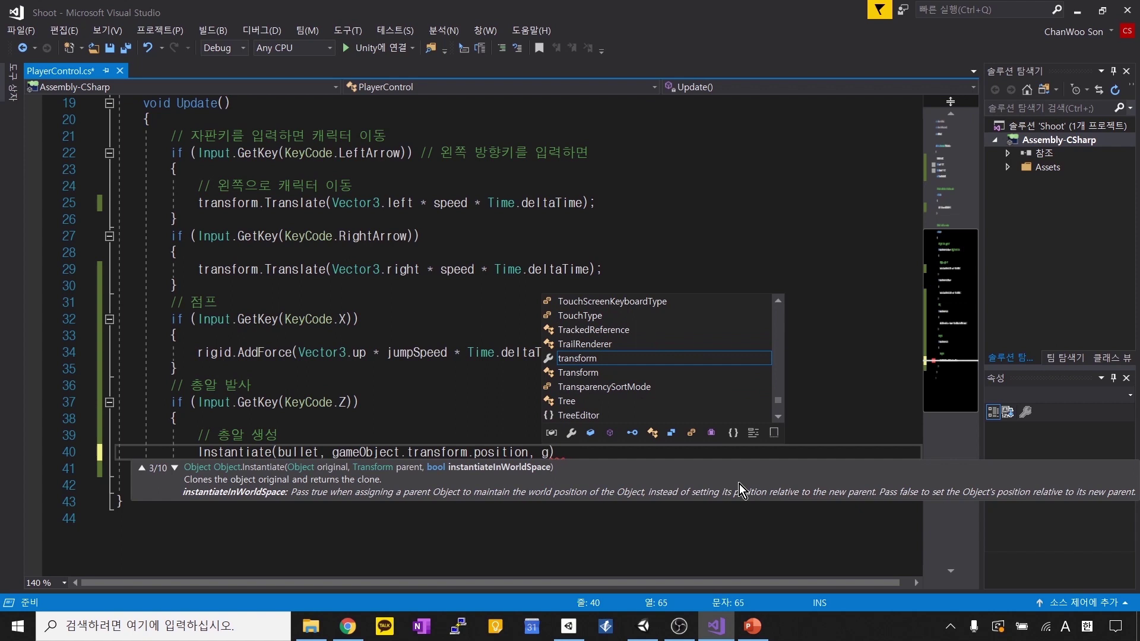
pyautogui.press('Escape')
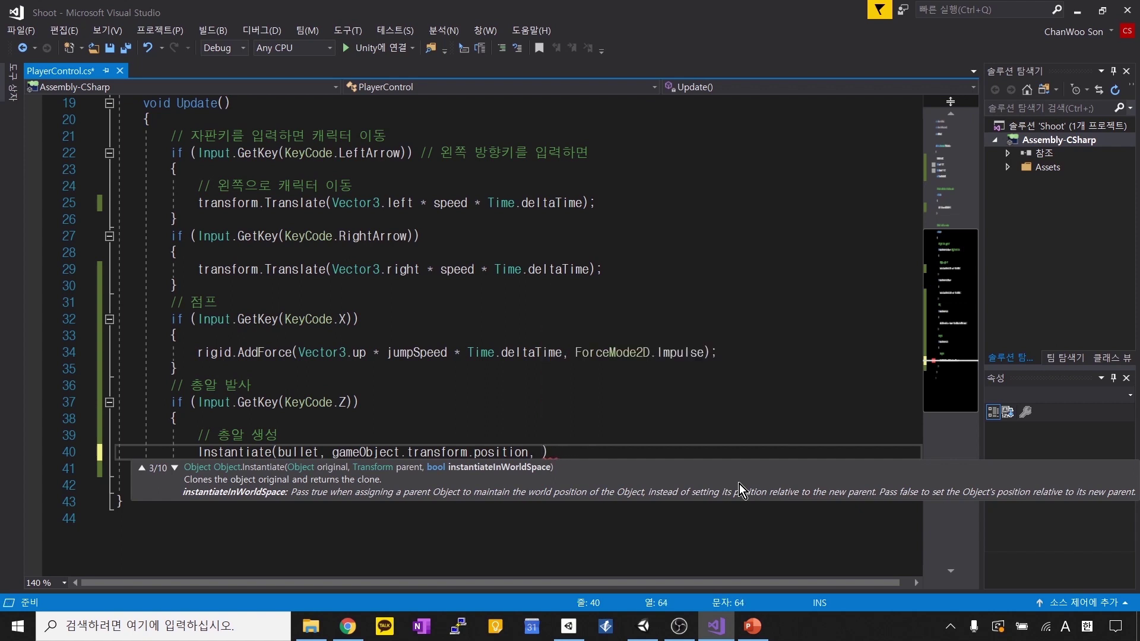
pyautogui.hotkey('ctrl', 'space')
pyautogui.write('qu')
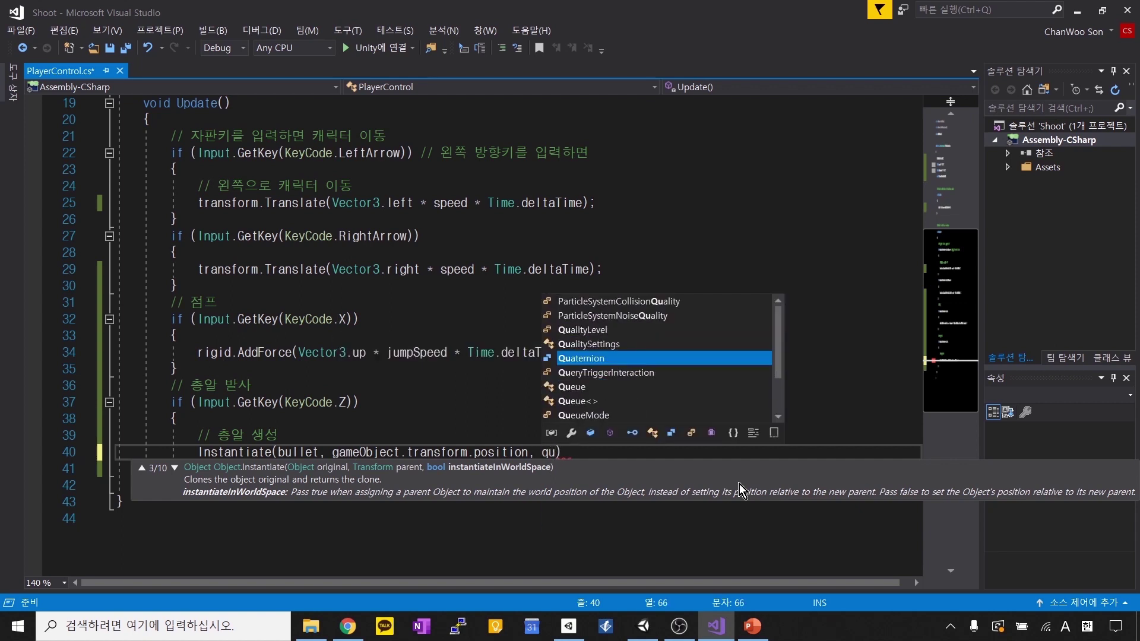
pyautogui.press('BackSpace')
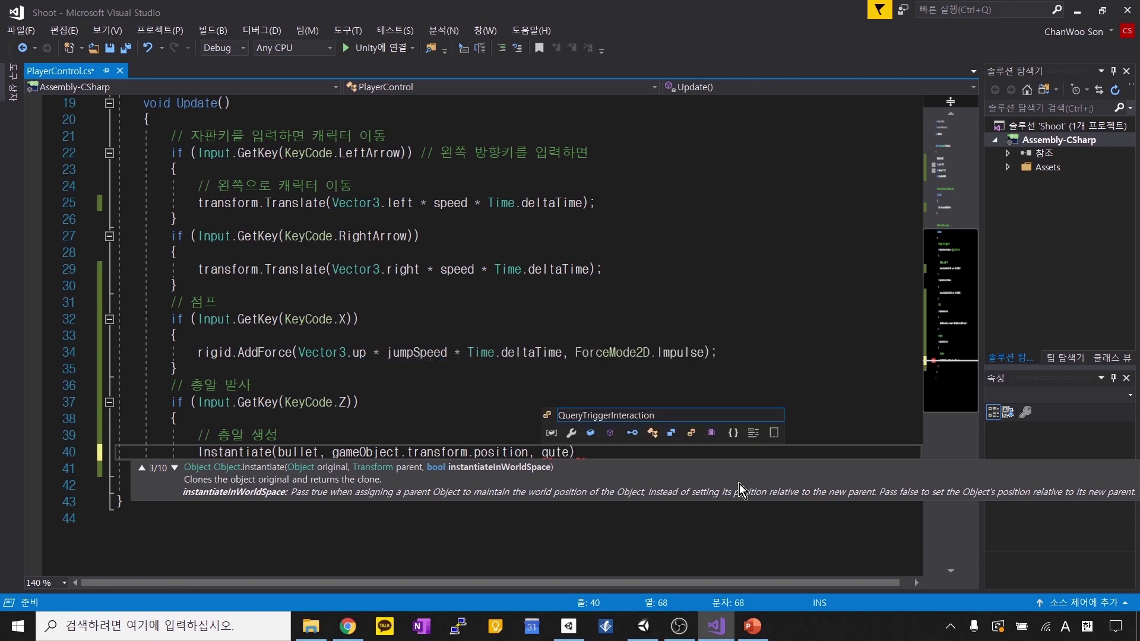
pyautogui.hotkey('ctrl', 'space')
pyautogui.write('u')
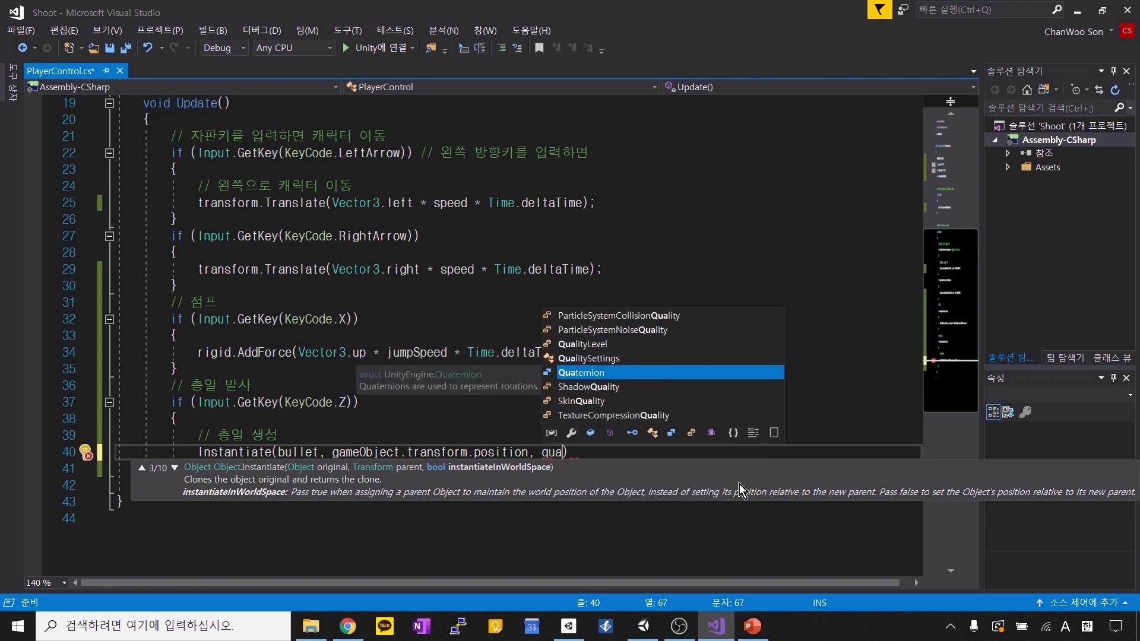
pyautogui.press('Tab')
# Step: Extend the third argument to Quaternion.identity and end the Instantiate statement with a semicolon
pyautogui.write('.')
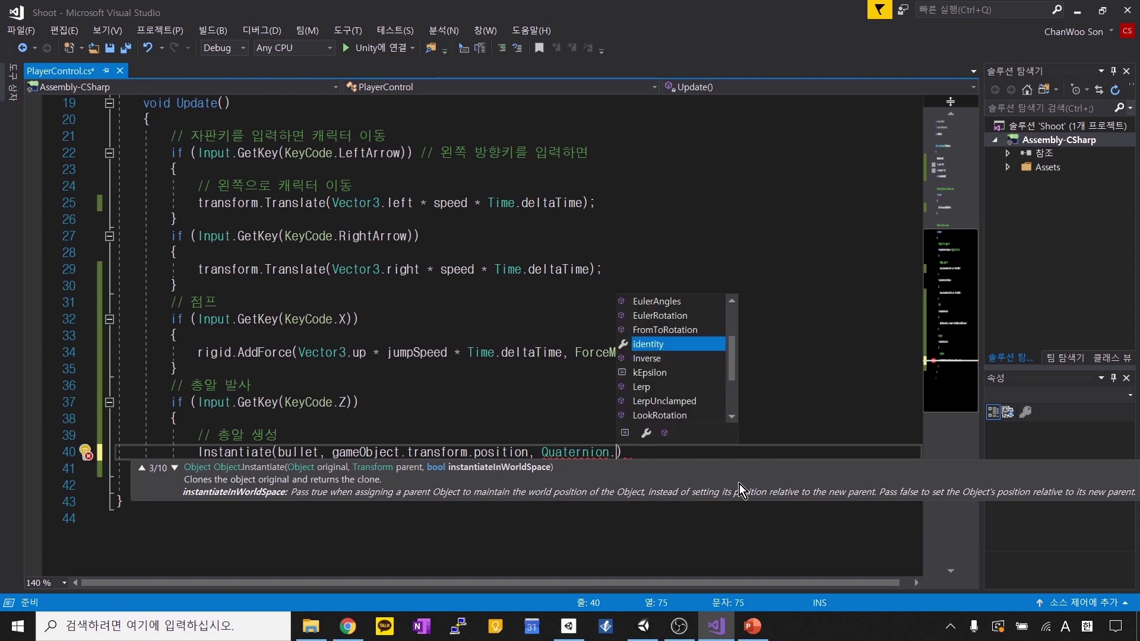
pyautogui.write('id')
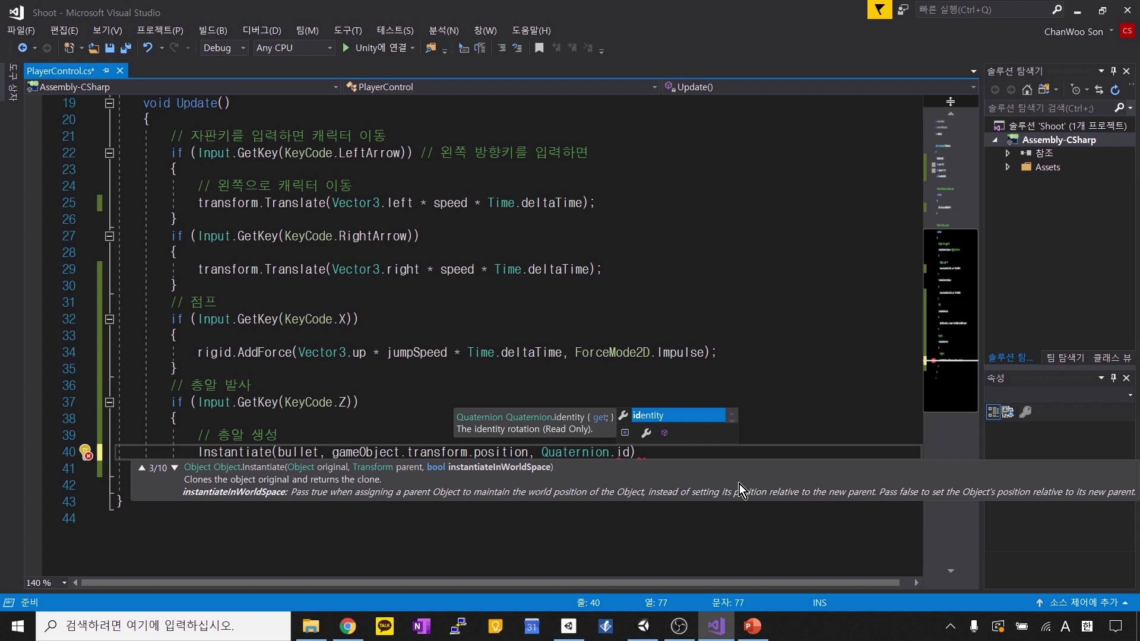
pyautogui.write('e')
pyautogui.press('Tab')
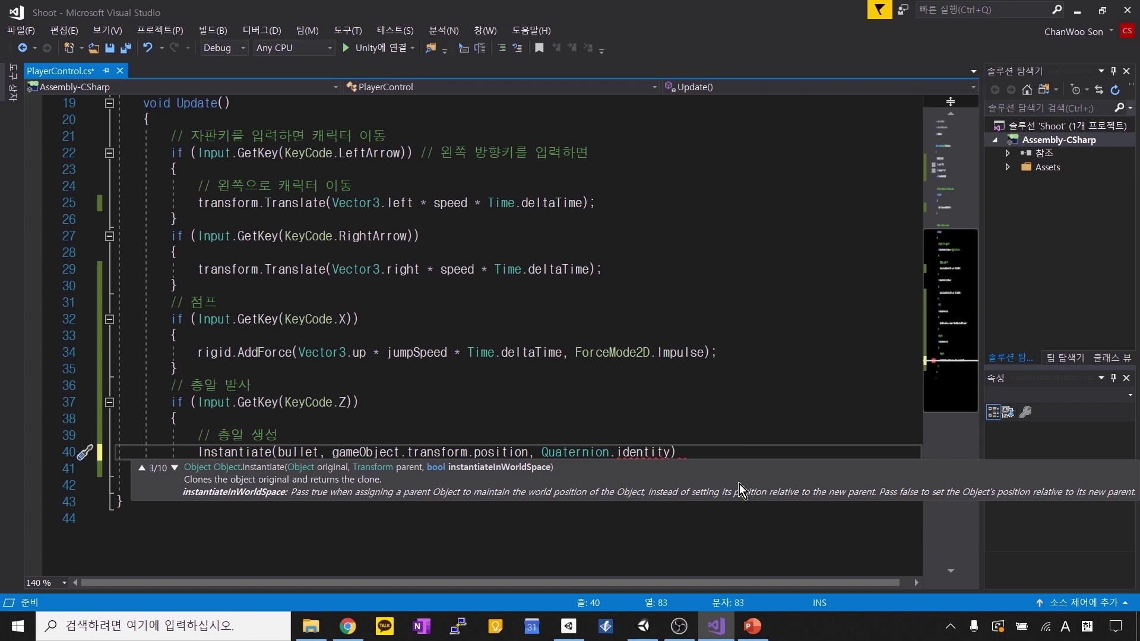
pyautogui.write(');')
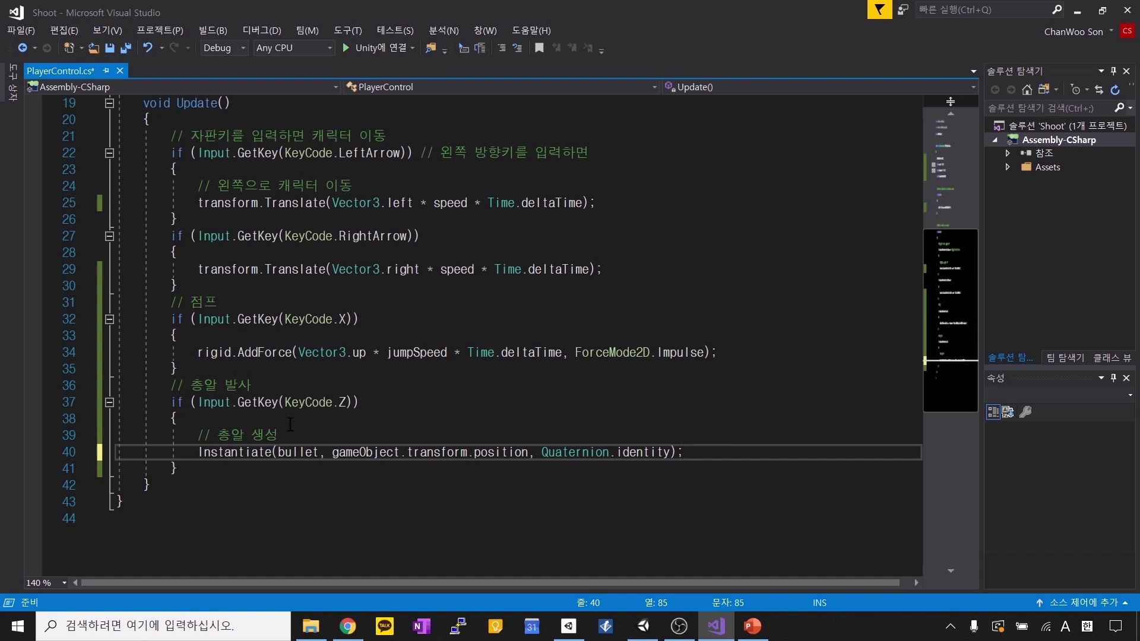
# Step: Review the finished Instantiate call, going over the function name, the position argument and the Quaternion.identity rotation argument
pyautogui.moveTo(197, 452); pyautogui.dragTo(272, 452)
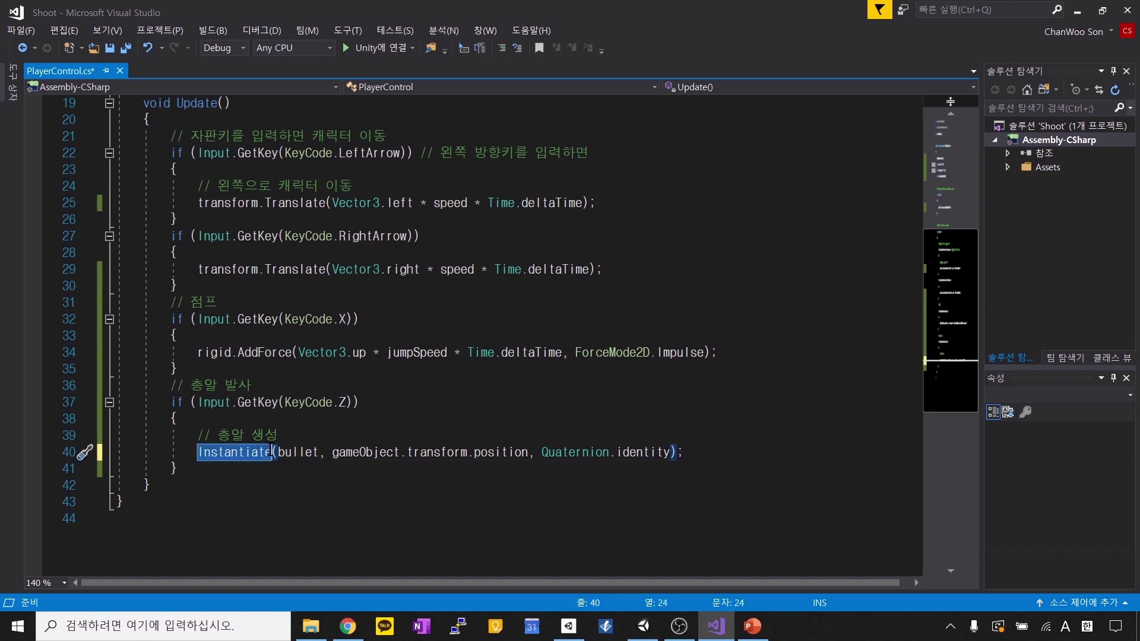
pyautogui.moveTo(272, 452)
pyautogui.mouseDown()
pyautogui.moveTo(308, 451)
pyautogui.moveTo(259, 452)
pyautogui.moveTo(272, 451)
pyautogui.mouseUp()
pyautogui.moveTo(196, 454); pyautogui.dragTo(526, 451)
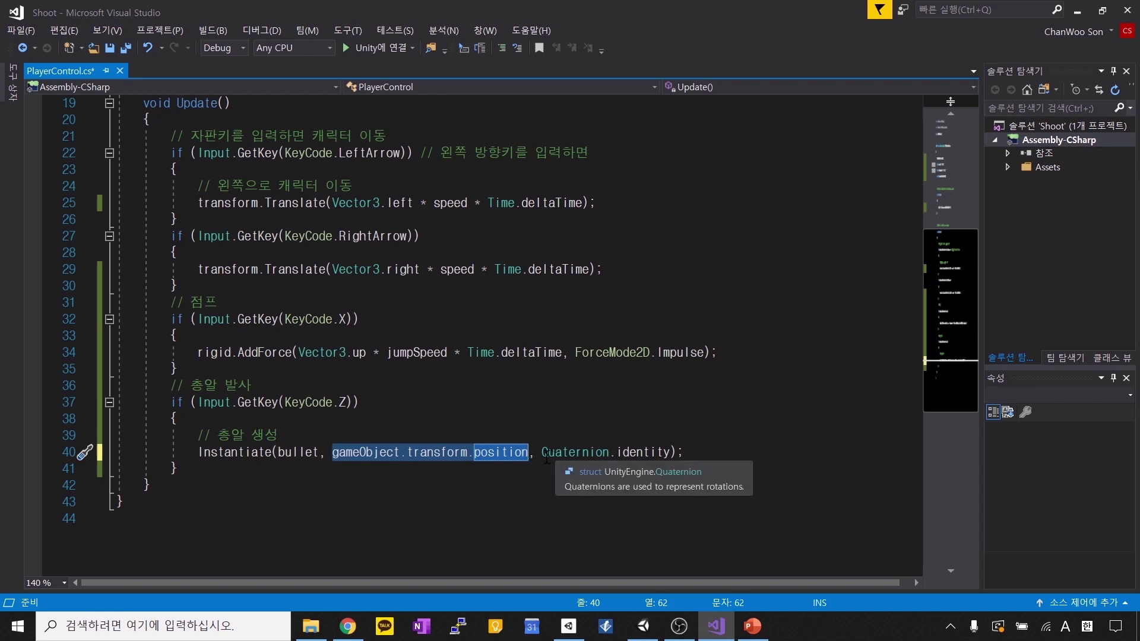
pyautogui.click(551, 455)
pyautogui.moveTo(543, 454); pyautogui.dragTo(669, 448)
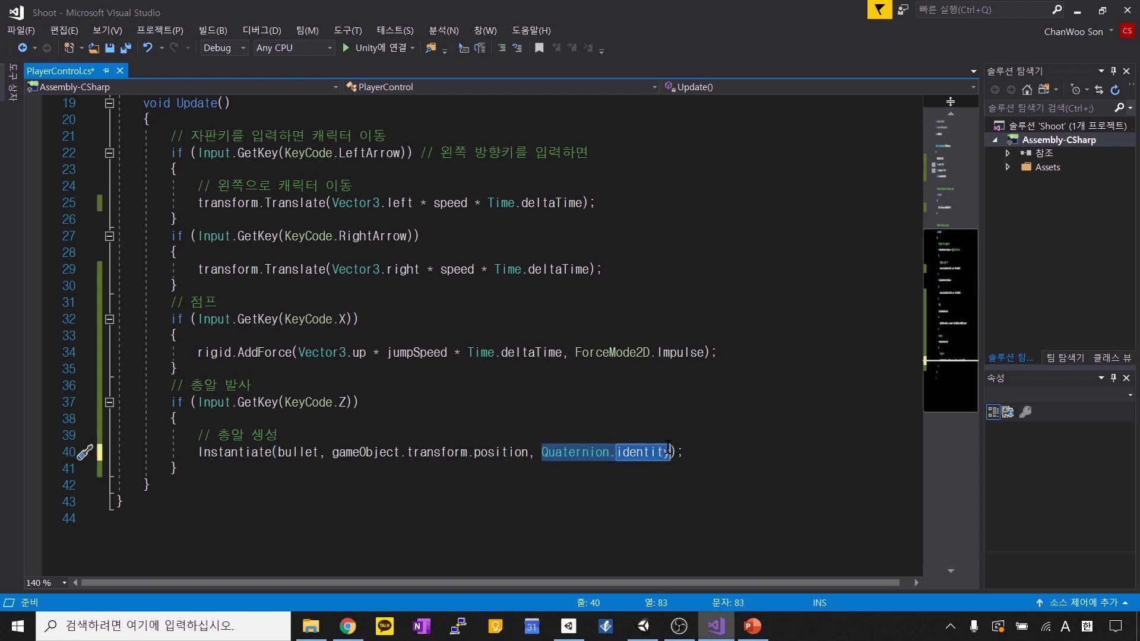
pyautogui.click(668, 448)
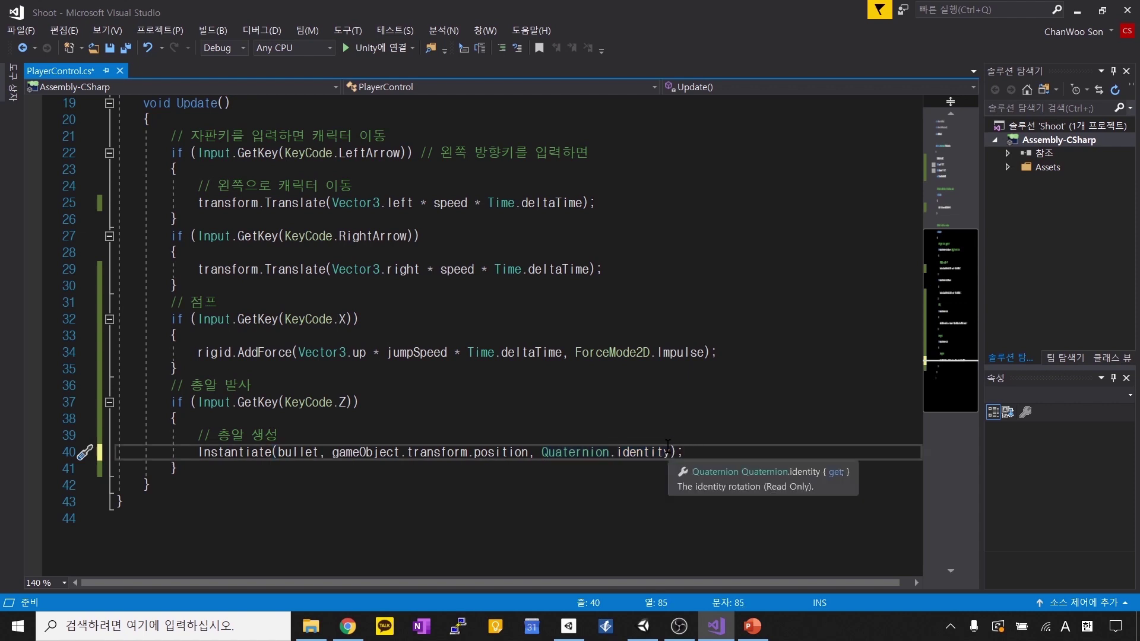
pyautogui.moveTo(668, 449)
pyautogui.mouseDown()
pyautogui.moveTo(522, 452)
pyautogui.moveTo(689, 453)
pyautogui.mouseUp()
pyautogui.click(691, 453)
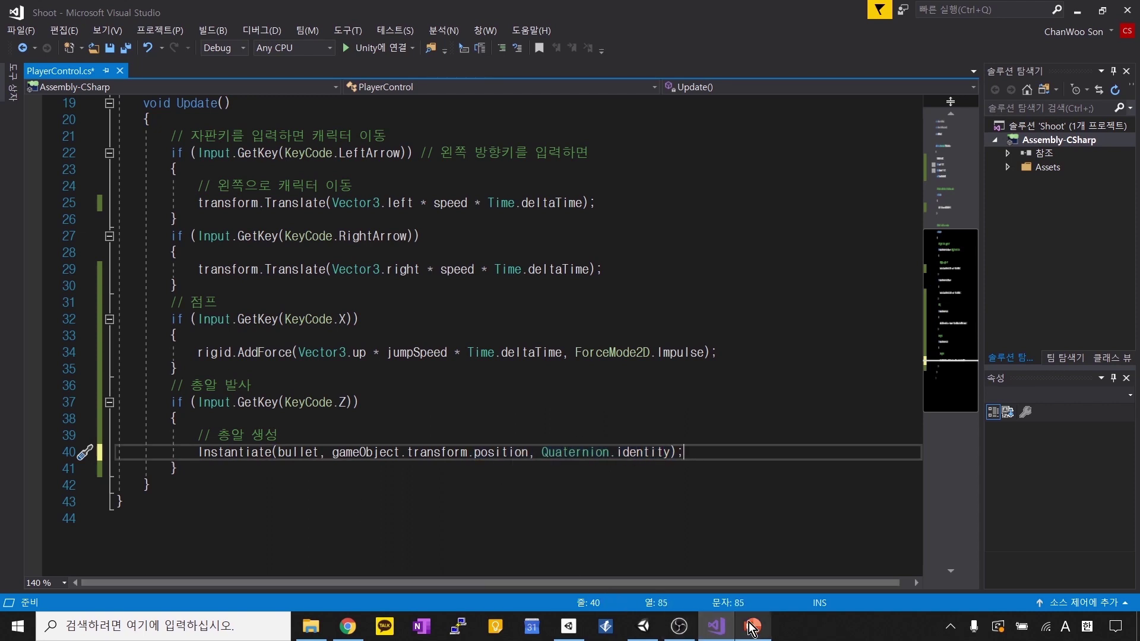
# Step: Save PlayerControl.cs, switch to Unity and start play mode
pyautogui.hotkey('ctrl', 's')
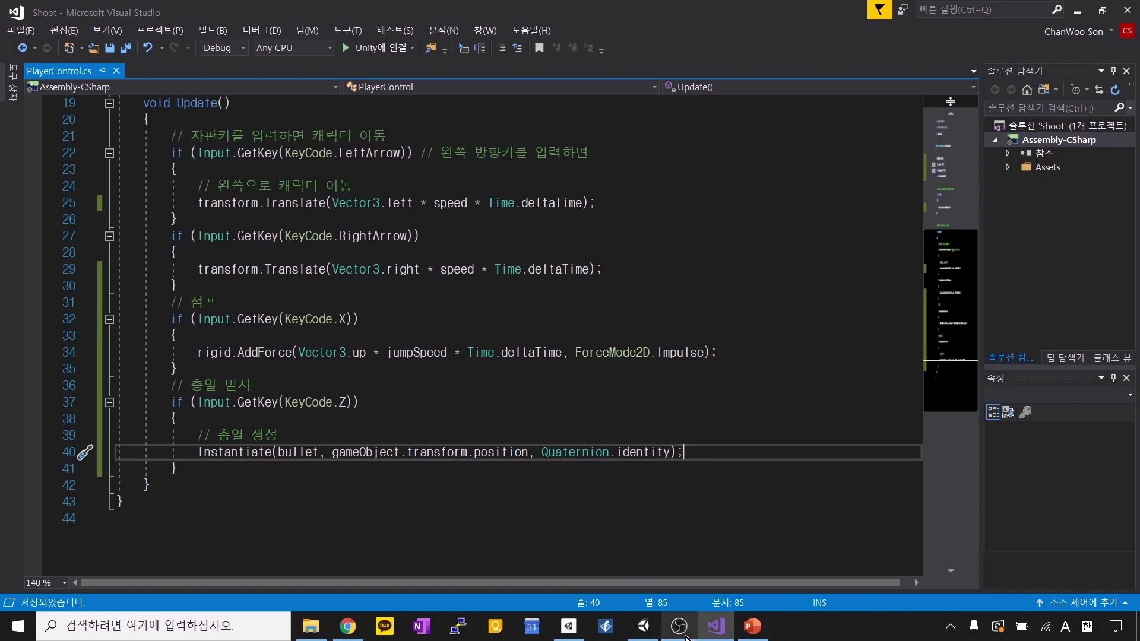
pyautogui.click(643, 629)
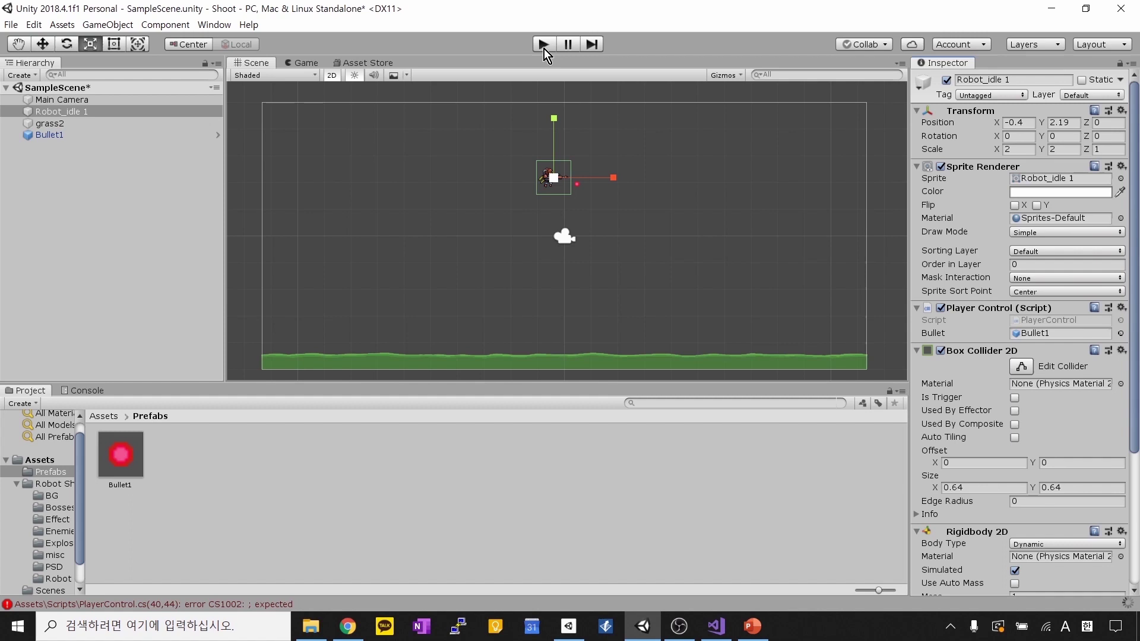
pyautogui.click(543, 42)
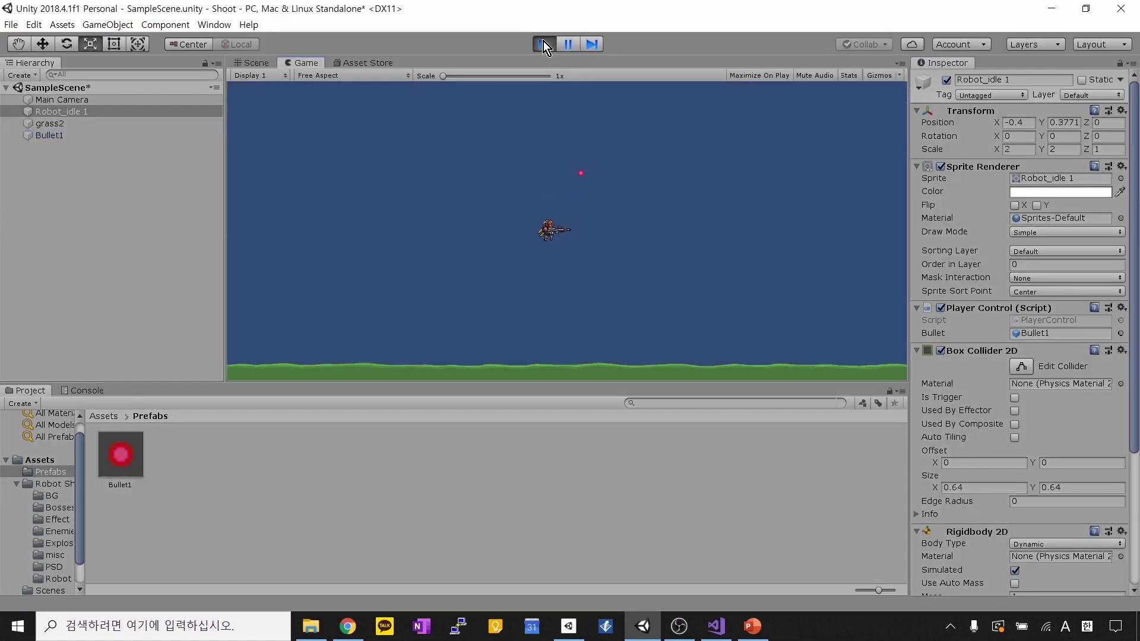
# Step: Test the running game by moving the robot to the left while firing bullets
pyautogui.press('Up')
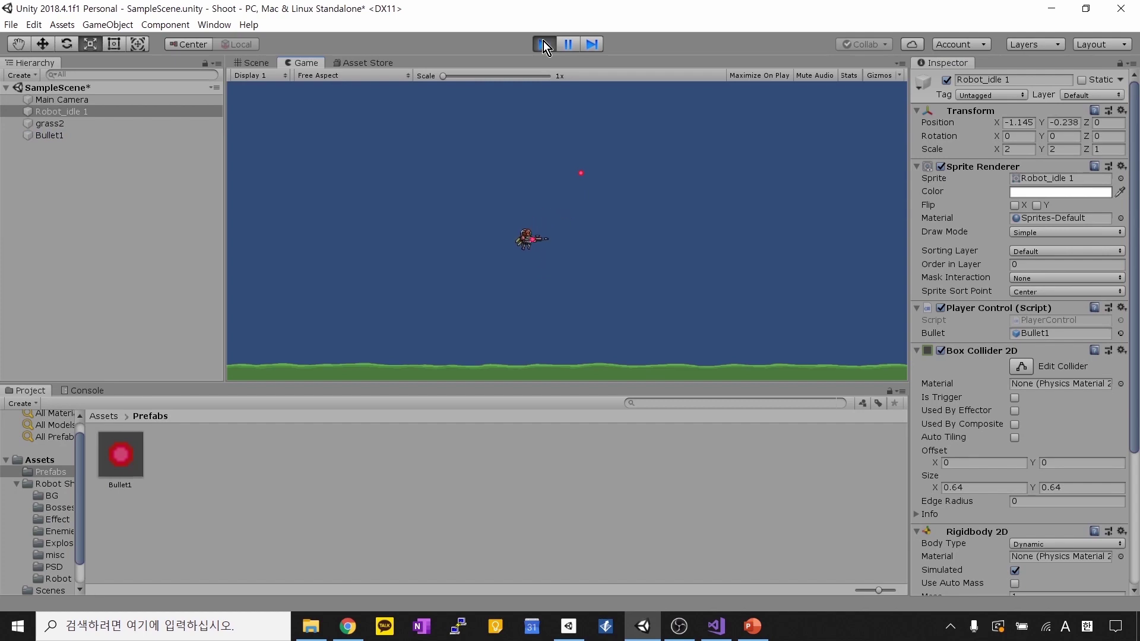
pyautogui.press('Left')
pyautogui.press('space')
pyautogui.press('Left')
pyautogui.press('space')
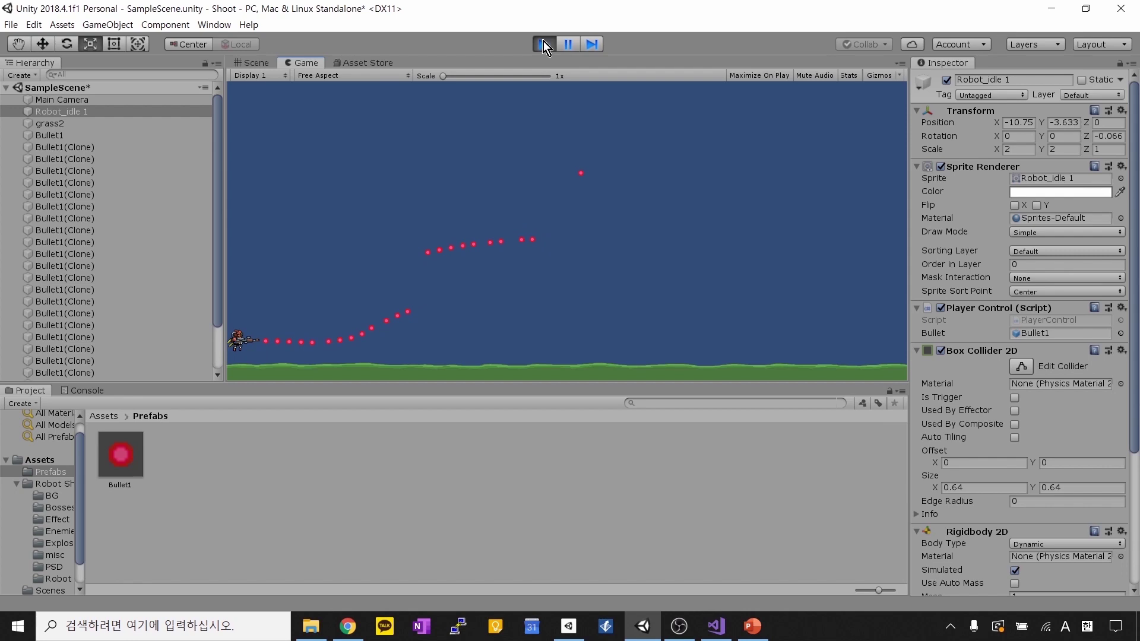
pyautogui.press('Left')
pyautogui.press('space')
pyautogui.press('Left')
pyautogui.press('space')
pyautogui.press('space')
pyautogui.press('space')
pyautogui.press('space')
pyautogui.press('space')
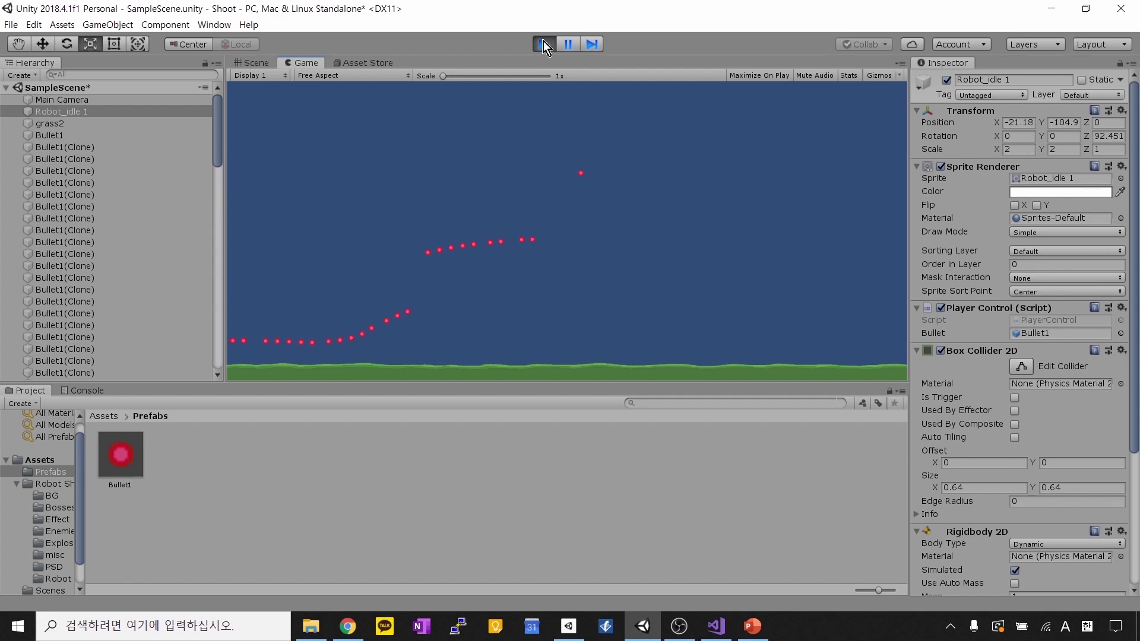
# Step: Look through the spawned Bullet1 clones in the Hierarchy and repeat the firing test in a fresh play session, ending with play mode stopped
pyautogui.scroll(-3, 56, 285)
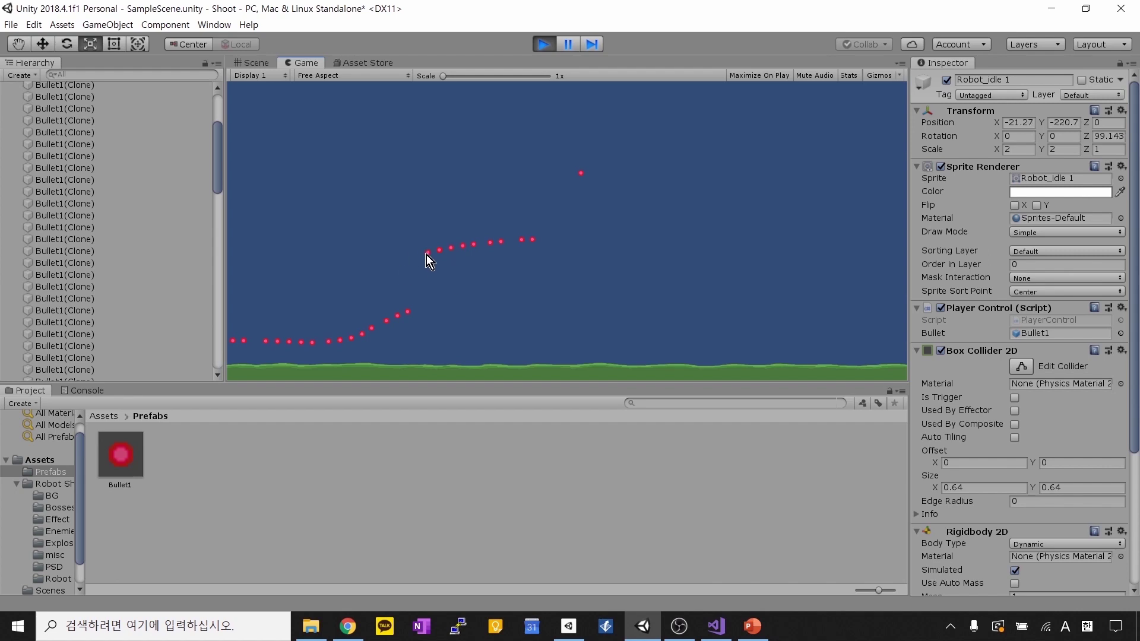
pyautogui.click(543, 45)
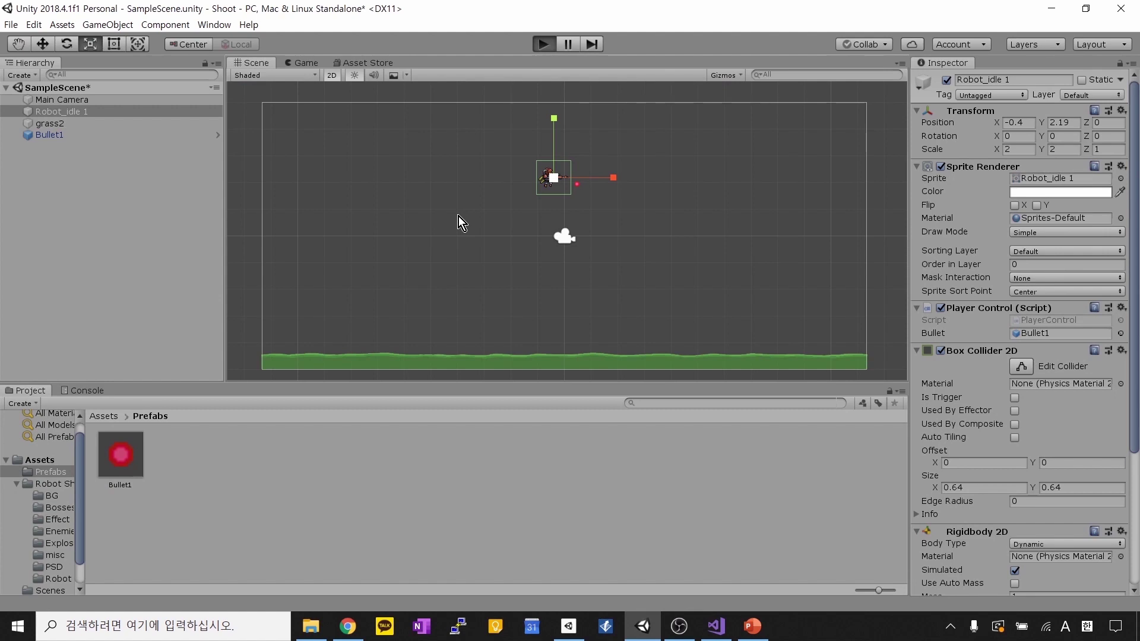
pyautogui.hotkey('ctrl', 'p')
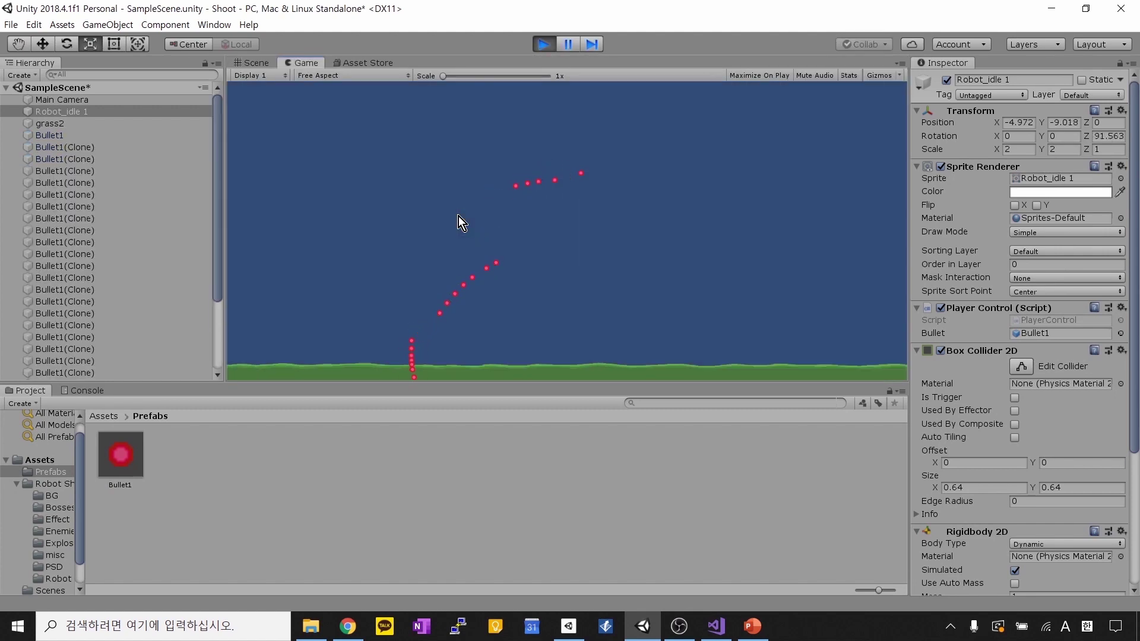
pyautogui.click(543, 45)
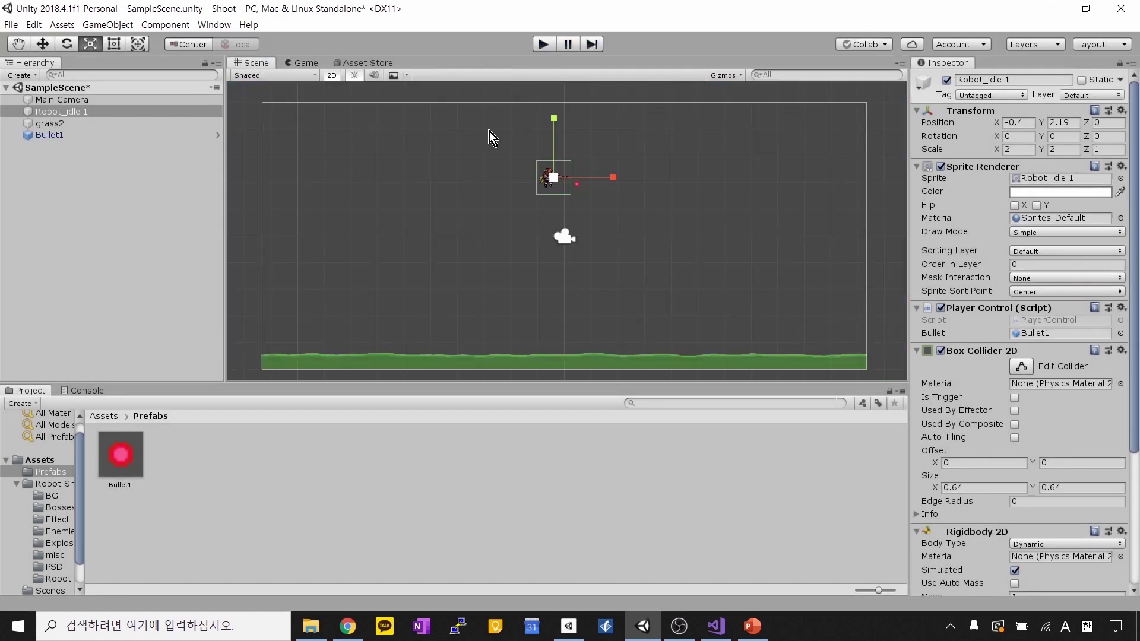
# Step: Move Bullet1 to the muzzle of the robot's gun with the Move tool, at about X 0.16, Y 2.14
pyautogui.click(576, 187)
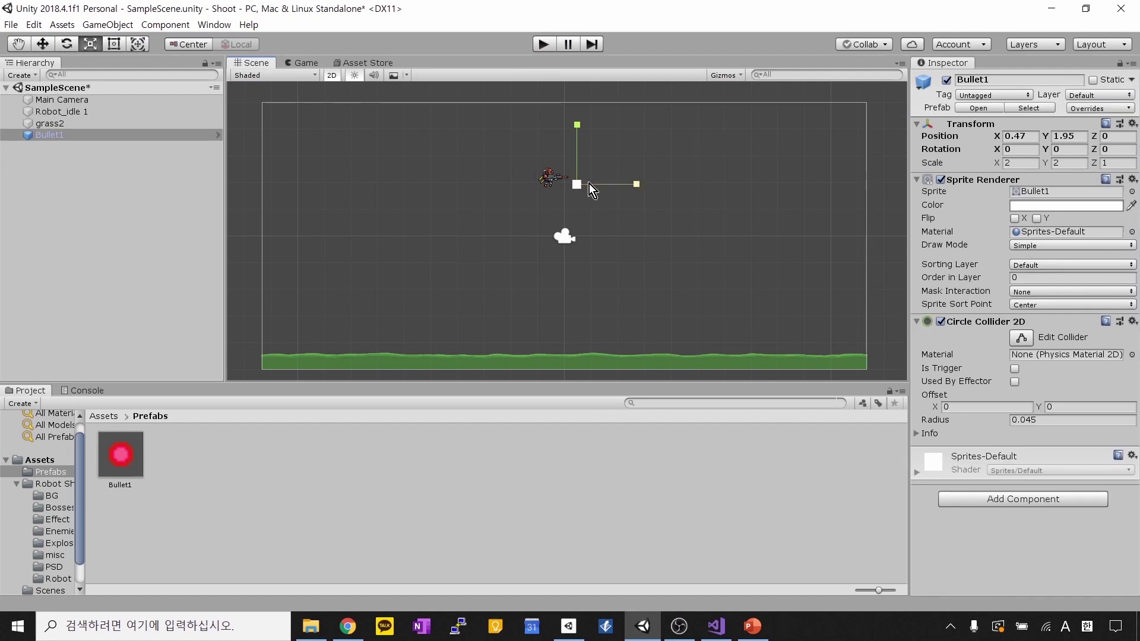
pyautogui.moveTo(577, 185); pyautogui.dragTo(549, 189)
pyautogui.hotkey('ctrl', 'z')
pyautogui.press('w')
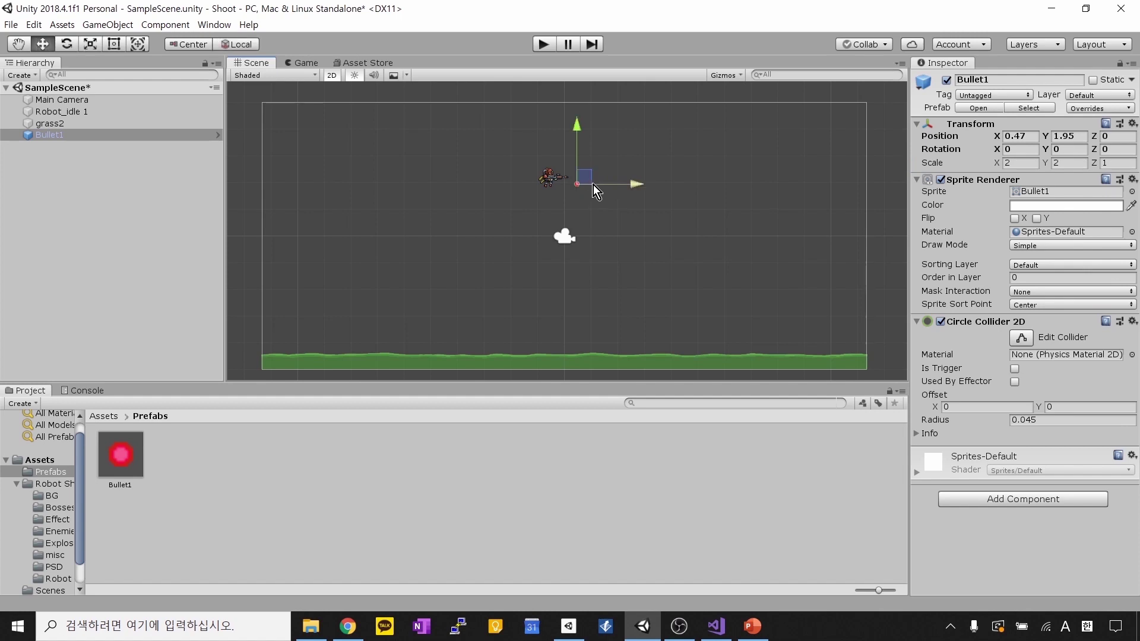
pyautogui.moveTo(589, 179)
pyautogui.mouseDown()
pyautogui.moveTo(561, 176)
pyautogui.moveTo(666, 203)
pyautogui.moveTo(583, 179)
pyautogui.mouseUp()
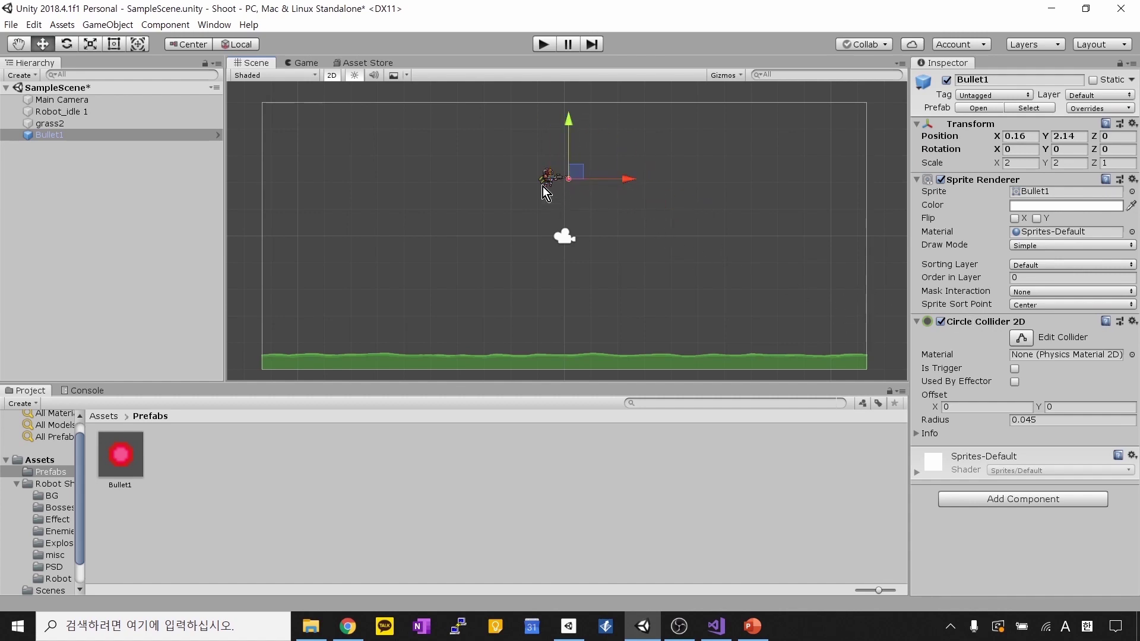
# Step: Run the game again, testing where bullets spawn while moving the robot to the left and firing, and stop play mode
pyautogui.click(563, 188)
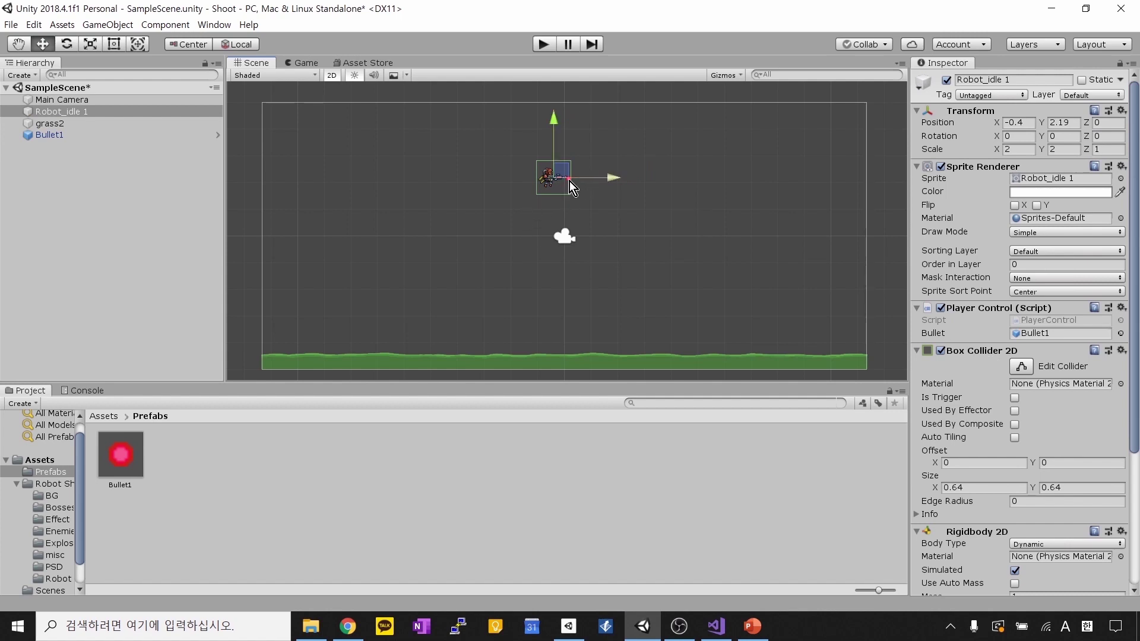
pyautogui.click(543, 44)
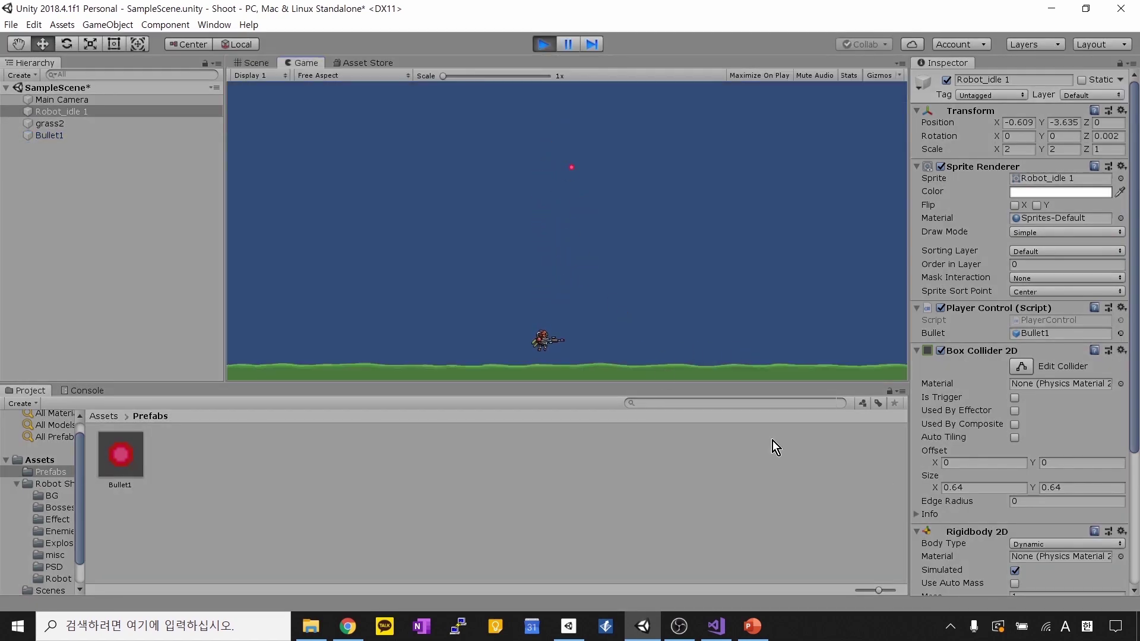
pyautogui.scroll(-5, 999, 522)
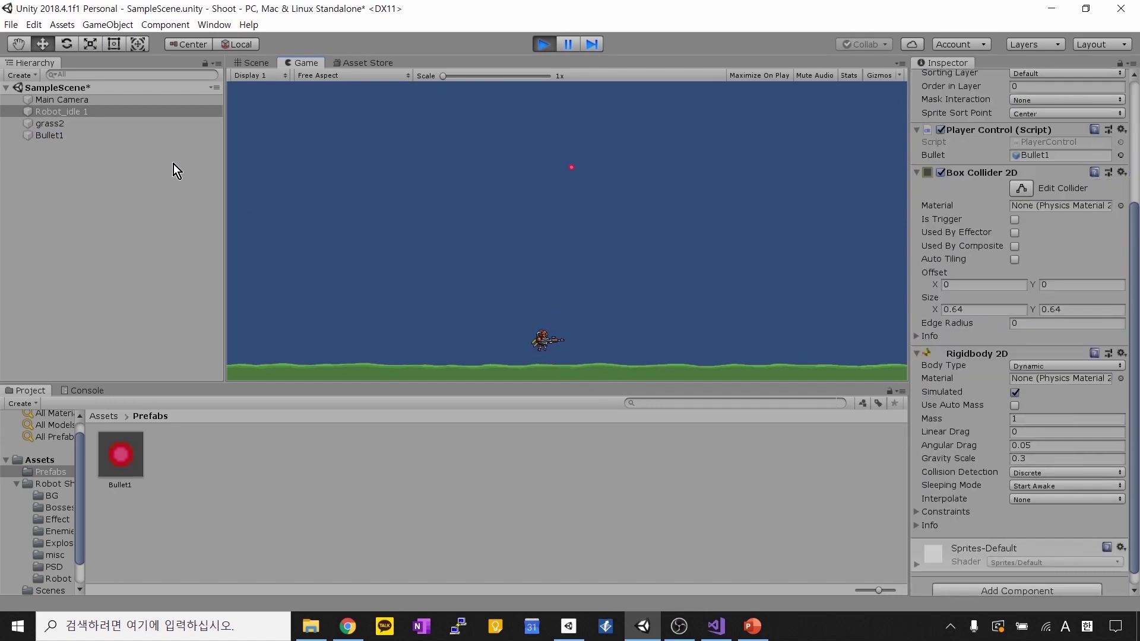
pyautogui.click(96, 114)
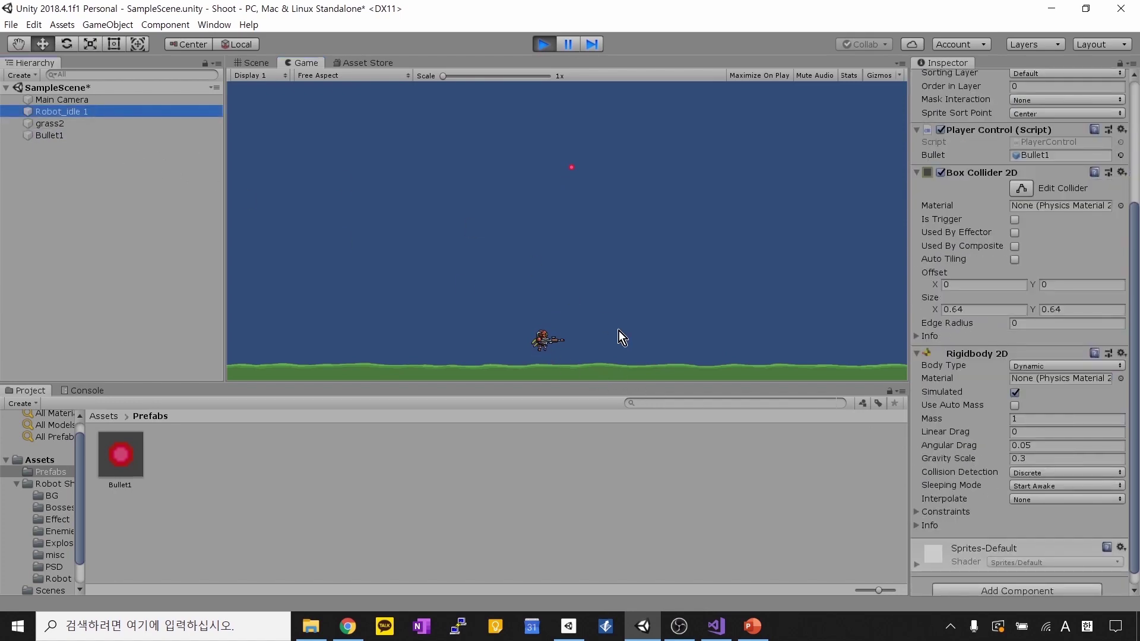
pyautogui.press('z')
pyautogui.click(559, 326)
pyautogui.press('Left')
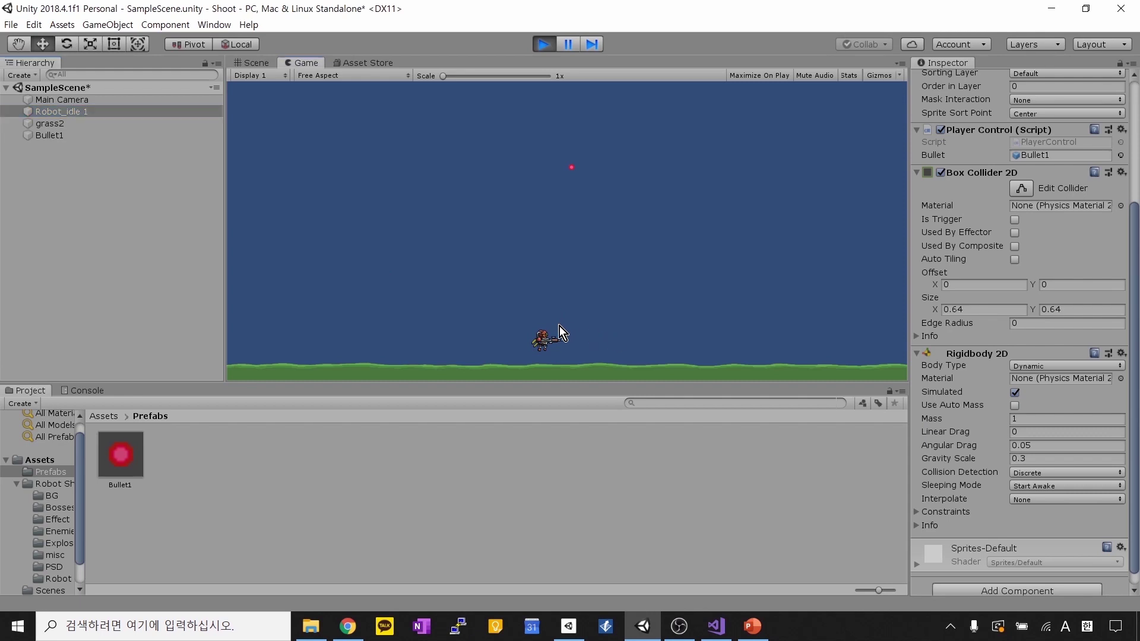
pyautogui.press('Left')
pyautogui.press('Left')
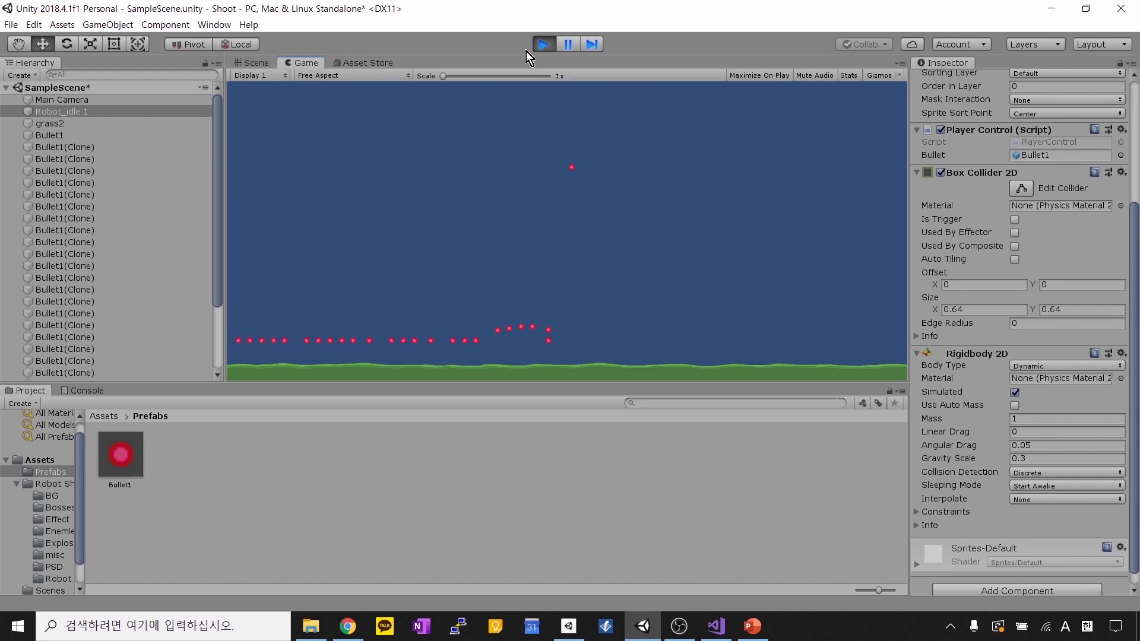
pyautogui.click(542, 42)
# Step: Move Bullet1 from the gun muzzle onto the middle of the robot
pyautogui.scroll(5, 558, 162)
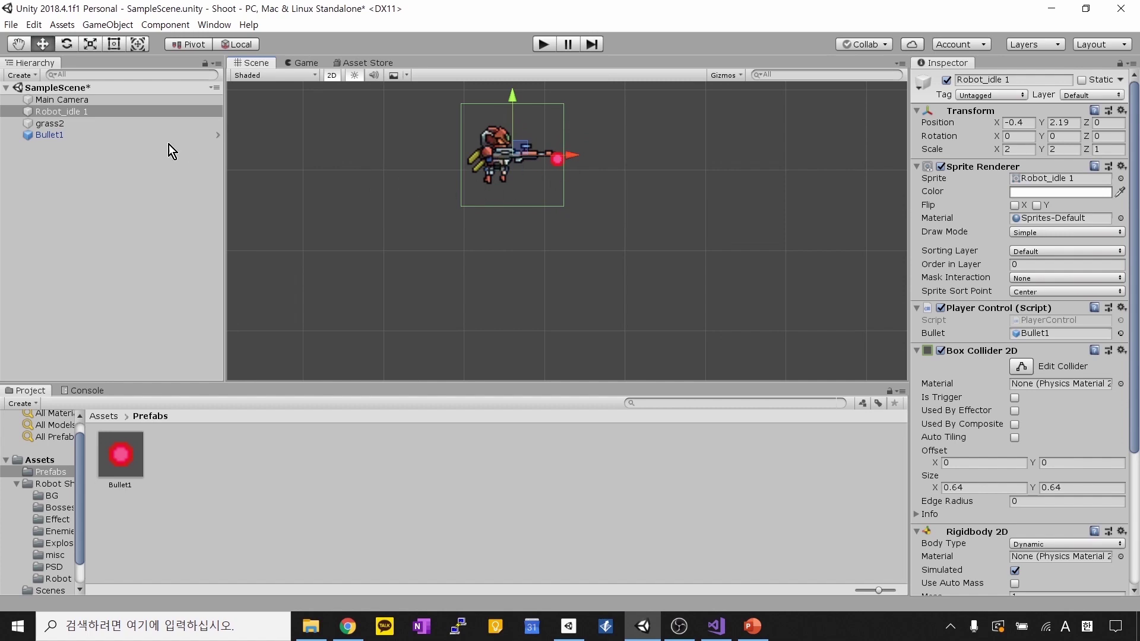
pyautogui.click(133, 137)
pyautogui.moveTo(569, 164); pyautogui.dragTo(519, 152)
pyautogui.click(481, 177)
# Step: Fine-position Bullet1 over the pivot of Robot_idle 1, at about X -0.423, Y 2.197
pyautogui.scroll(-3, 492, 187)
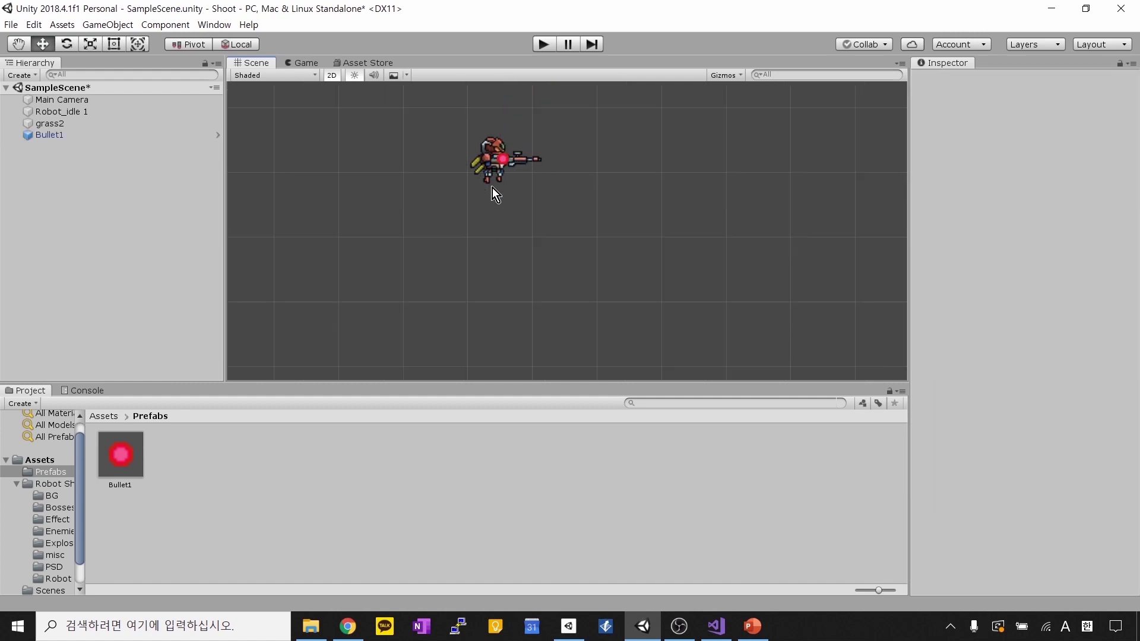
pyautogui.scroll(-1, 478, 216)
pyautogui.scroll(4, 449, 211)
pyautogui.moveTo(448, 211); pyautogui.dragTo(425, 301, button='middle')
pyautogui.scroll(5, 531, 265)
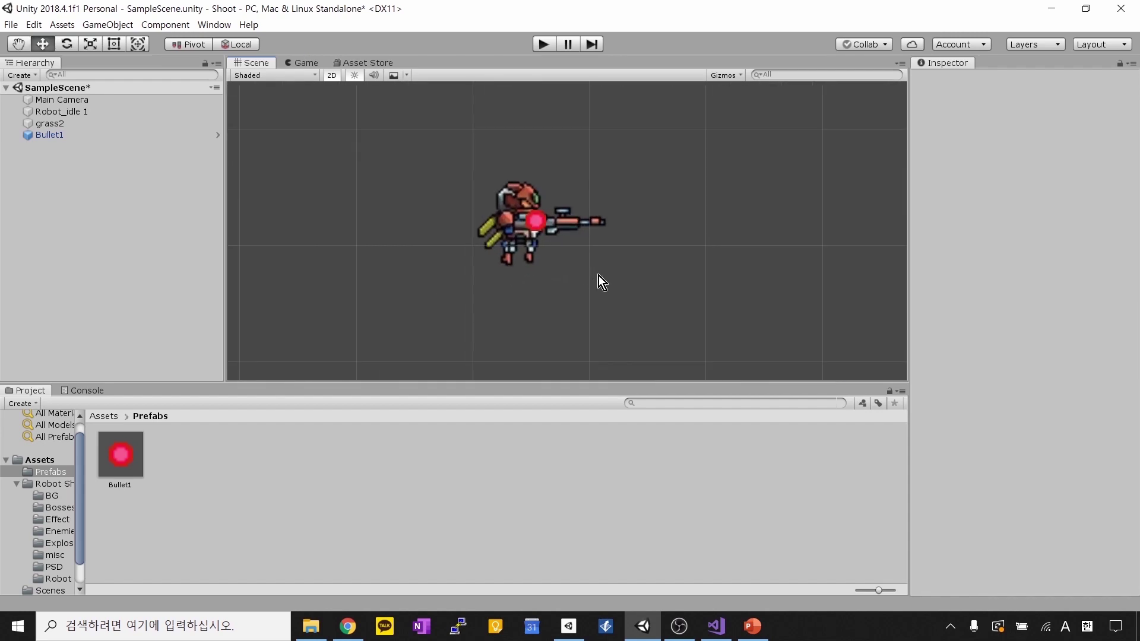
pyautogui.click(496, 247)
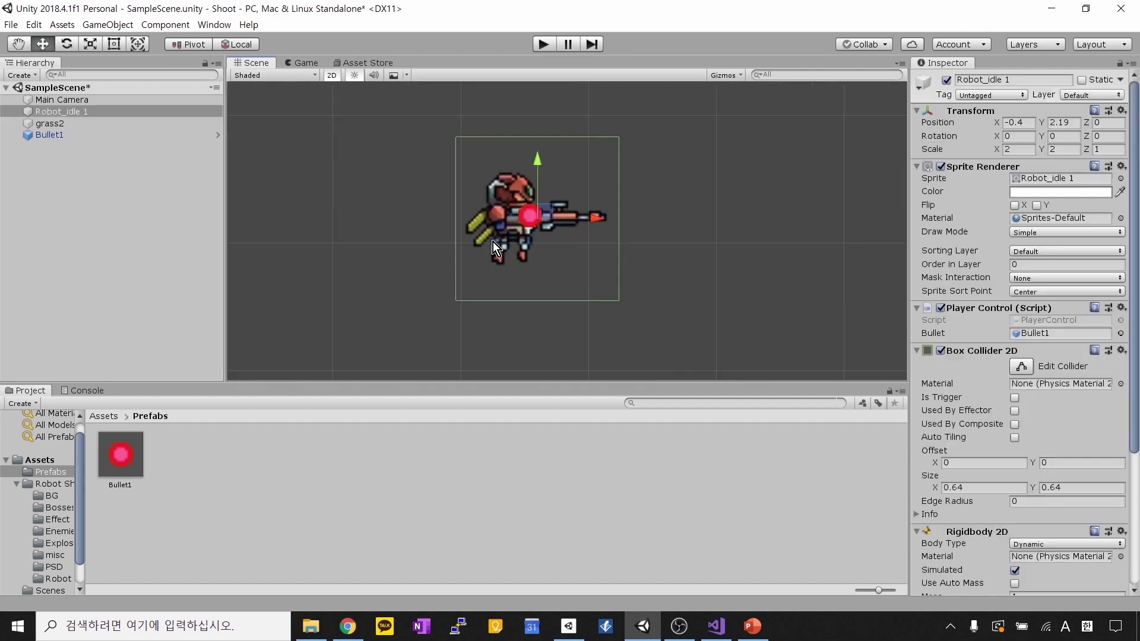
pyautogui.click(533, 219)
pyautogui.moveTo(537, 214); pyautogui.dragTo(537, 218)
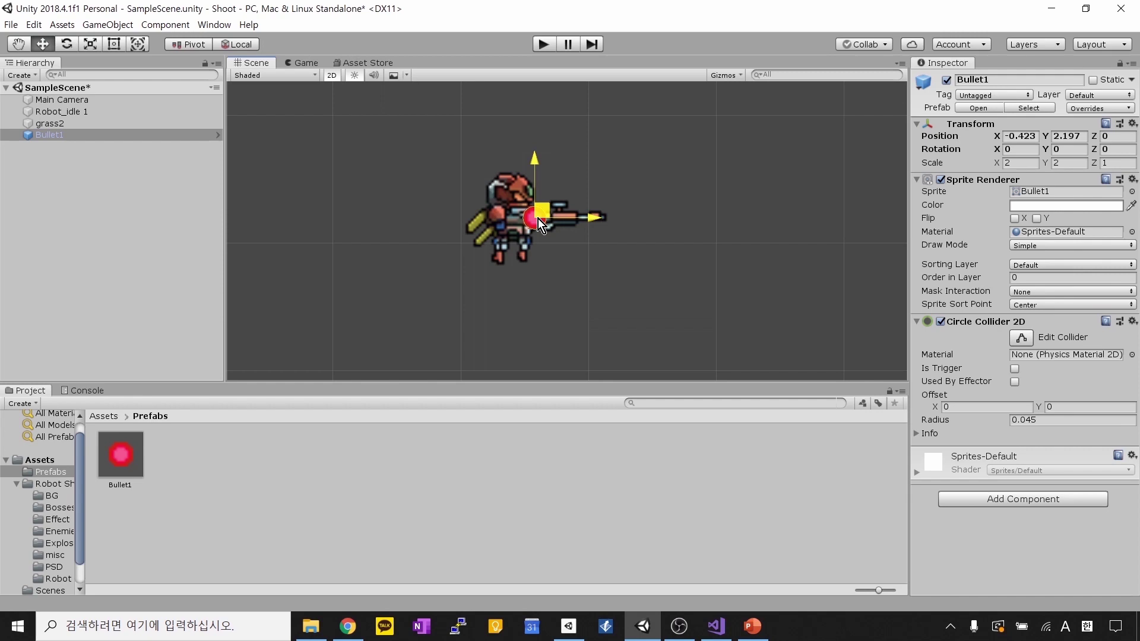
pyautogui.moveTo(537, 218); pyautogui.dragTo(538, 218)
# Step: Compare the pivot positions of Robot_idle 1 and Bullet1 by selecting the two objects alternately
pyautogui.click(507, 235)
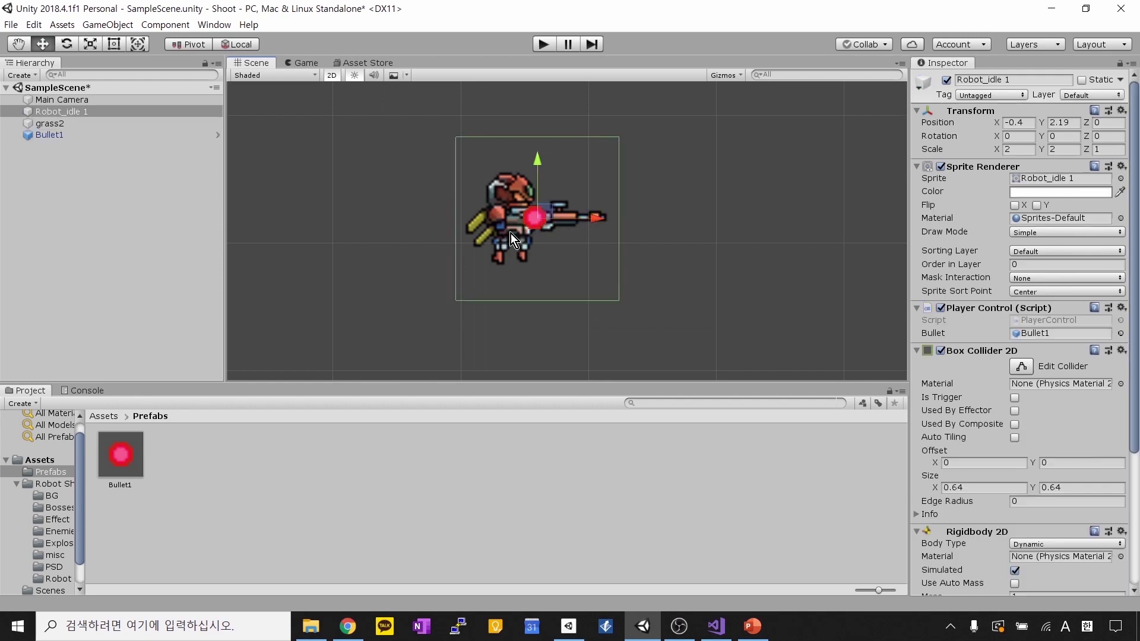
pyautogui.click(528, 223)
pyautogui.click(517, 250)
pyautogui.click(530, 225)
pyautogui.click(521, 247)
pyautogui.click(533, 223)
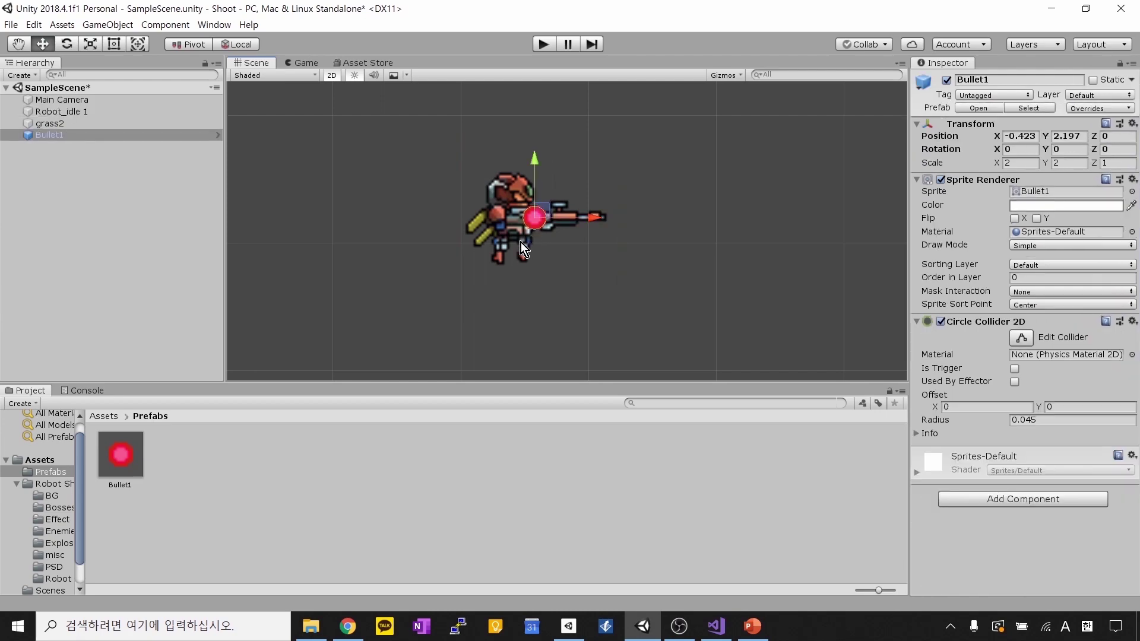
# Step: Compare the collider settings of Robot_idle 1 and Bullet1, and nudge the robot slightly to the left in the scene
pyautogui.click(521, 243)
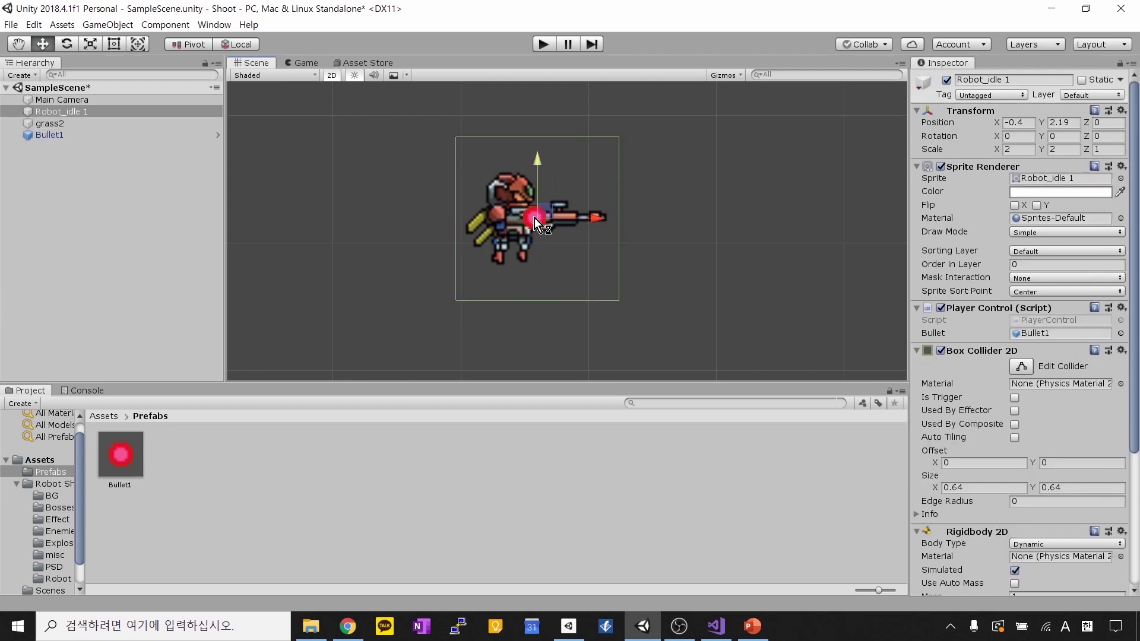
pyautogui.click(535, 221)
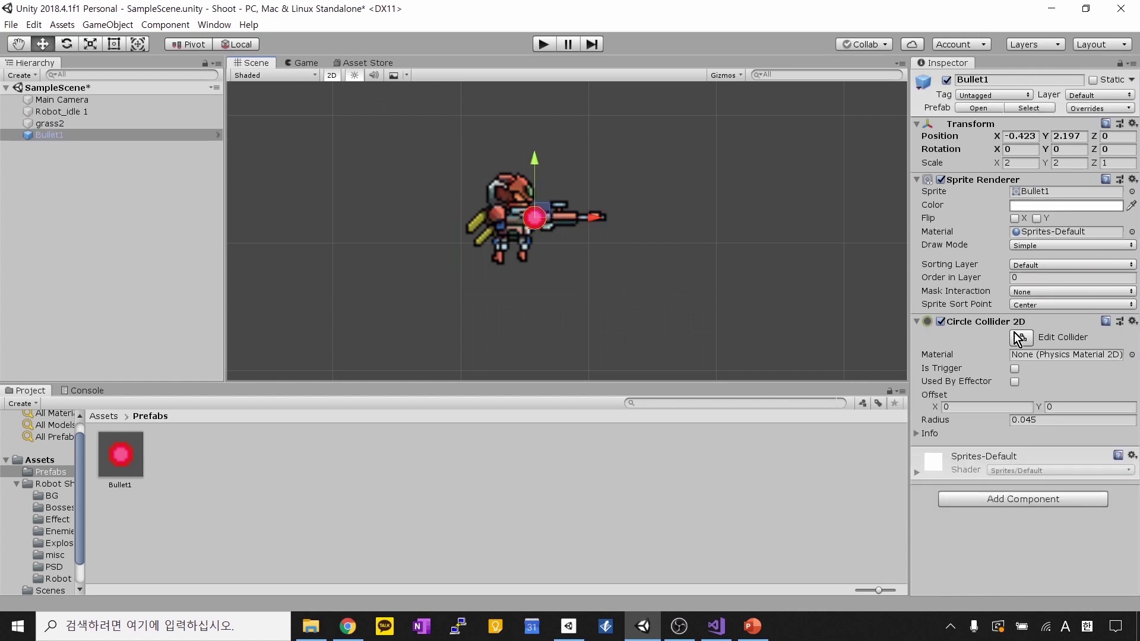
pyautogui.click(516, 240)
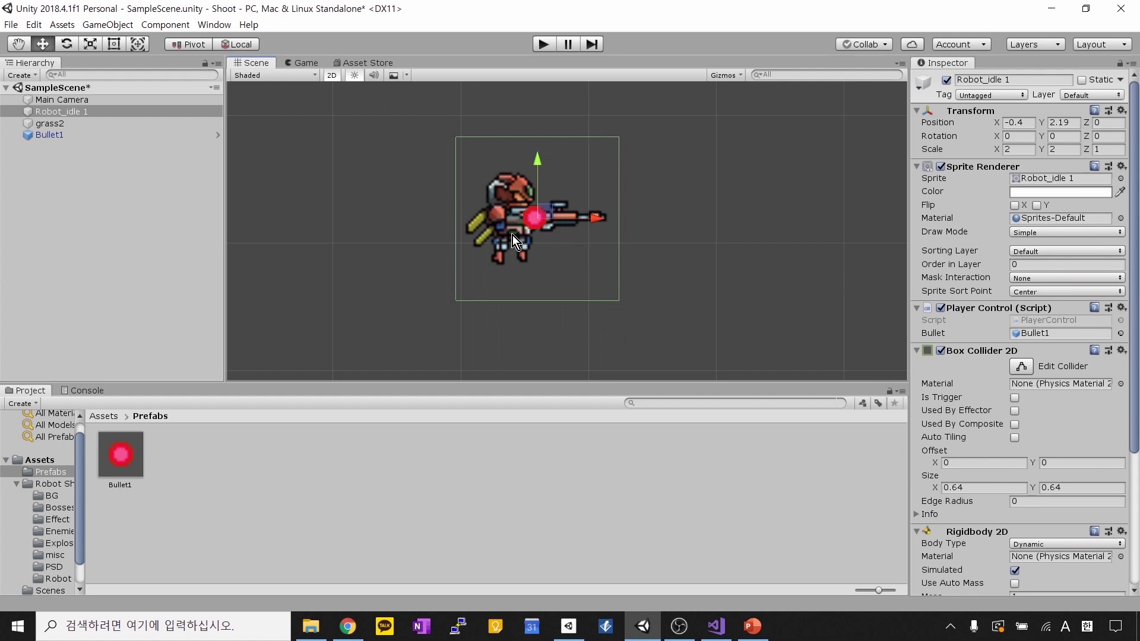
pyautogui.scroll(-3, 1022, 488)
pyautogui.moveTo(564, 221)
pyautogui.mouseDown()
pyautogui.moveTo(432, 223)
pyautogui.moveTo(586, 237)
pyautogui.moveTo(561, 236)
pyautogui.mouseUp()
# Step: Move Bullet1 horizontally out of the robot to just beyond the gun muzzle, at about X 0.25
pyautogui.click(529, 218)
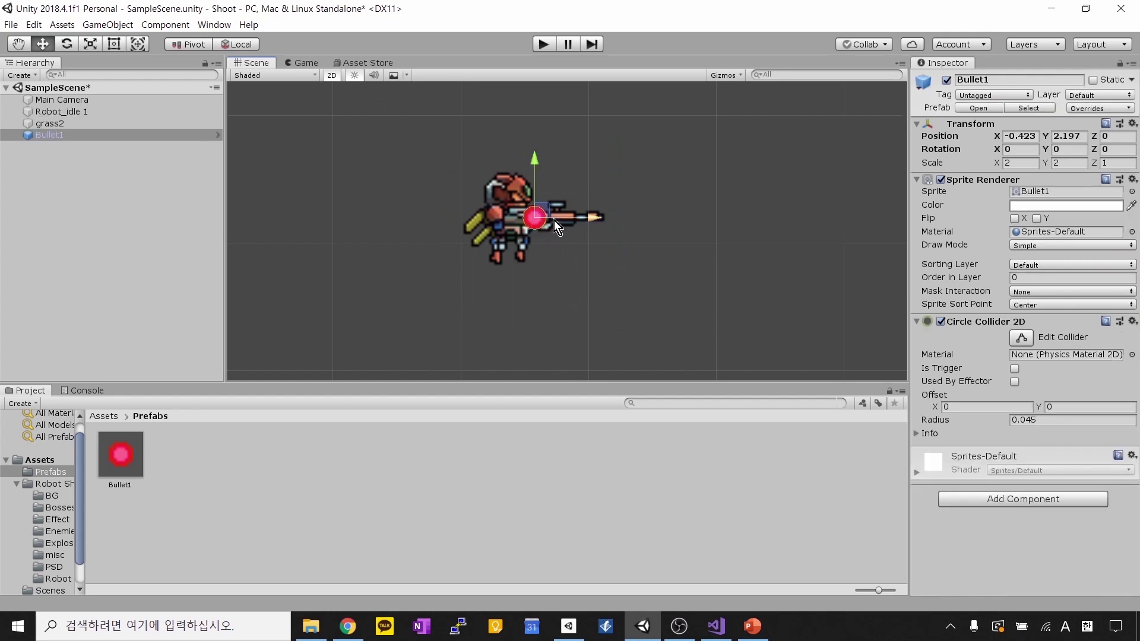
pyautogui.moveTo(559, 218); pyautogui.dragTo(648, 236)
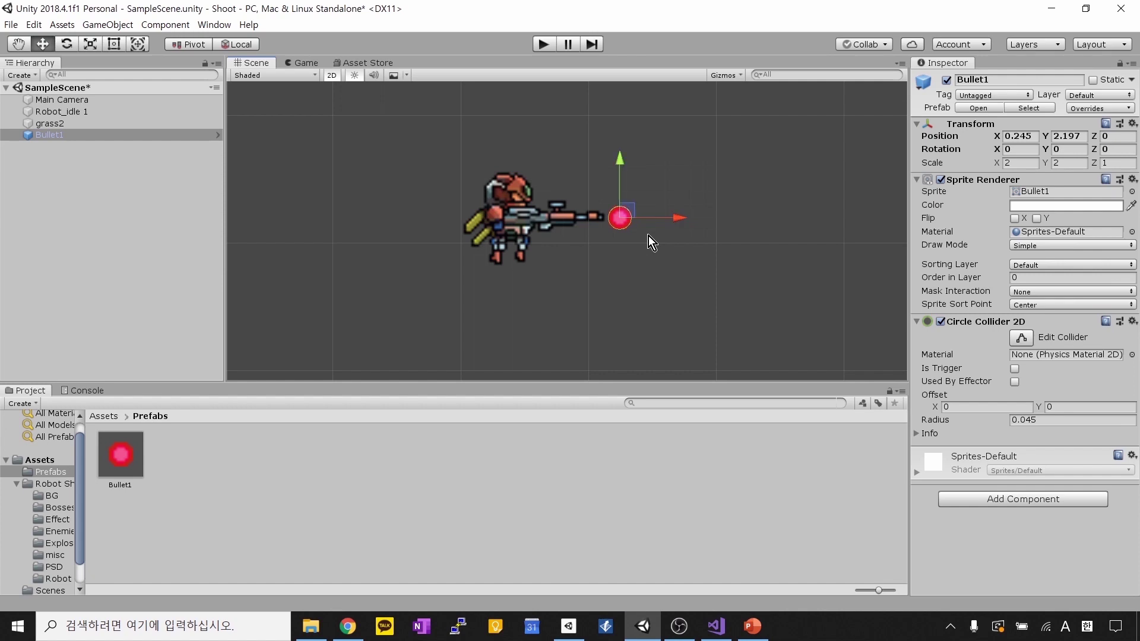
pyautogui.click(567, 219)
pyautogui.click(622, 217)
pyautogui.moveTo(624, 217); pyautogui.dragTo(641, 217)
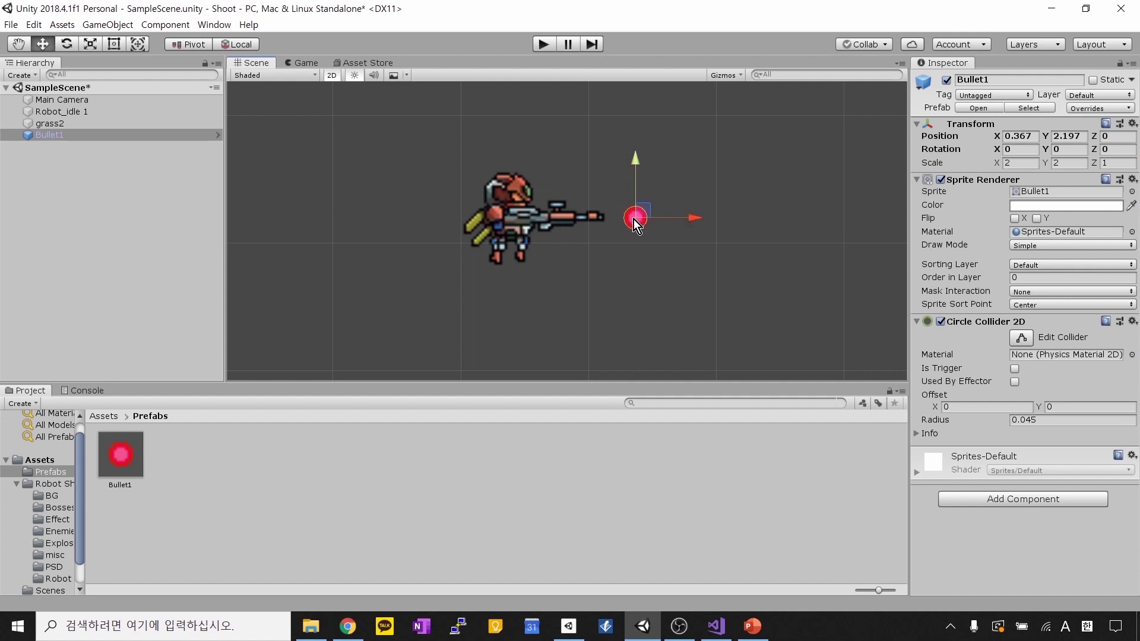
pyautogui.moveTo(652, 223); pyautogui.dragTo(640, 225)
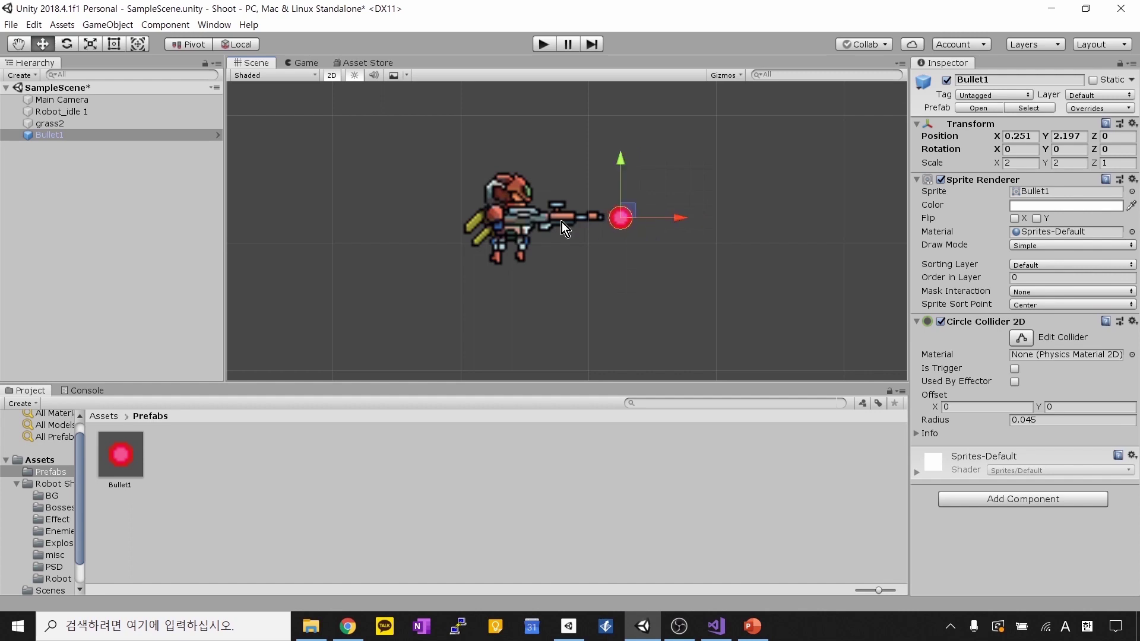
# Step: Shrink the robot's Box Collider 2D on all four sides to fit the sprite, about 0.556 by 0.379 in size
pyautogui.click(562, 222)
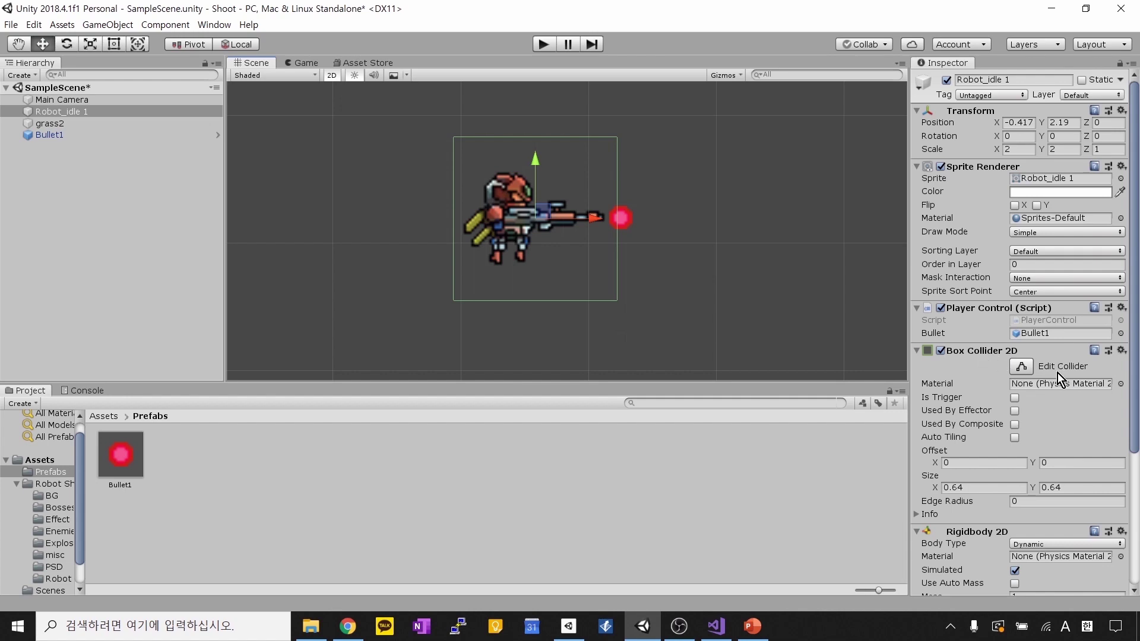
pyautogui.click(1021, 368)
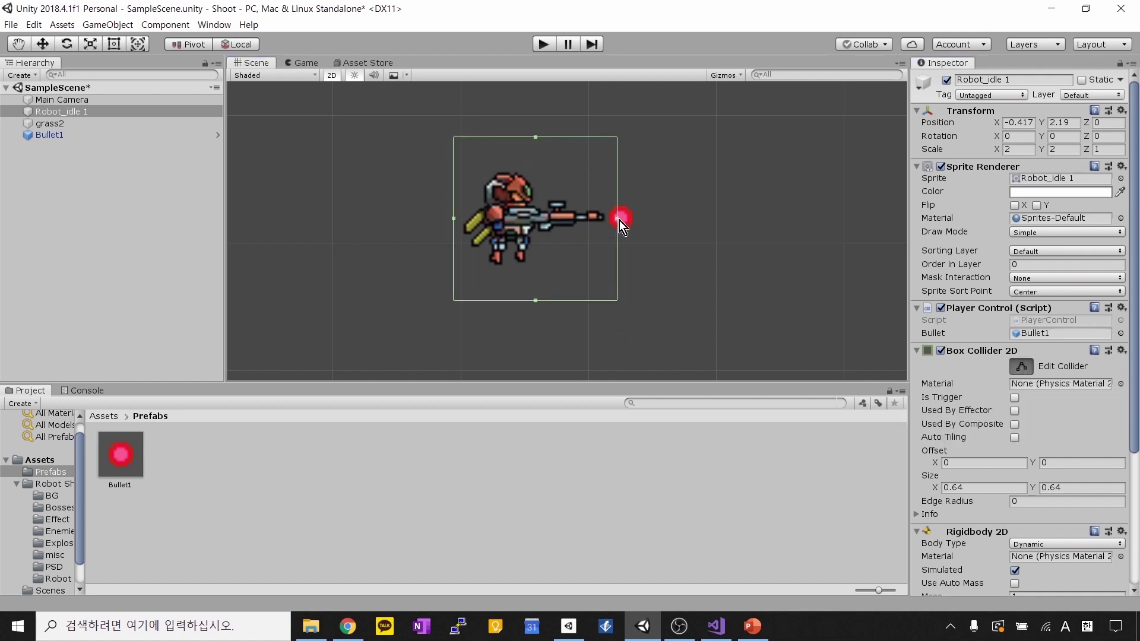
pyautogui.moveTo(618, 220); pyautogui.dragTo(604, 223)
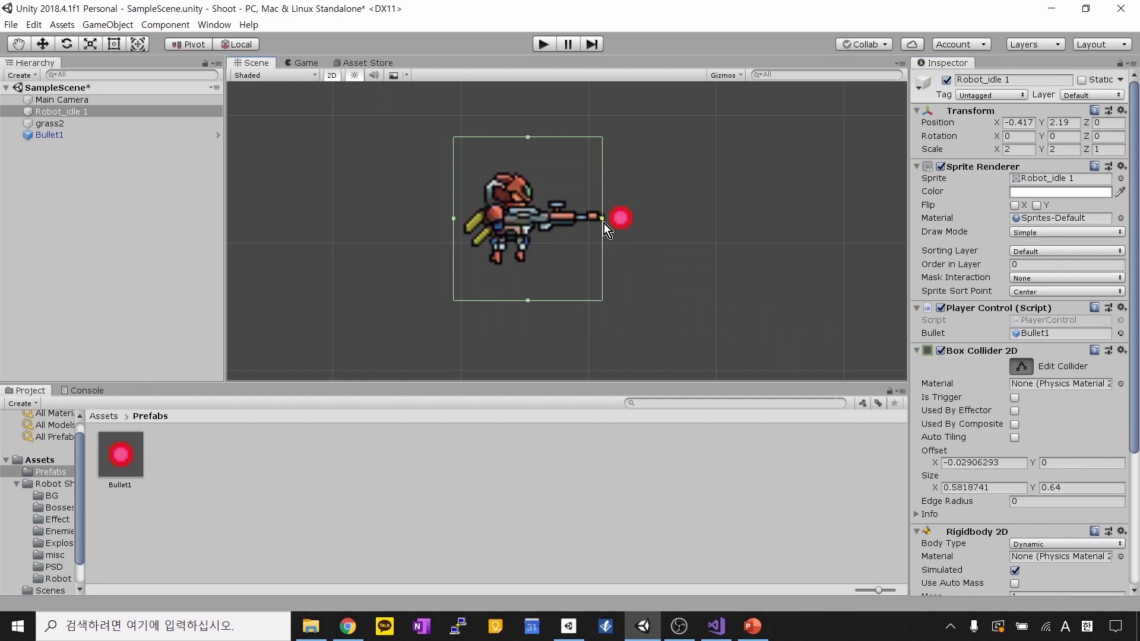
pyautogui.moveTo(529, 142); pyautogui.dragTo(521, 174)
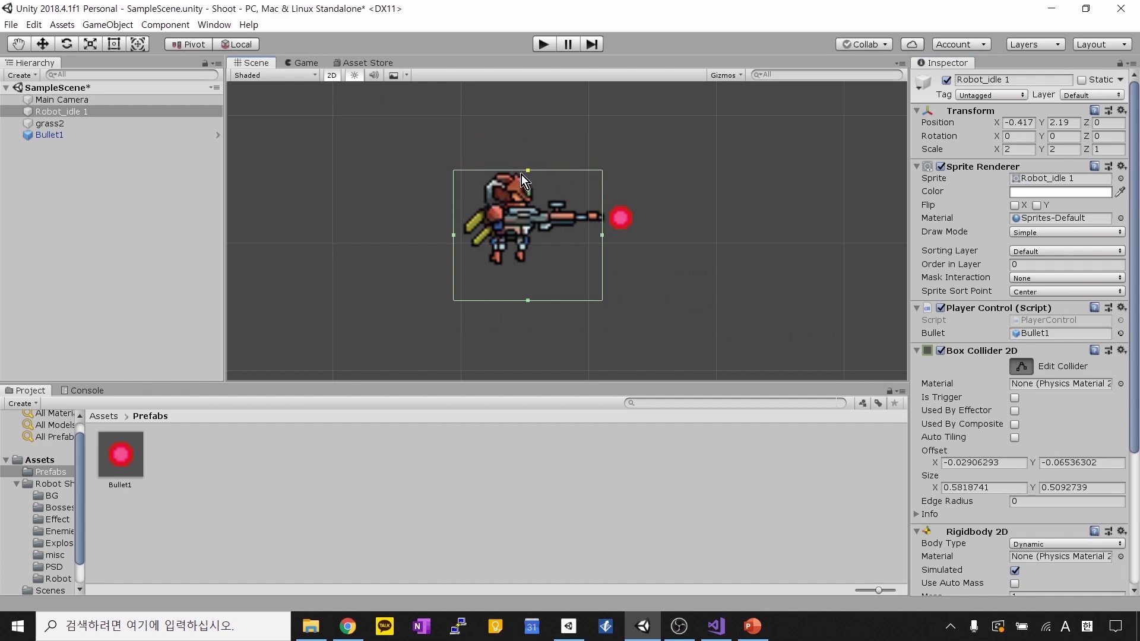
pyautogui.moveTo(529, 305); pyautogui.dragTo(529, 272)
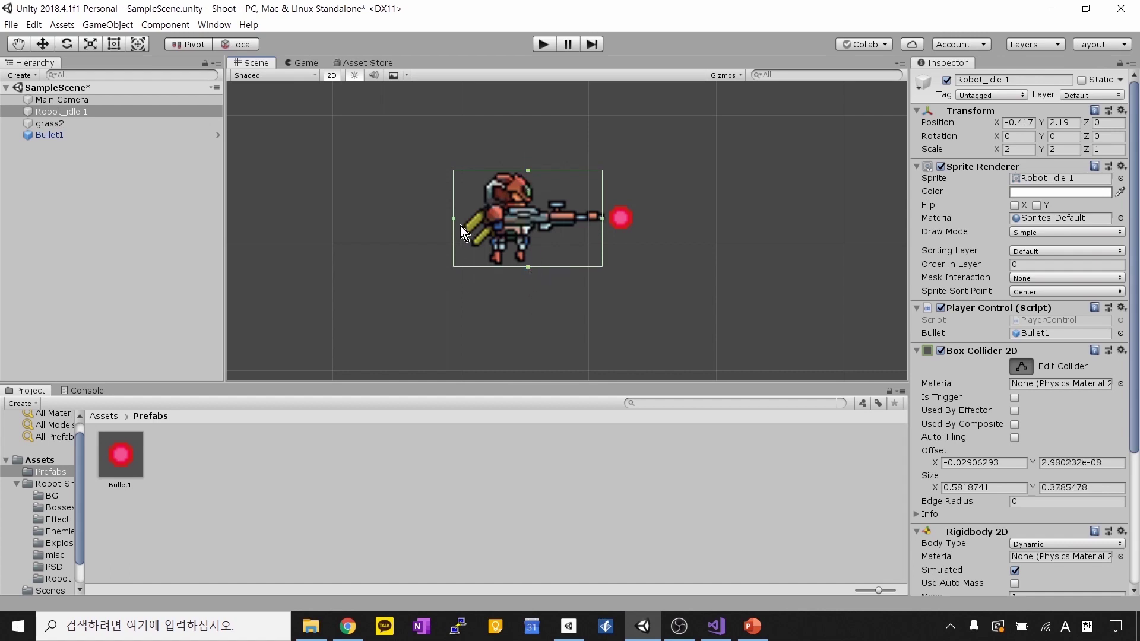
pyautogui.moveTo(457, 225); pyautogui.dragTo(463, 225)
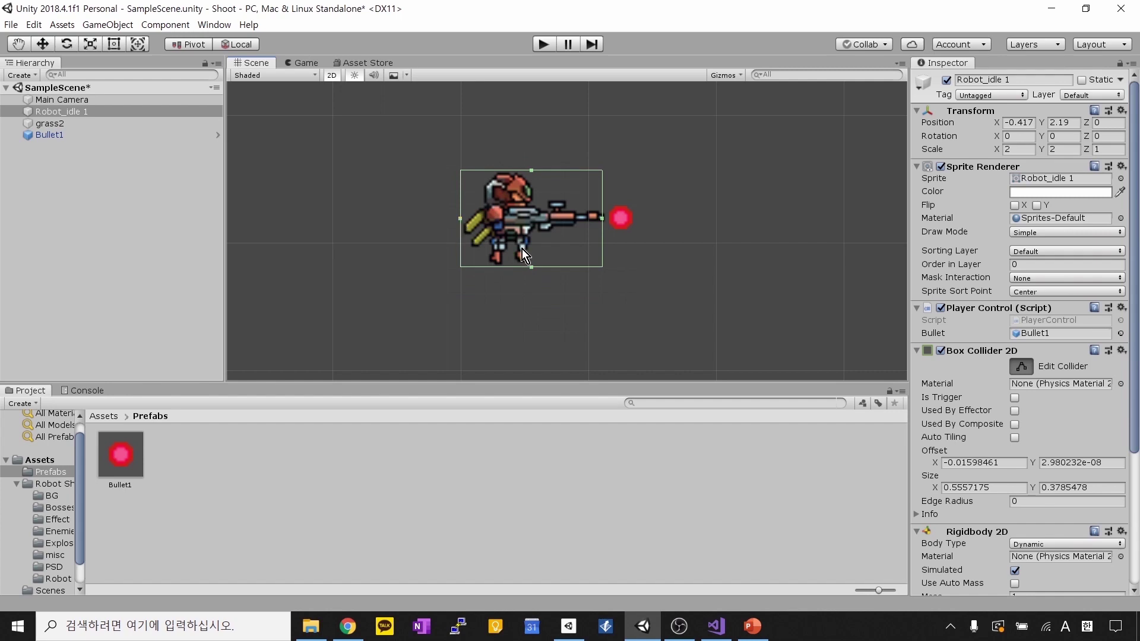
pyautogui.click(621, 307)
# Step: Shift Bullet1 farther away from the gun muzzle and raise the robot to about Y 2.37
pyautogui.click(620, 218)
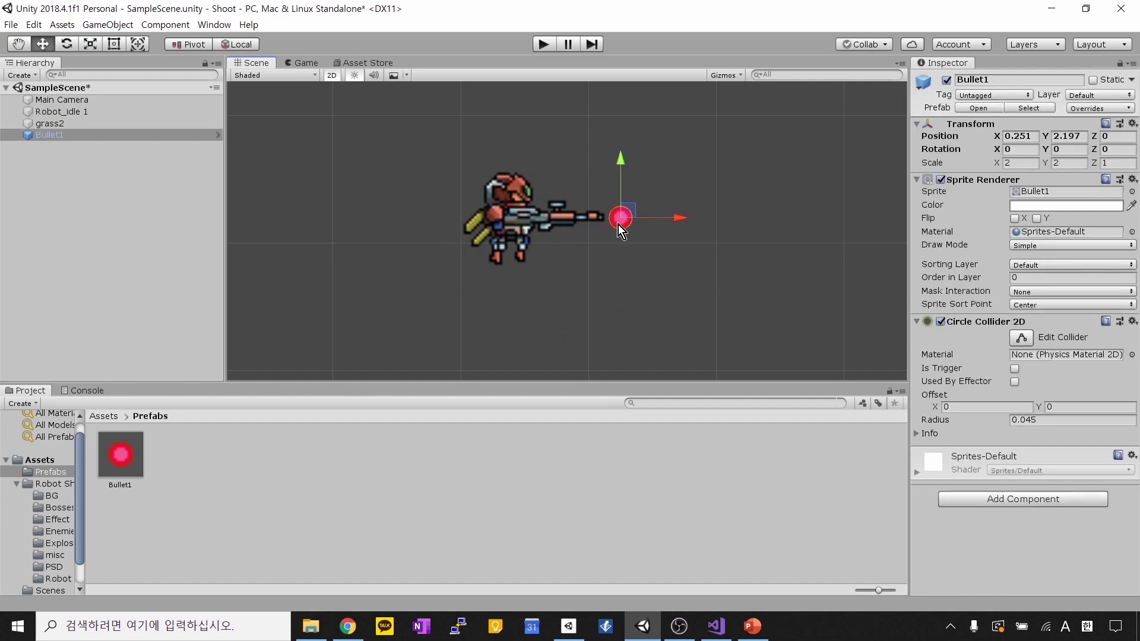
pyautogui.click(567, 221)
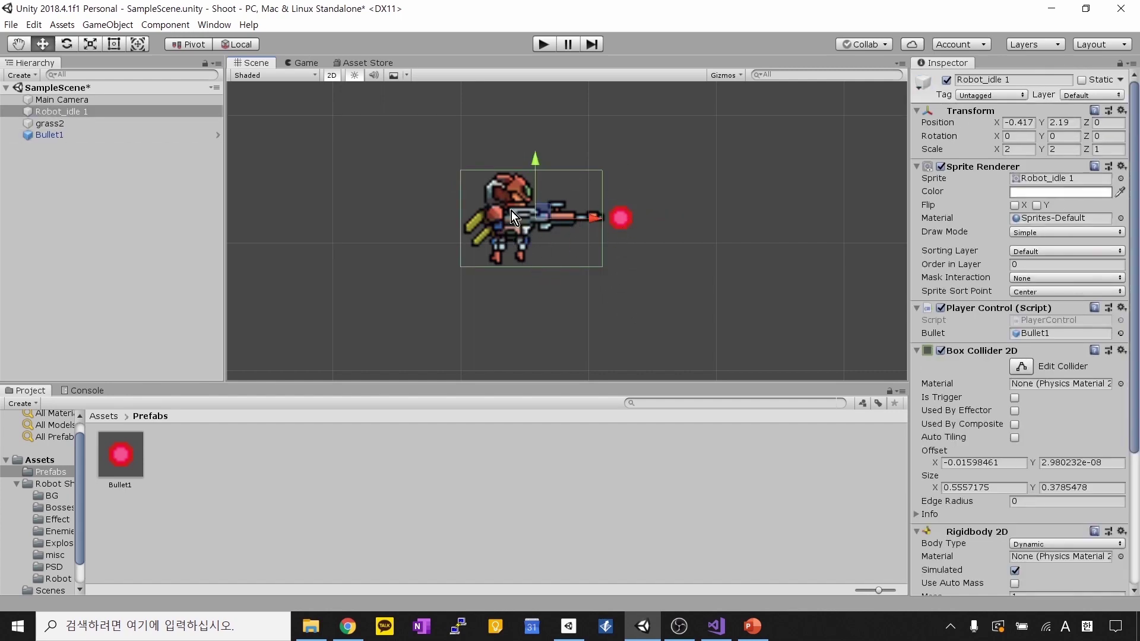
pyautogui.scroll(-1, 688, 283)
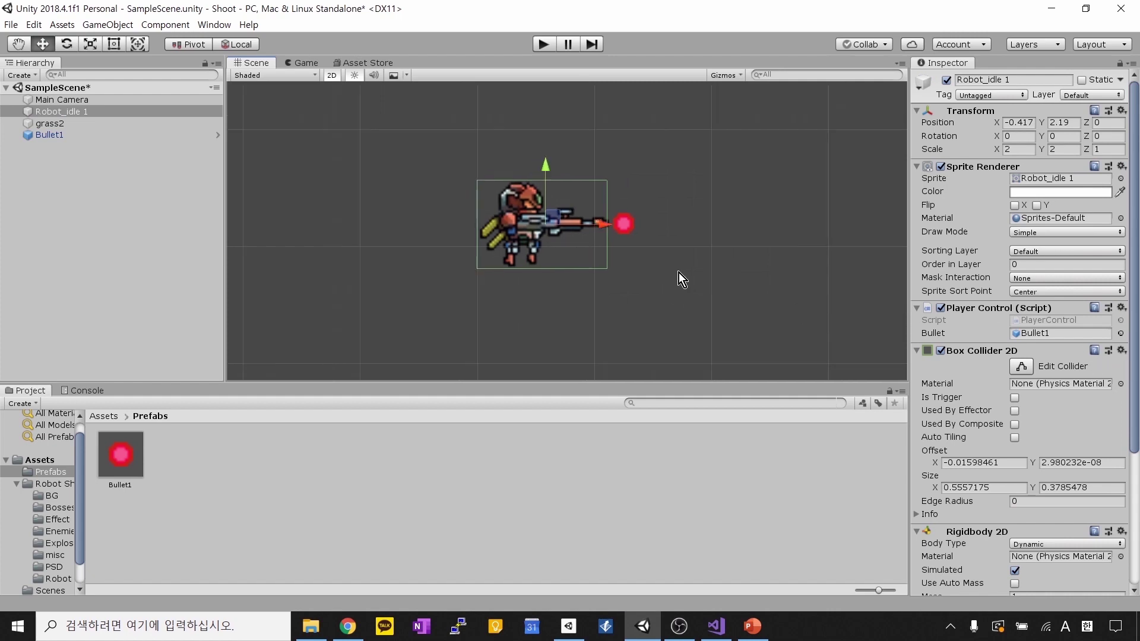
pyautogui.click(625, 225)
pyautogui.moveTo(651, 227)
pyautogui.mouseDown()
pyautogui.moveTo(567, 226)
pyautogui.moveTo(631, 235)
pyautogui.mouseUp()
pyautogui.moveTo(600, 234); pyautogui.dragTo(672, 242)
pyautogui.click(519, 210)
pyautogui.moveTo(547, 212); pyautogui.dragTo(546, 191)
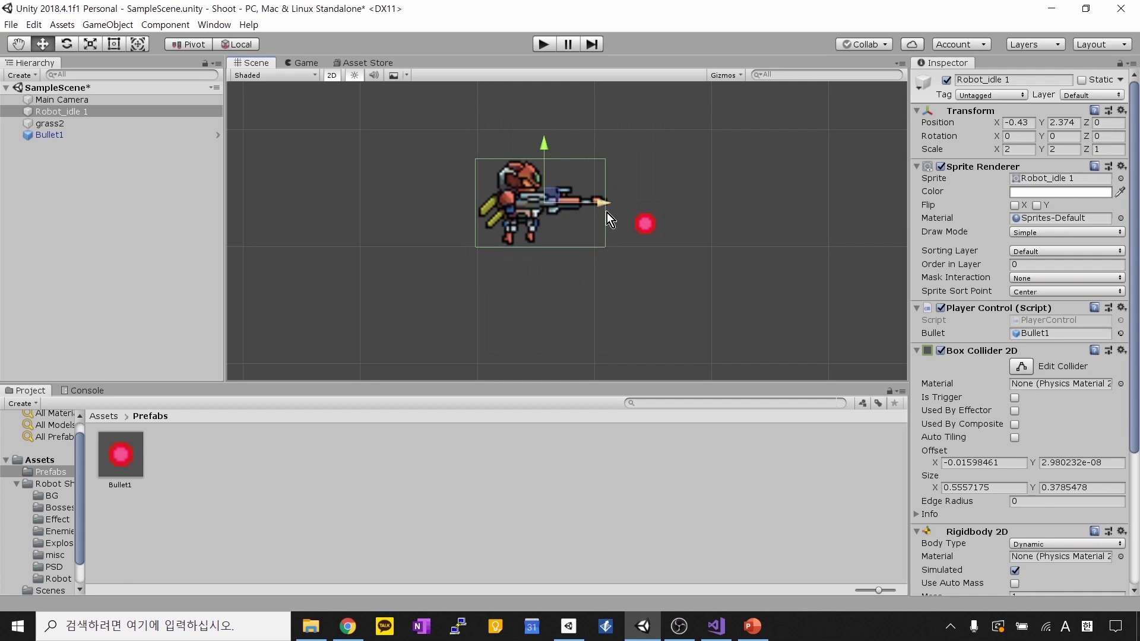
# Step: Move Bullet1 back in line with the raised gun's muzzle, at about X 0.21, Y 2.39
pyautogui.click(638, 226)
pyautogui.moveTo(652, 226); pyautogui.dragTo(624, 194)
pyautogui.click(549, 205)
pyautogui.click(618, 197)
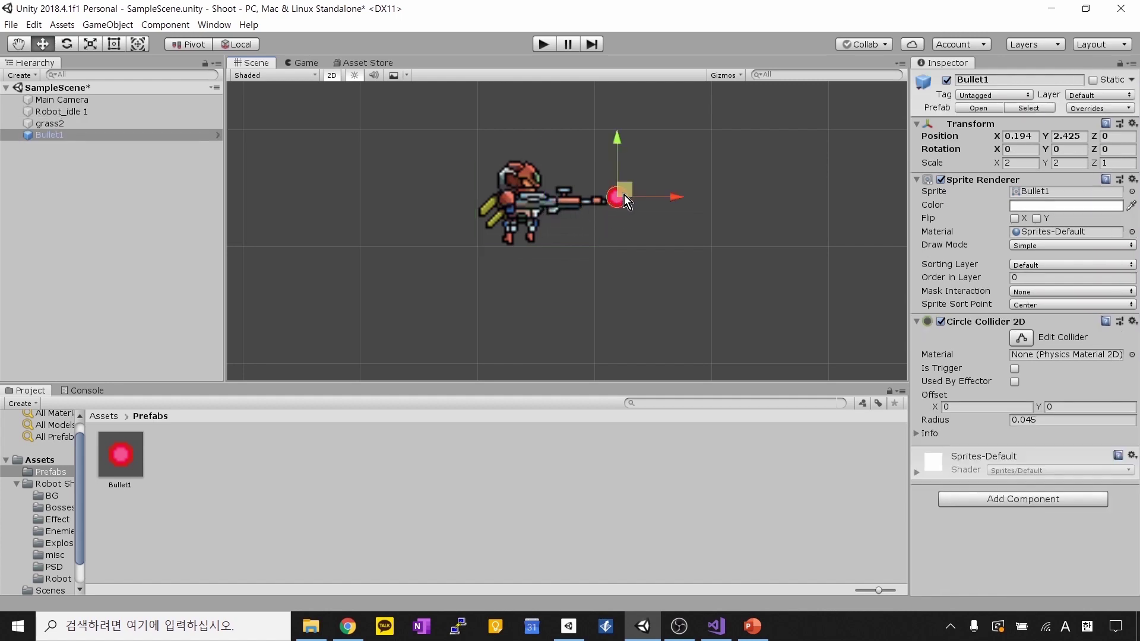
pyautogui.moveTo(624, 195)
pyautogui.mouseDown()
pyautogui.moveTo(545, 195)
pyautogui.moveTo(628, 195)
pyautogui.mouseUp()
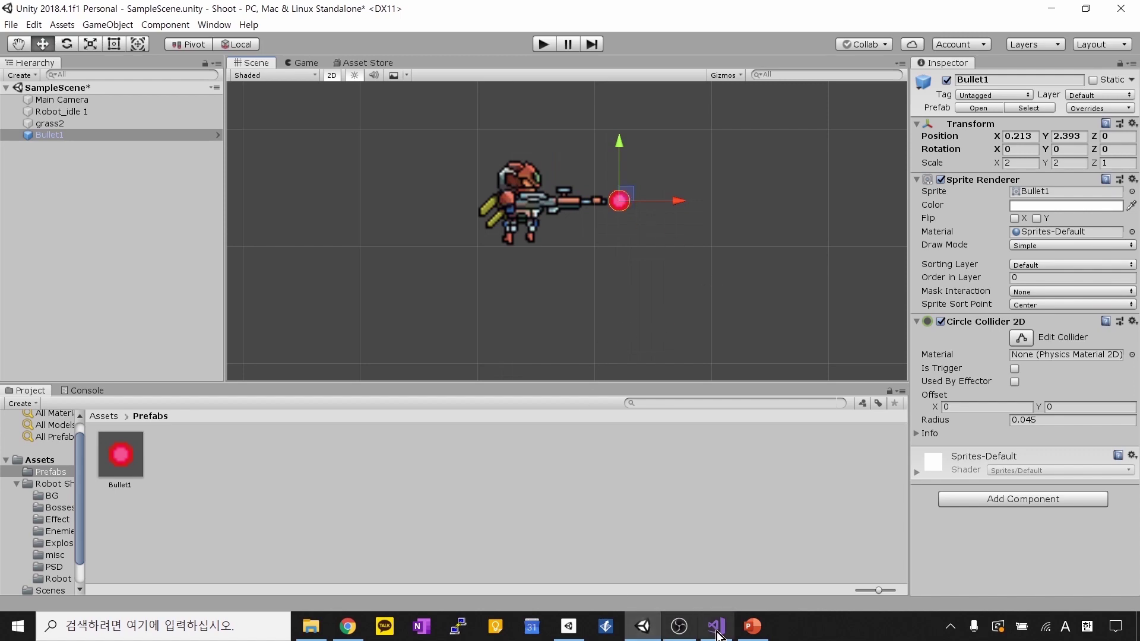
# Step: Switch to the PlayerControl.cs script in Visual Studio
pyautogui.click(757, 632)
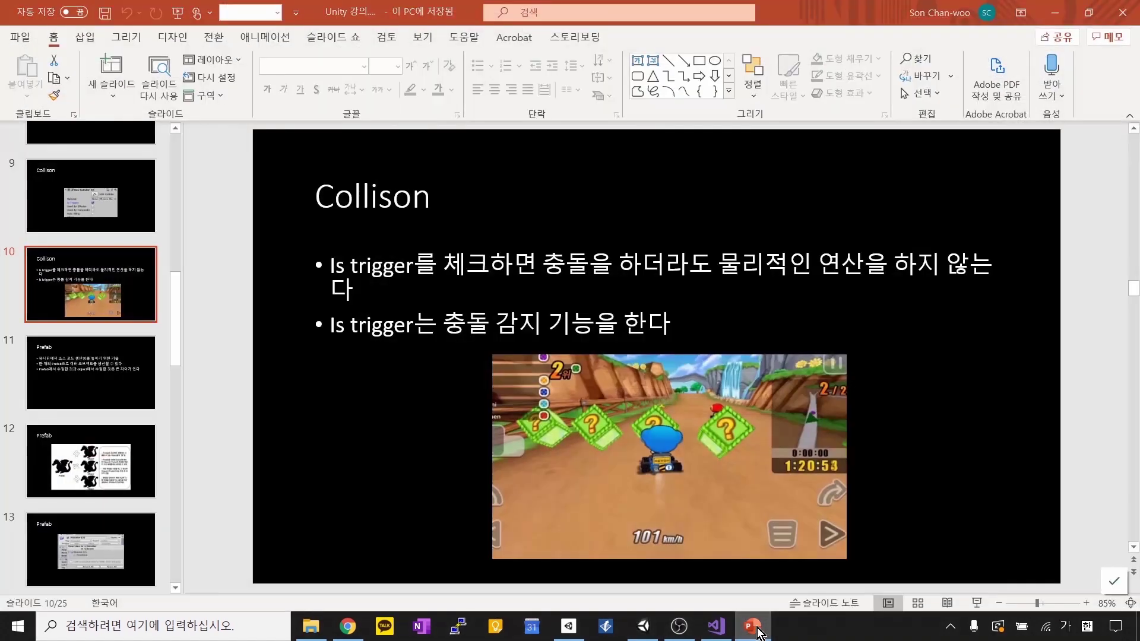
pyautogui.click(754, 631)
pyautogui.click(720, 632)
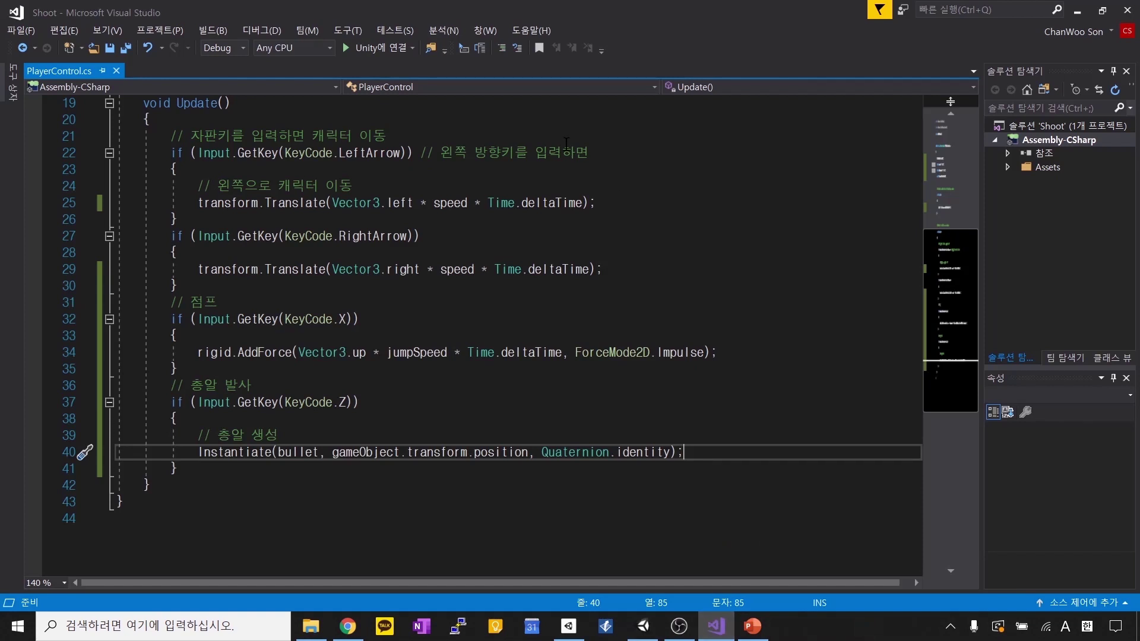
# Step: Replace gameObject.transform.position in the bullet's Instantiate call with an empty new Vector3()
pyautogui.click(372, 451)
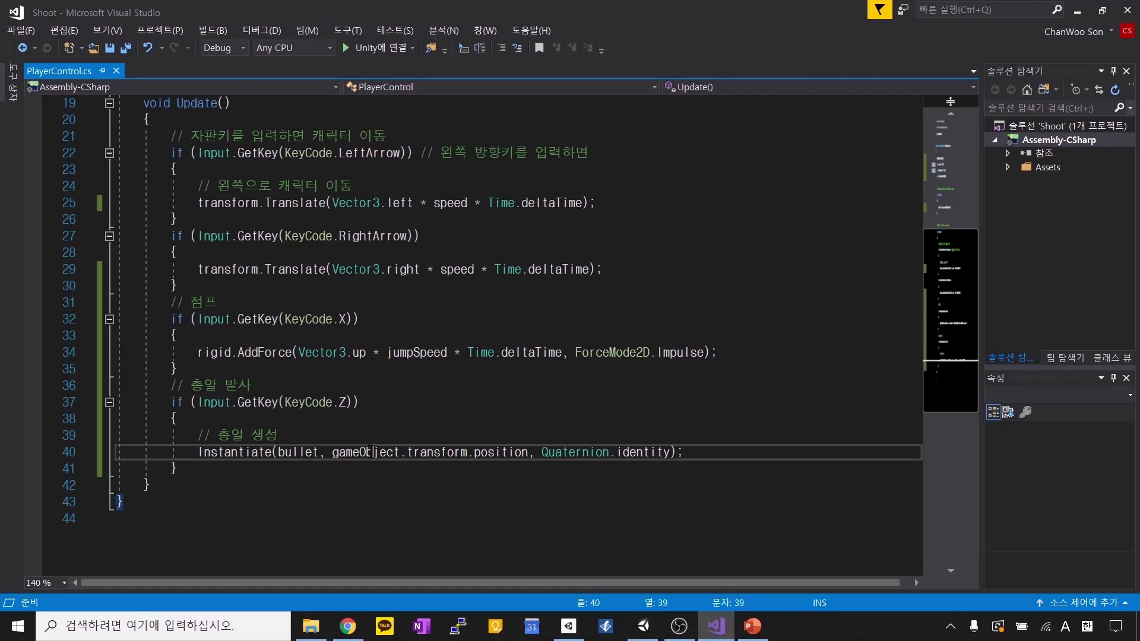
pyautogui.doubleClick(460, 452)
pyautogui.doubleClick(527, 452)
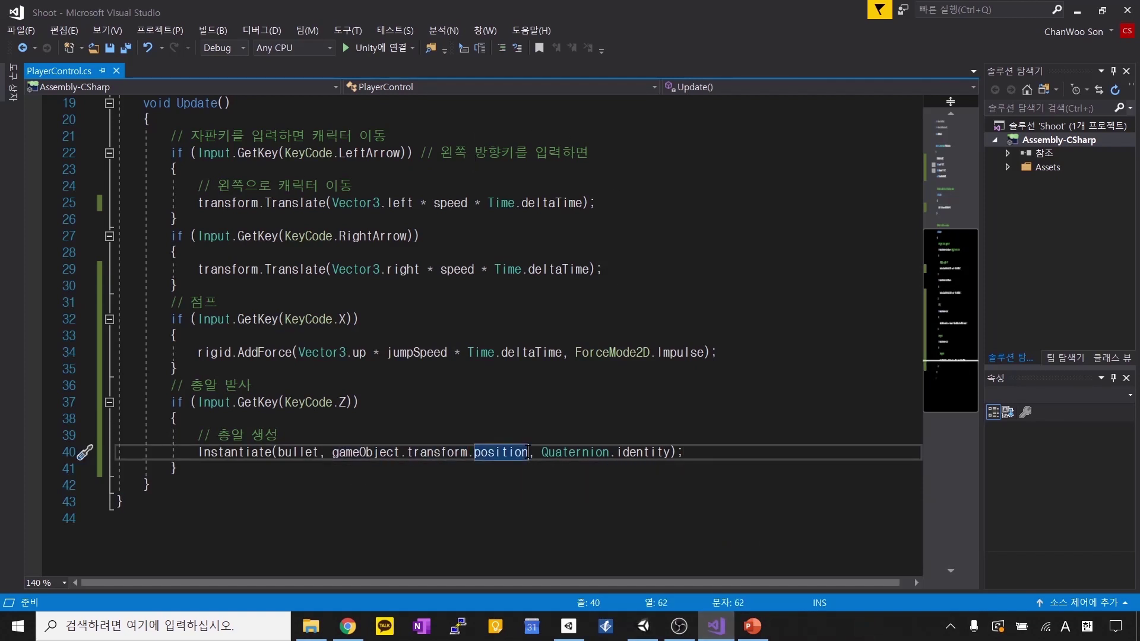
pyautogui.moveTo(527, 451); pyautogui.dragTo(331, 456)
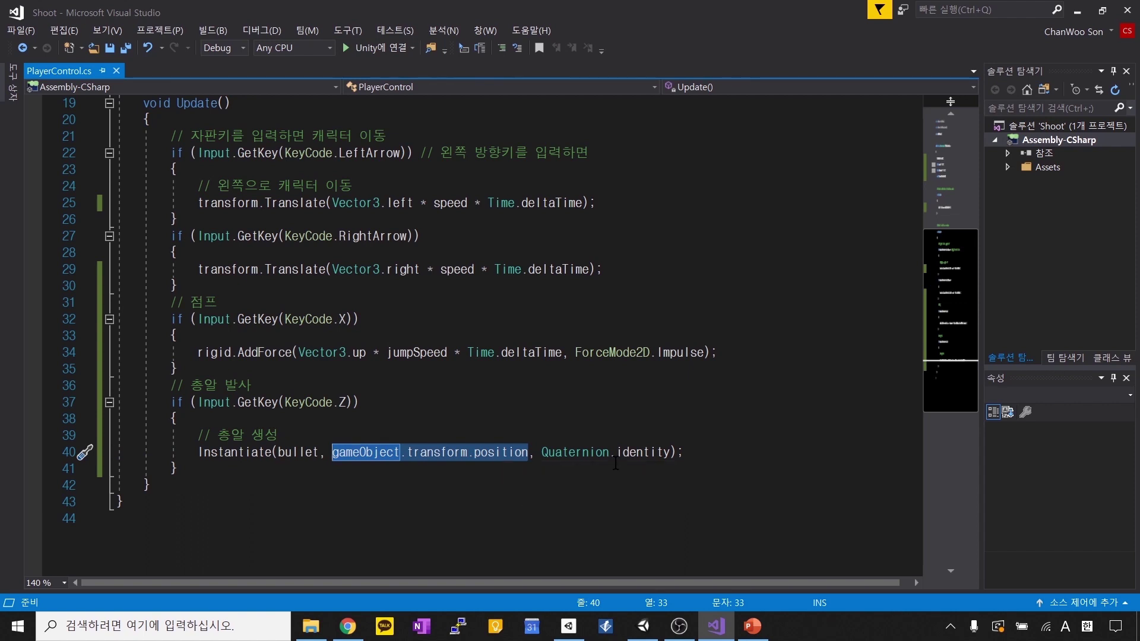
pyautogui.write('new ')
pyautogui.write('Vec')
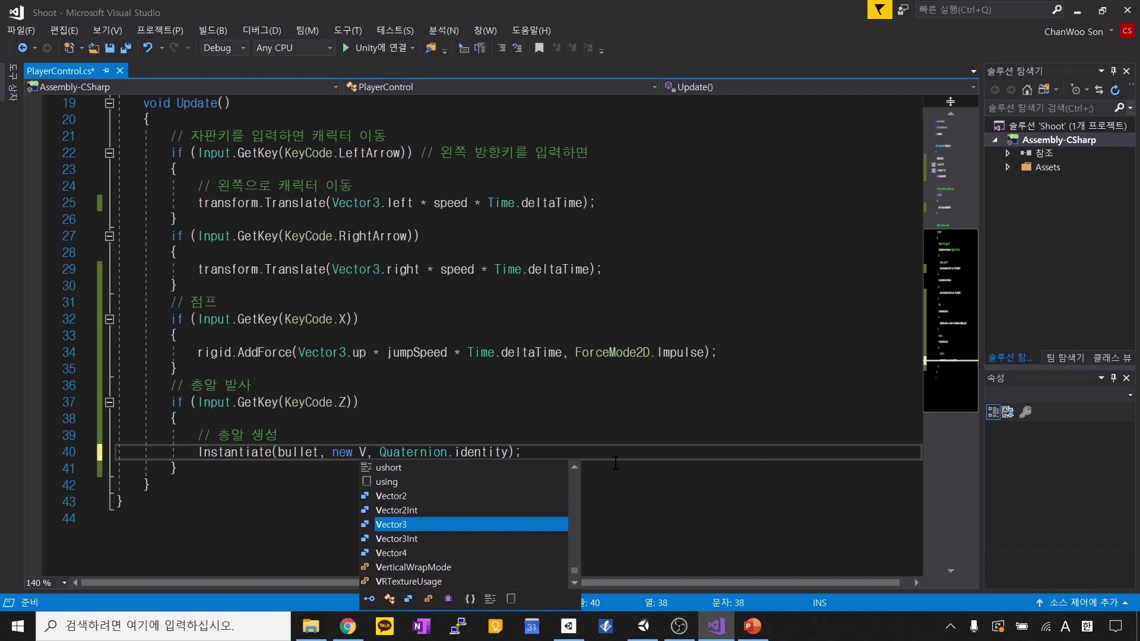
pyautogui.press('Tab')
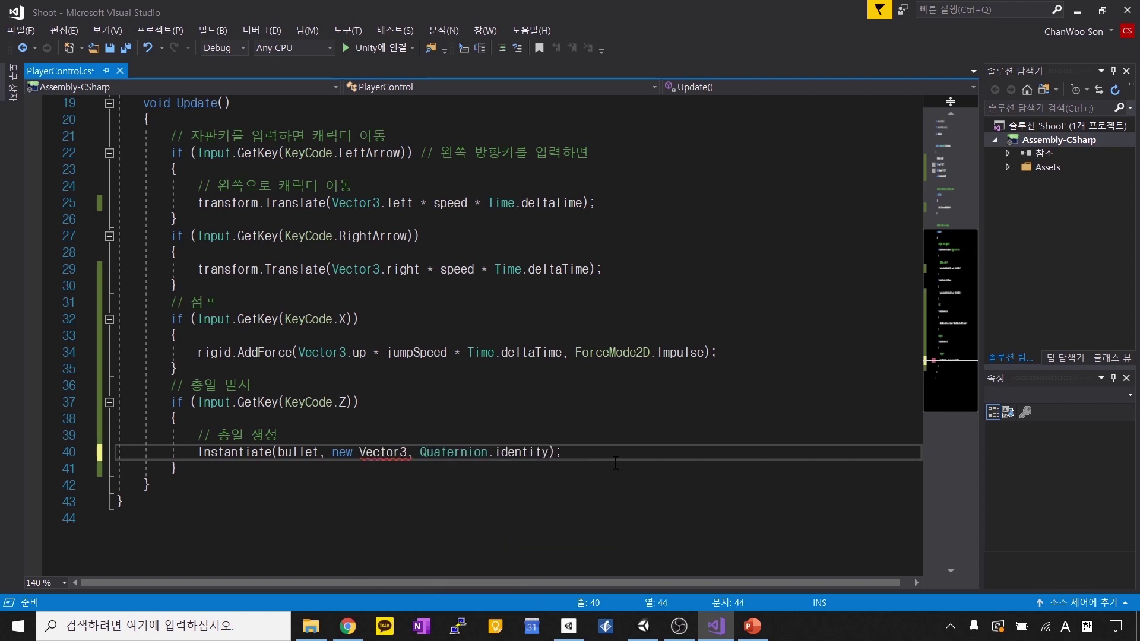
pyautogui.write('()')
pyautogui.press('Left')
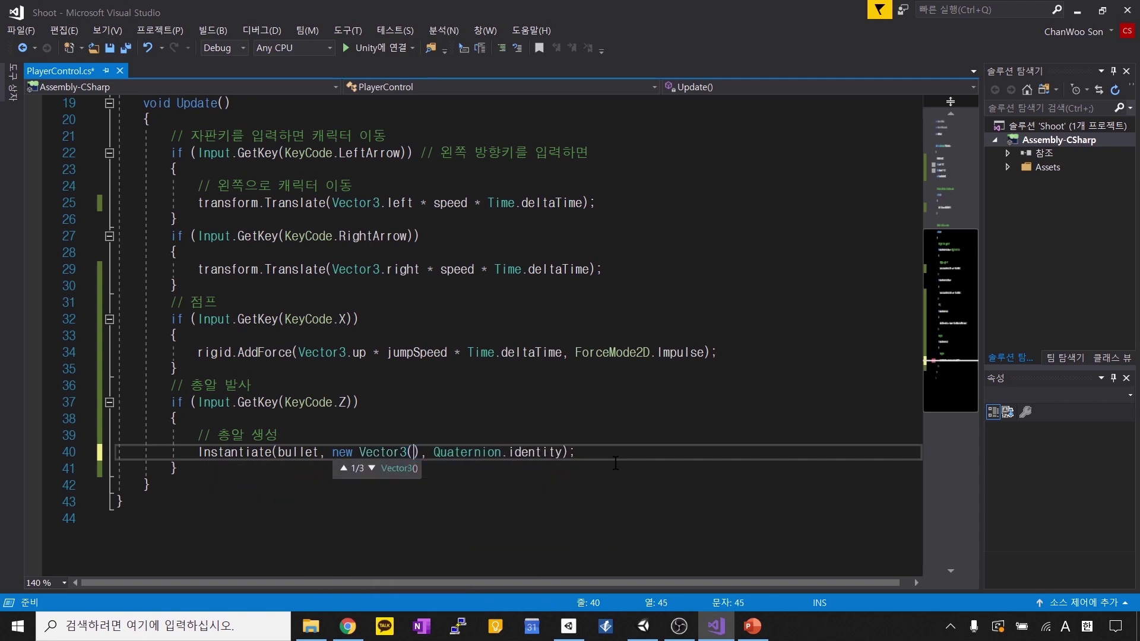
pyautogui.press('Down')
pyautogui.hotkey('ctrl', 'space')
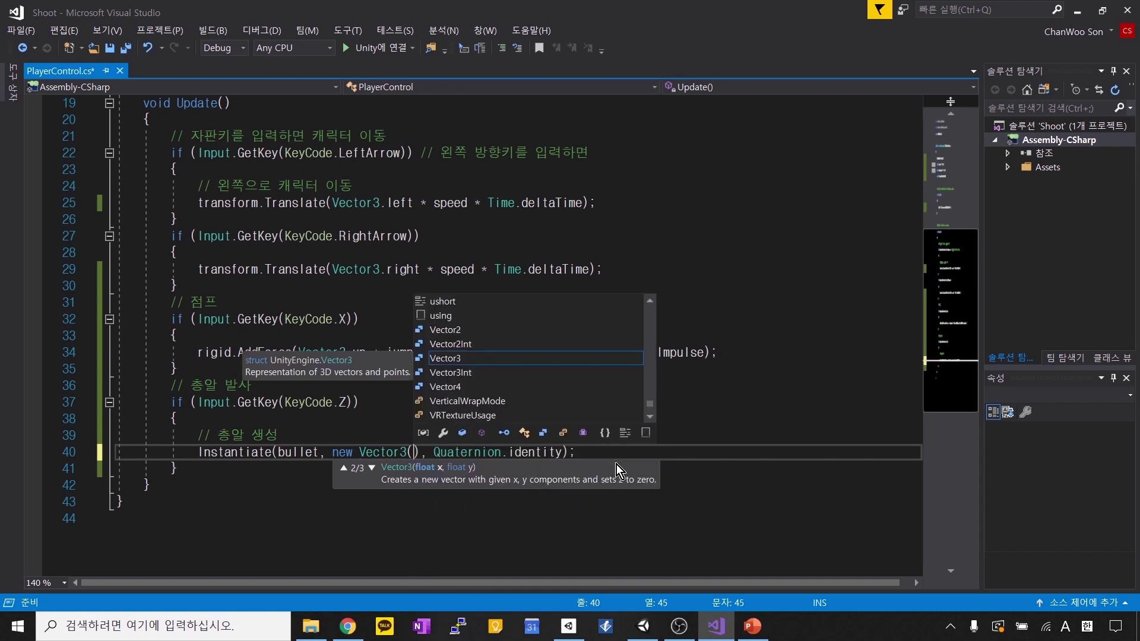
pyautogui.write('tran')
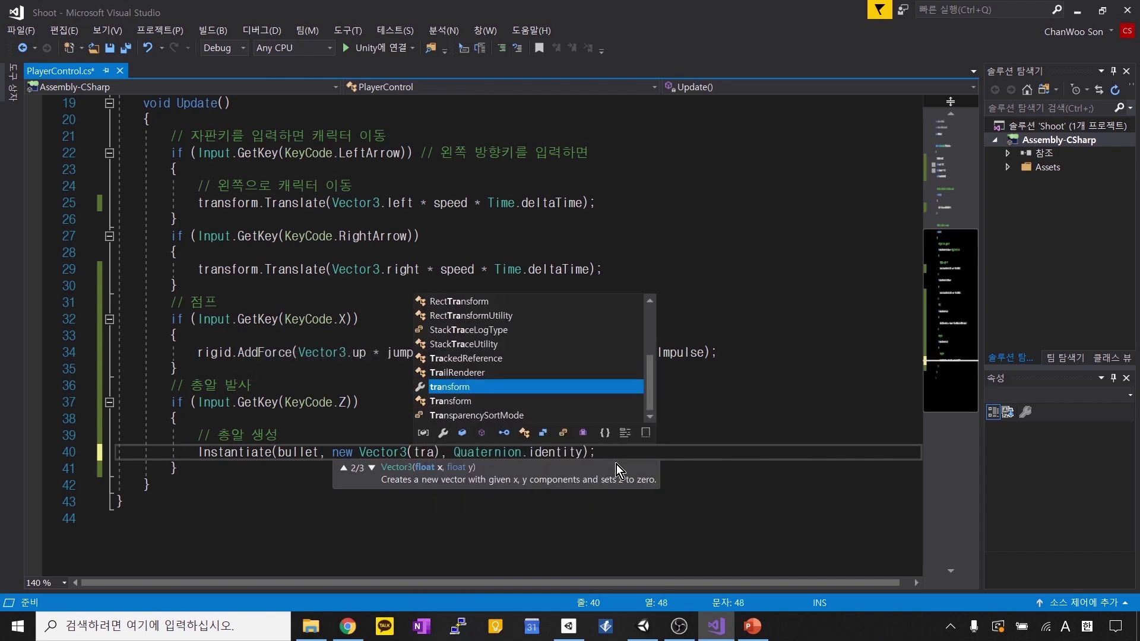
pyautogui.press('Tab')
pyautogui.write('.')
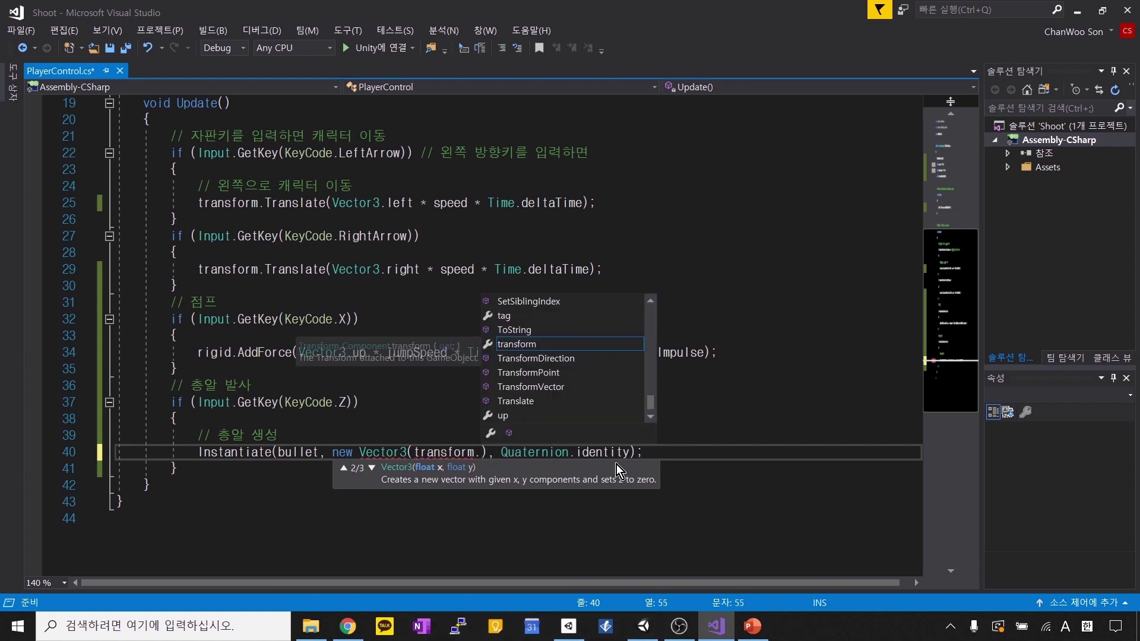
pyautogui.write('f')
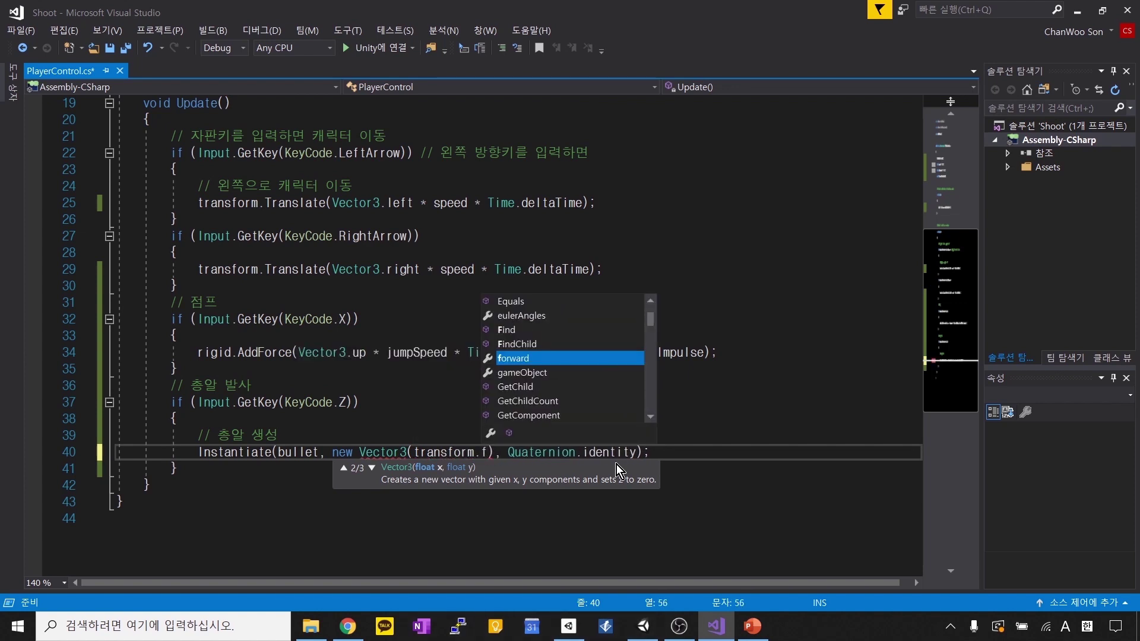
pyautogui.press('BackSpace')
pyautogui.press('BackSpace')
pyautogui.press('BackSpace')
pyautogui.press('BackSpace')
pyautogui.press('BackSpace')
pyautogui.press('BackSpace')
pyautogui.press('BackSpace')
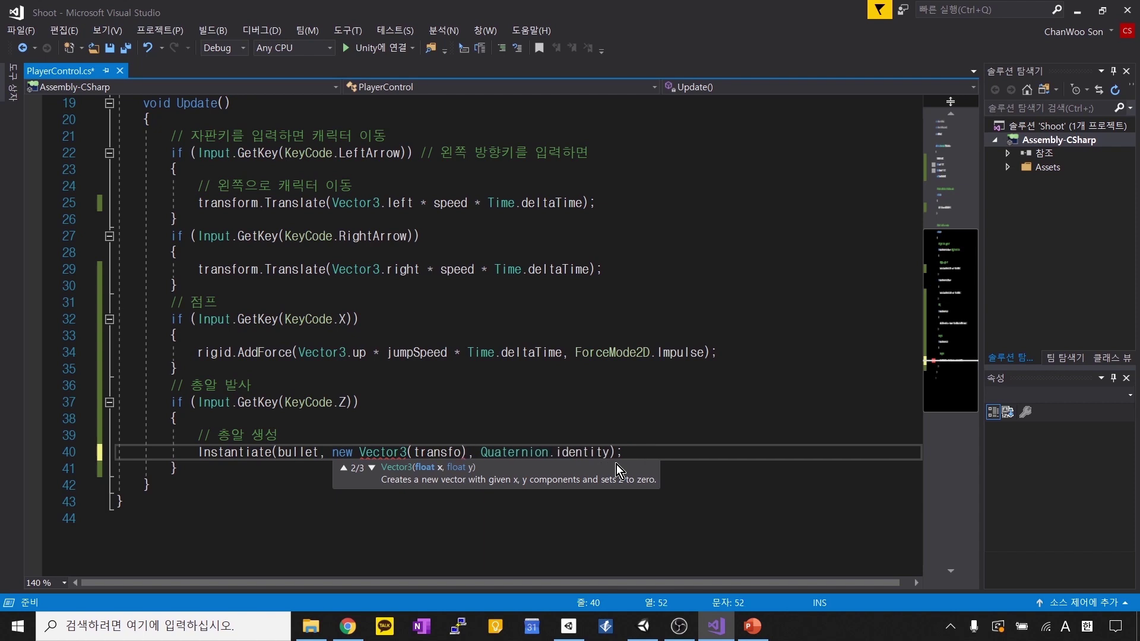
pyautogui.press('BackSpace')
pyautogui.press('BackSpace')
pyautogui.press('BackSpace')
pyautogui.press('BackSpace')
# Step: Enter gameObject.transform.position,x as the first argument of the bullet's new Vector3
pyautogui.write('game')
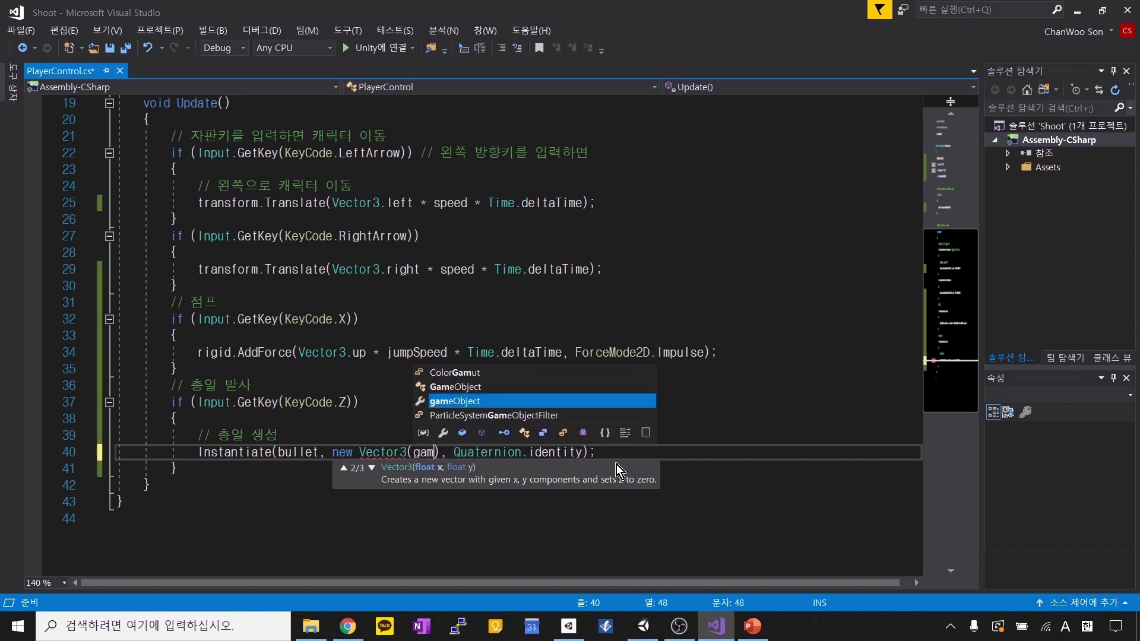
pyautogui.press('Tab')
pyautogui.write('.f')
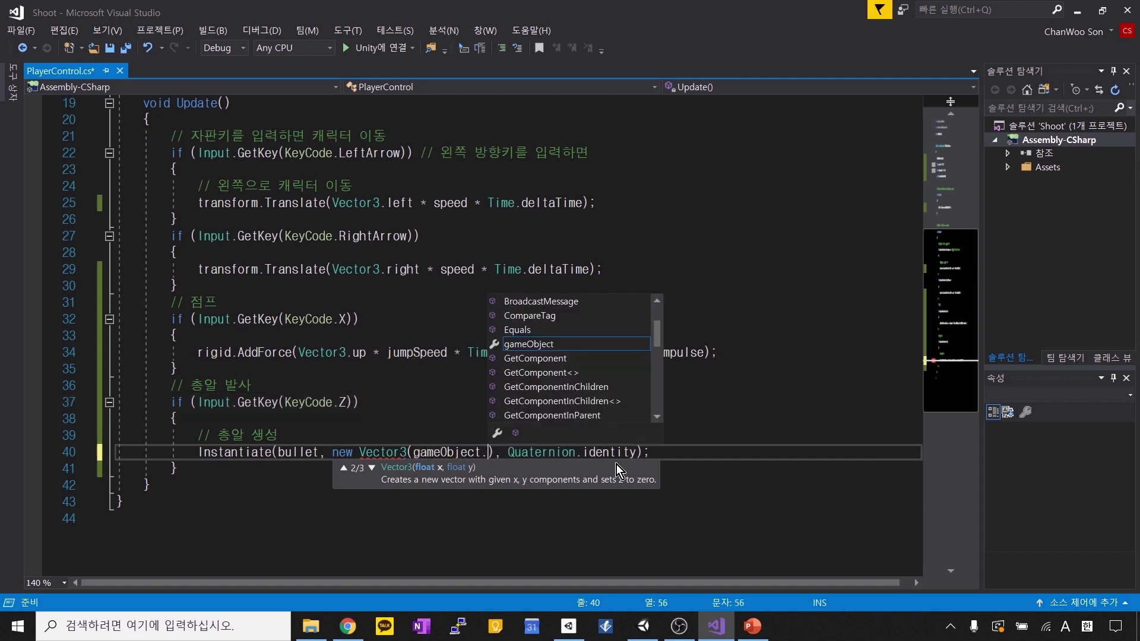
pyautogui.press('BackSpace')
pyautogui.write('tra')
pyautogui.press('Tab')
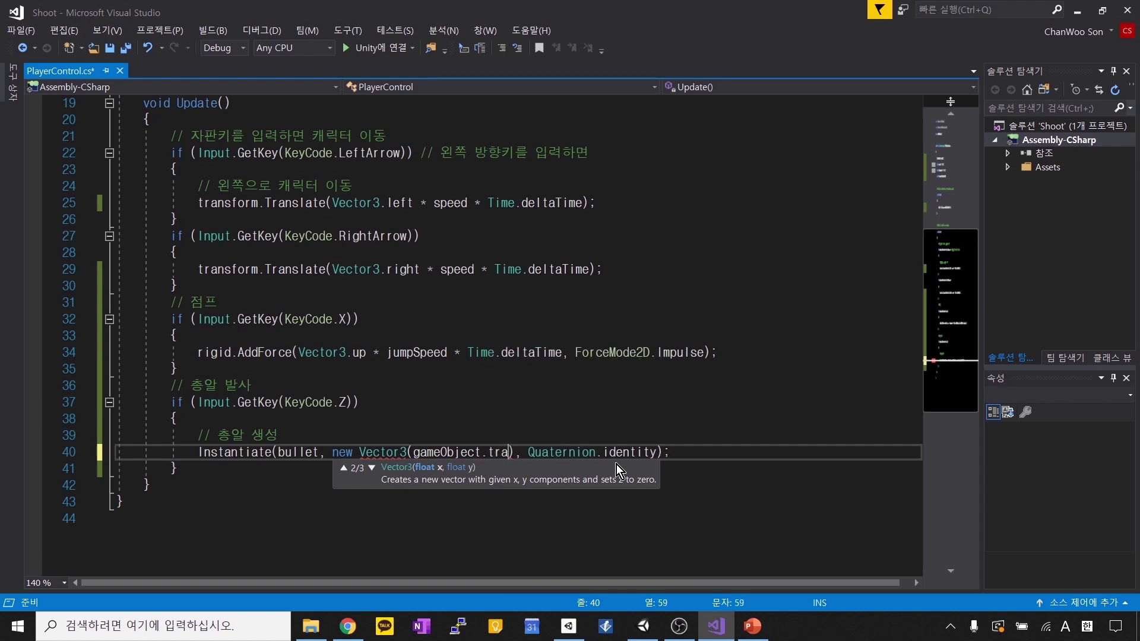
pyautogui.write('.pos')
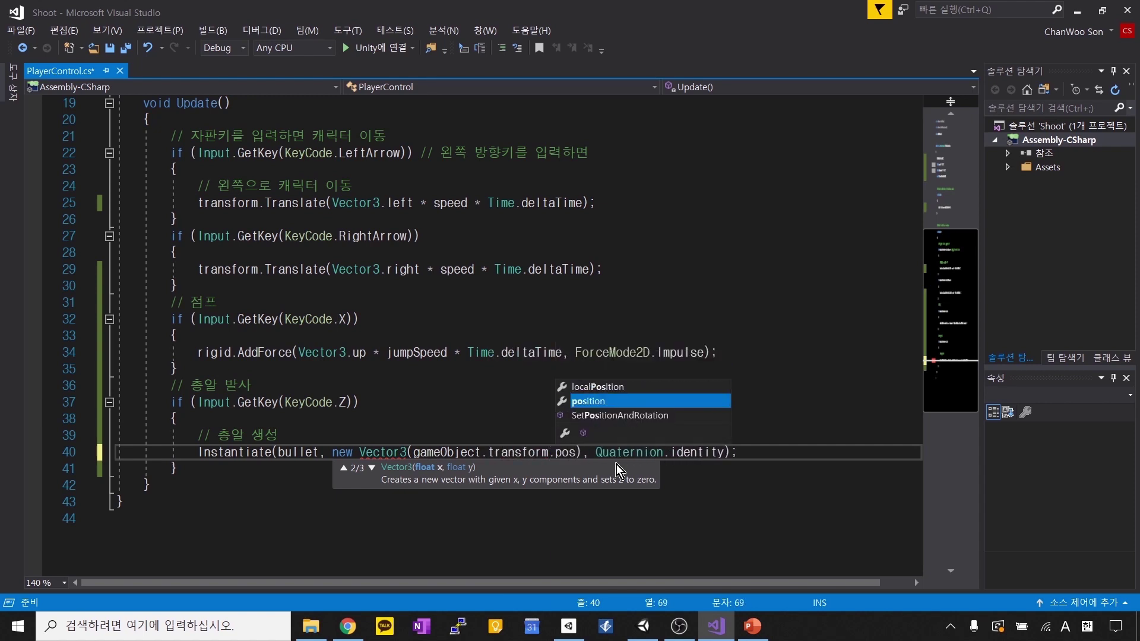
pyautogui.press('Tab')
pyautogui.write(',x')
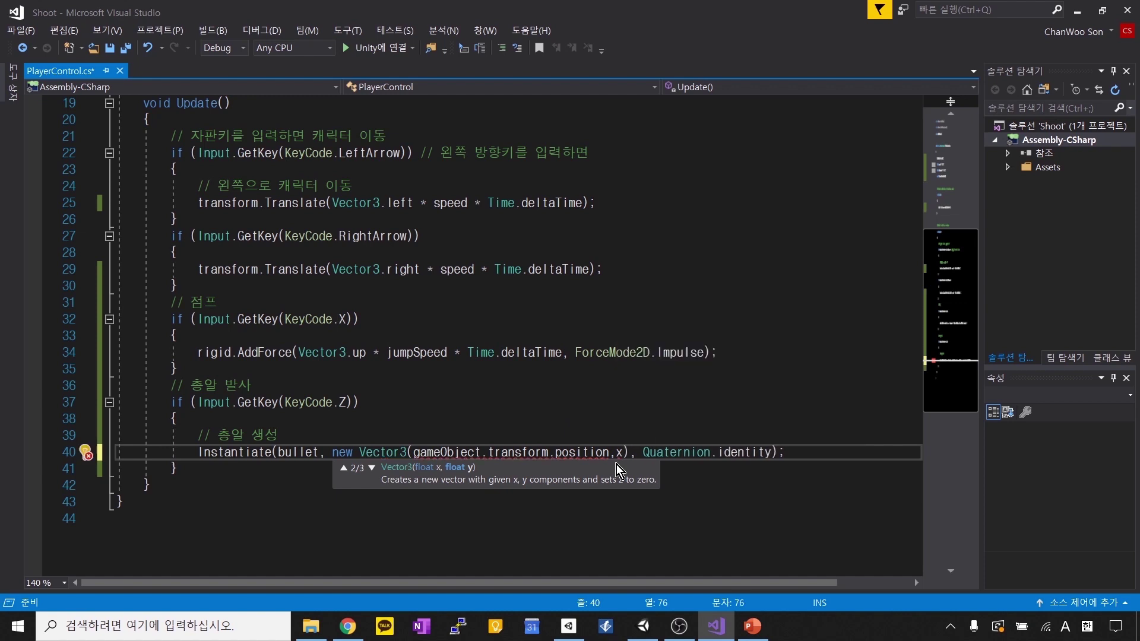
pyautogui.write('m')
pyautogui.press('Return')
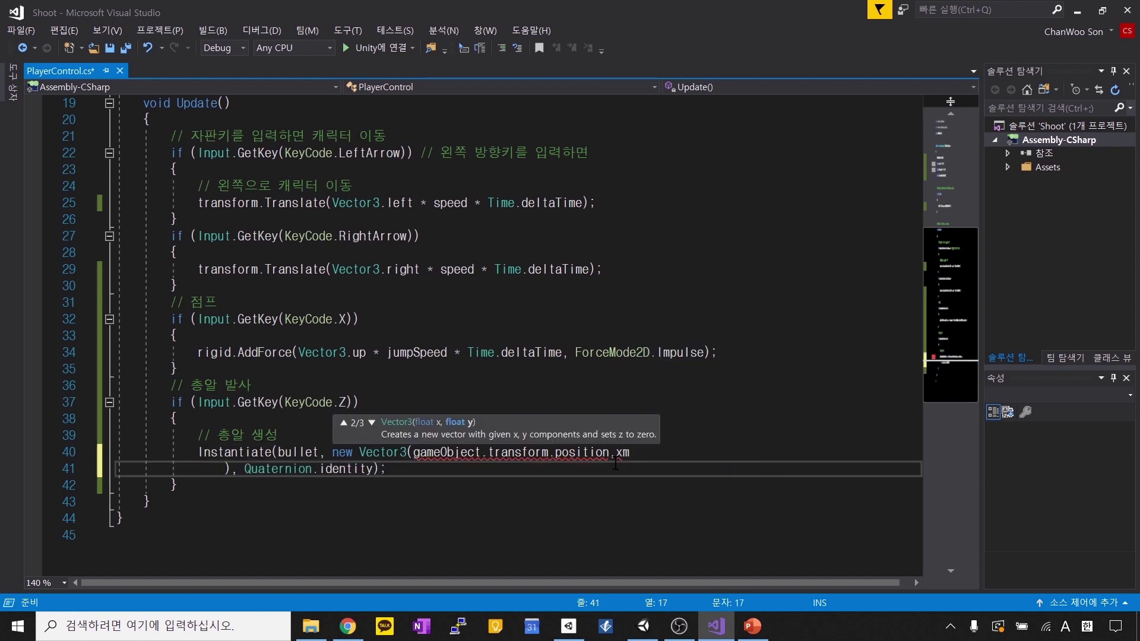
pyautogui.hotkey('ctrl', 'z')
pyautogui.press('BackSpace')
# Step: Add gameObject.transform.position.y as the second Vector3 argument, followed by a comma
pyautogui.write(',), Quaternion.identity);')
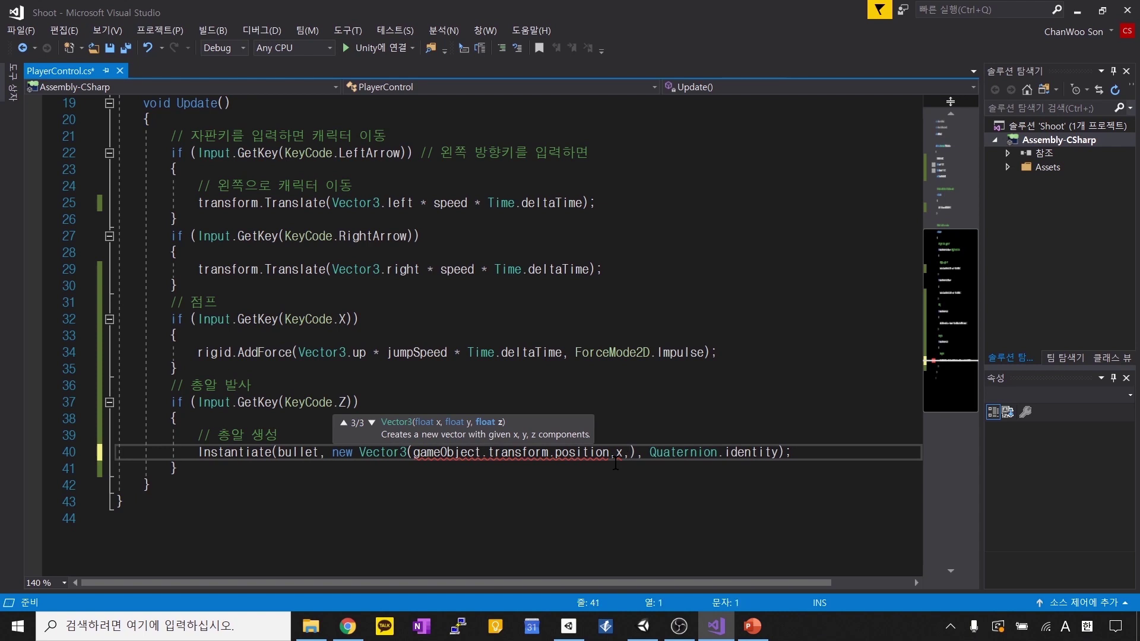
pyautogui.press('Return')
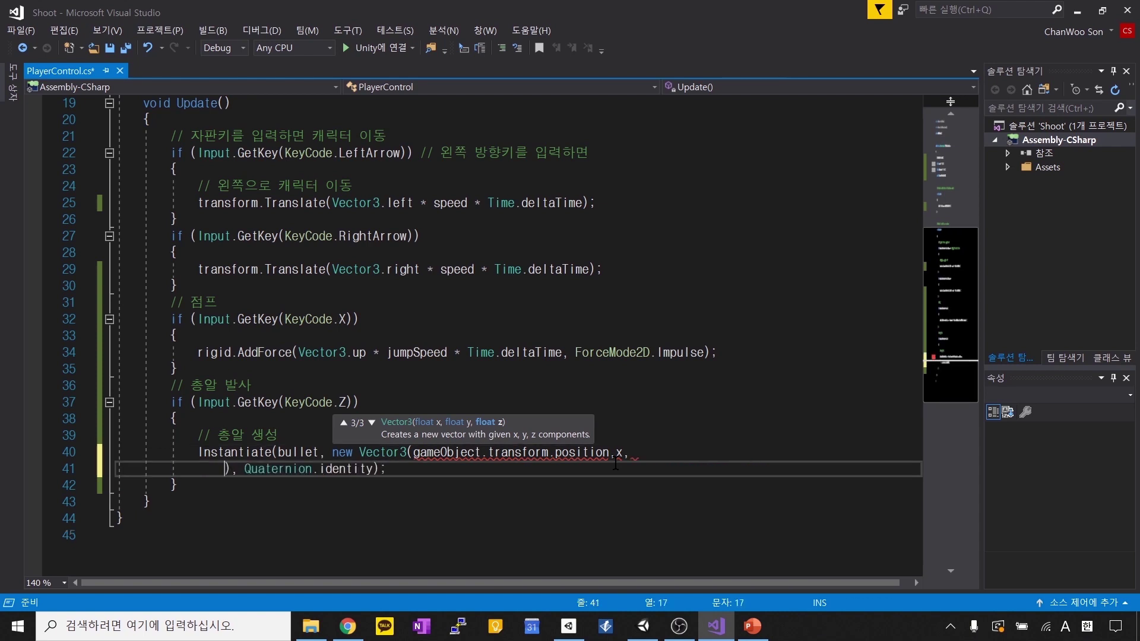
pyautogui.hotkey('ctrl', 'z')
pyautogui.write('game), Quaternion.identity);')
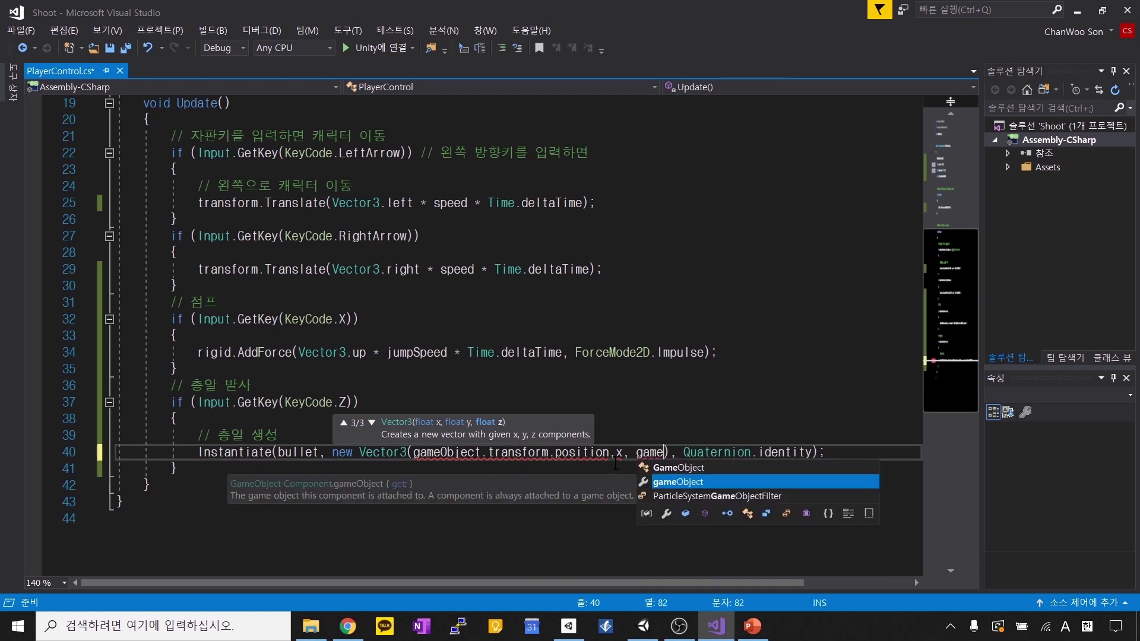
pyautogui.press('Tab')
pyautogui.write('.tra')
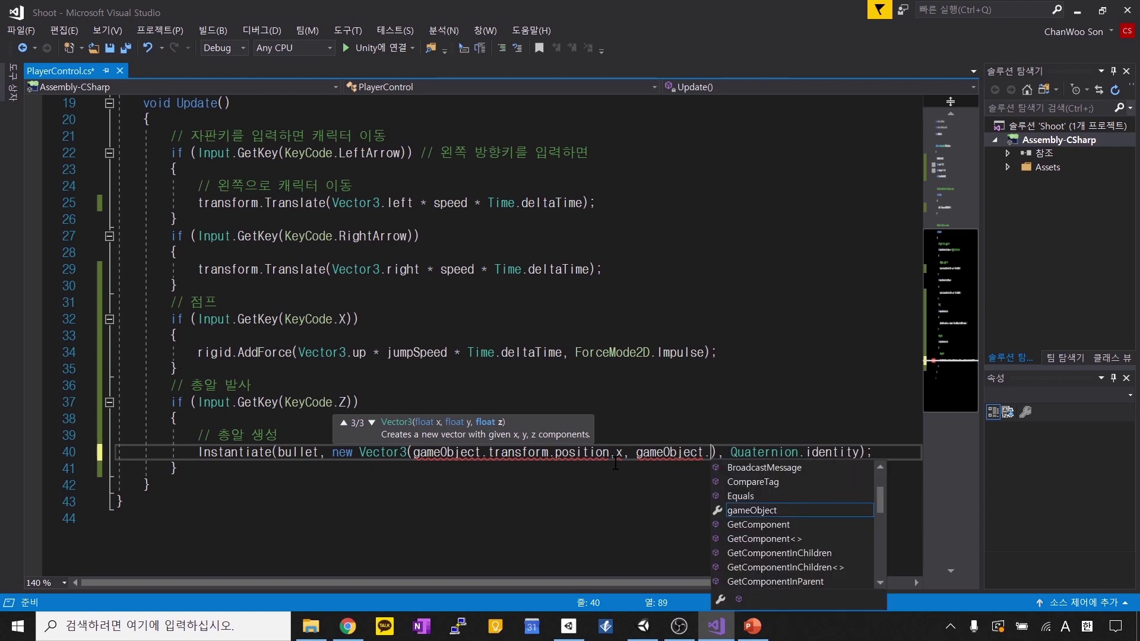
pyautogui.press('Tab')
pyautogui.write('.p')
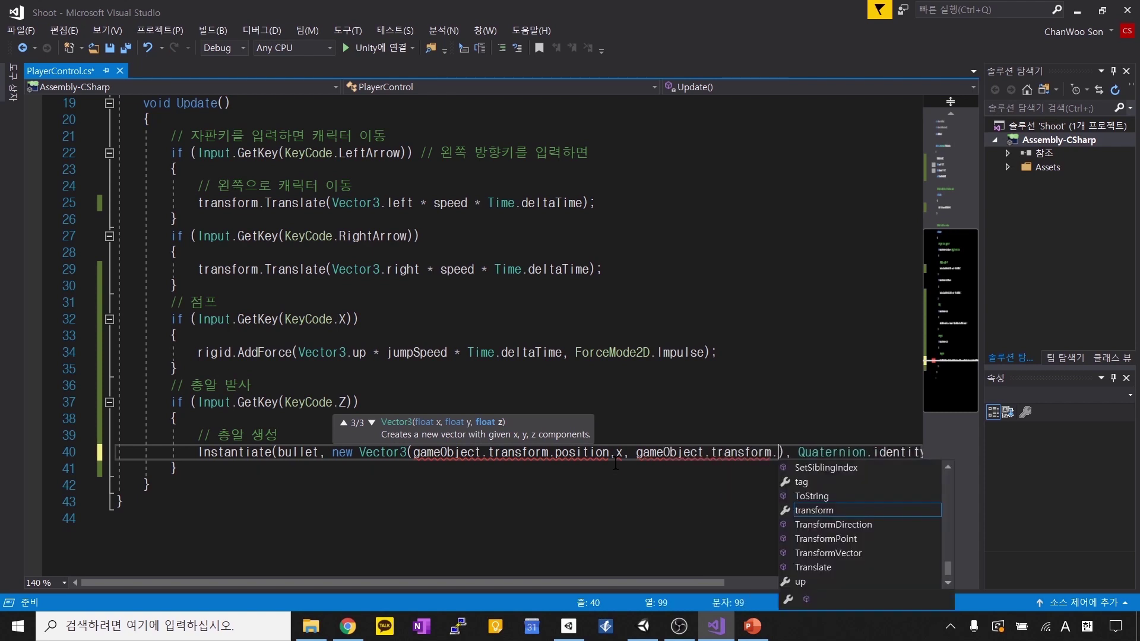
pyautogui.write('o')
pyautogui.press('Tab')
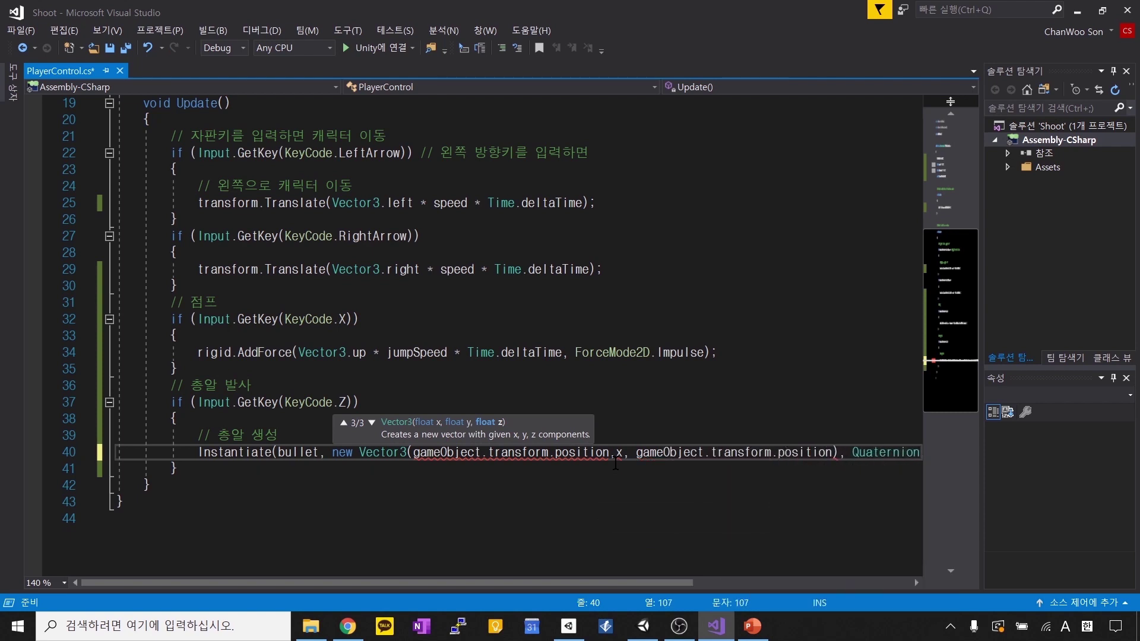
pyautogui.press('BackSpace')
pyautogui.write('.y,')
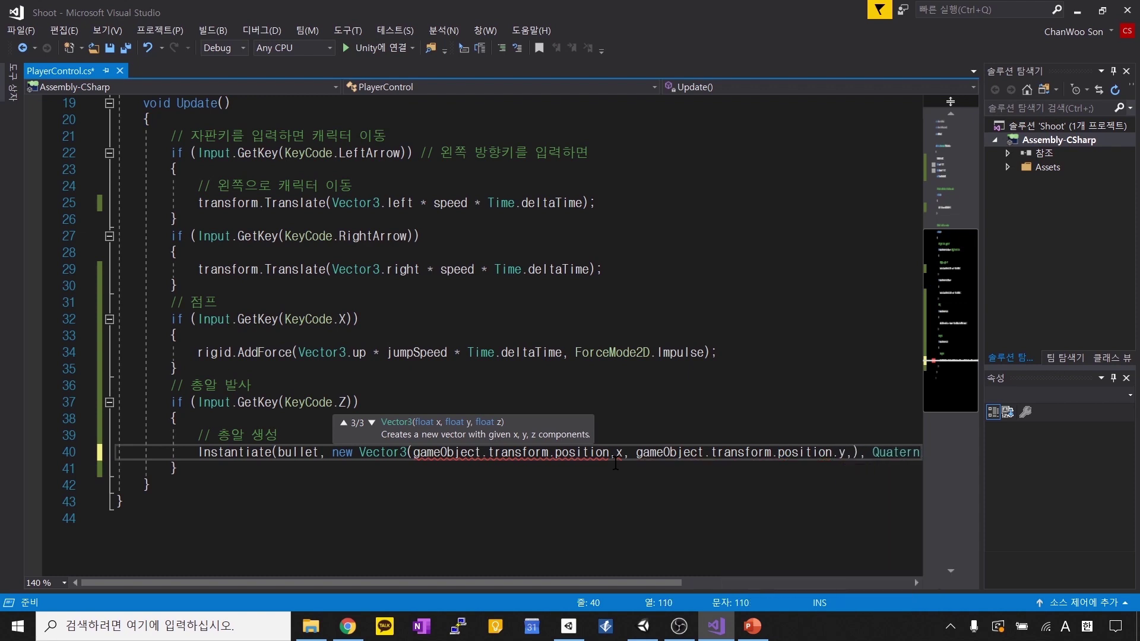
# Step: Delete the line break and the trailing comma after the y argument so the Vector3 takes only two arguments
pyautogui.press('Return')
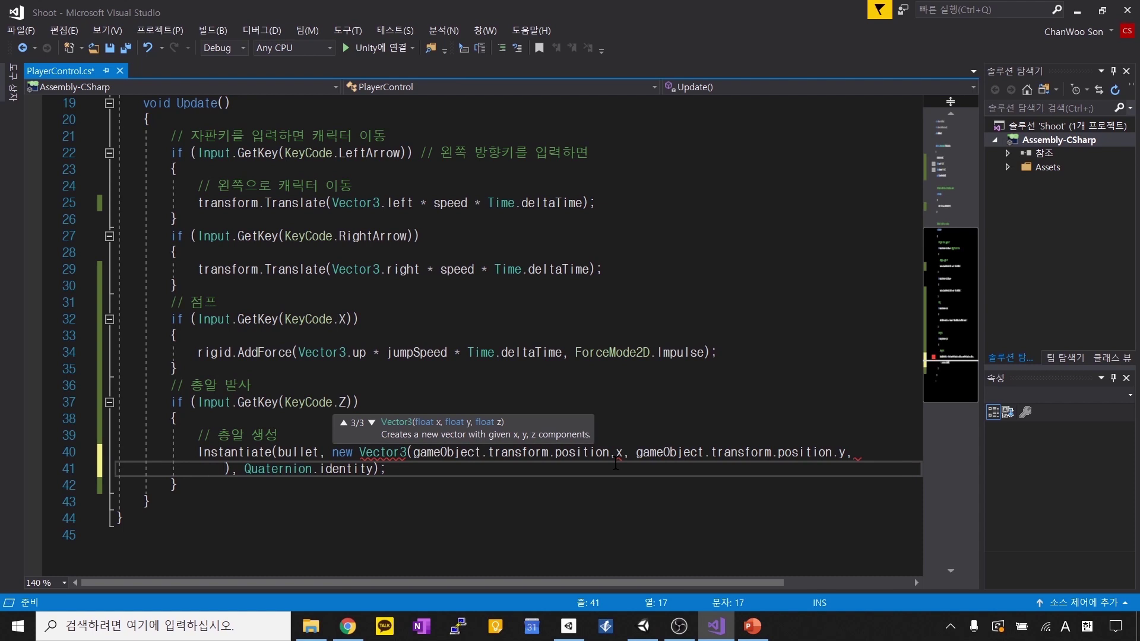
pyautogui.press('BackSpace')
pyautogui.press('BackSpace')
pyautogui.press('BackSpace')
pyautogui.press('BackSpace')
pyautogui.press('BackSpace')
pyautogui.press('BackSpace')
pyautogui.press('BackSpace')
pyautogui.press('BackSpace')
pyautogui.press('BackSpace')
pyautogui.press('BackSpace')
pyautogui.press('BackSpace')
pyautogui.press('BackSpace')
pyautogui.press('BackSpace')
pyautogui.press('BackSpace')
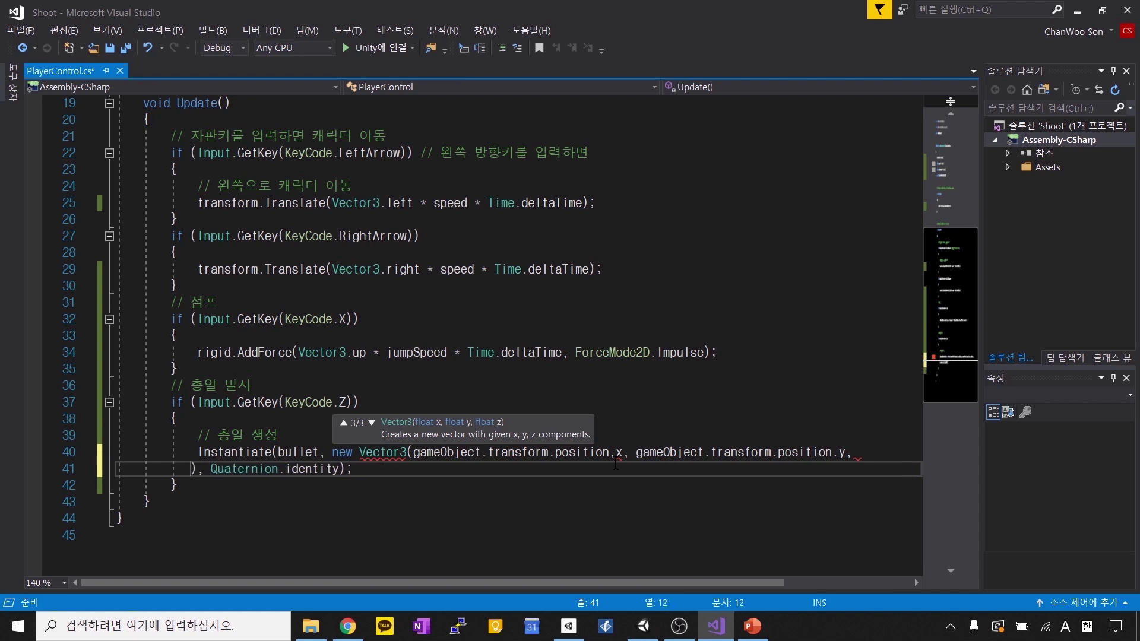
pyautogui.press('BackSpace')
pyautogui.press('BackSpace')
pyautogui.press('BackSpace')
pyautogui.press('BackSpace')
pyautogui.press('BackSpace')
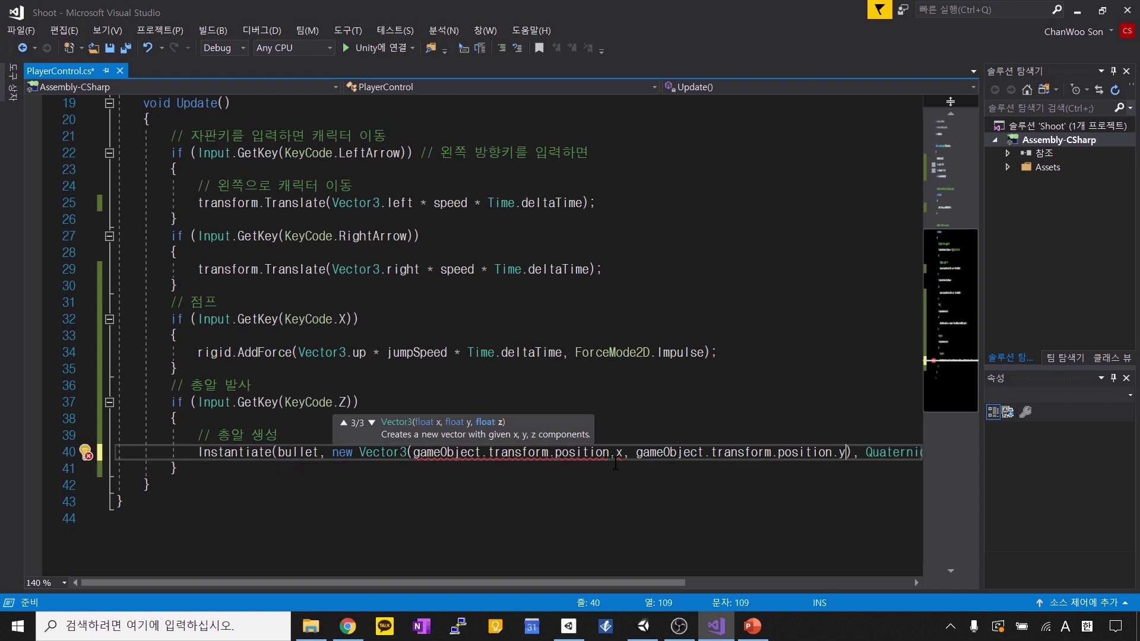
# Step: Correct the comma before x in the first Vector3 argument to a dot, making it gameObject.transform.position.x
pyautogui.click(663, 454)
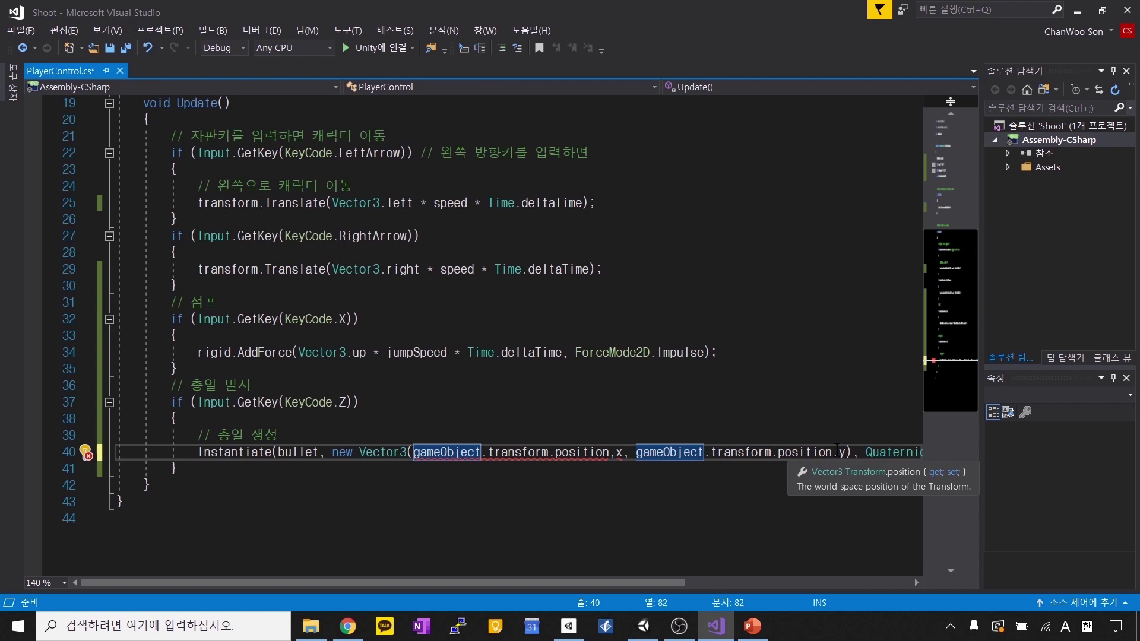
pyautogui.click(486, 452)
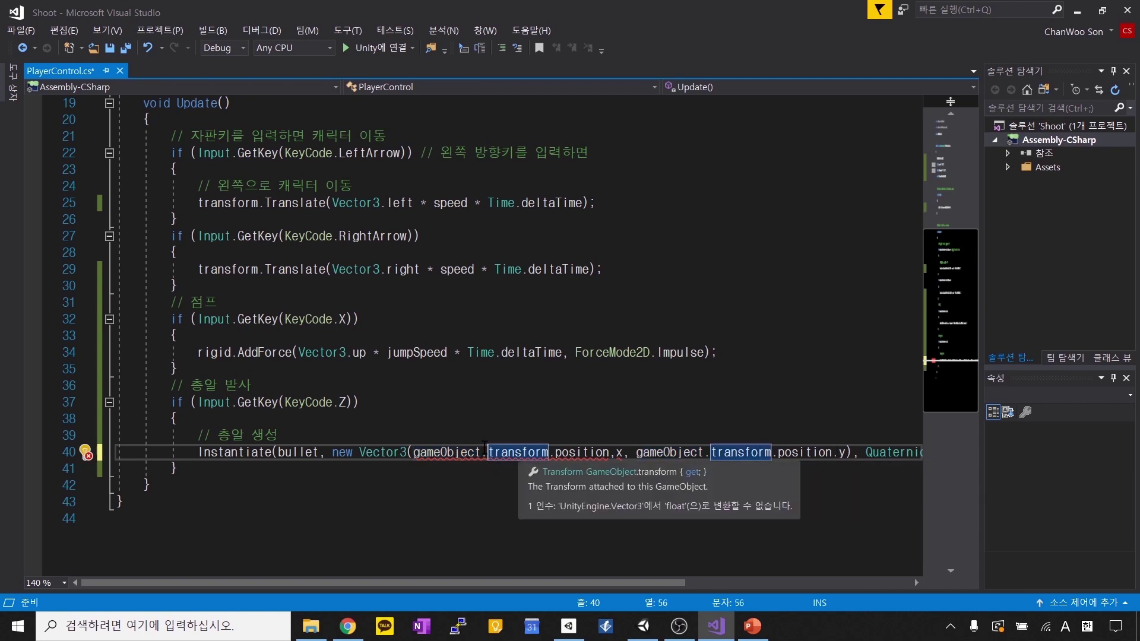
pyautogui.click(616, 452)
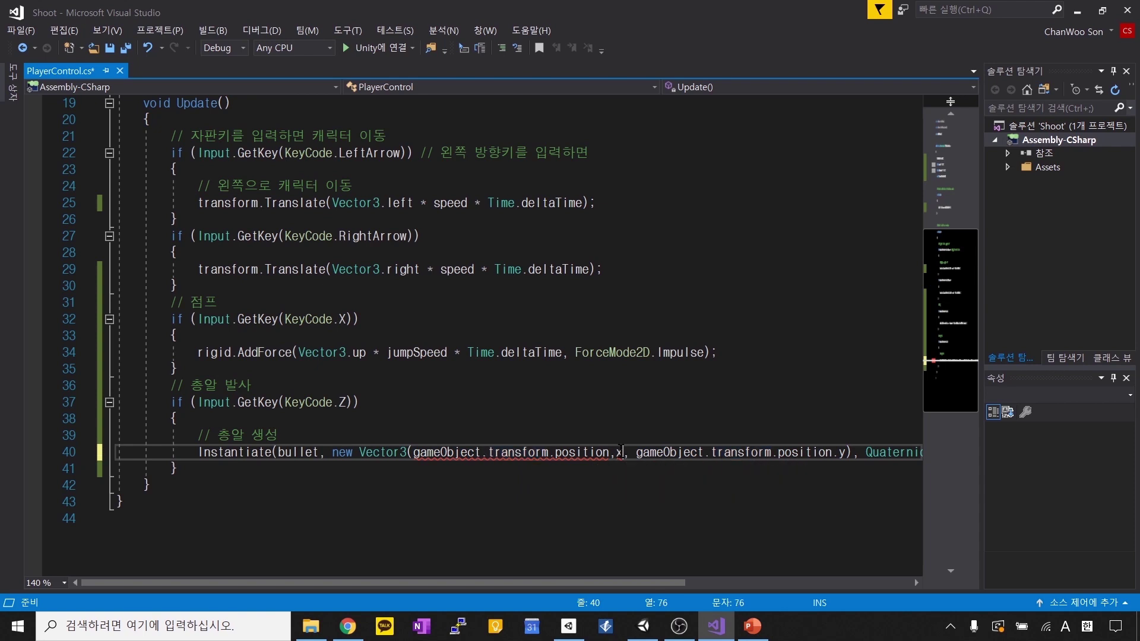
pyautogui.press('BackSpace')
pyautogui.write('.')
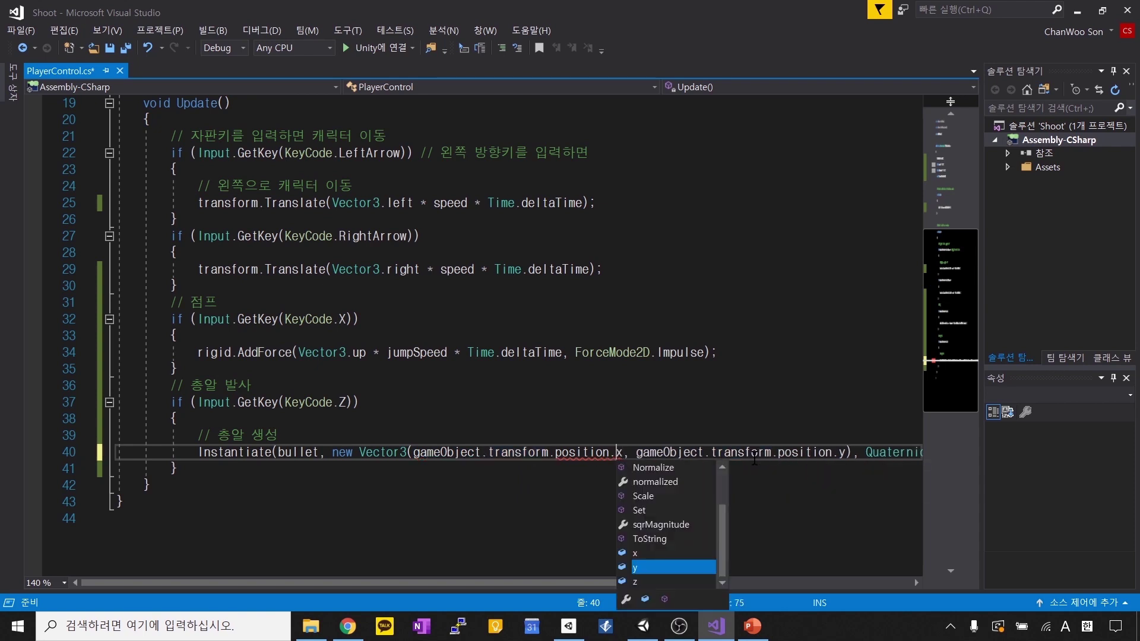
pyautogui.click(635, 440)
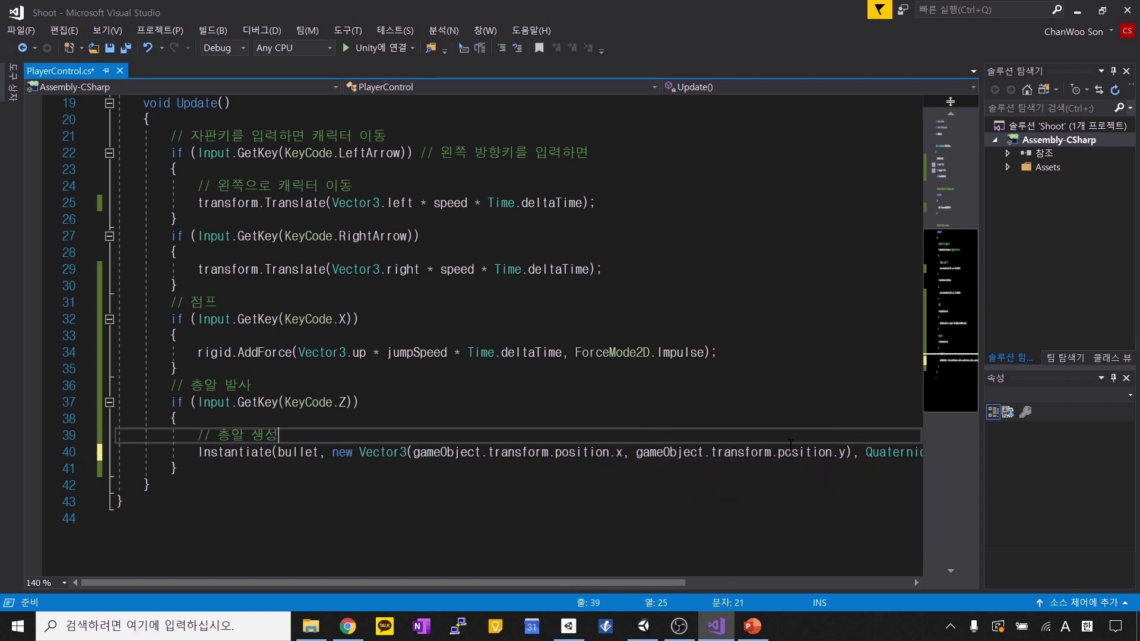
# Step: Shorten the first Vector3 argument to transform.position.x by removing its gameObject prefix
pyautogui.click(847, 452)
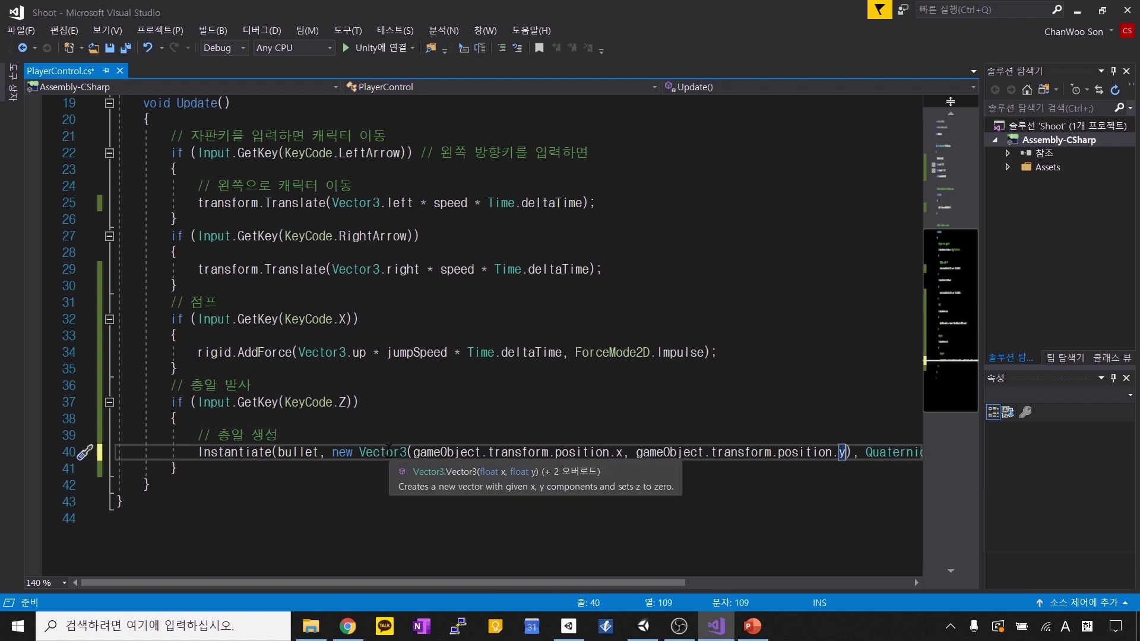
pyautogui.click(413, 451)
pyautogui.moveTo(413, 452); pyautogui.dragTo(845, 451)
pyautogui.click(845, 452)
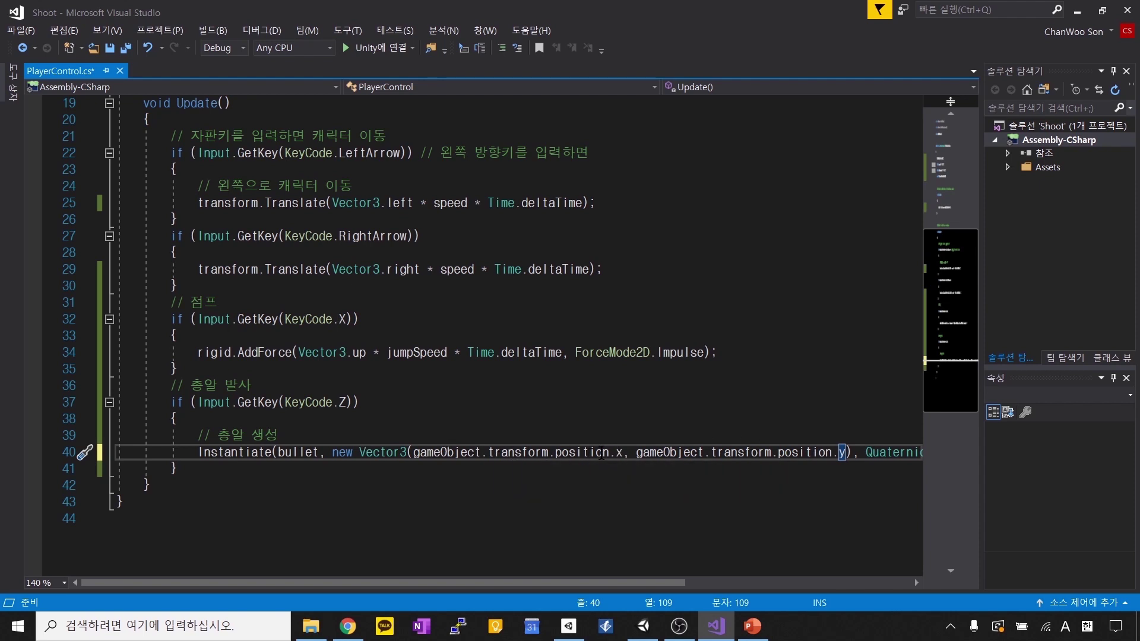
pyautogui.click(711, 454)
pyautogui.click(525, 454)
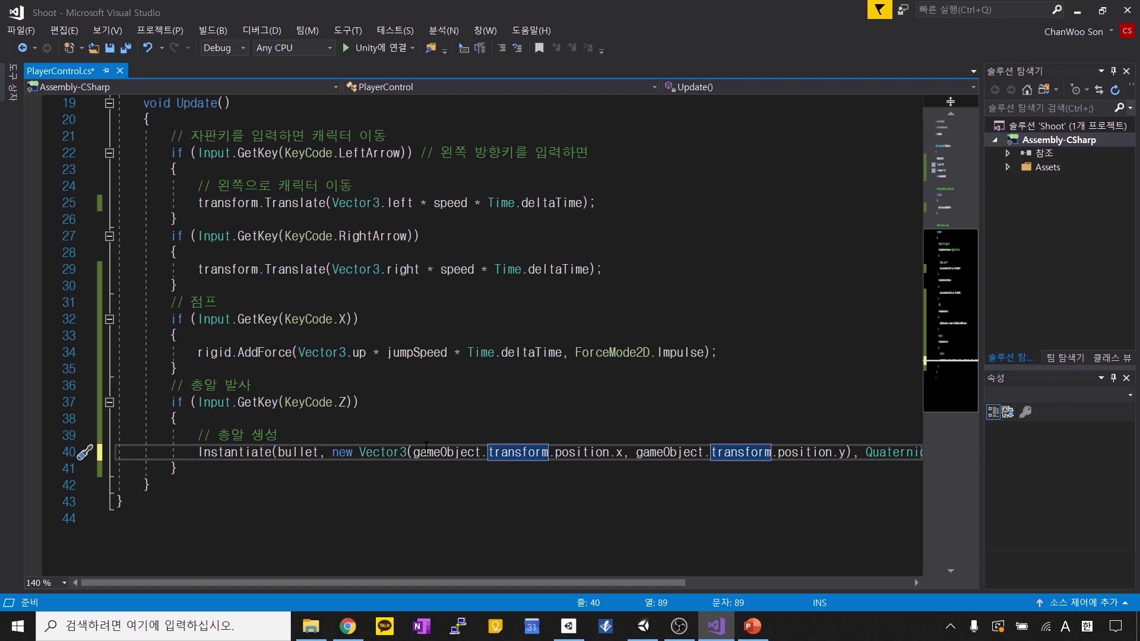
pyautogui.keyDown('shift'); pyautogui.click(444, 454); pyautogui.keyUp('shift')
pyautogui.click(444, 454)
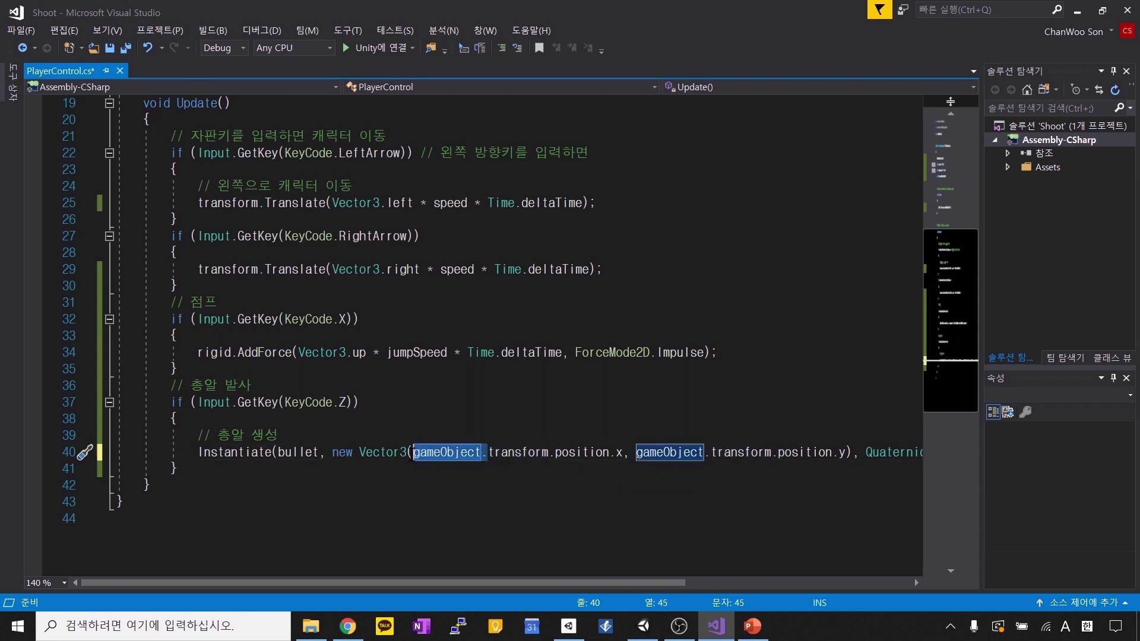
pyautogui.click(419, 454)
pyautogui.hotkey('ctrl', 'Delete')
pyautogui.hotkey('ctrl', 'Delete')
pyautogui.press('BackSpace')
# Step: Shorten the second Vector3 argument to transform.position.y by removing its gameObject prefix
pyautogui.click(632, 452)
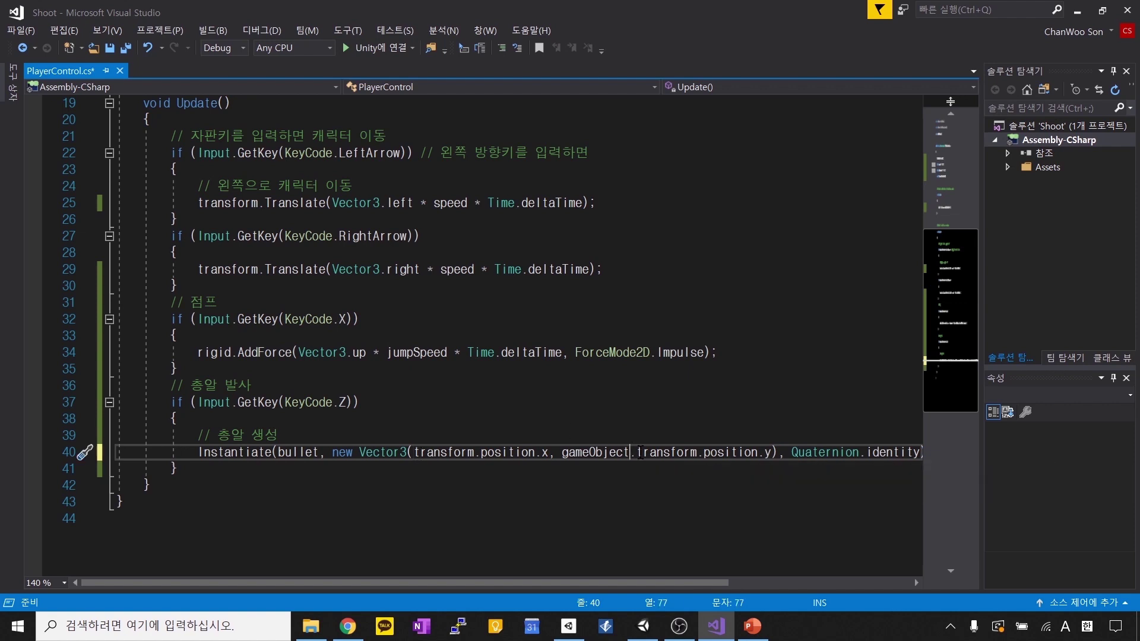
pyautogui.doubleClick(629, 454)
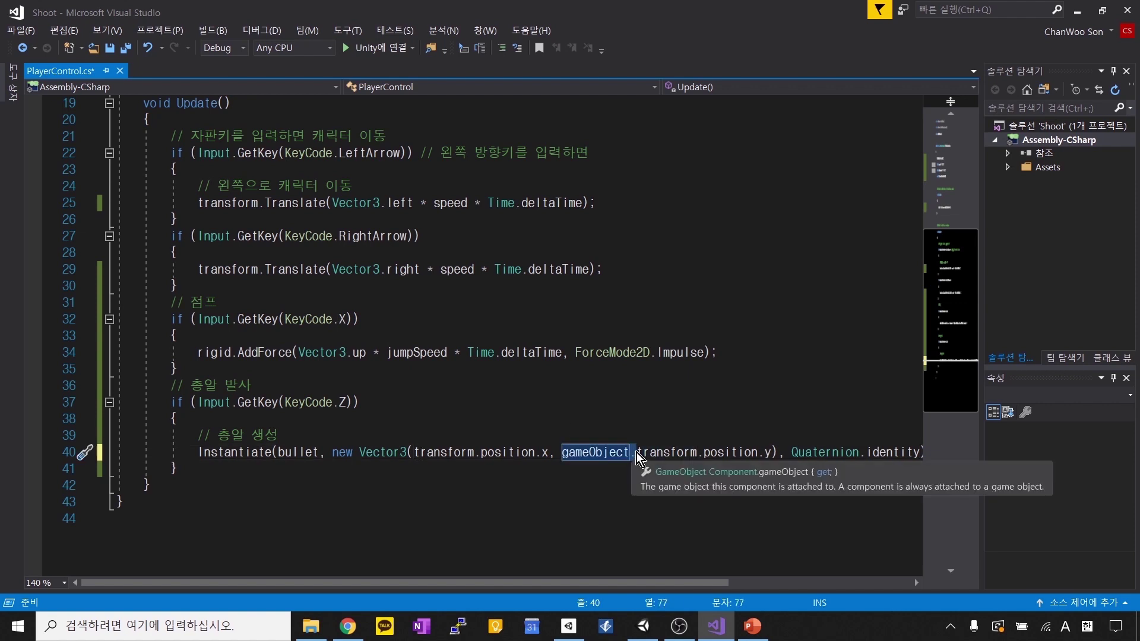
pyautogui.click(634, 452)
pyautogui.press('BackSpace')
pyautogui.press('BackSpace')
pyautogui.press('BackSpace')
pyautogui.press('BackSpace')
pyautogui.press('BackSpace')
pyautogui.press('BackSpace')
pyautogui.press('BackSpace')
pyautogui.press('BackSpace')
pyautogui.press('BackSpace')
pyautogui.press('BackSpace')
pyautogui.press('BackSpace')
pyautogui.press('BackSpace')
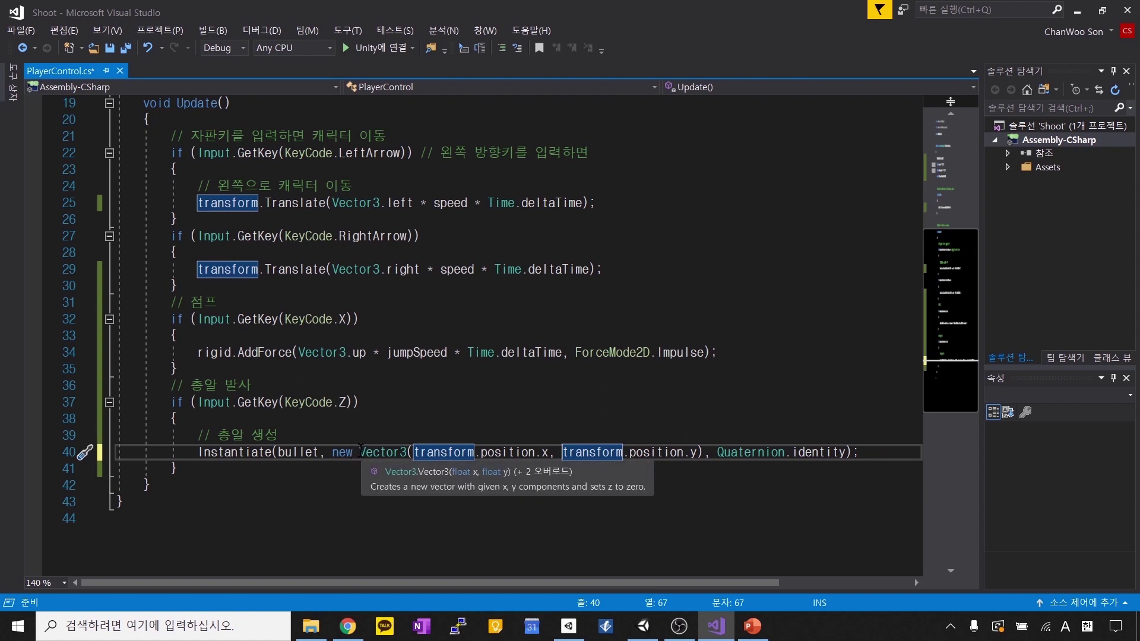
pyautogui.moveTo(415, 453); pyautogui.dragTo(548, 455)
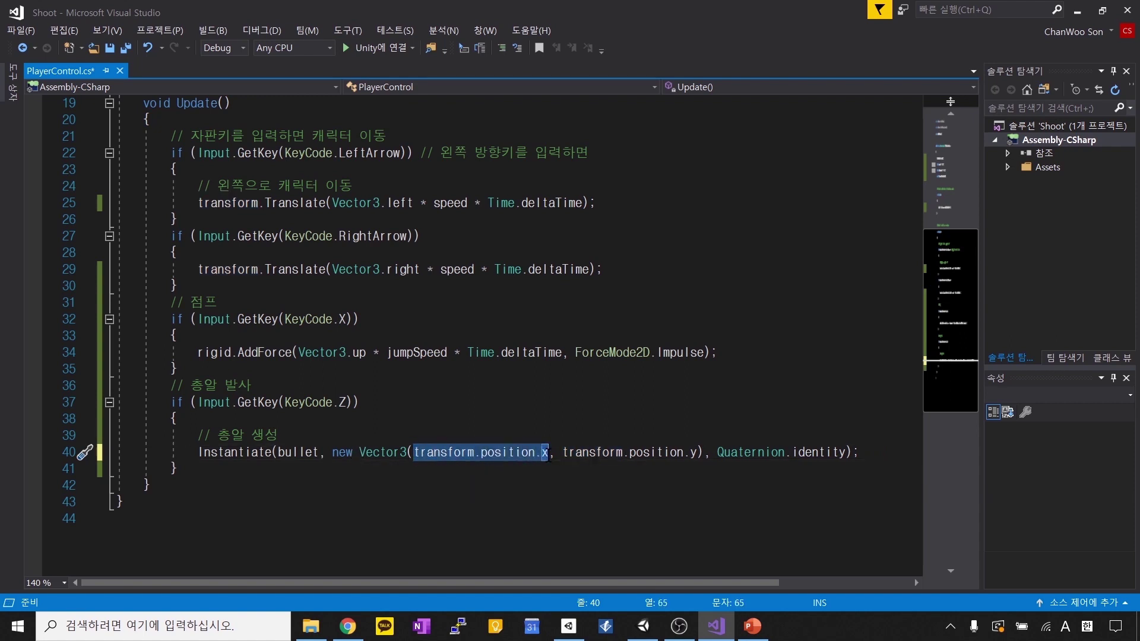
pyautogui.click(439, 455)
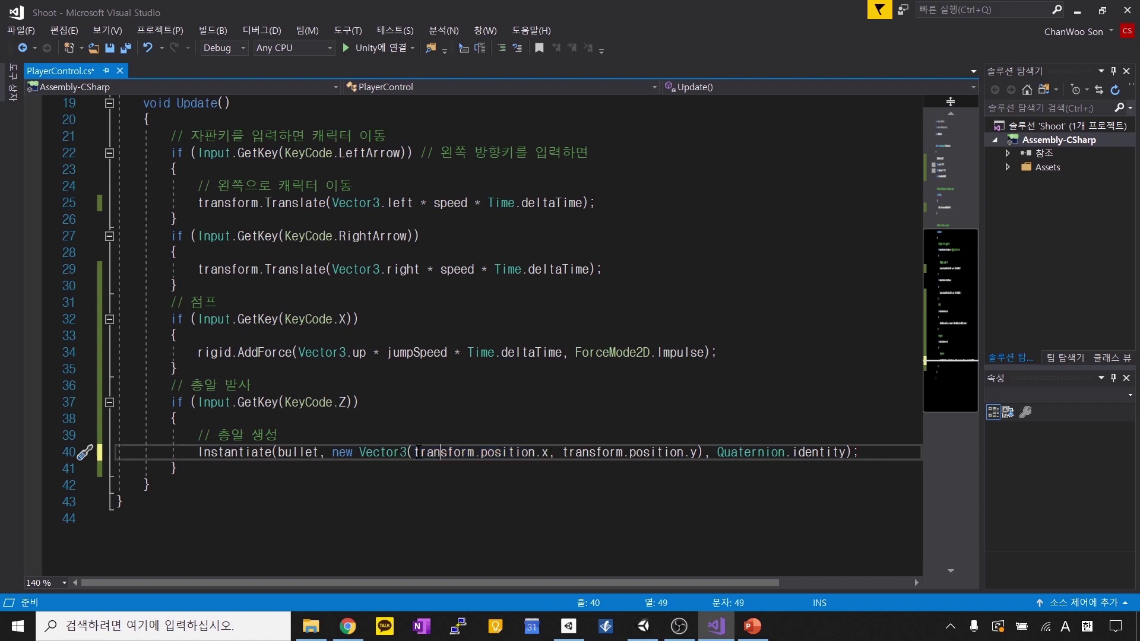
pyautogui.moveTo(408, 453); pyautogui.dragTo(704, 453)
pyautogui.click(562, 453)
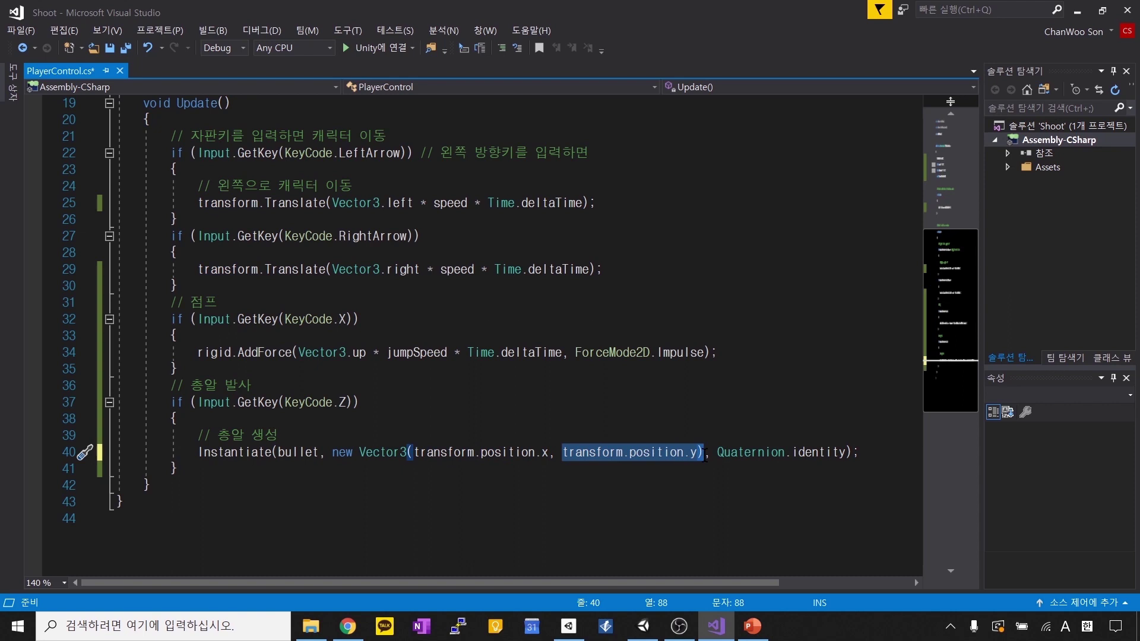
pyautogui.click(583, 453)
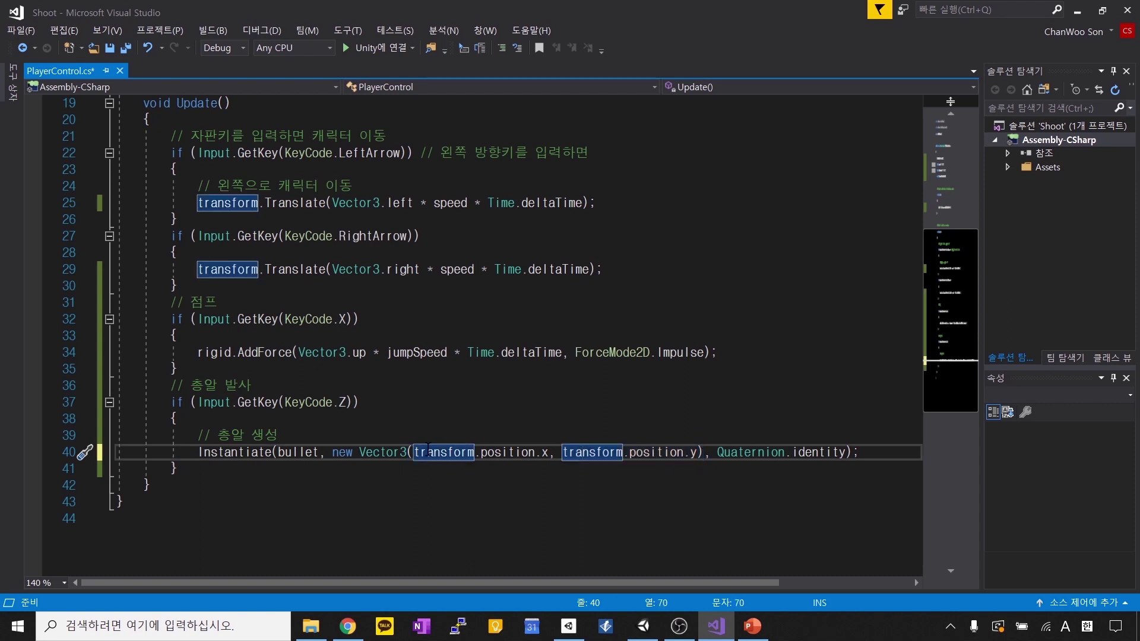
pyautogui.moveTo(414, 452); pyautogui.dragTo(547, 453)
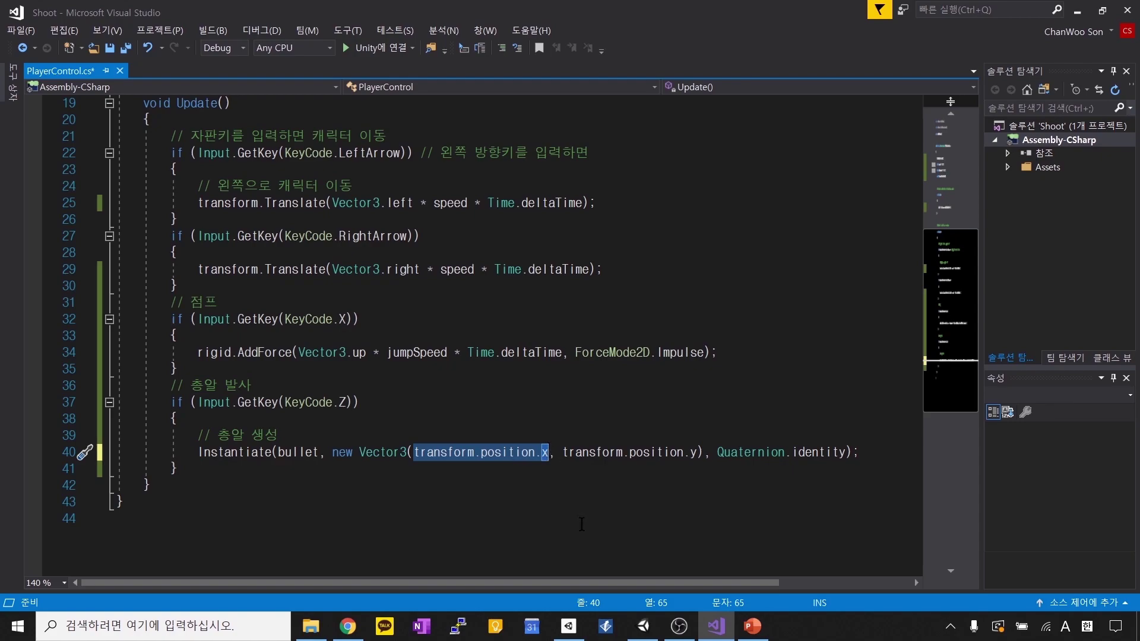
# Step: Switch to Unity and select the robot in the scene to check its X position
pyautogui.click(643, 625)
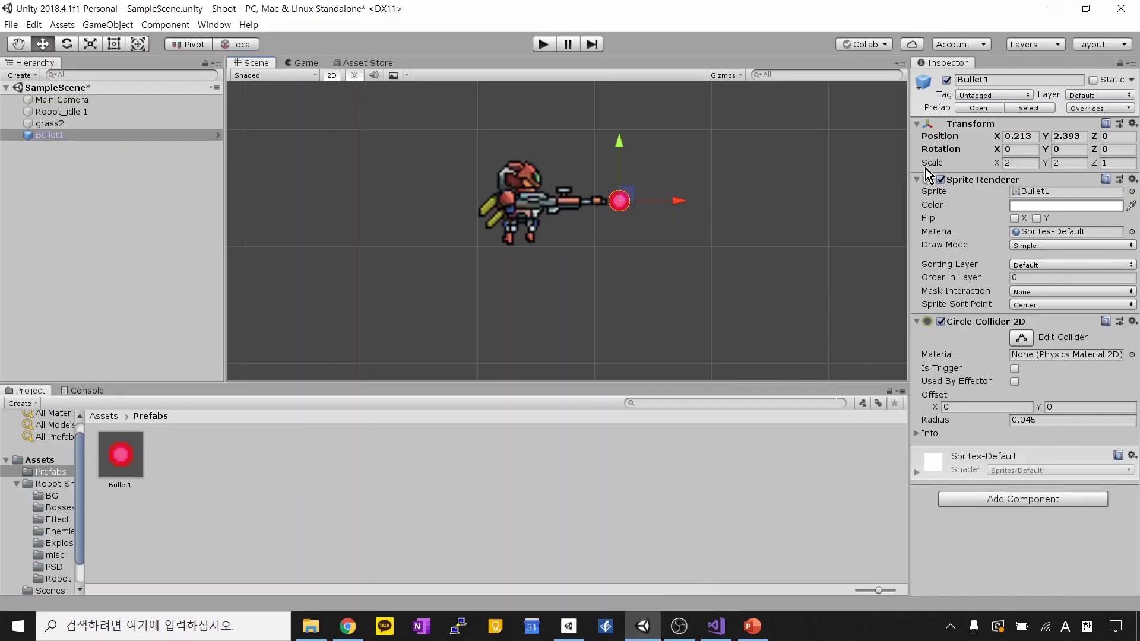
pyautogui.click(502, 226)
pyautogui.click(1022, 122)
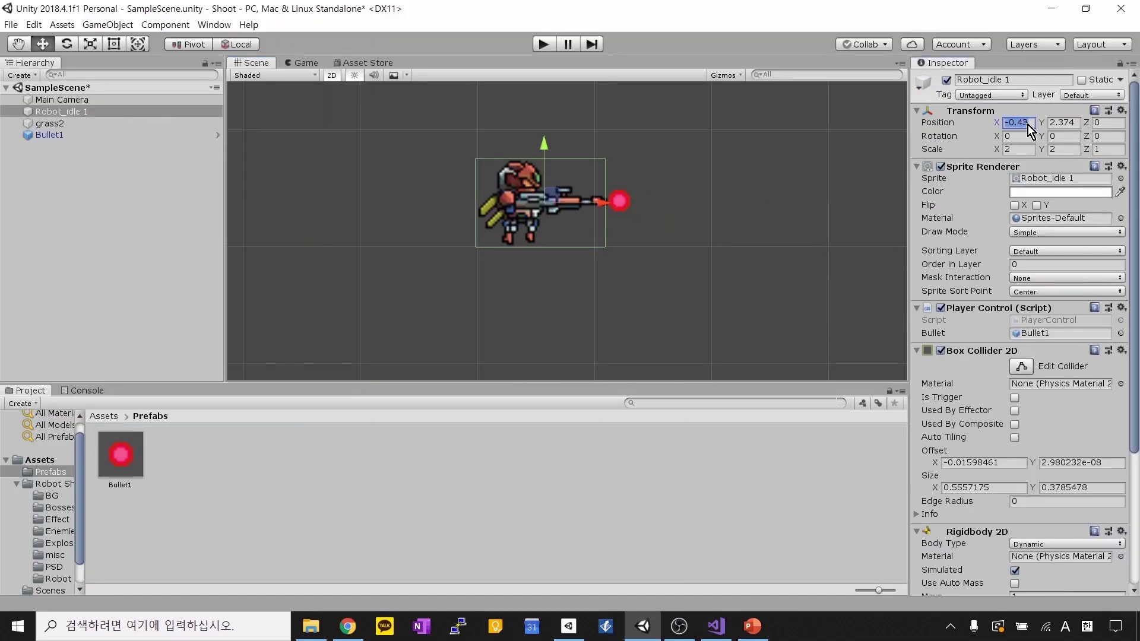
# Step: Highlight the transform.position.y argument in Visual Studio and switch to Unity to check the robot's Y position
pyautogui.click(719, 624)
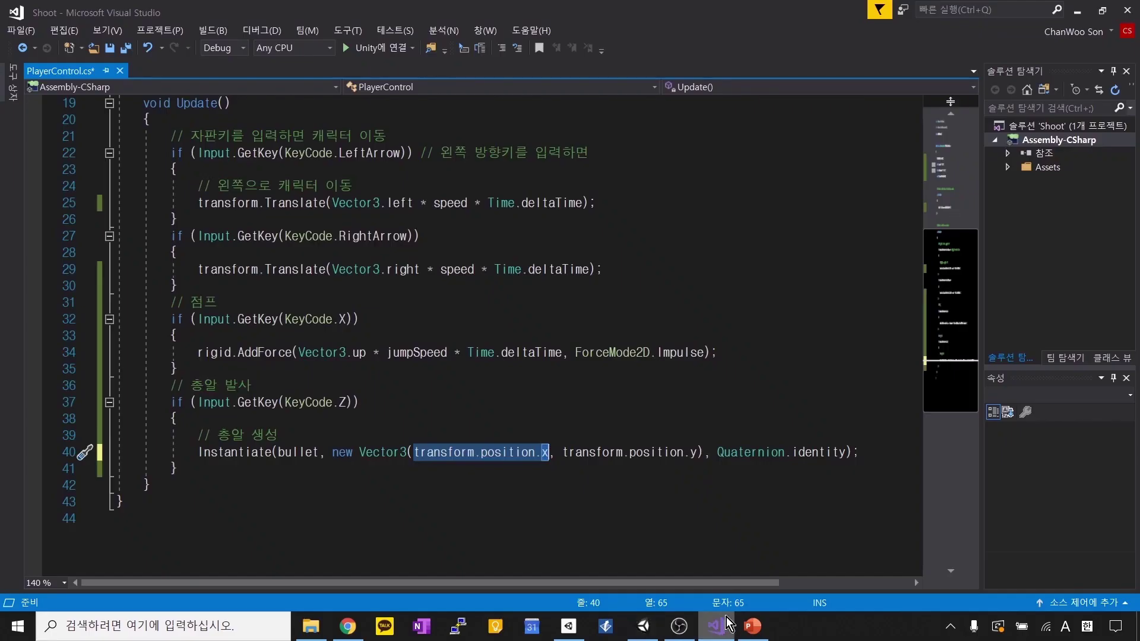
pyautogui.moveTo(563, 452); pyautogui.dragTo(698, 452)
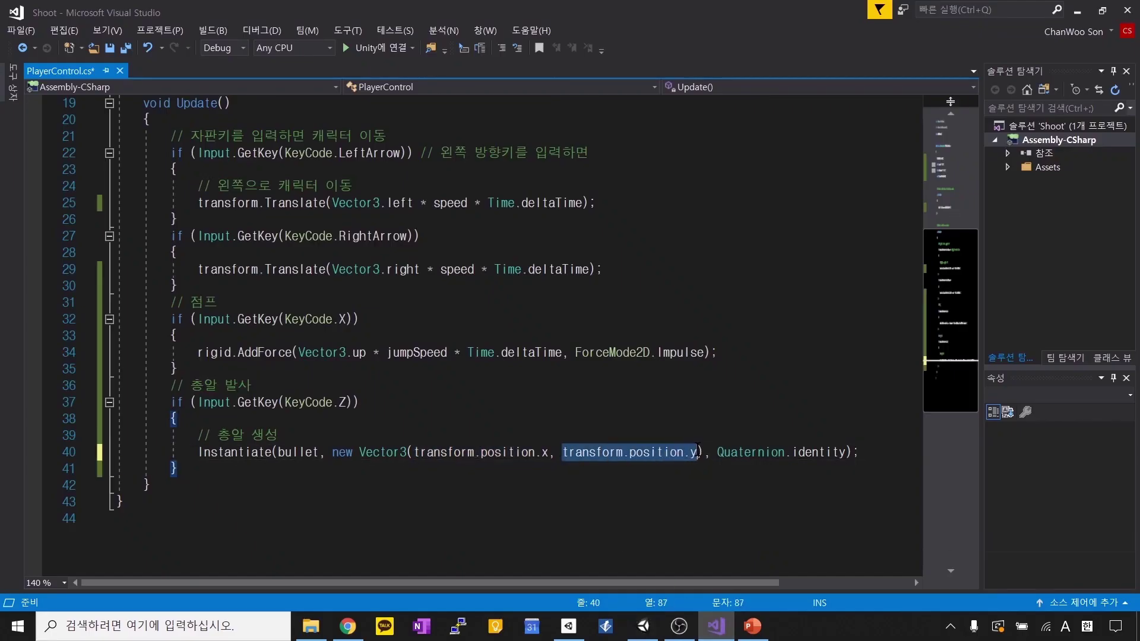
pyautogui.click(643, 625)
pyautogui.click(1071, 128)
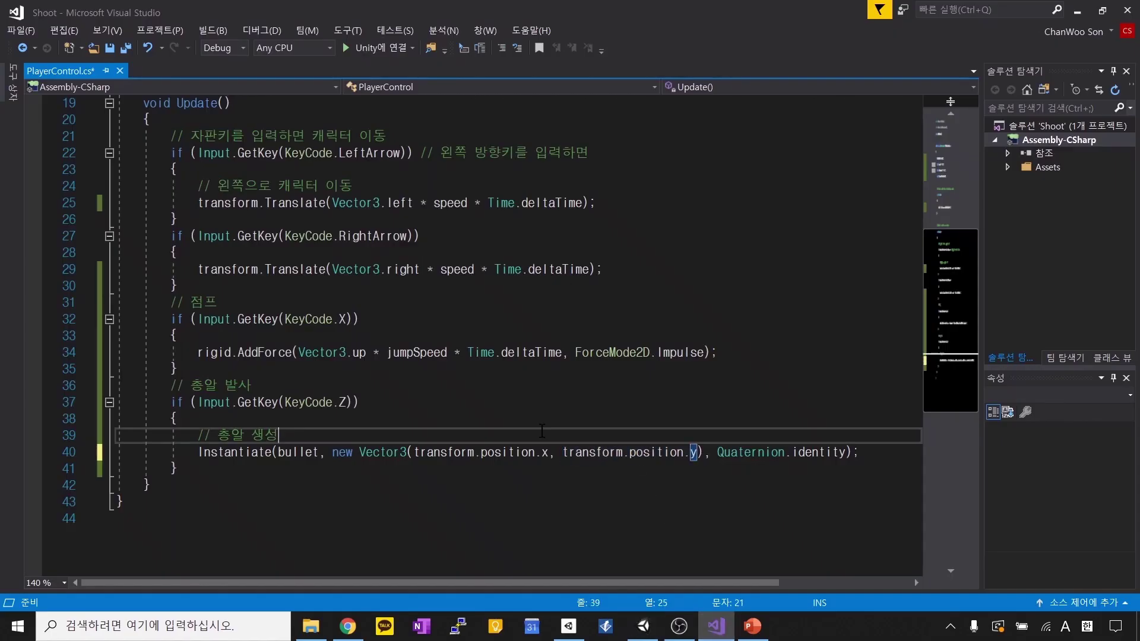
# Step: Add + 0.6f to the transform.position.x argument of the bullet's Vector3 in Visual Studio and save the script
pyautogui.click(546, 452)
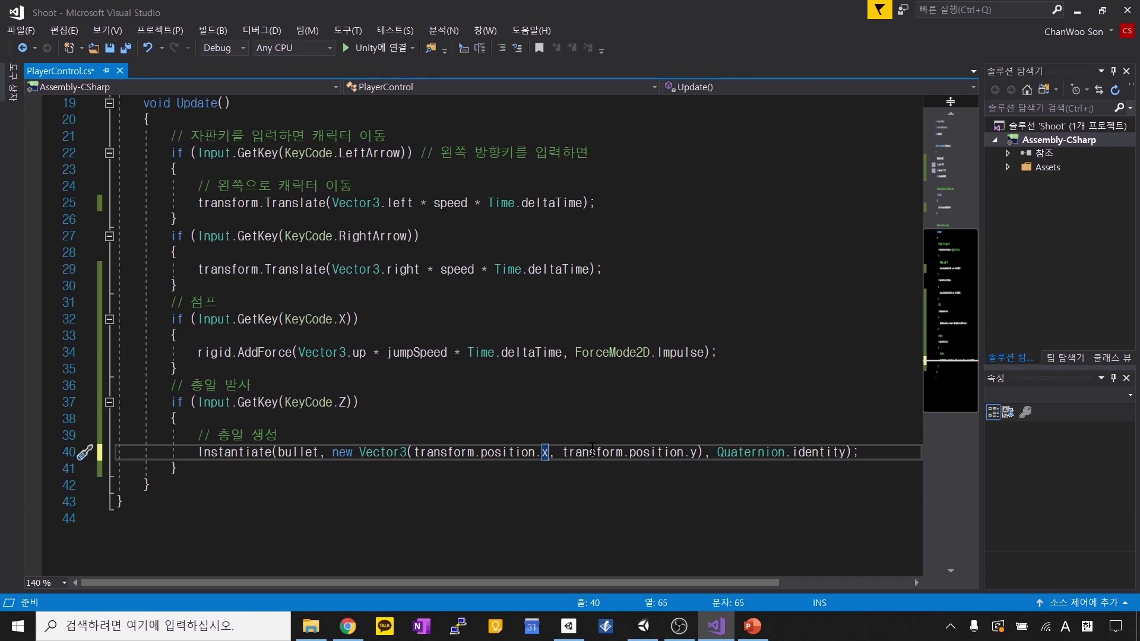
pyautogui.write('+ ')
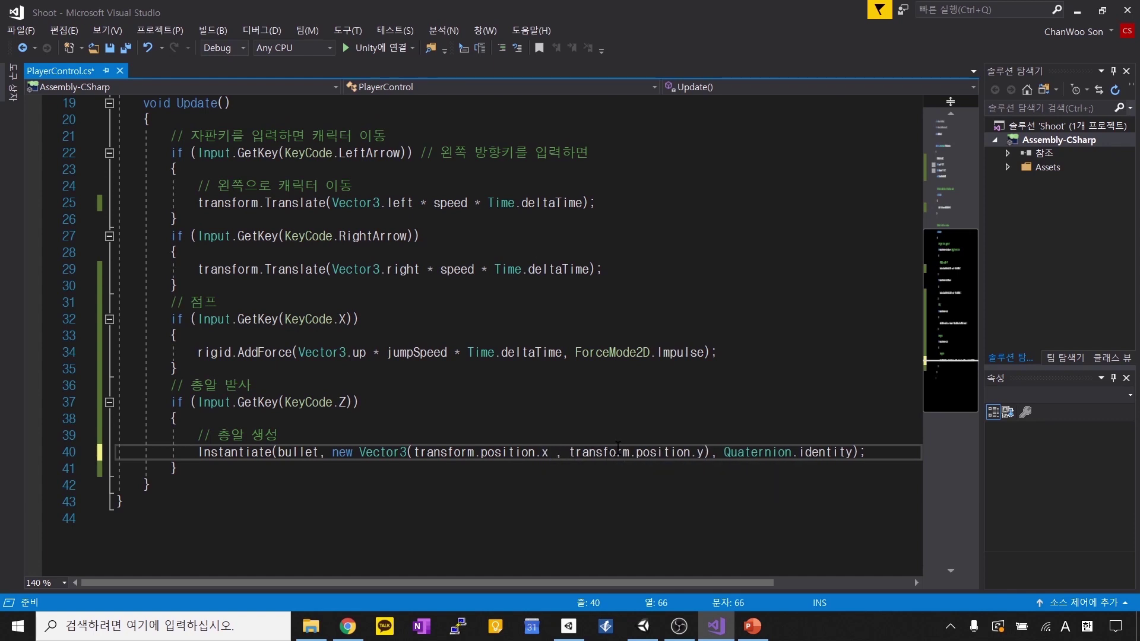
pyautogui.write('0.6f')
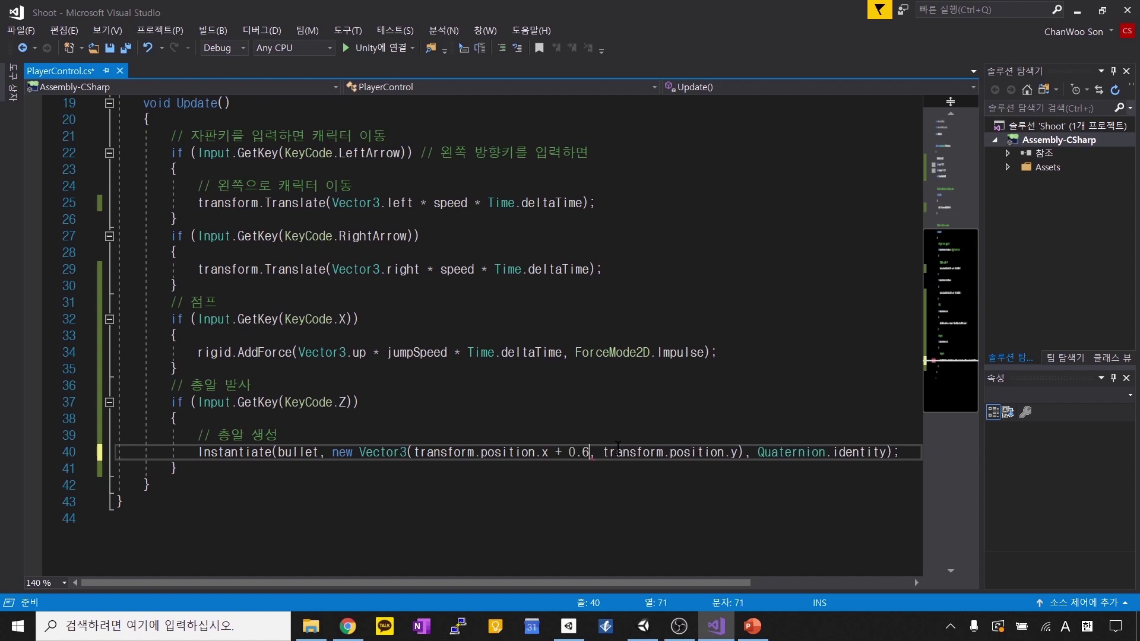
pyautogui.hotkey('ctrl', 's')
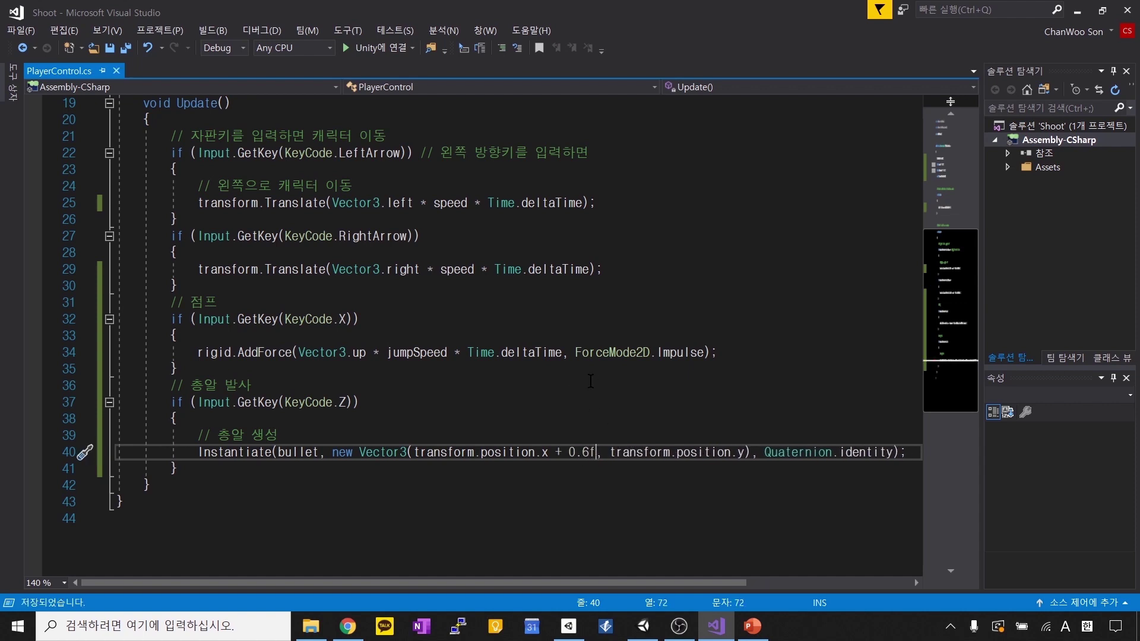
# Step: Change the bullet's x offset to 0.7f and save the script
pyautogui.click(585, 454)
pyautogui.press('BackSpace')
pyautogui.write('7')
pyautogui.click(624, 402)
pyautogui.hotkey('ctrl', 's')
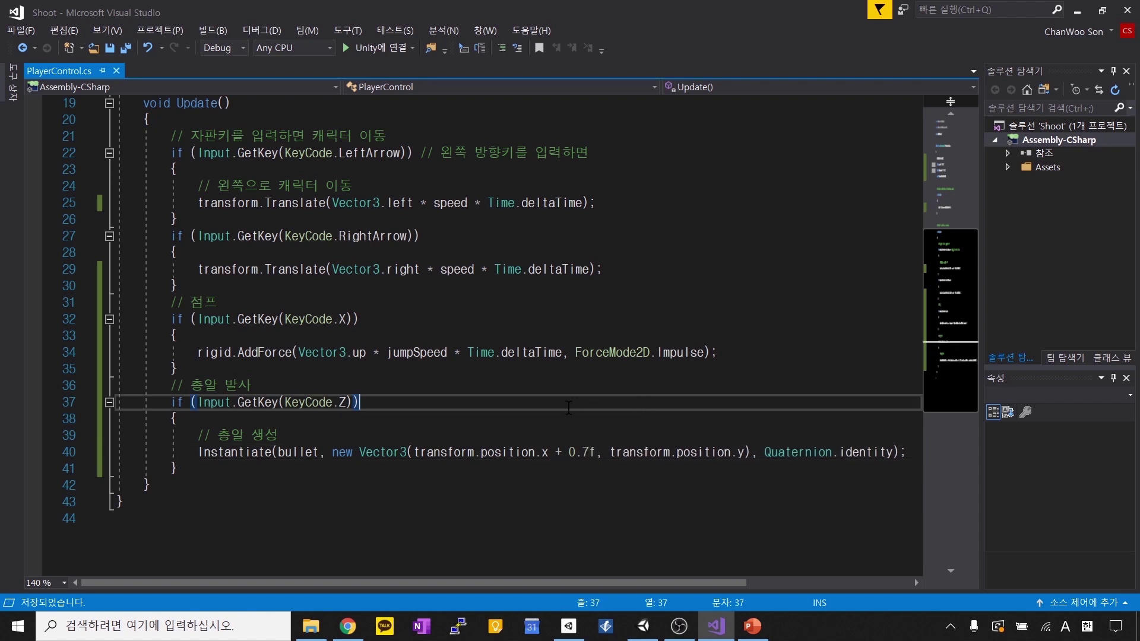
# Step: Switch to Unity and test-run the game, looking through the Bullet1 clones in the Hierarchy before stopping it
pyautogui.scroll(-2, 574, 405)
pyautogui.hotkey('alt', 'Tab')
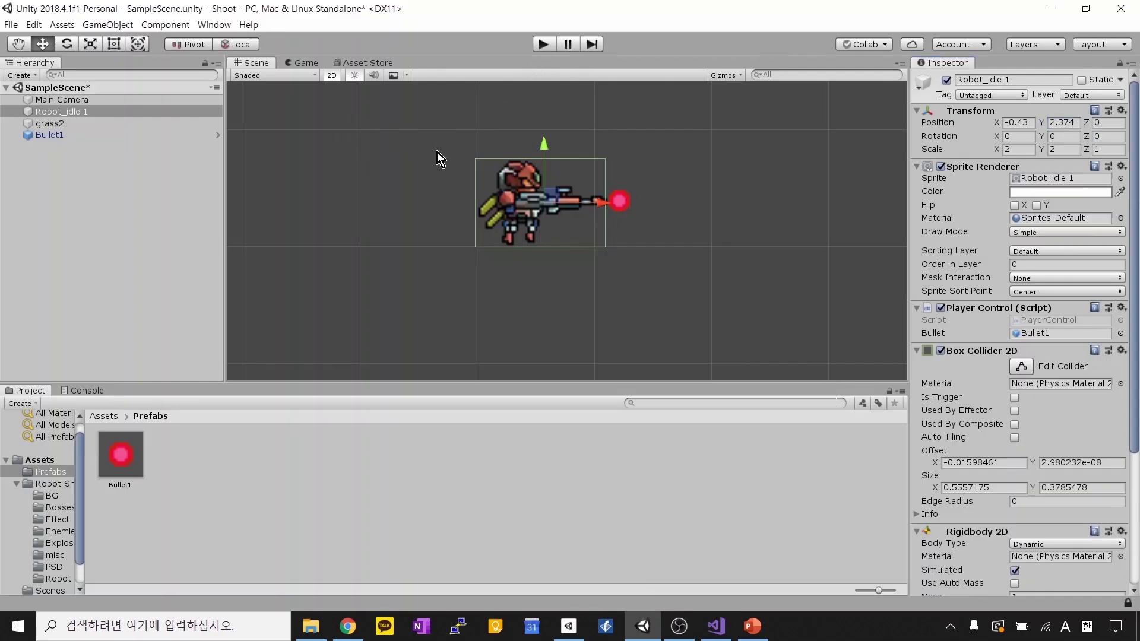
pyautogui.scroll(-2, 437, 152)
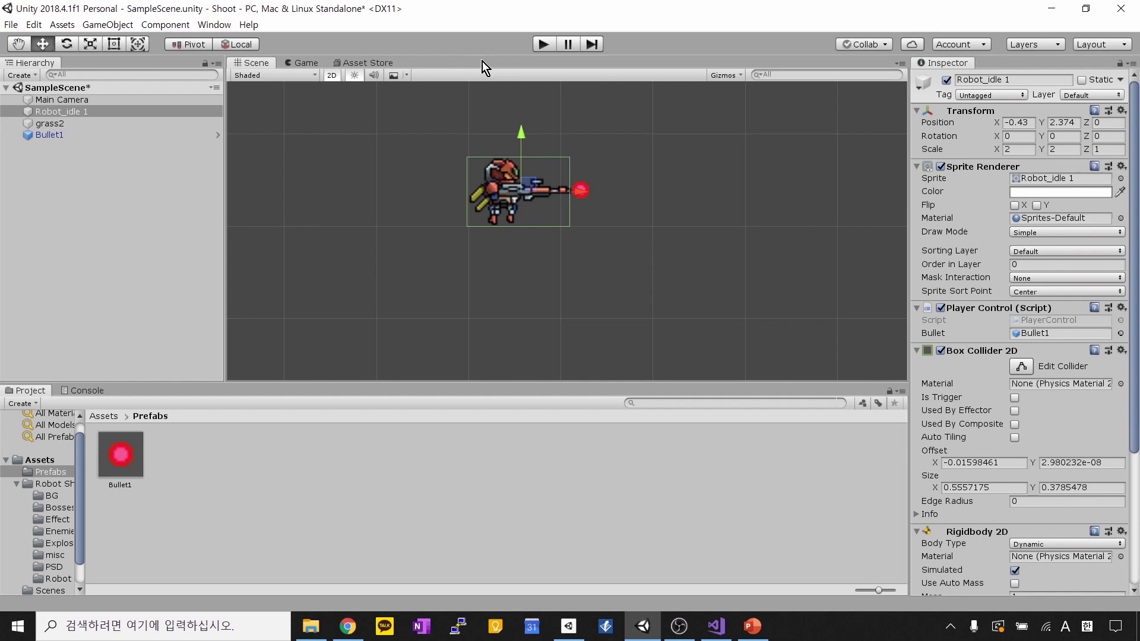
pyautogui.click(543, 44)
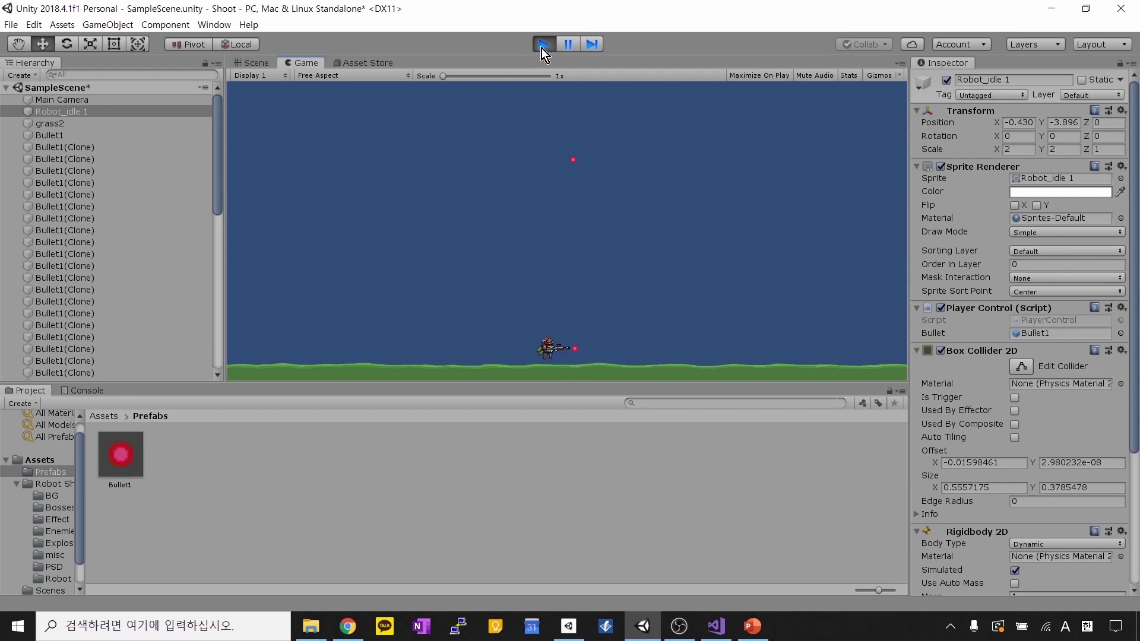
pyautogui.moveTo(217, 205); pyautogui.dragTo(214, 372)
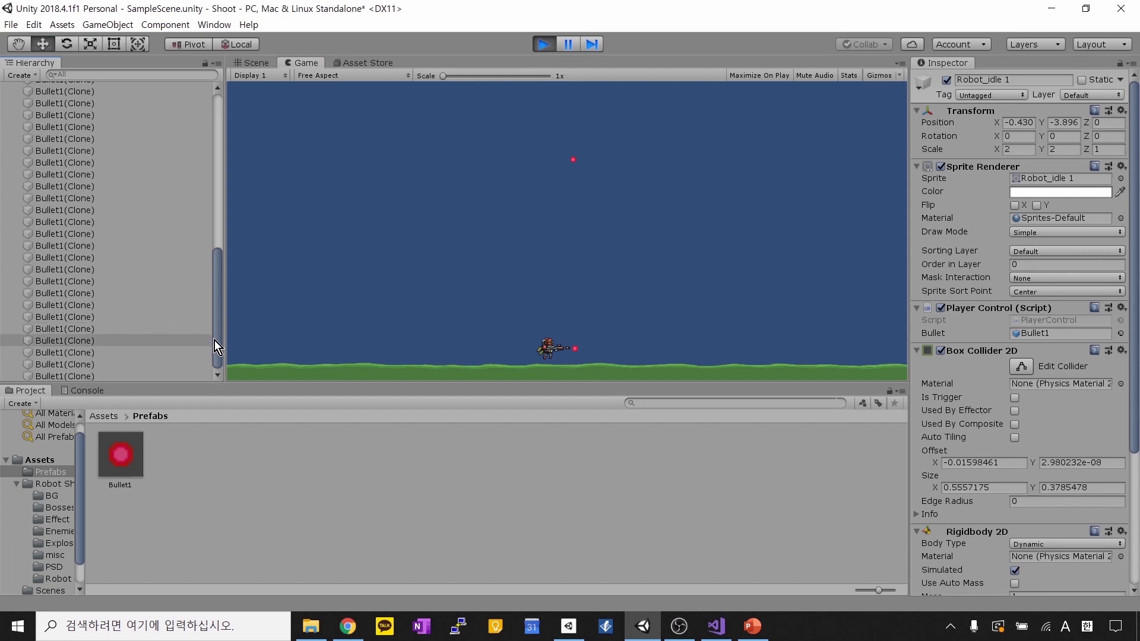
pyautogui.click(544, 45)
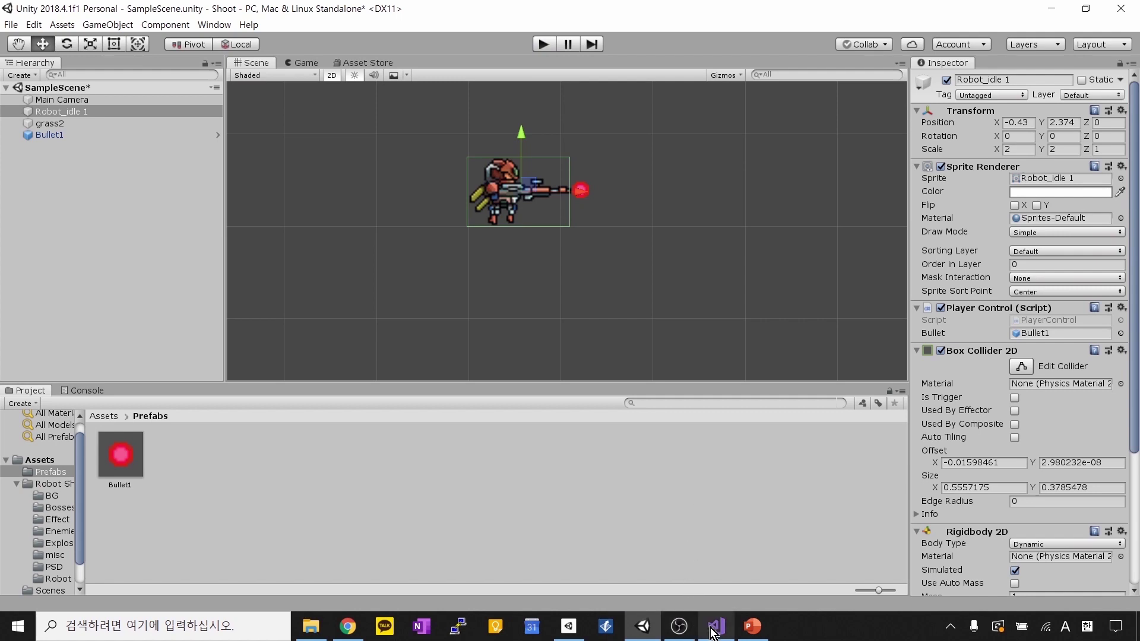
# Step: Switch to Visual Studio, change GetKey to GetKeyDown in the KeyCode.Z firing condition, and save the script
pyautogui.moveTo(712, 629)
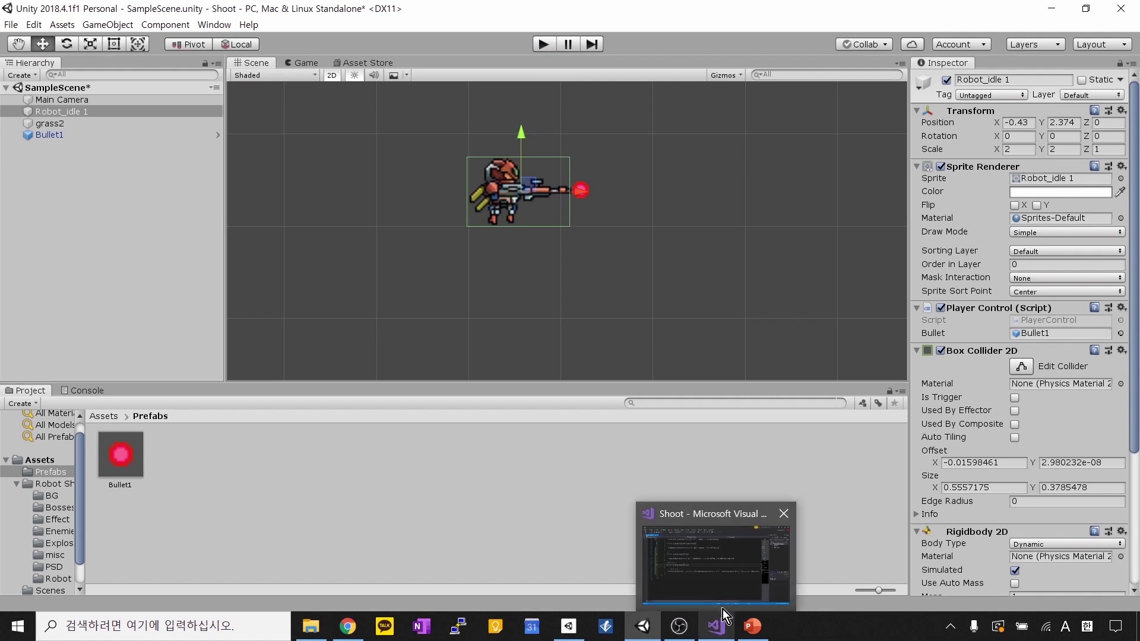
pyautogui.click(725, 628)
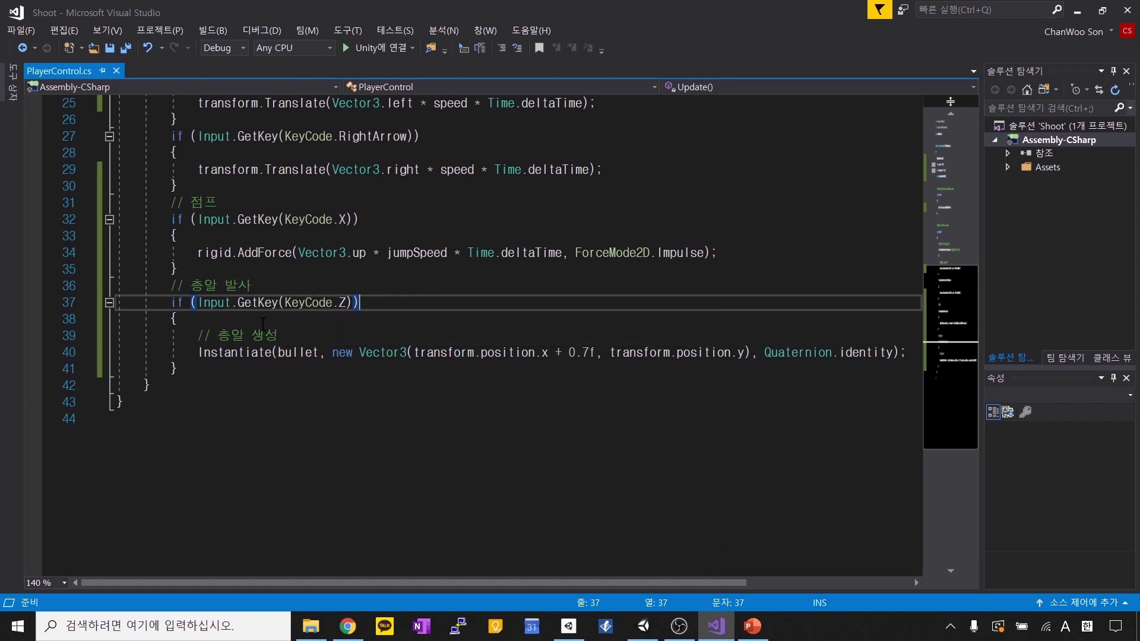
pyautogui.click(259, 303)
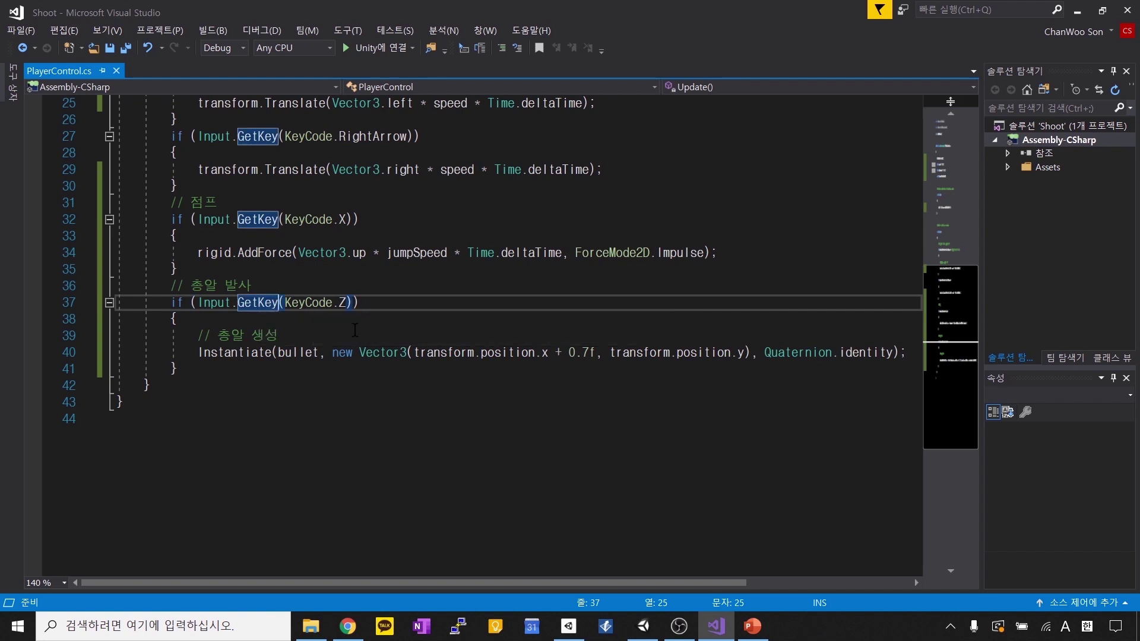
pyautogui.write('Down')
pyautogui.click(355, 330)
pyautogui.moveTo(307, 297)
pyautogui.moveTo(274, 304); pyautogui.dragTo(347, 304)
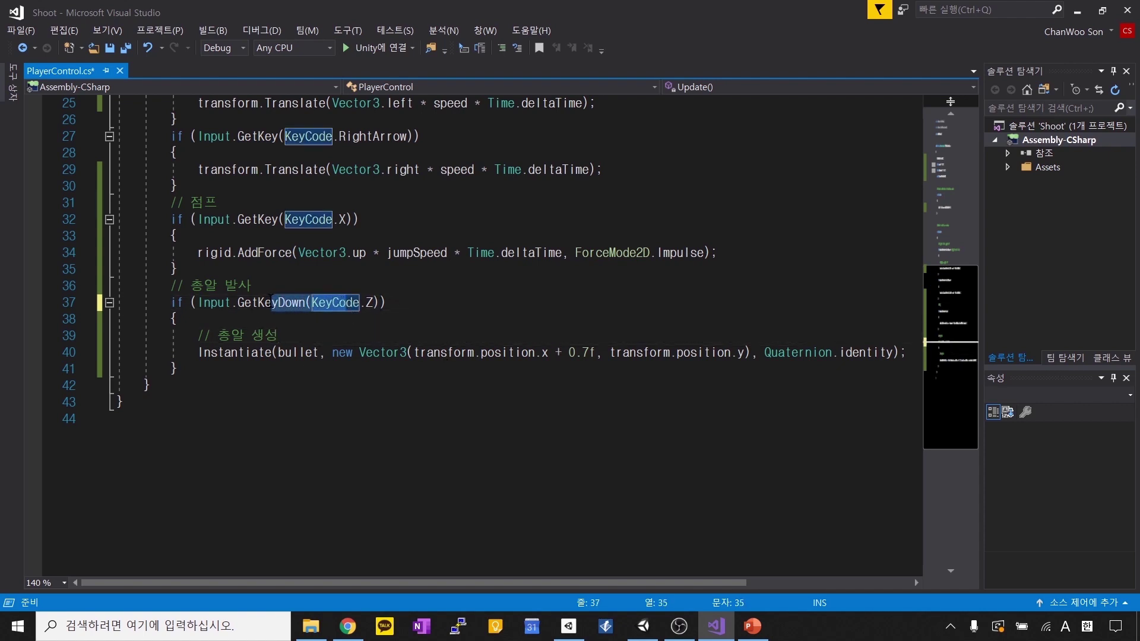
pyautogui.click(272, 302)
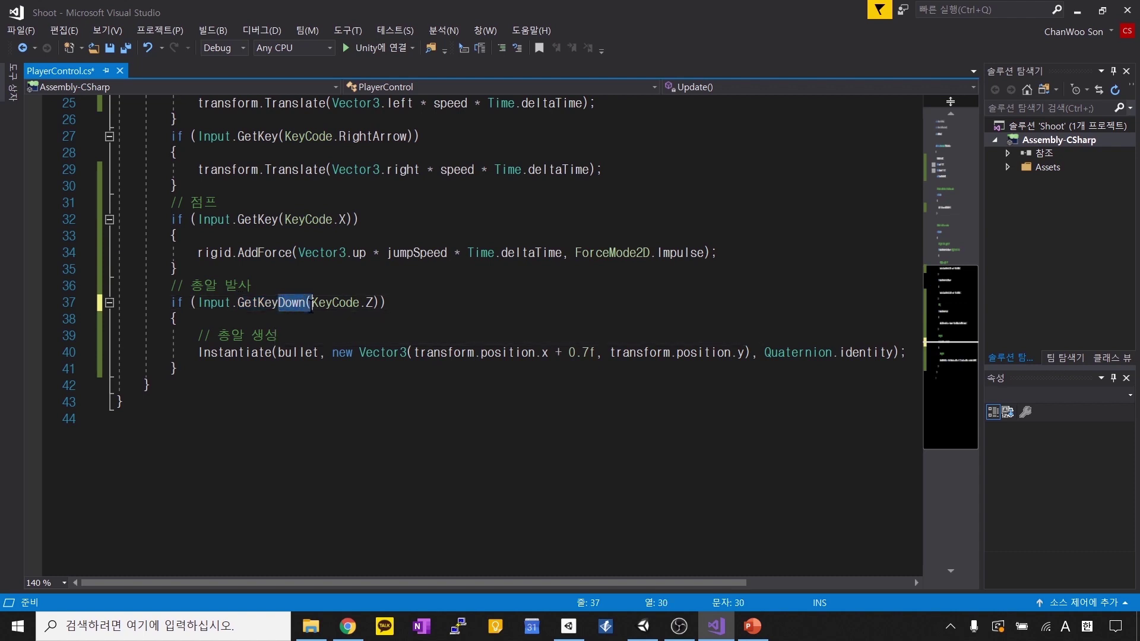
pyautogui.click(663, 364)
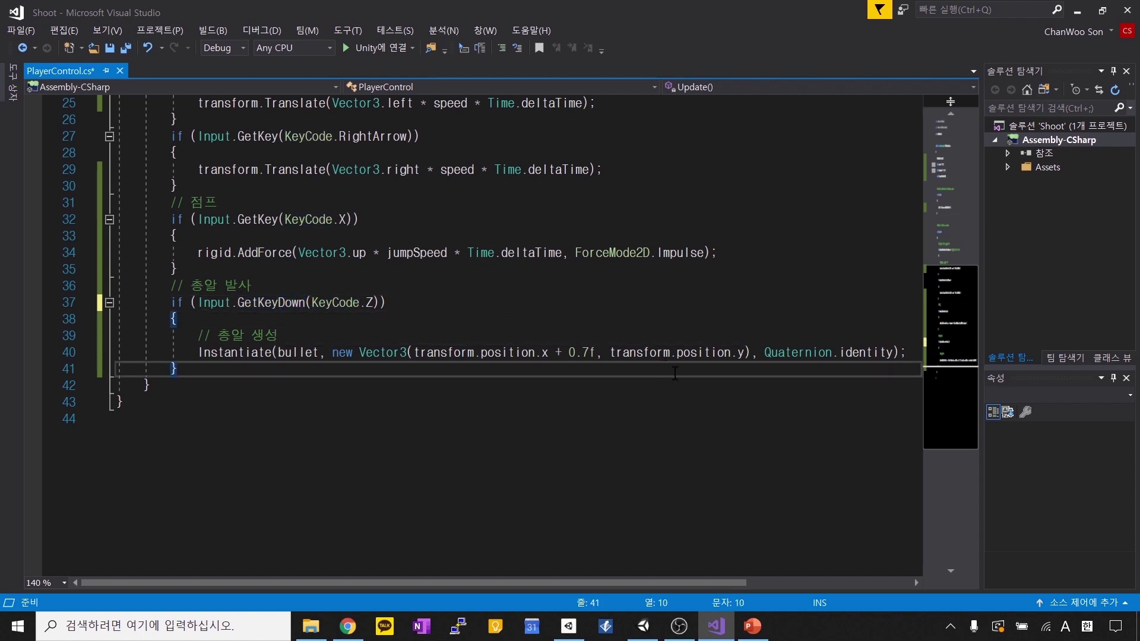
pyautogui.hotkey('ctrl', 's')
# Step: Switch to Unity and open the Scripts folder in the project's Assets
pyautogui.click(643, 626)
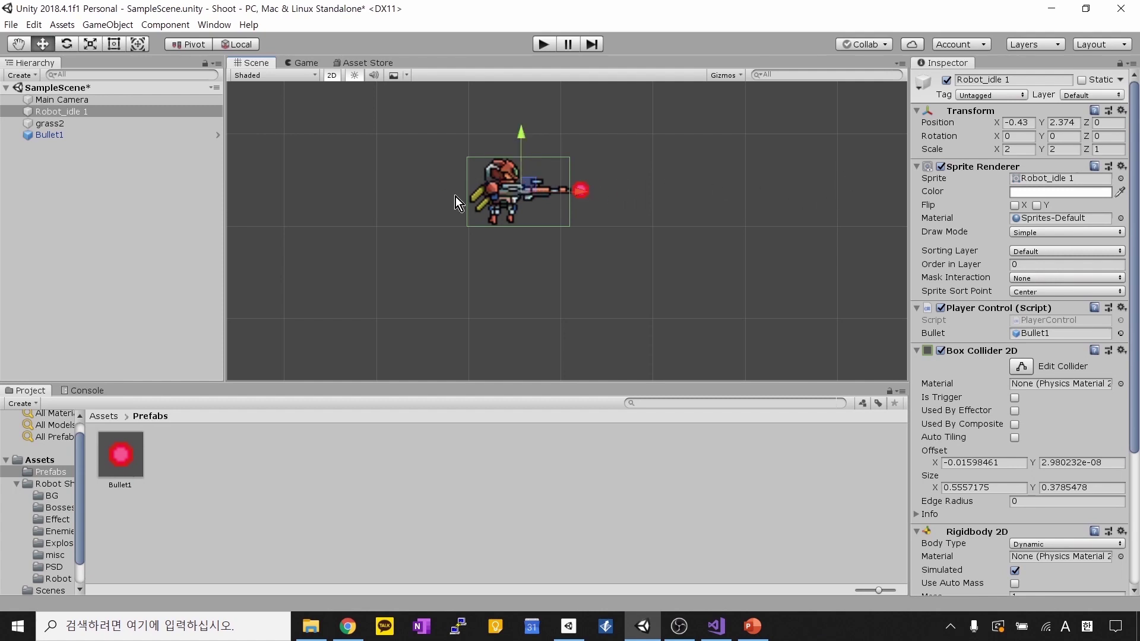
pyautogui.click(102, 417)
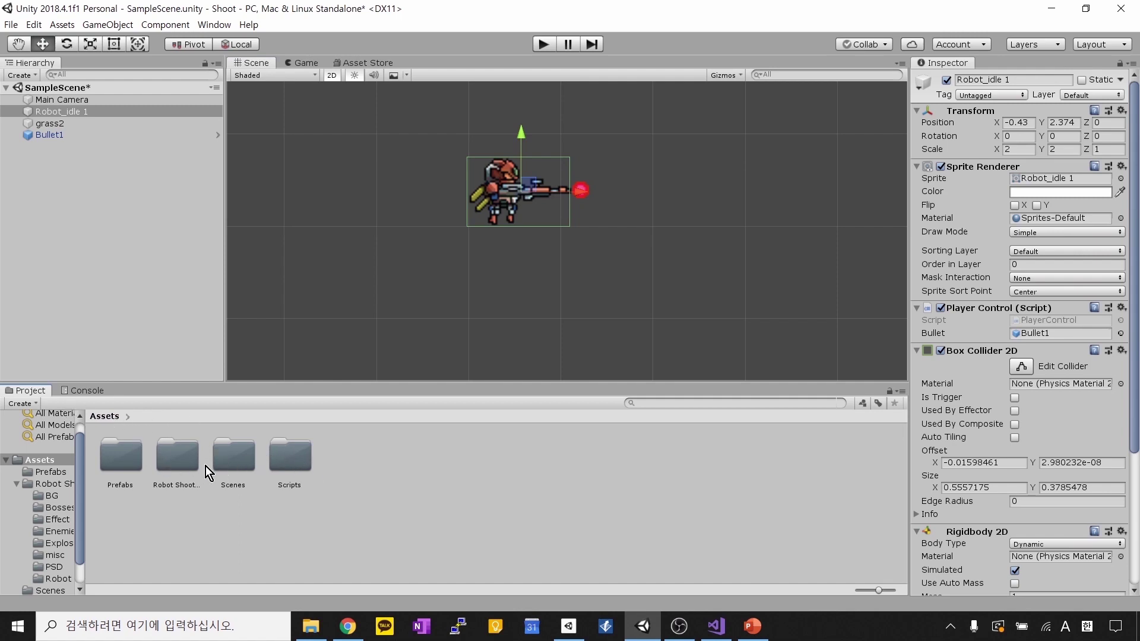
pyautogui.click(229, 466)
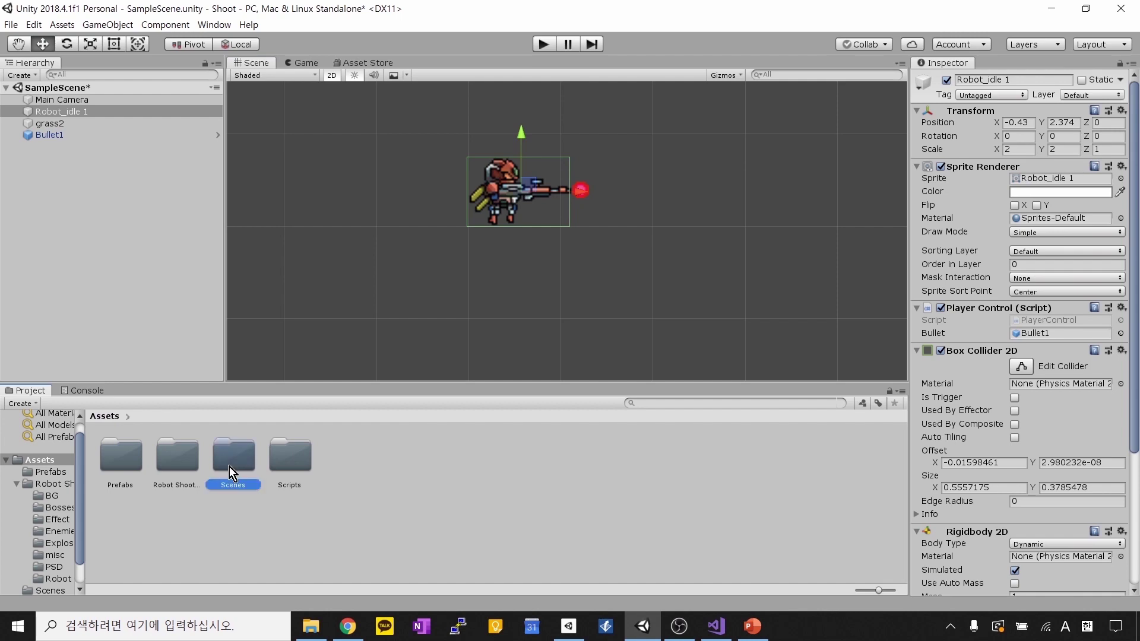
pyautogui.click(285, 462)
pyautogui.doubleClick(283, 461)
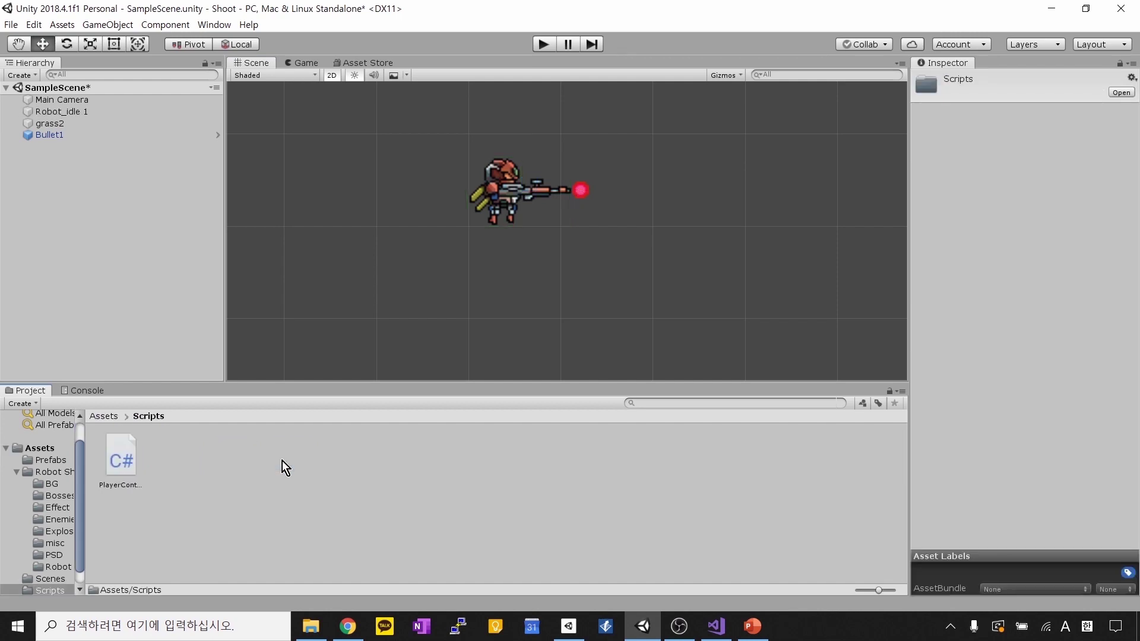
# Step: Create a C# script named BulletControl in the Scripts folder
pyautogui.rightClick(179, 482)
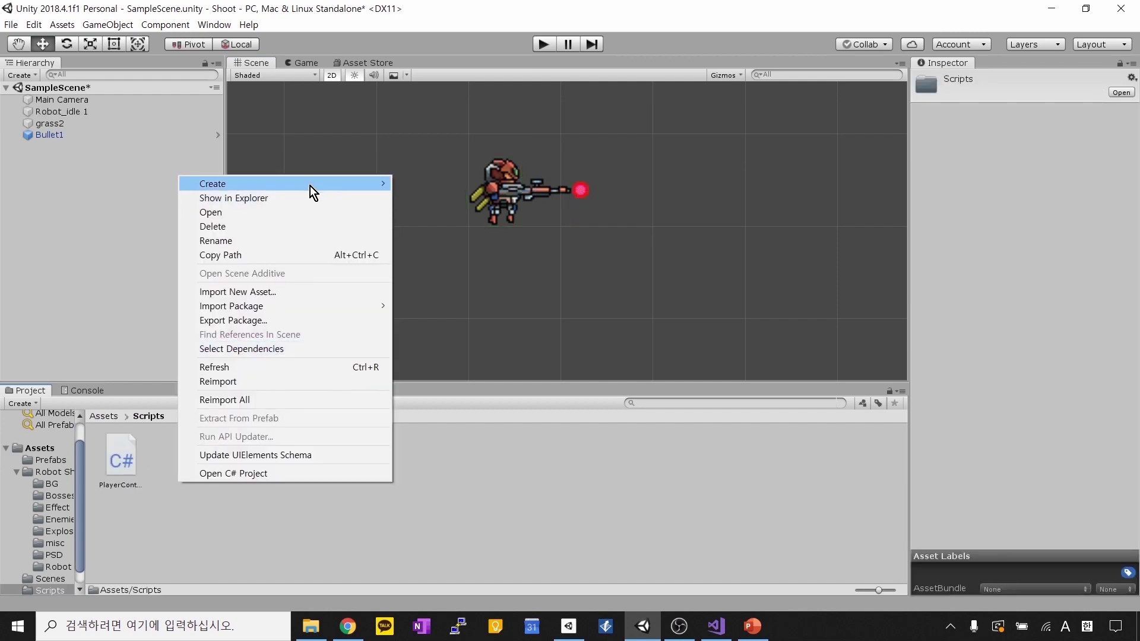
pyautogui.moveTo(316, 185)
pyautogui.click(414, 183)
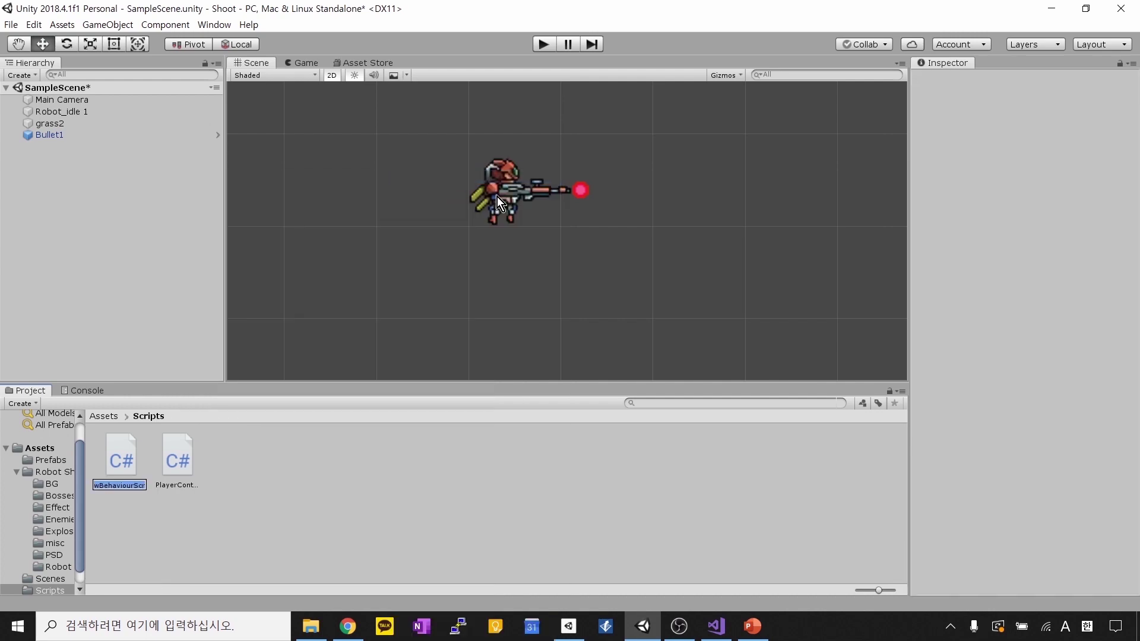
pyautogui.write('BulletControl')
pyautogui.press('BackSpace')
pyautogui.press('BackSpace')
pyautogui.press('BackSpace')
pyautogui.write('orl')
pyautogui.press('BackSpace')
pyautogui.press('BackSpace')
pyautogui.press('BackSpace')
pyautogui.write('rol')
pyautogui.press('Return')
# Step: Open the BulletControl script in Visual Studio to check its class name and return to Unity
pyautogui.hotkey('alt', 'Tab')
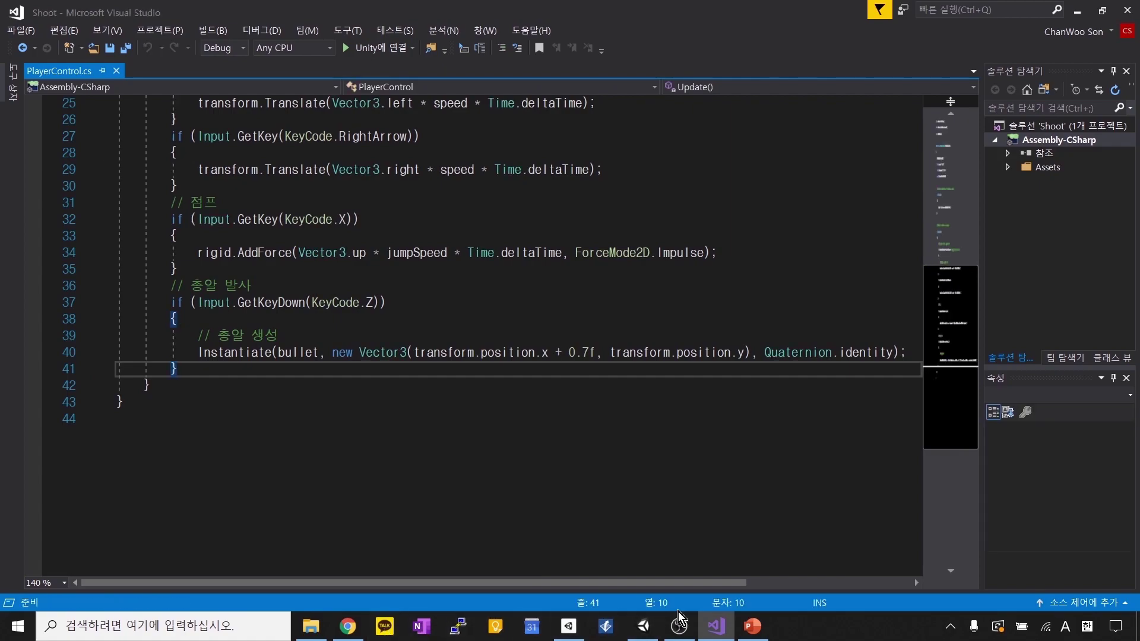
pyautogui.click(643, 625)
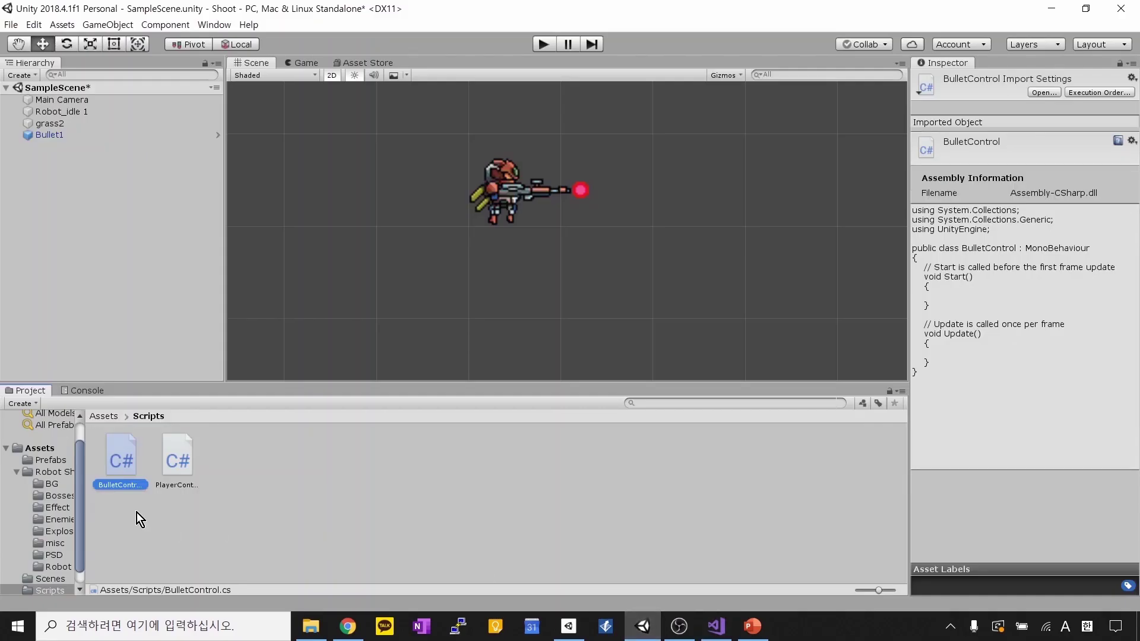
pyautogui.doubleClick(116, 462)
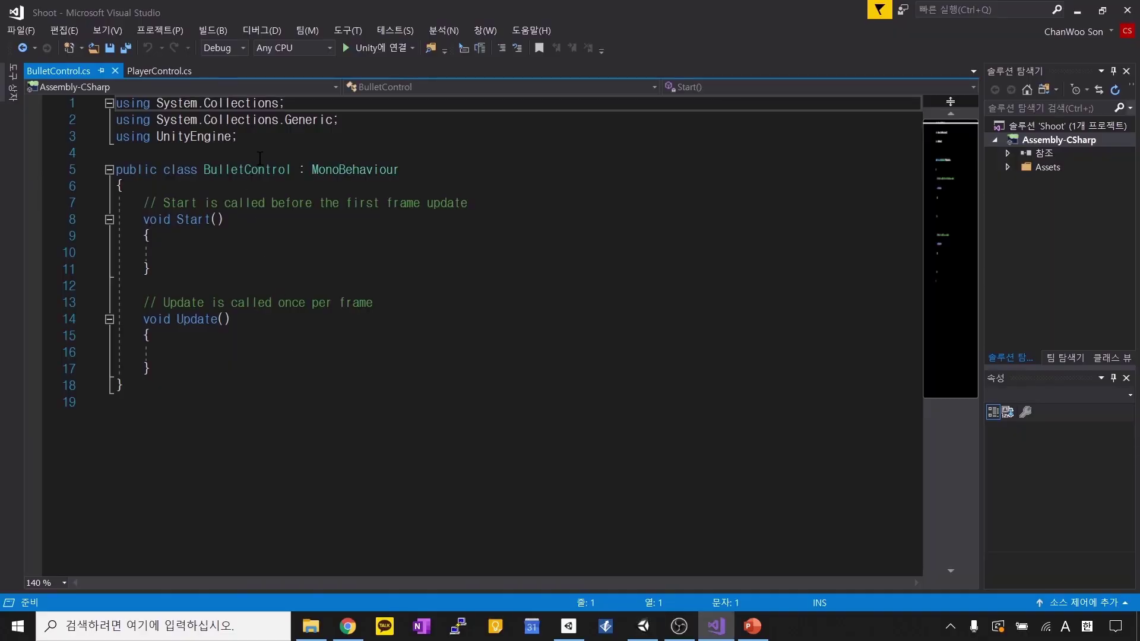
pyautogui.click(268, 171)
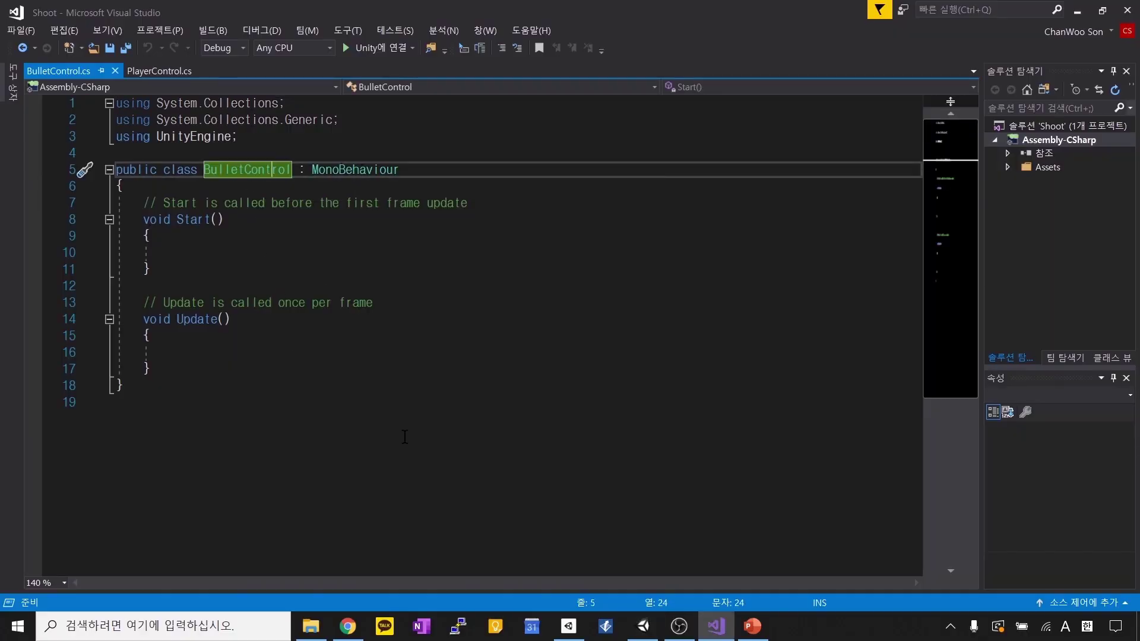
pyautogui.click(643, 625)
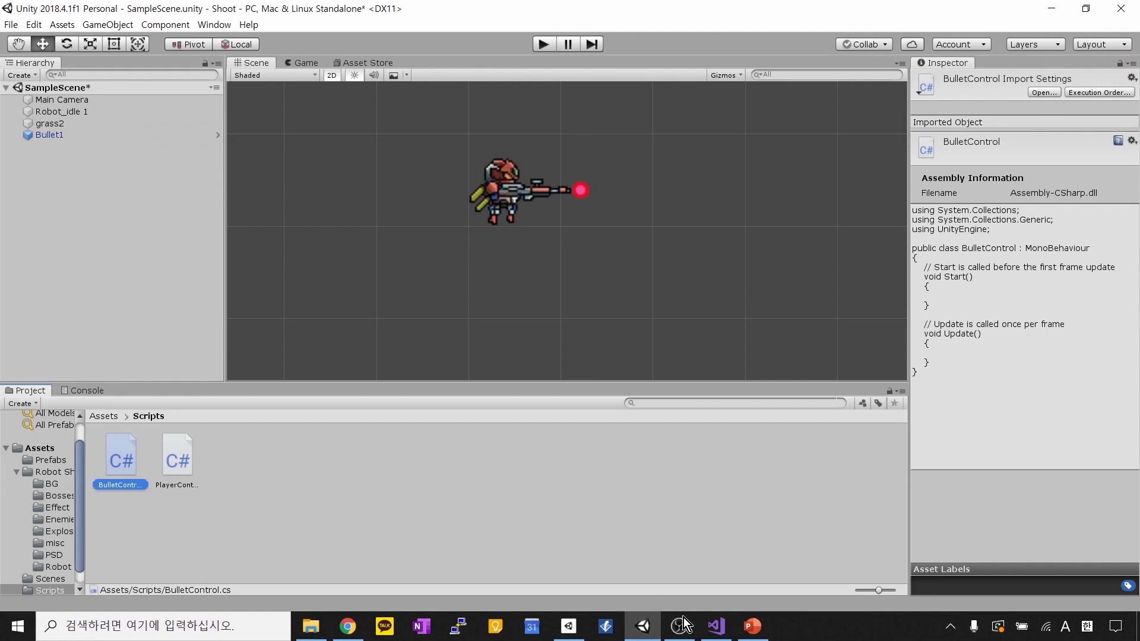
pyautogui.rightClick(123, 467)
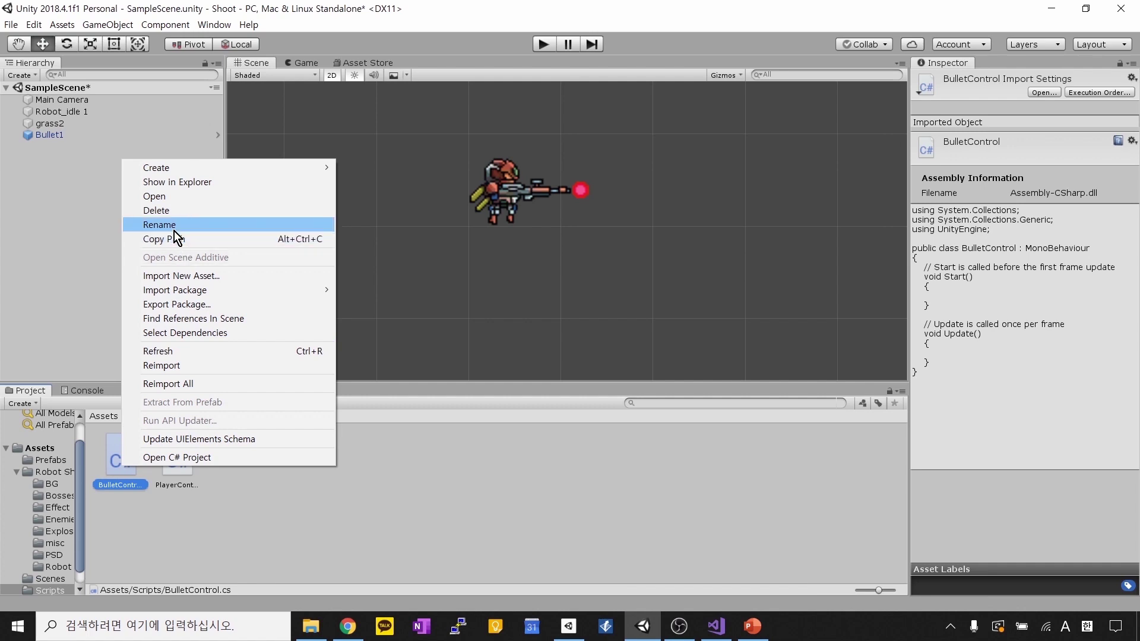
pyautogui.press('Escape')
pyautogui.click(58, 126)
pyautogui.click(62, 113)
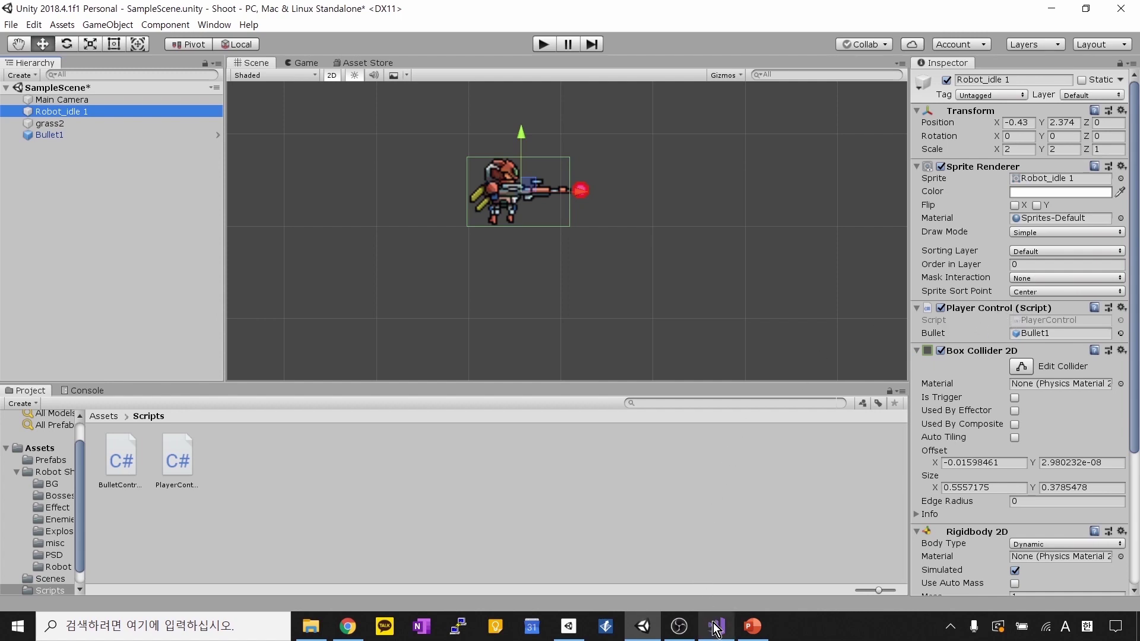
pyautogui.moveTo(713, 624)
pyautogui.click(381, 515)
pyautogui.click(122, 461)
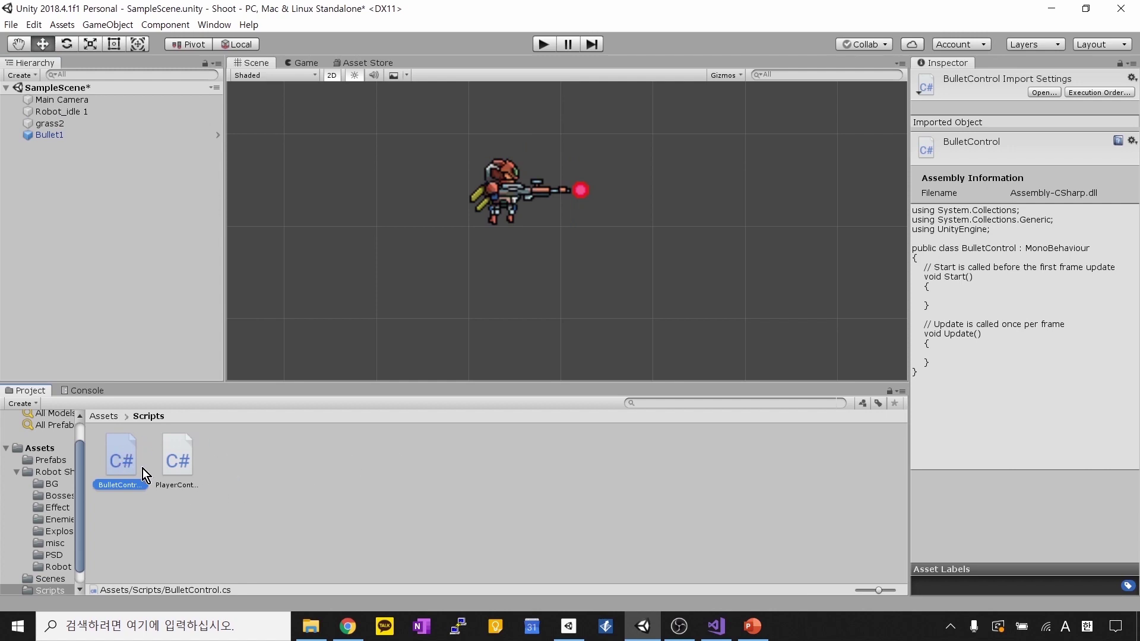
pyautogui.rightClick(119, 469)
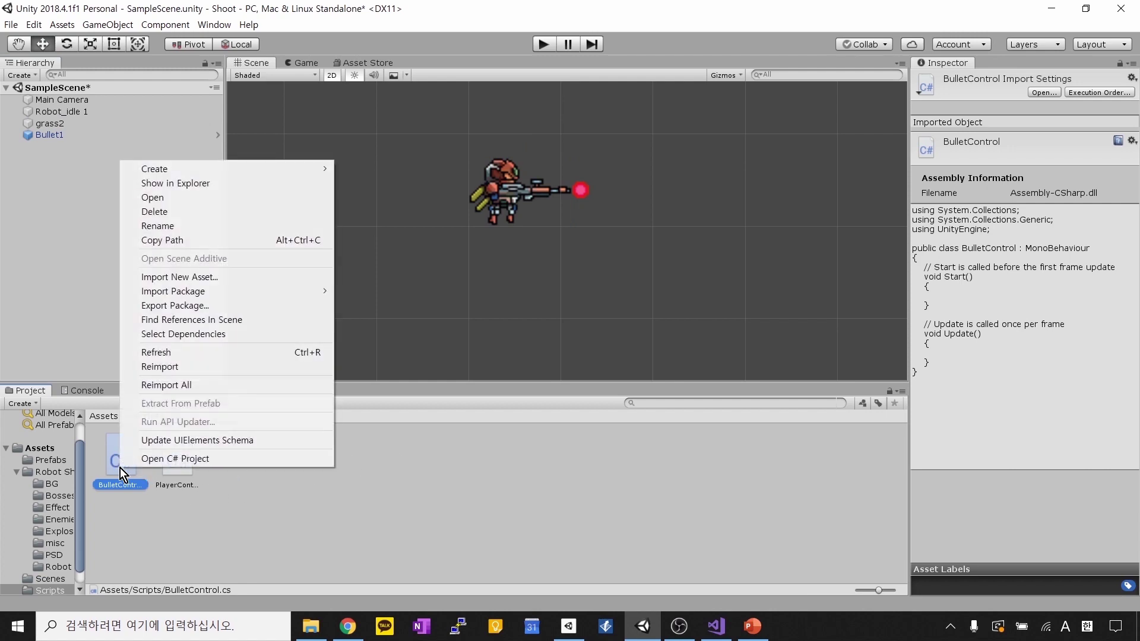
pyautogui.click(127, 485)
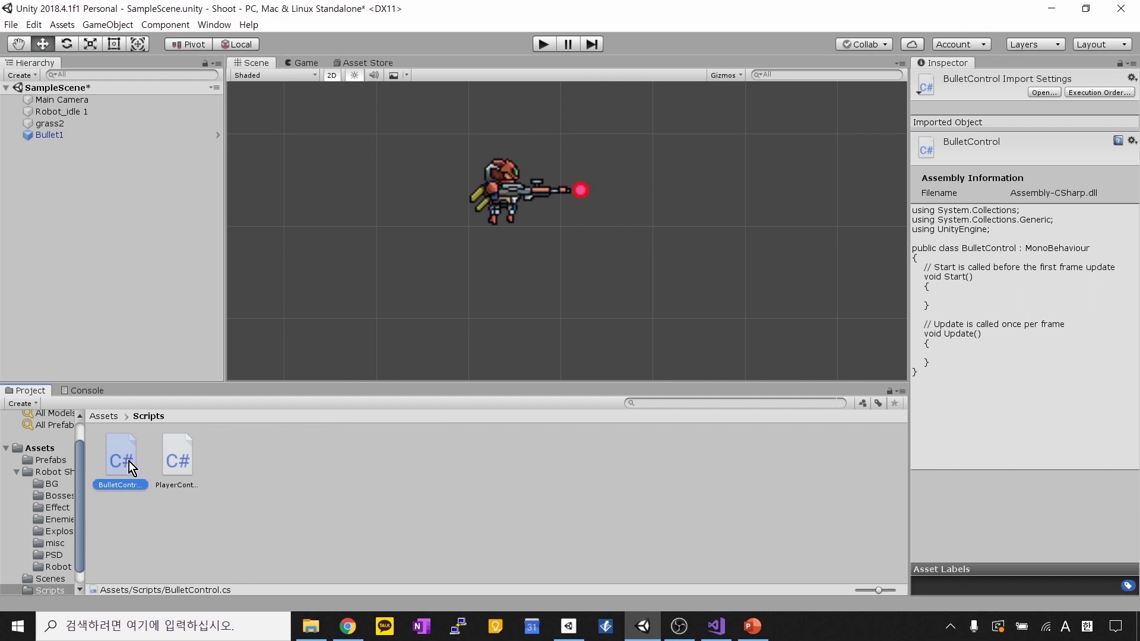
# Step: Compare the class name in the BulletControl script in Visual Studio with the script asset's file name in Unity
pyautogui.click(723, 630)
pyautogui.click(716, 626)
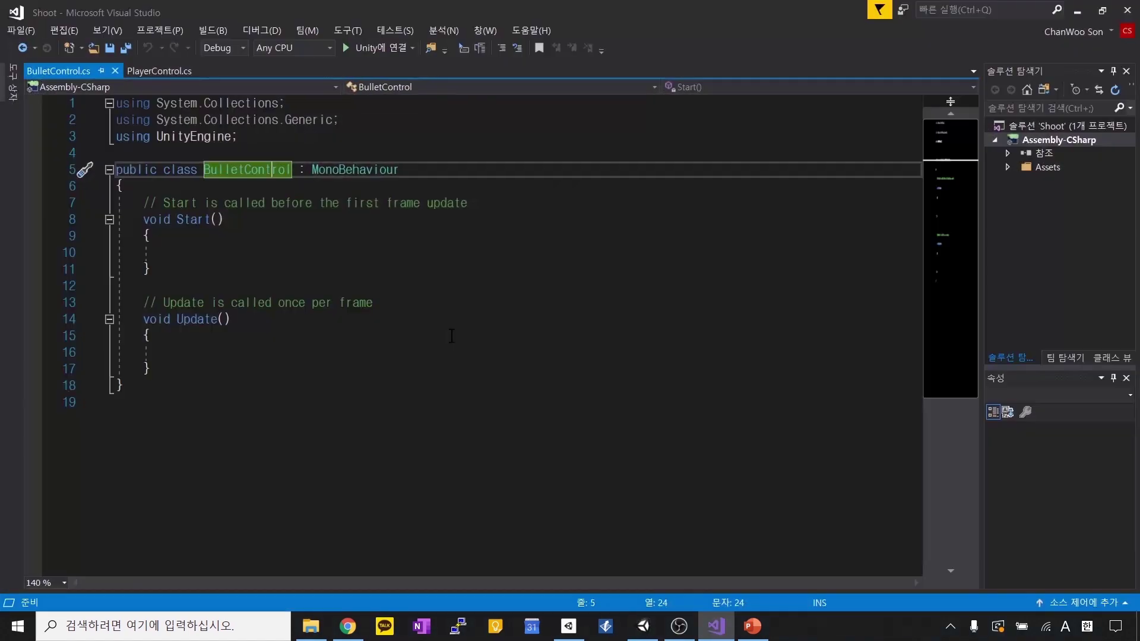
pyautogui.click(205, 169)
pyautogui.moveTo(205, 170); pyautogui.dragTo(295, 170)
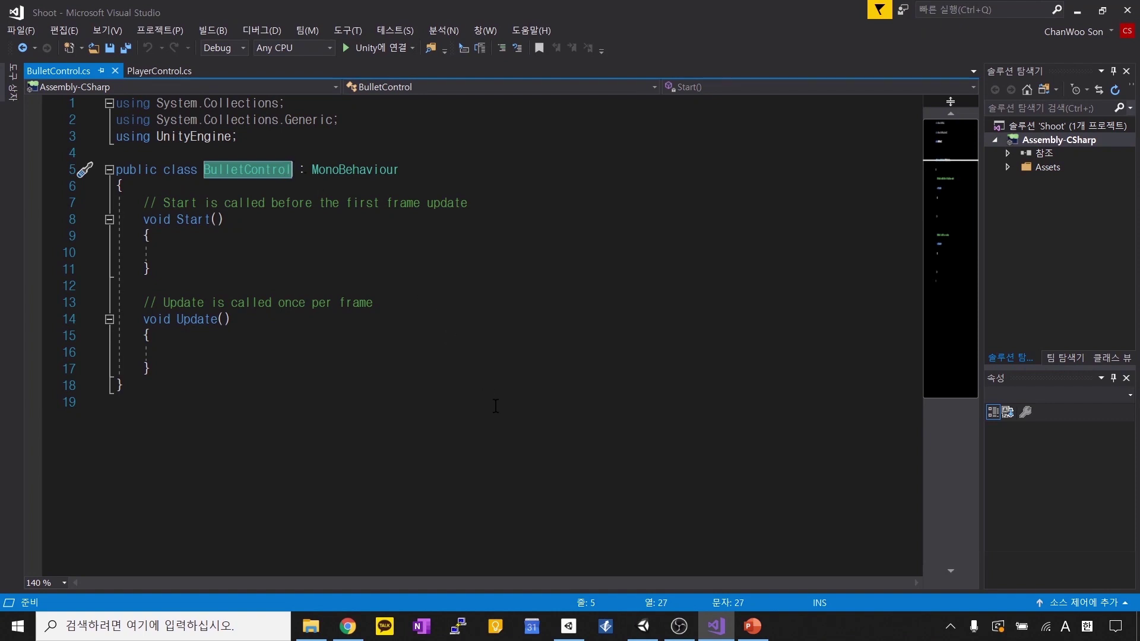
pyautogui.click(469, 368)
pyautogui.click(634, 615)
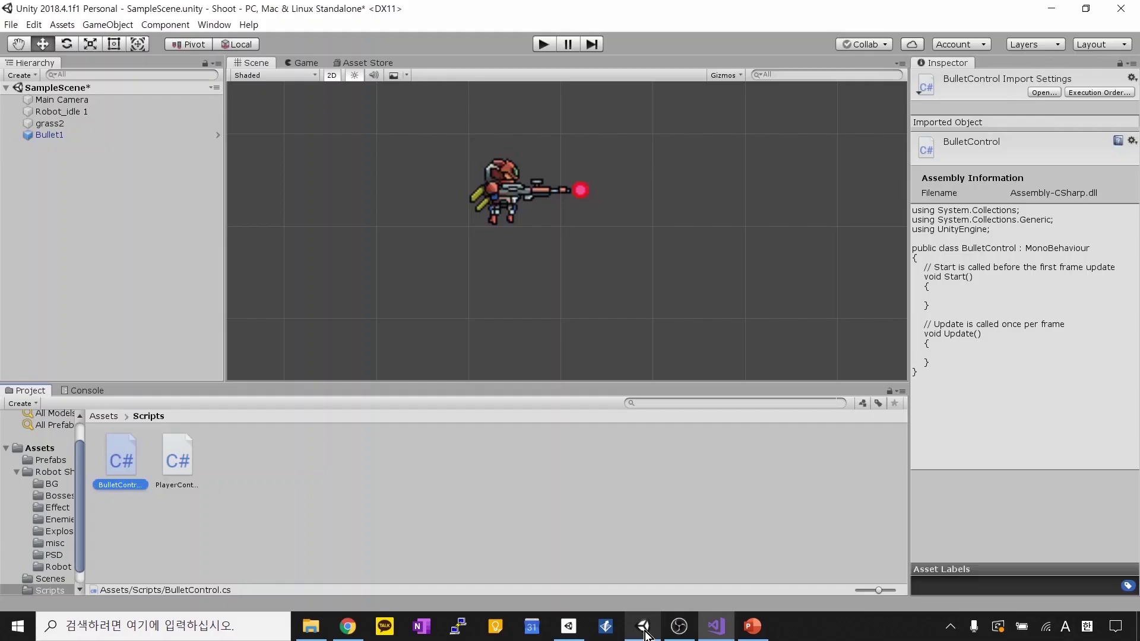
pyautogui.click(647, 614)
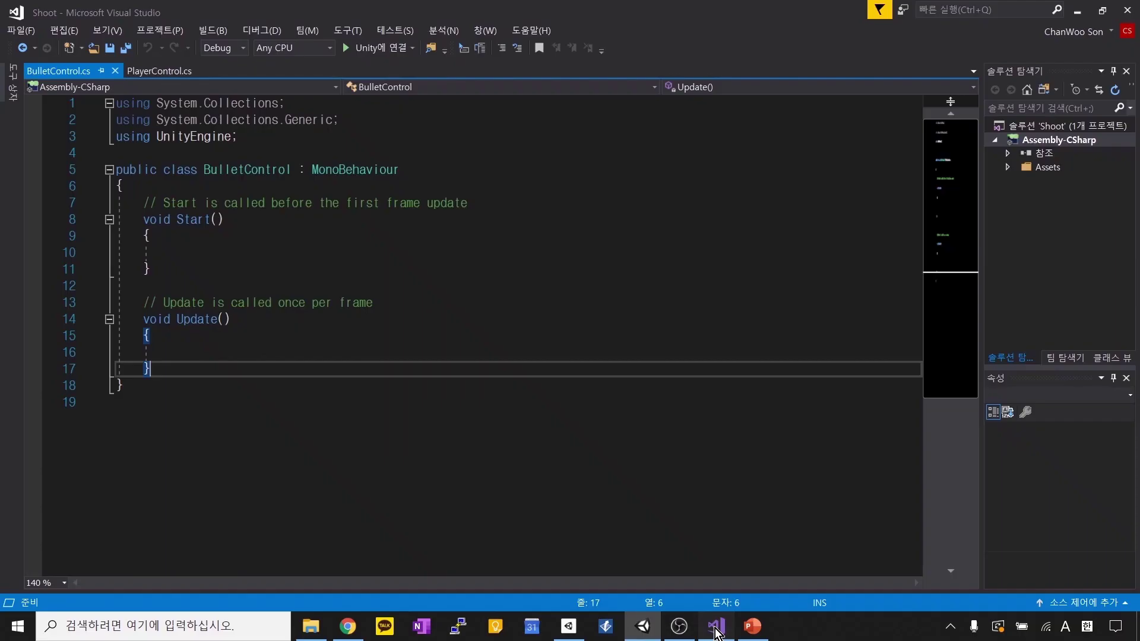
pyautogui.click(643, 625)
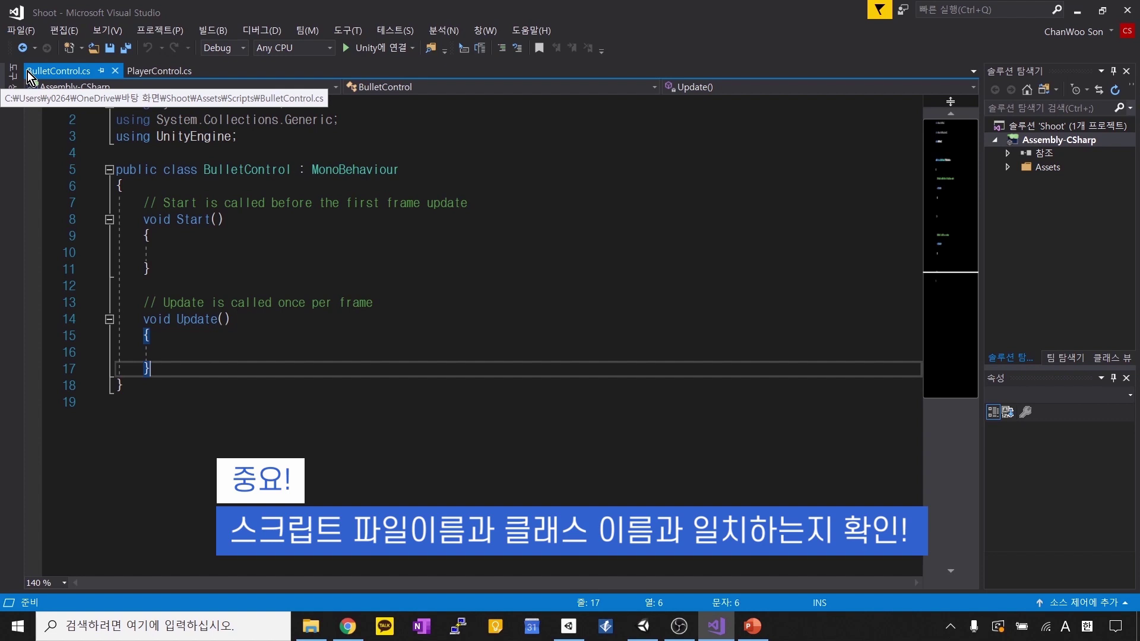
# Step: In Visual Studio, check that the class name in the declaration matches the BulletControl.cs file name
pyautogui.click(212, 184)
pyautogui.moveTo(299, 171); pyautogui.dragTo(204, 171)
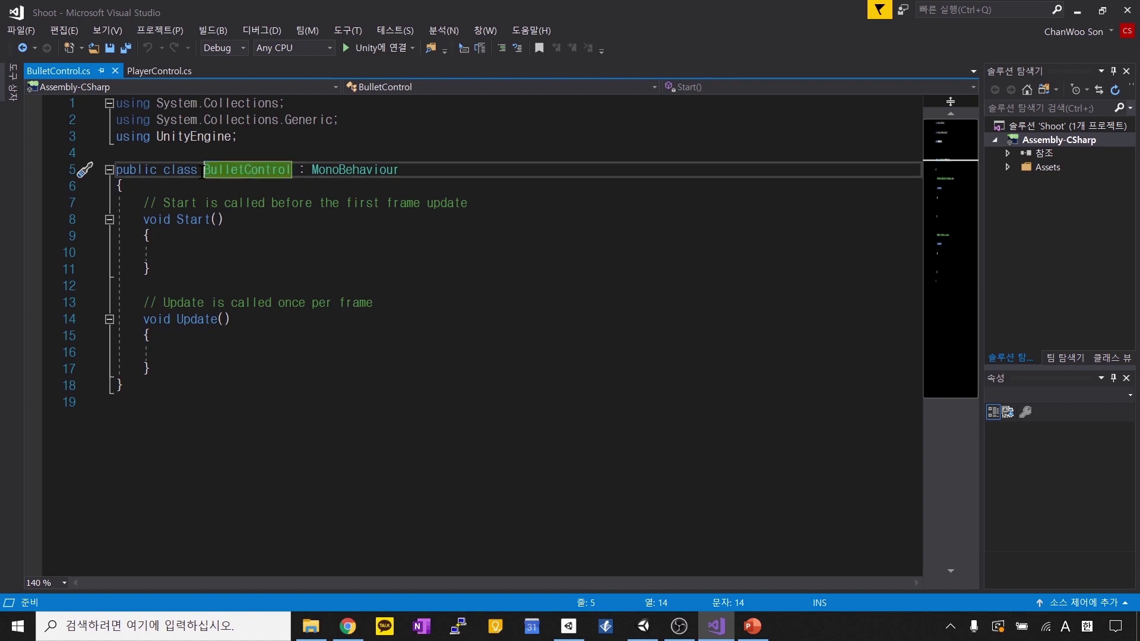
pyautogui.click(251, 170)
pyautogui.press('Left')
pyautogui.press('Left')
pyautogui.press('Left')
pyautogui.press('Left')
pyautogui.doubleClick(297, 171)
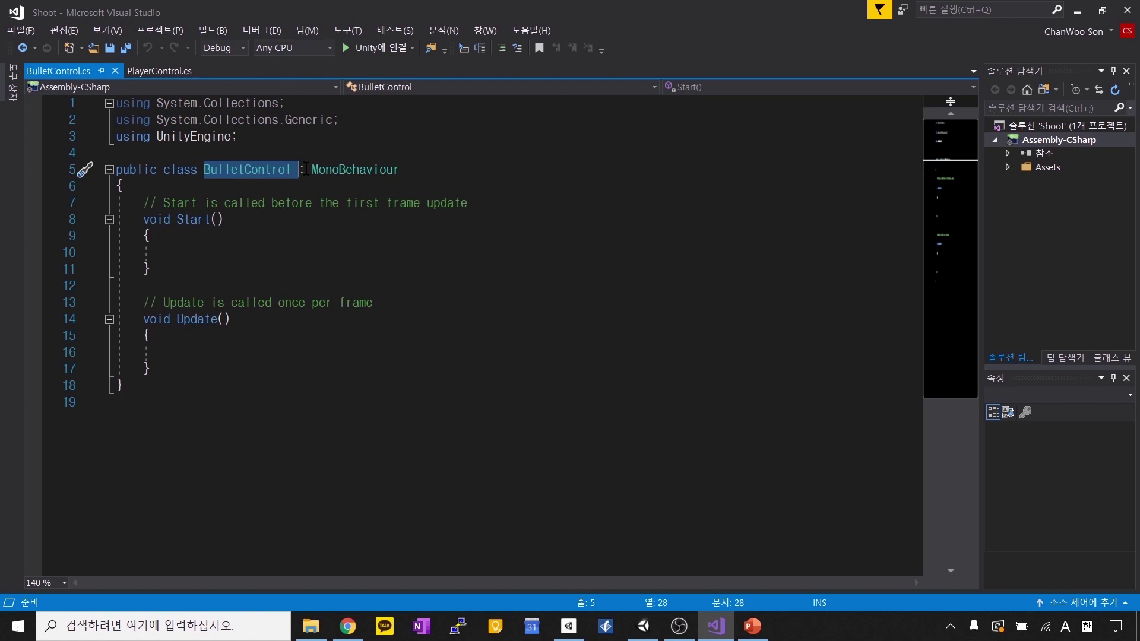
pyautogui.click(230, 205)
pyautogui.click(260, 251)
pyautogui.click(226, 184)
pyautogui.press('Return')
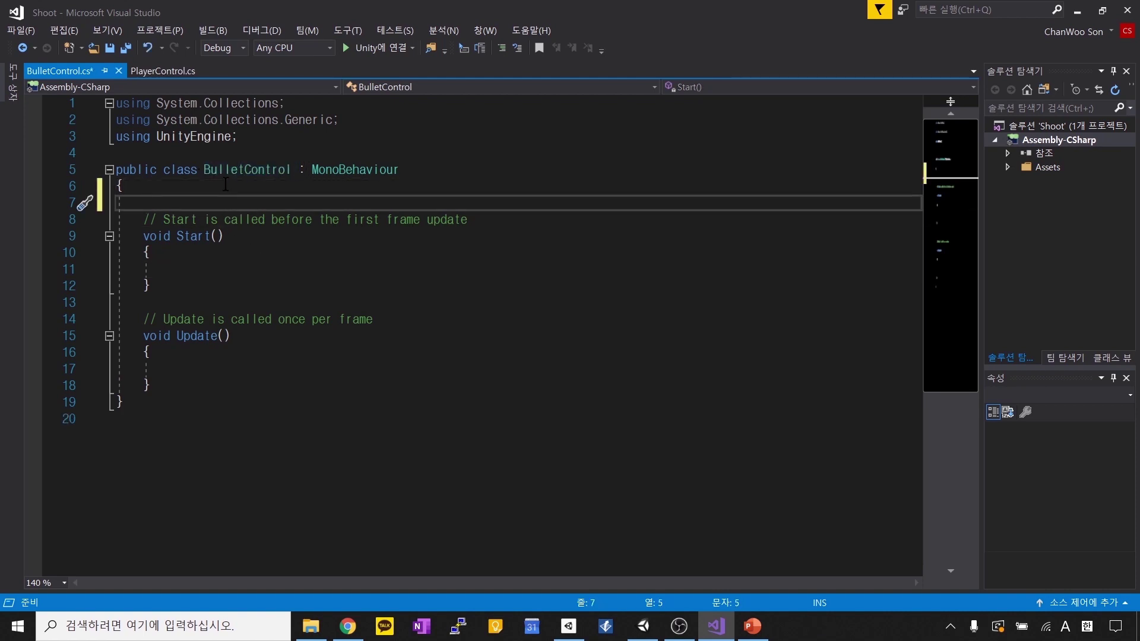
pyautogui.press('BackSpace')
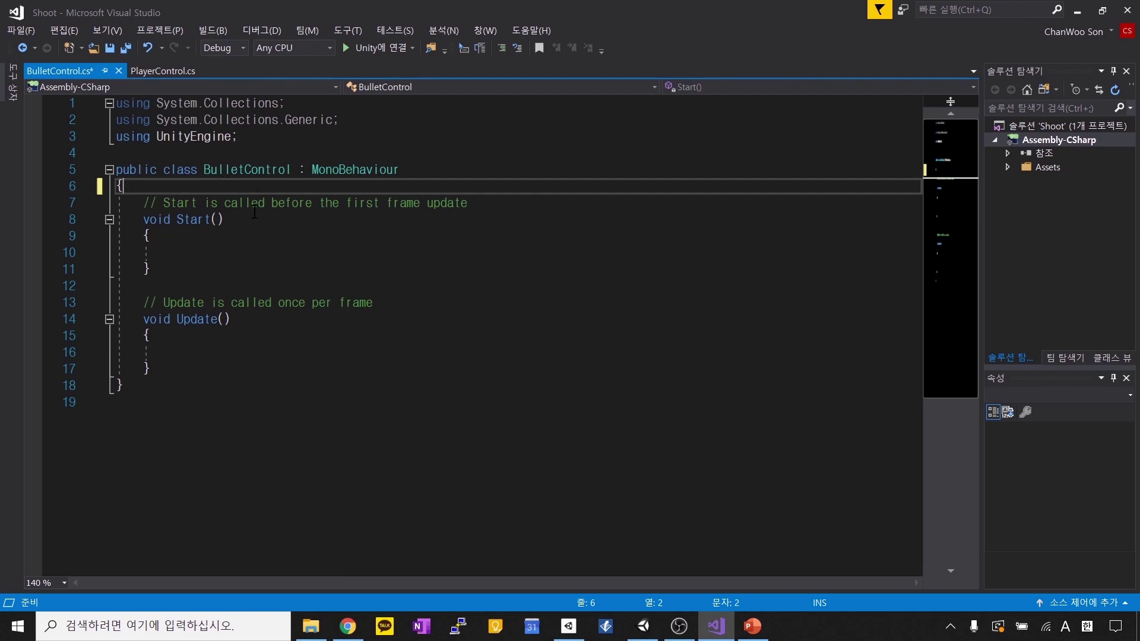
# Step: Switch to Unity and attach the BulletControl script to the Bullet1 object in the scene
pyautogui.click(652, 621)
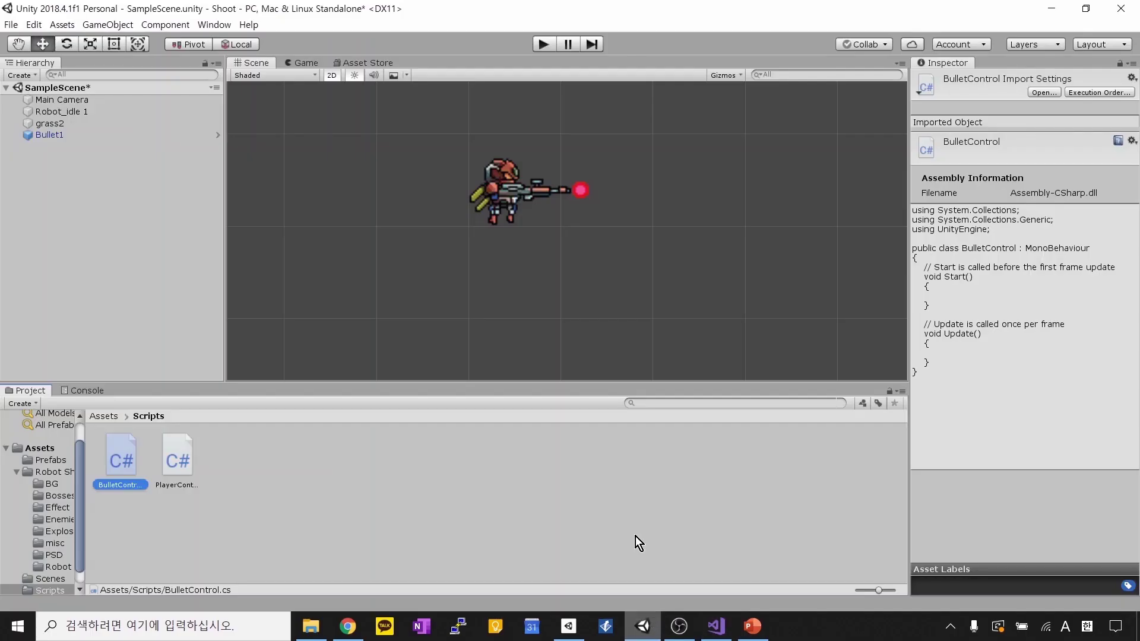
pyautogui.click(581, 190)
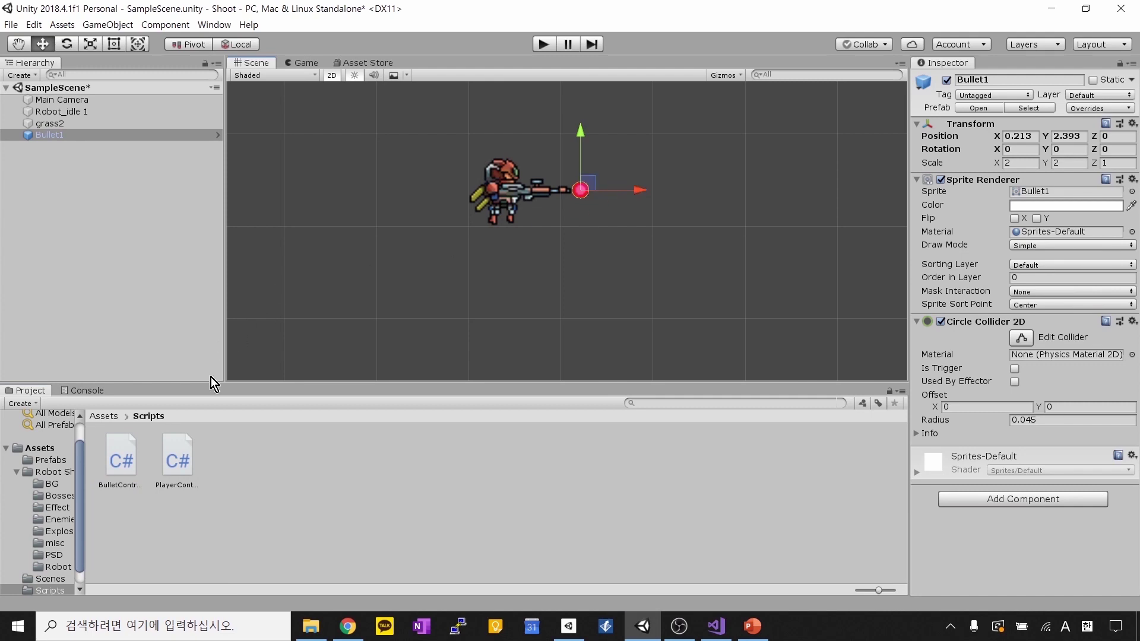
pyautogui.click(124, 485)
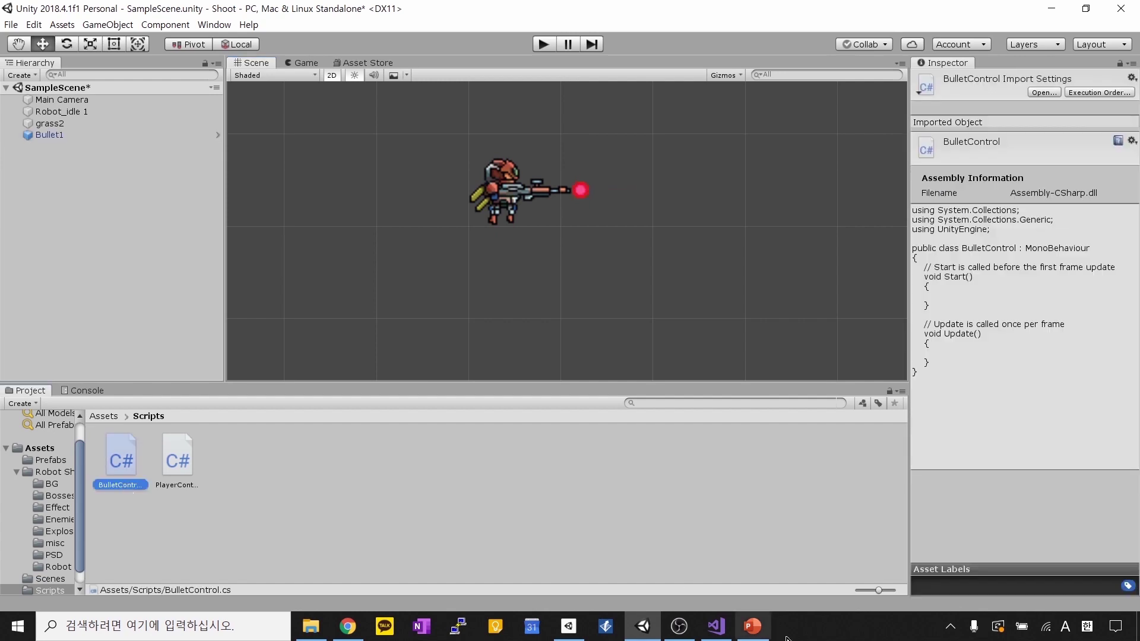
pyautogui.moveTo(716, 626)
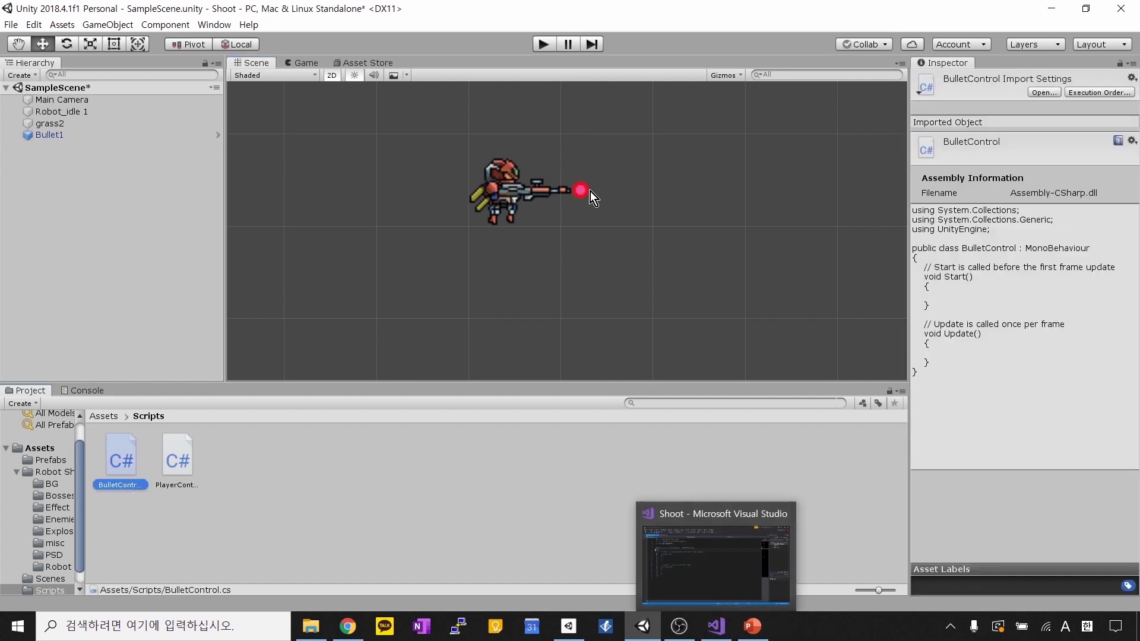
pyautogui.click(585, 195)
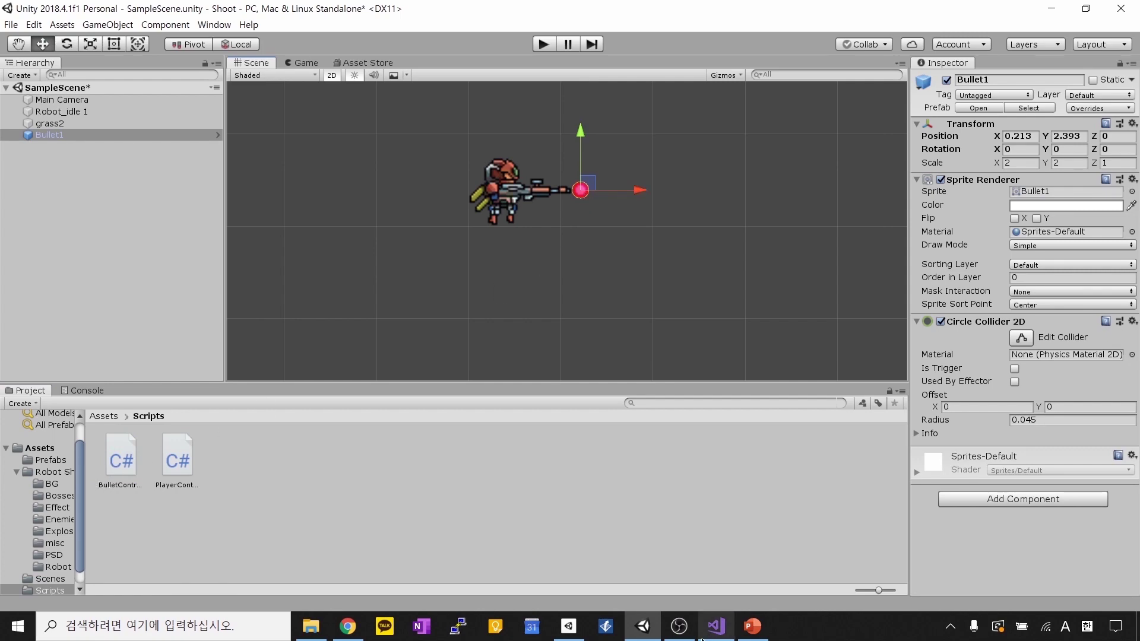
pyautogui.click(715, 626)
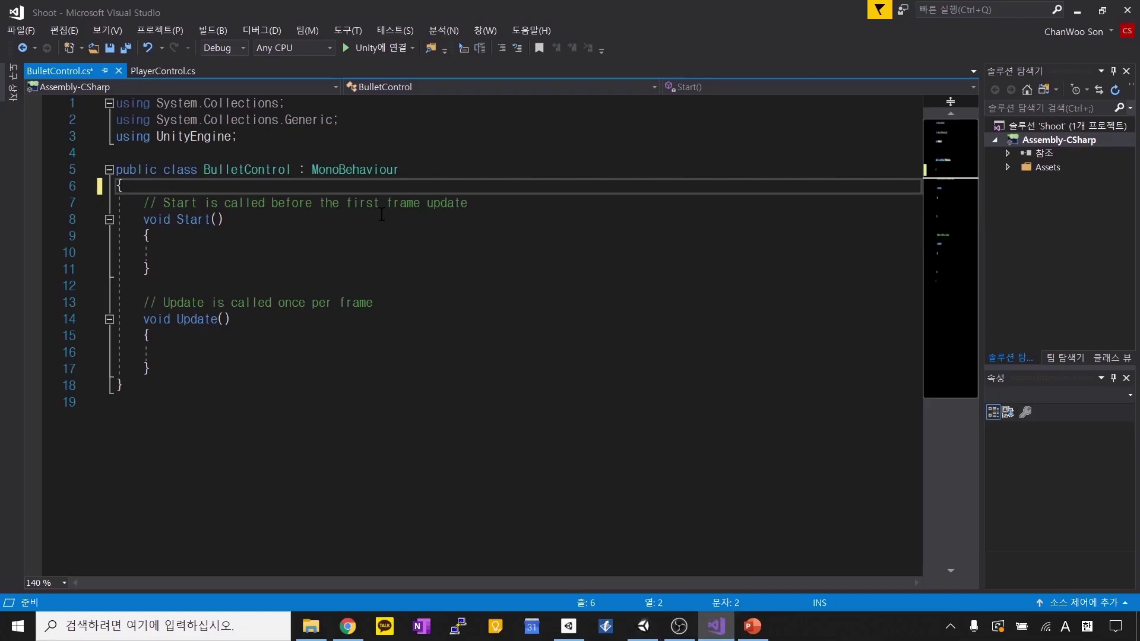
pyautogui.click(643, 626)
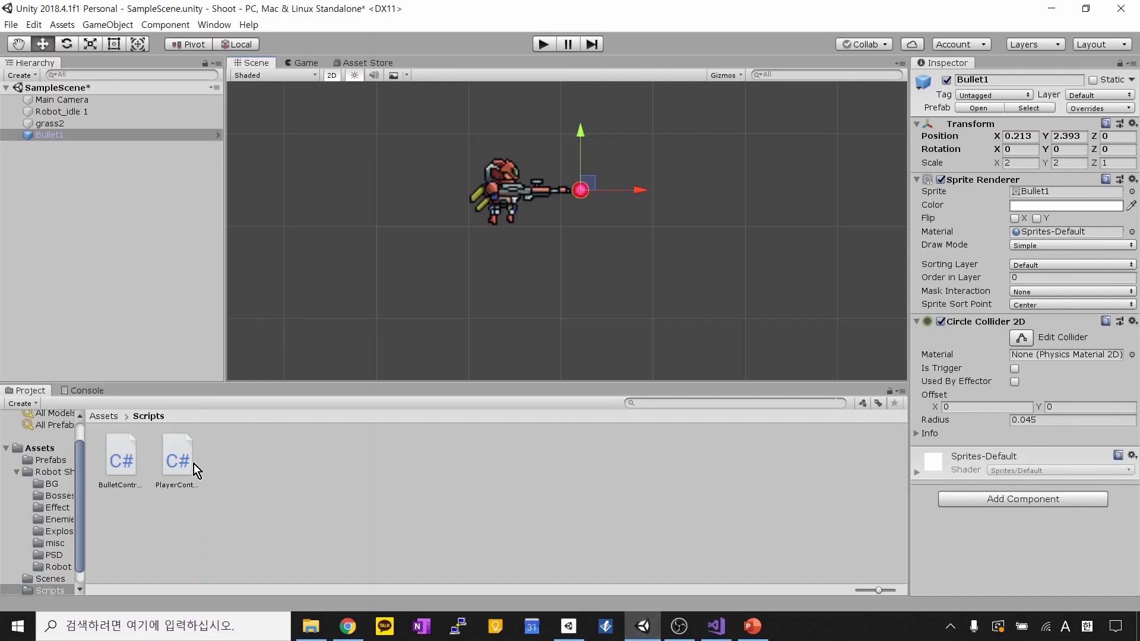
pyautogui.moveTo(127, 488); pyautogui.dragTo(1009, 454)
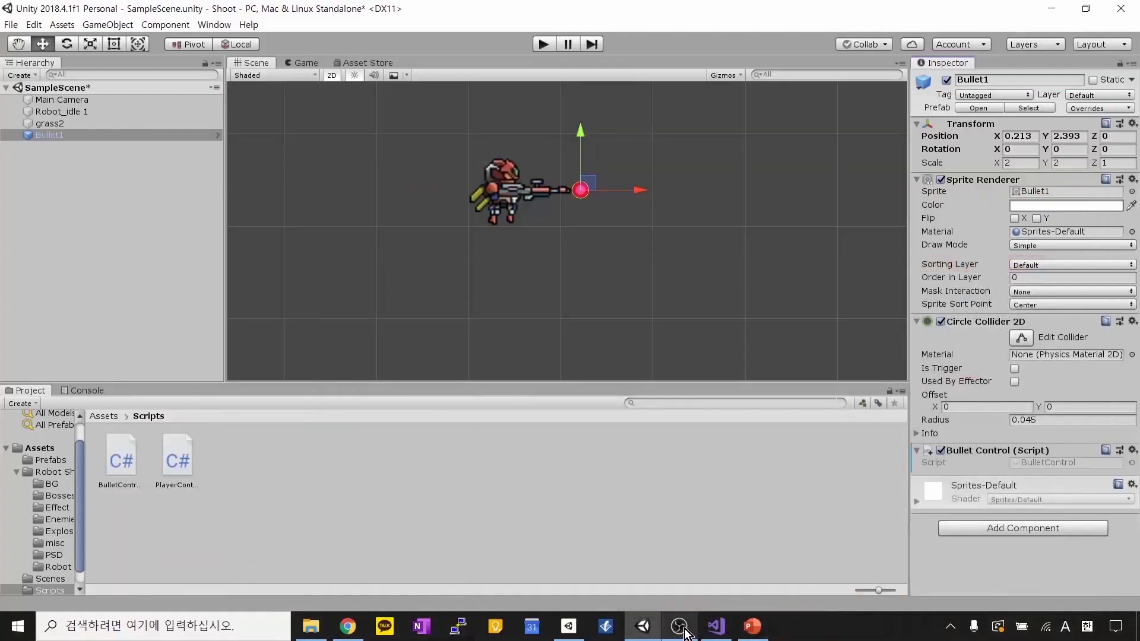
# Step: Switch to Visual Studio and look over the Start and Update methods of the BulletControl class
pyautogui.click(716, 627)
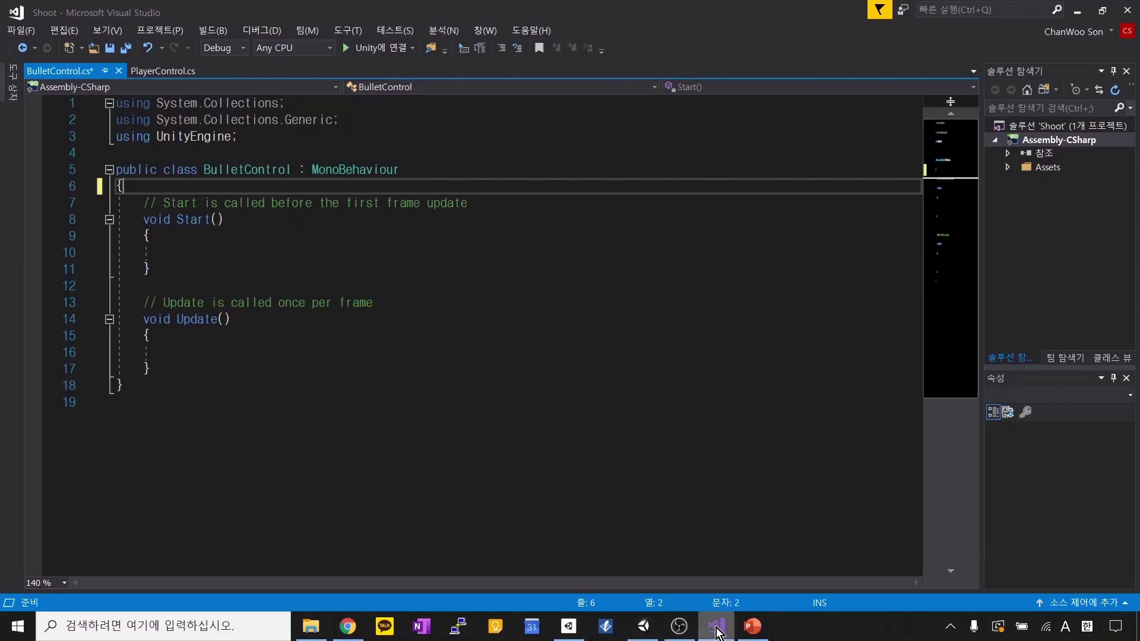
pyautogui.click(334, 255)
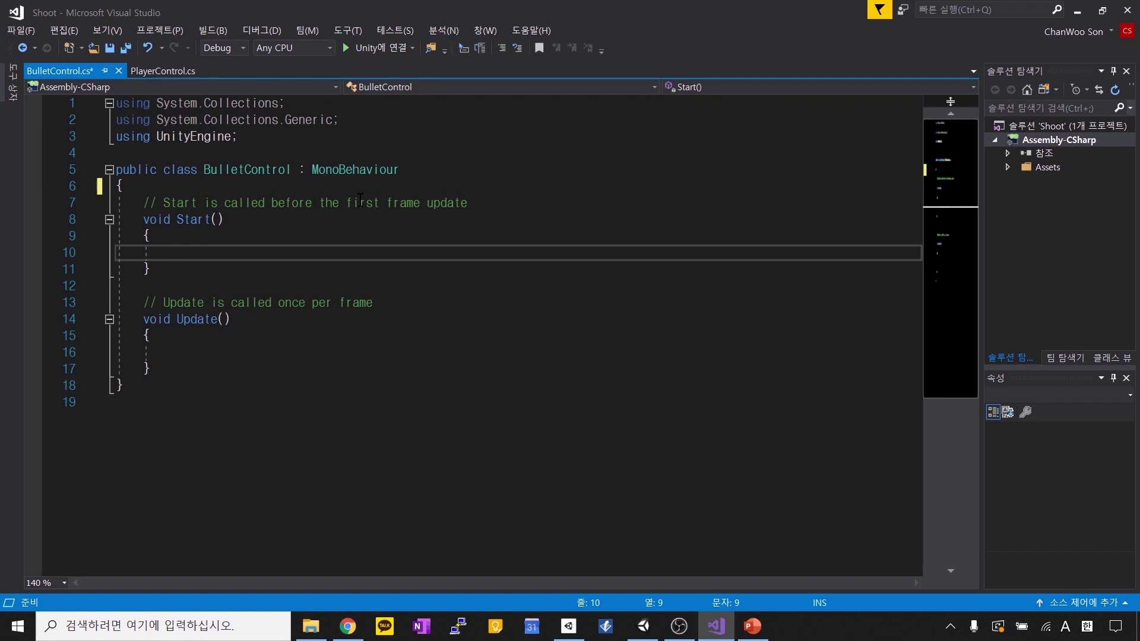
pyautogui.press('Down')
pyautogui.press('Down')
pyautogui.press('Down')
pyautogui.press('Down')
pyautogui.press('Up')
pyautogui.press('Up')
pyautogui.press('Up')
pyautogui.press('Up')
pyautogui.press('Up')
pyautogui.press('Up')
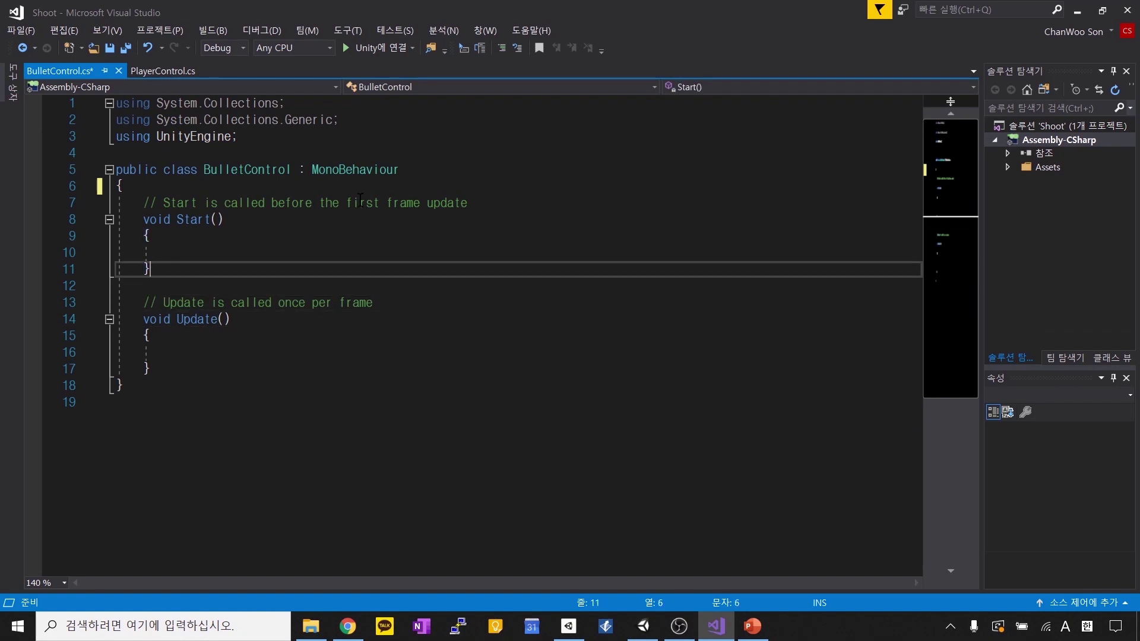
pyautogui.press('Down')
pyautogui.press('Down')
pyautogui.press('Down')
pyautogui.press('Down')
pyautogui.press('Down')
pyautogui.press('Down')
pyautogui.press('Down')
pyautogui.press('Down')
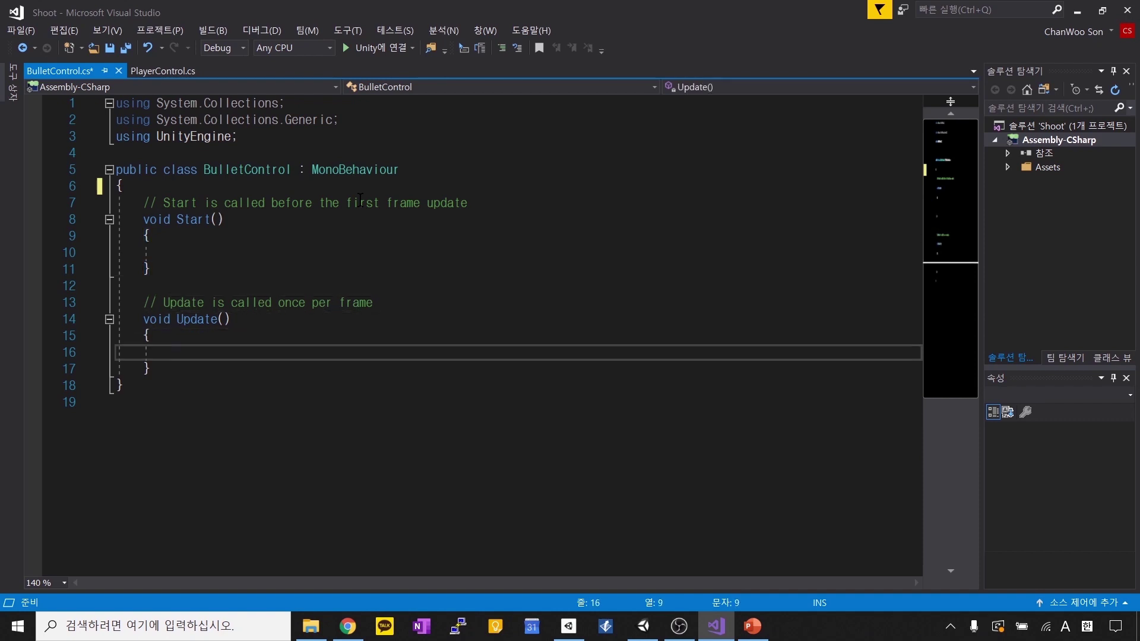
pyautogui.press('Up')
pyautogui.press('Up')
pyautogui.press('Up')
pyautogui.press('Up')
pyautogui.press('Up')
pyautogui.press('Up')
pyautogui.press('Up')
pyautogui.press('Up')
pyautogui.press('Up')
pyautogui.press('Up')
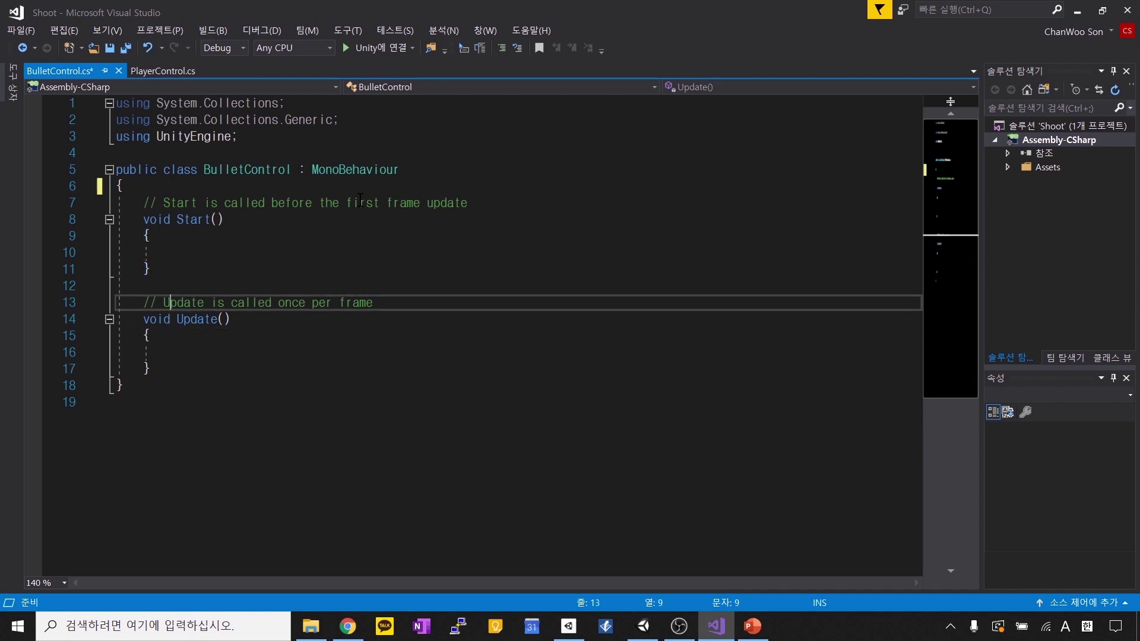
# Step: Add the comment "// 총알에게 어떤 명령을 내릴건가요?" at the start of the BulletControl class, with an empty line below it
pyautogui.press('Return')
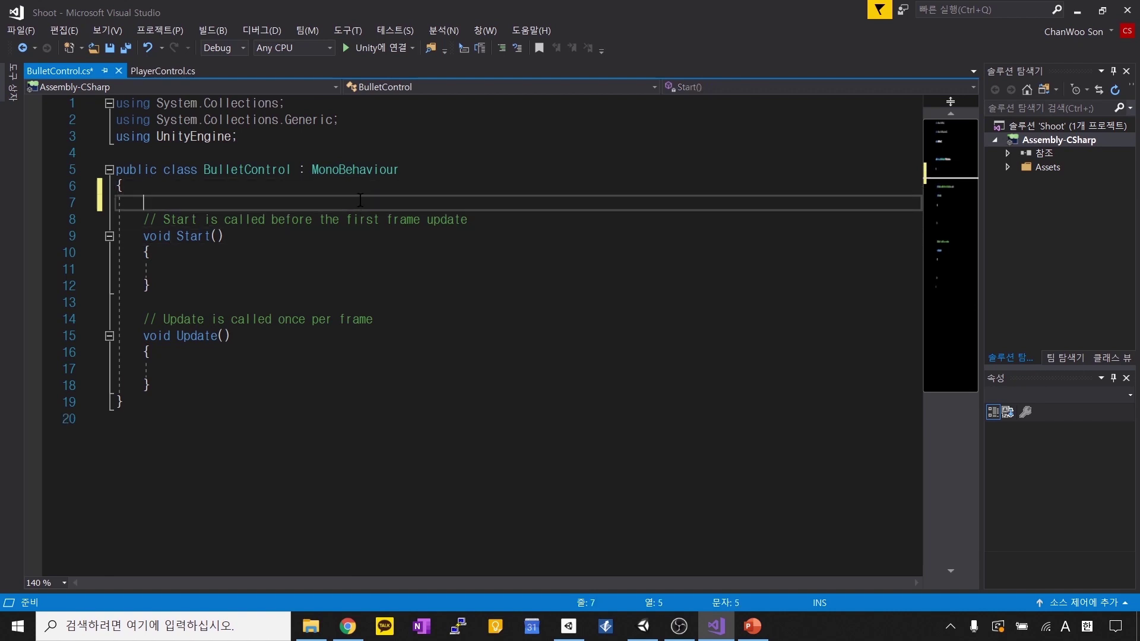
pyautogui.press('Up')
pyautogui.press('Return')
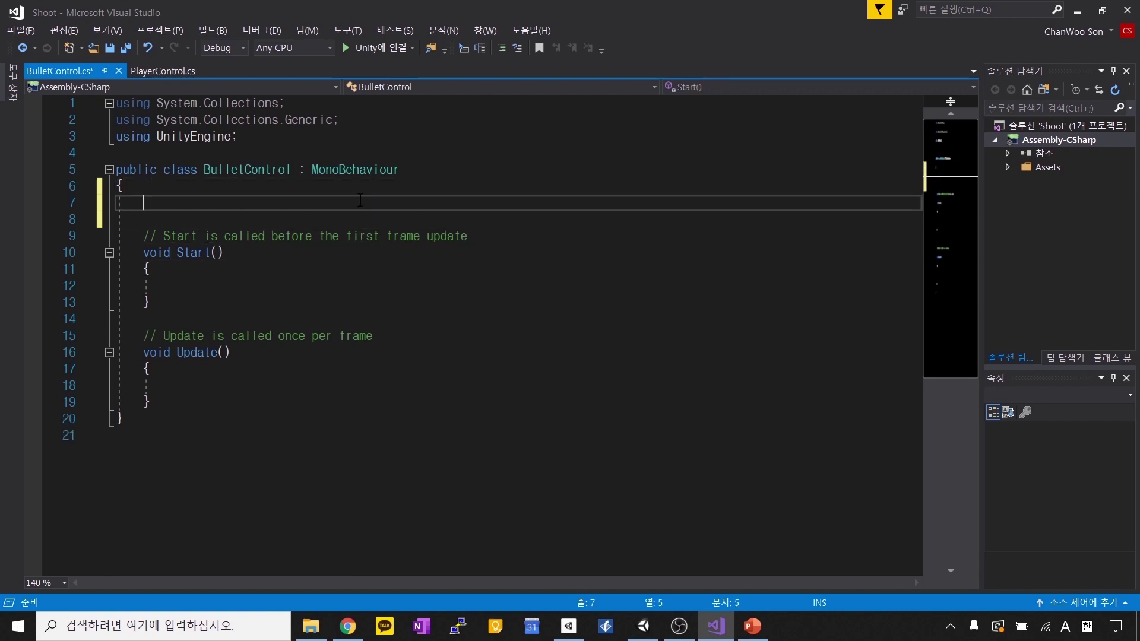
pyautogui.write('// ㅊ')
pyautogui.press('BackSpace')
pyautogui.write('좋아')
pyautogui.write('알에게 어')
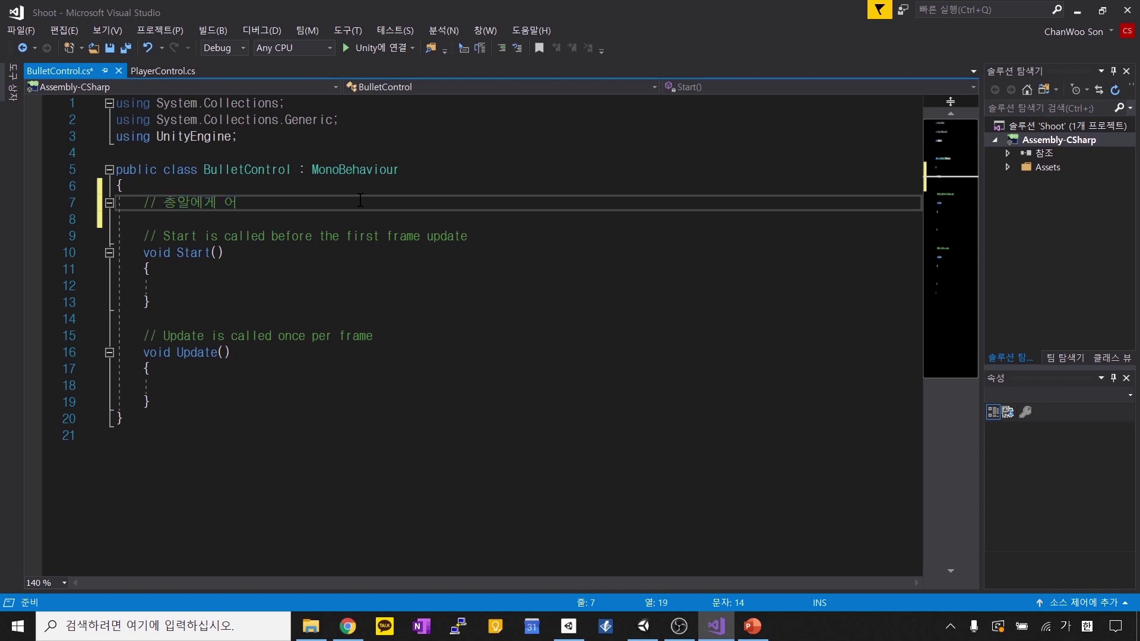
pyautogui.write('떤 명령을 ')
pyautogui.write('내릴')
pyautogui.write('건간')
pyautogui.write('요?')
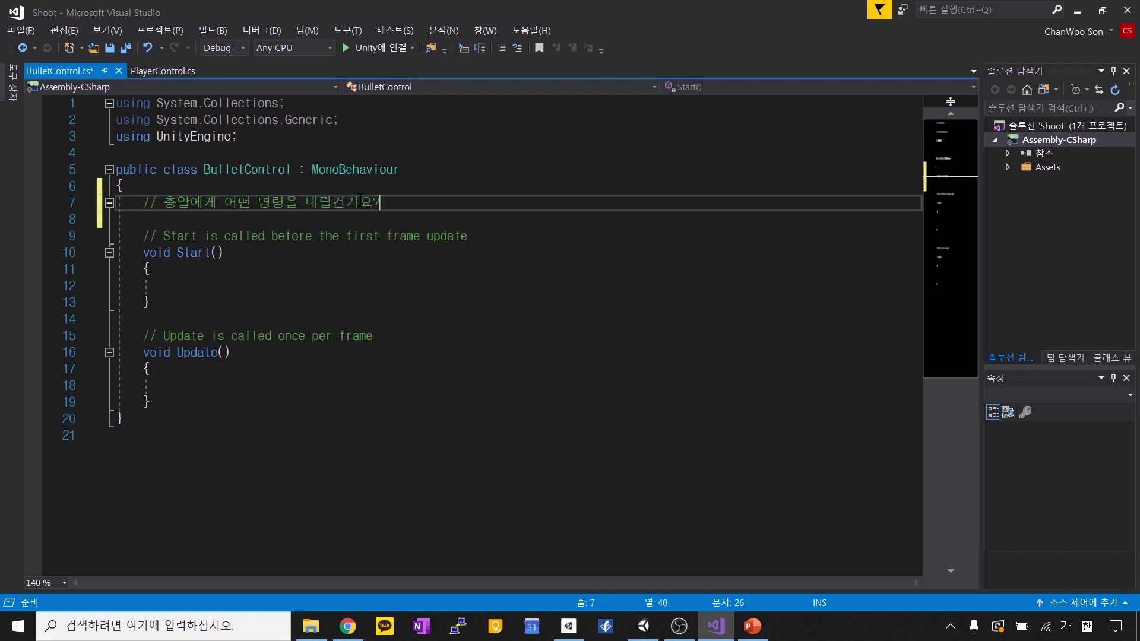
# Step: Add a second comment line, "// 총알이 앞으로 나가는 기능", directly below the first one
pyautogui.press('Return')
pyautogui.write('// ')
pyautogui.write('초')
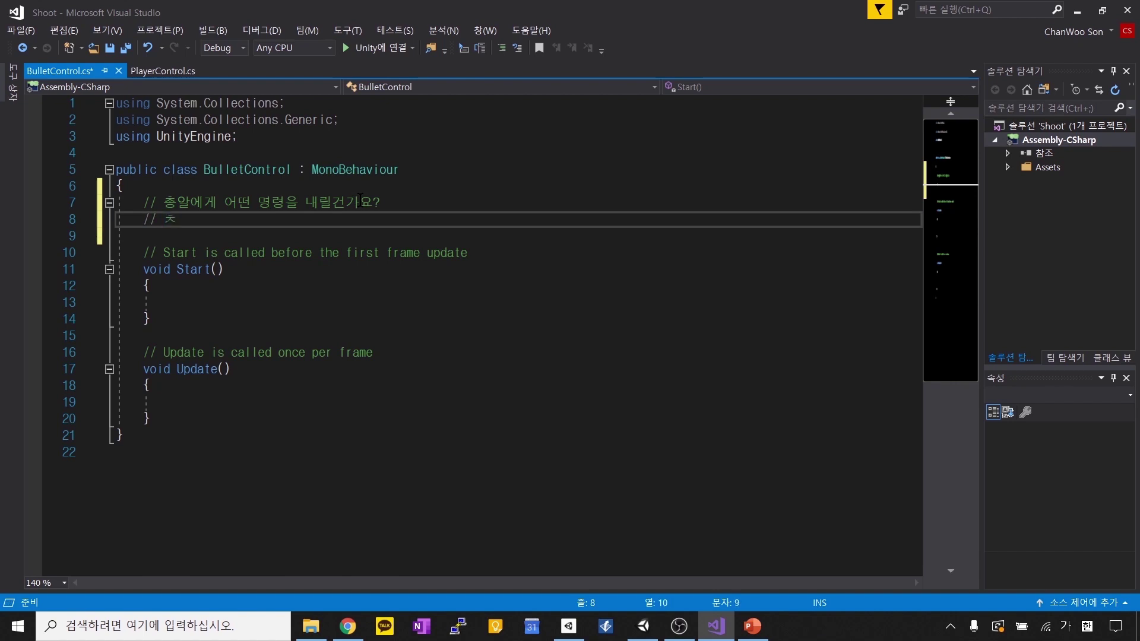
pyautogui.write('알이 아')
pyautogui.write('ㅍ으')
pyautogui.write('로')
pyautogui.write(' 나')
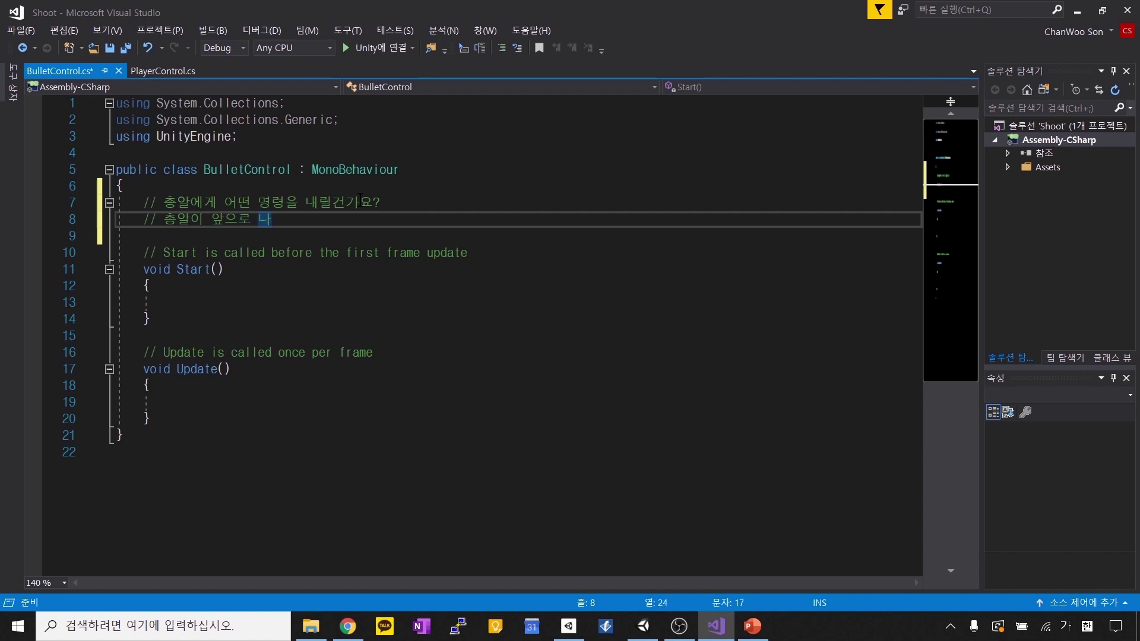
pyautogui.write('가는 기능')
pyautogui.press('Return')
pyautogui.write('//')
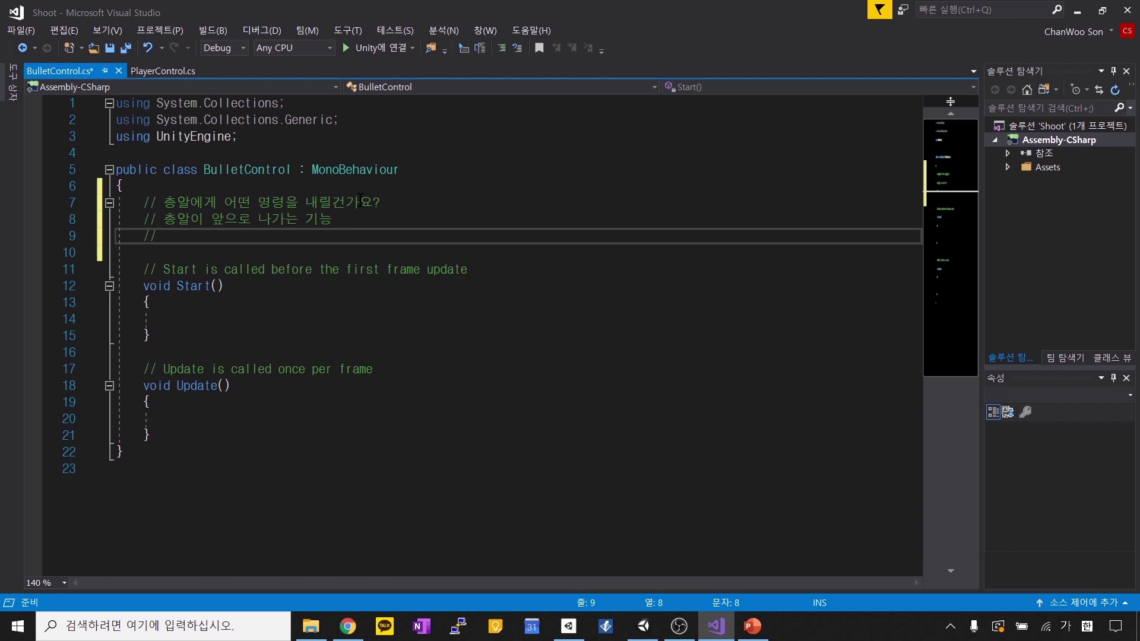
pyautogui.press('BackSpace')
pyautogui.press('BackSpace')
pyautogui.press('BackSpace')
pyautogui.press('BackSpace')
# Step: Review the comment about the bullet moving forward alongside the Start and Update methods below it
pyautogui.press('Left')
pyautogui.press('Left')
pyautogui.press('Left')
pyautogui.press('Left')
pyautogui.press('Left')
pyautogui.press('Left')
pyautogui.press('Left')
pyautogui.press('Left')
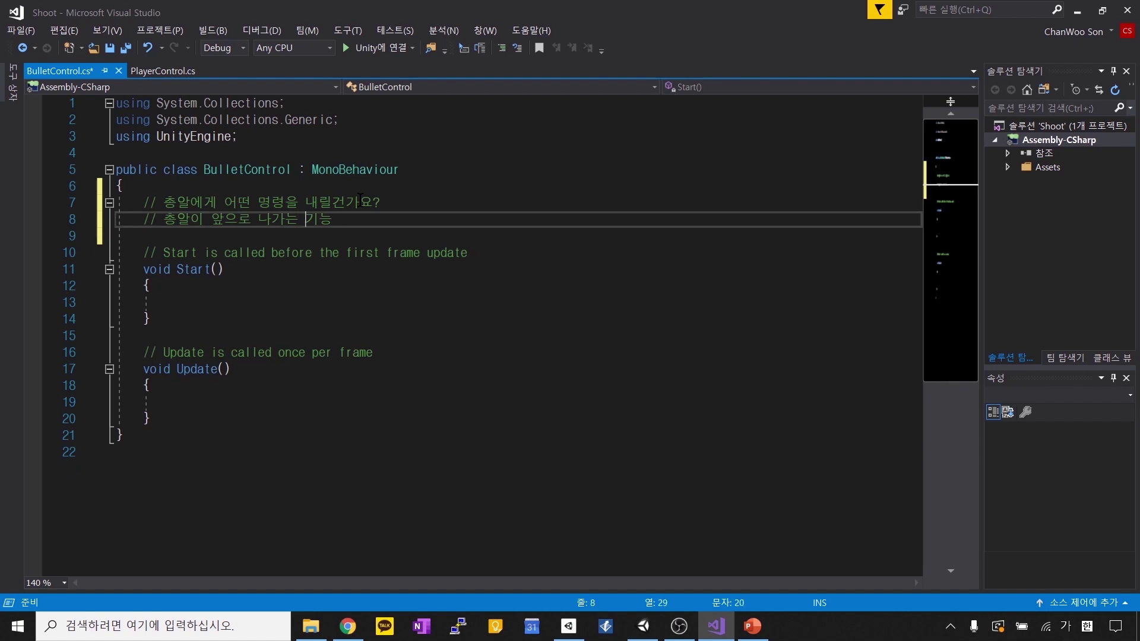
pyautogui.press('Home')
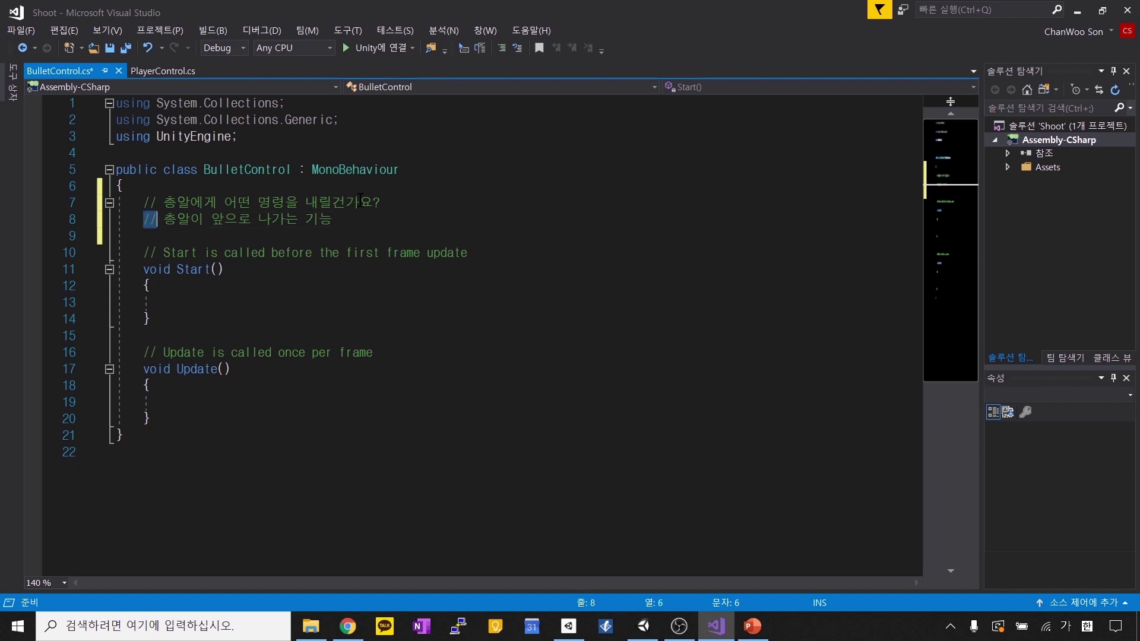
pyautogui.hotkey('shift', 'End')
pyautogui.hotkey('shift', 'Down')
pyautogui.hotkey('shift', 'Left')
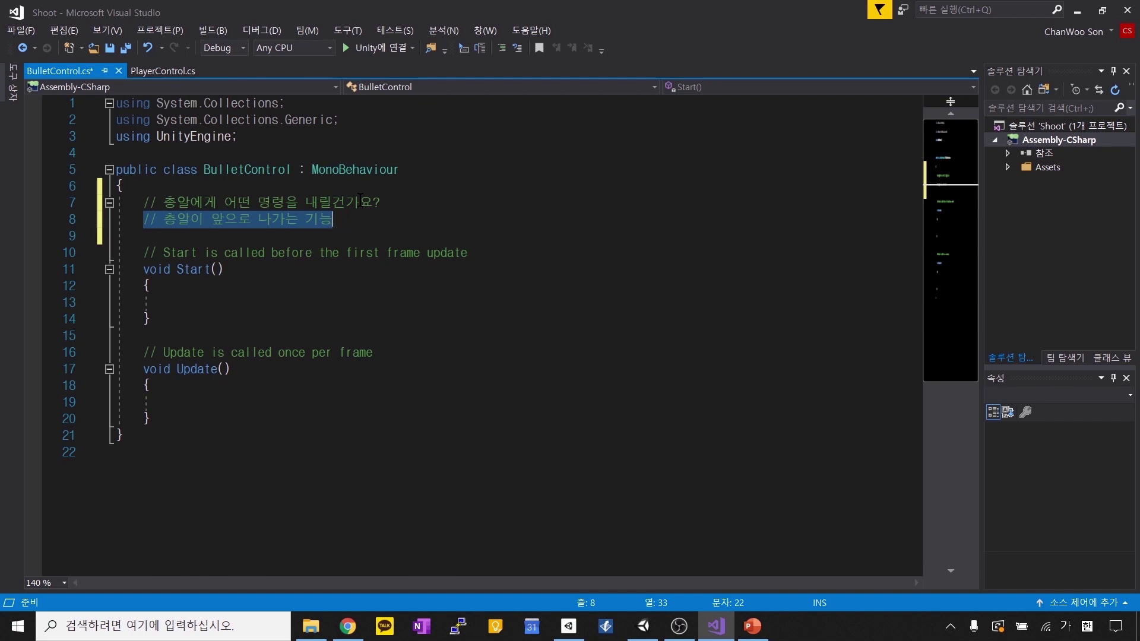
pyautogui.press('Down')
pyautogui.press('Down')
pyautogui.press('Down')
pyautogui.press('Down')
pyautogui.press('Down')
pyautogui.press('Down')
pyautogui.press('Down')
pyautogui.press('Down')
pyautogui.press('Down')
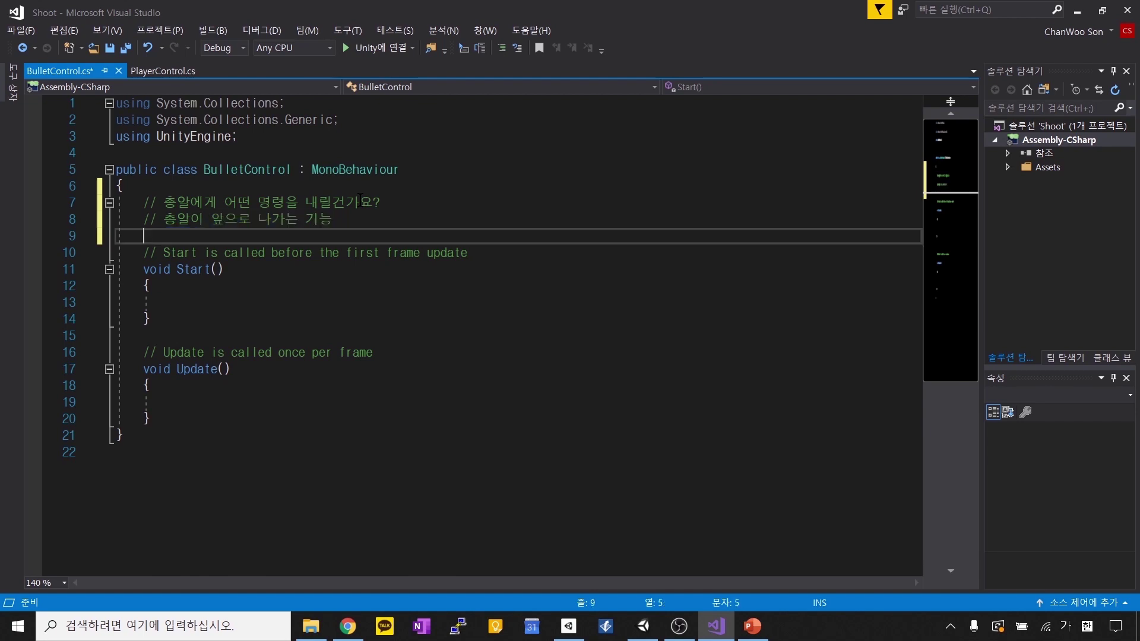
pyautogui.press('Up')
pyautogui.press('Up')
pyautogui.press('Up')
pyautogui.press('Up')
pyautogui.press('Up')
pyautogui.press('Up')
pyautogui.press('Up')
pyautogui.press('Up')
pyautogui.press('Up')
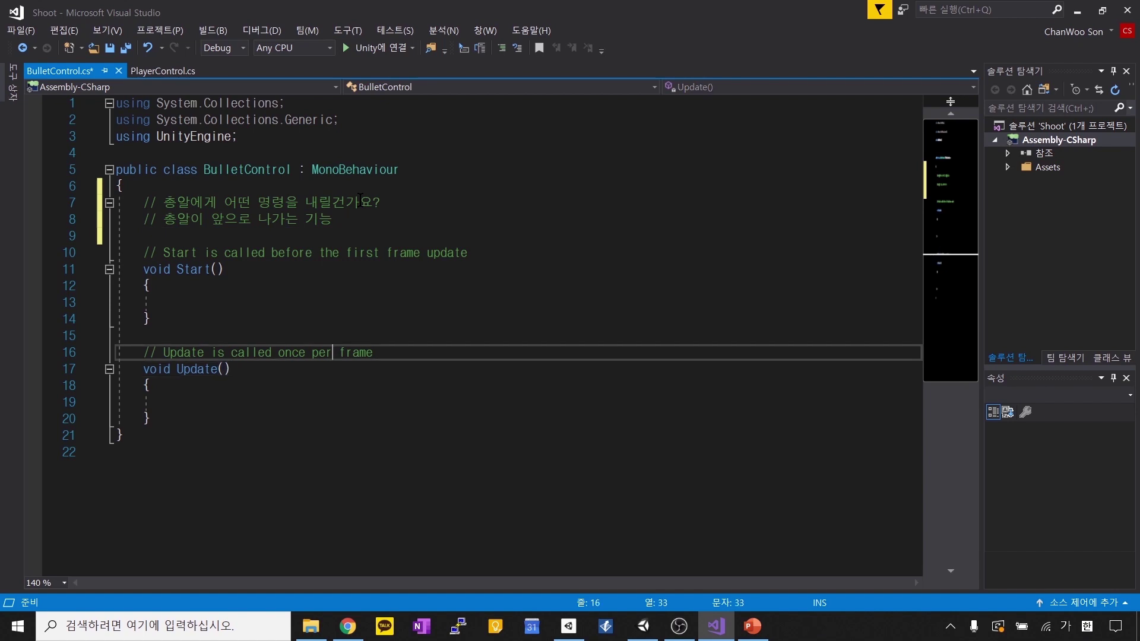
# Step: Select the whole comment line "// 총알이 앞으로 나가는 기능"
pyautogui.hotkey('shift', 'Left')
pyautogui.hotkey('shift', 'Left')
pyautogui.hotkey('shift', 'Left')
pyautogui.hotkey('shift', 'Left')
pyautogui.hotkey('shift', 'Left')
pyautogui.hotkey('shift', 'Left')
pyautogui.hotkey('shift', 'Left')
pyautogui.hotkey('shift', 'Left')
pyautogui.hotkey('shift', 'Left')
pyautogui.hotkey('shift', 'Left')
pyautogui.hotkey('shift', 'Left')
pyautogui.hotkey('shift', 'Left')
pyautogui.hotkey('shift', 'Left')
pyautogui.hotkey('shift', 'Left')
pyautogui.hotkey('shift', 'Left')
pyautogui.hotkey('shift', 'Left')
pyautogui.hotkey('shift', 'Left')
pyautogui.hotkey('shift', 'Left')
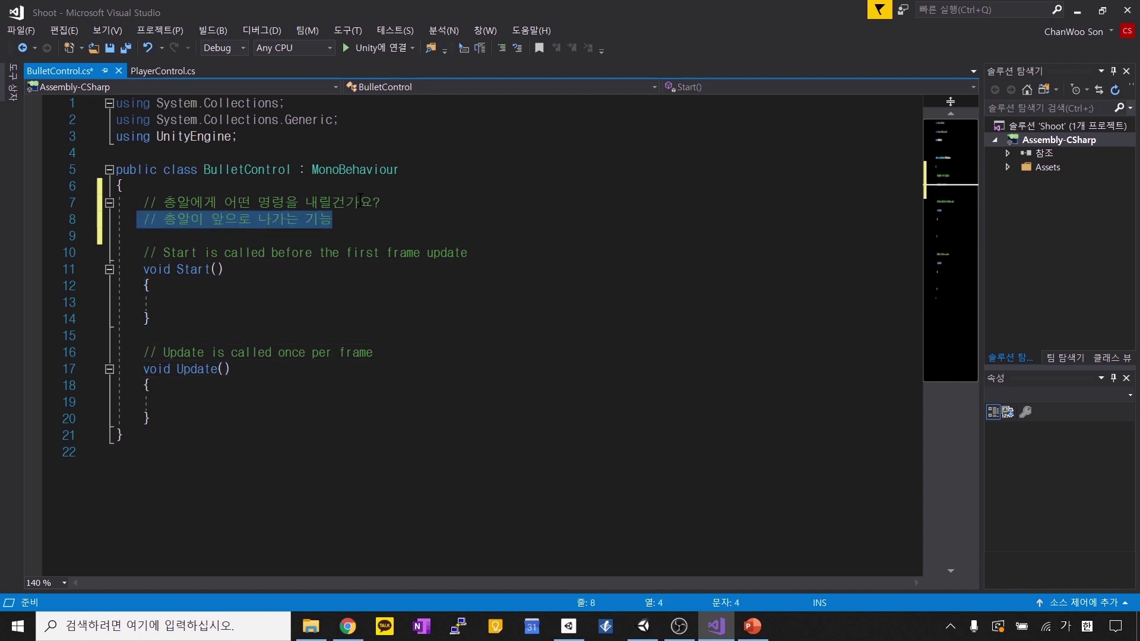
# Step: Delete the comment "// 총알이 앞으로 나가는 기능" from the start of the BulletControl class
pyautogui.press('End')
pyautogui.hotkey('shift', 'Left')
pyautogui.hotkey('shift', 'Left')
pyautogui.hotkey('shift', 'Left')
pyautogui.hotkey('shift', 'Left')
pyautogui.hotkey('shift', 'Left')
pyautogui.hotkey('shift', 'Left')
pyautogui.hotkey('shift', 'Left')
pyautogui.hotkey('shift', 'Left')
pyautogui.hotkey('shift', 'Left')
pyautogui.hotkey('shift', 'Left')
pyautogui.hotkey('shift', 'Left')
pyautogui.hotkey('shift', 'Left')
pyautogui.hotkey('shift', 'Left')
pyautogui.hotkey('shift', 'Left')
pyautogui.hotkey('shift', 'Left')
pyautogui.hotkey('shift', 'Left')
pyautogui.hotkey('shift', 'Left')
pyautogui.press('Delete')
# Step: Add the comment "// 총알이 앞으로 나가는 기능" inside the Update method, with an empty line for code below it
pyautogui.press('Down')
pyautogui.press('Down')
pyautogui.press('Down')
pyautogui.press('Down')
pyautogui.press('Down')
pyautogui.press('Down')
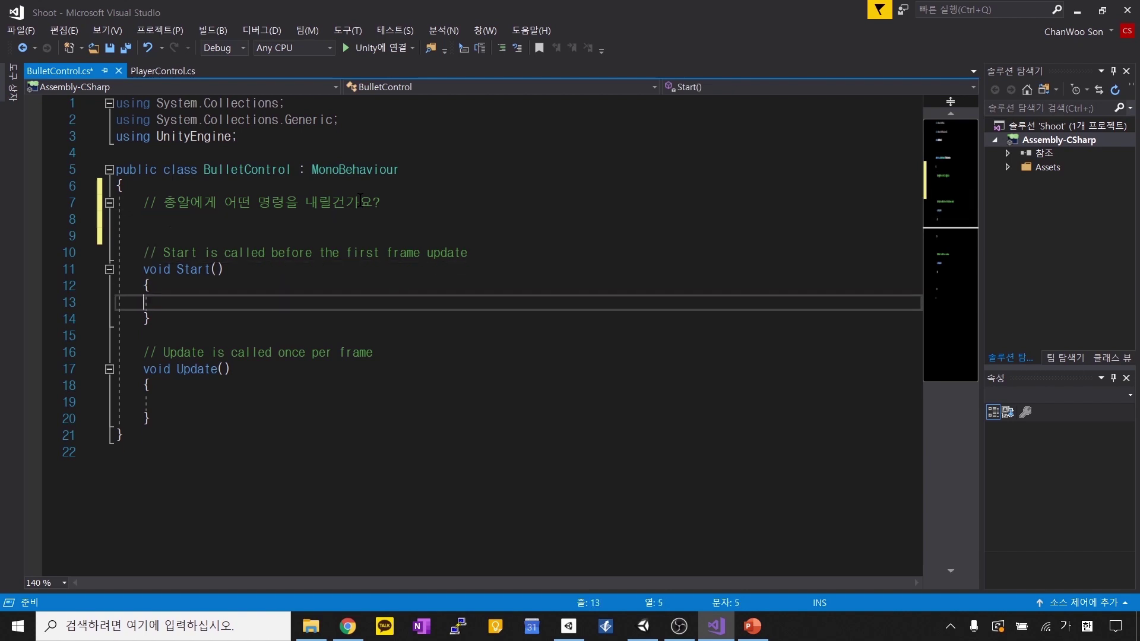
pyautogui.press('Down')
pyautogui.press('Down')
pyautogui.press('Down')
pyautogui.press('Down')
pyautogui.press('Down')
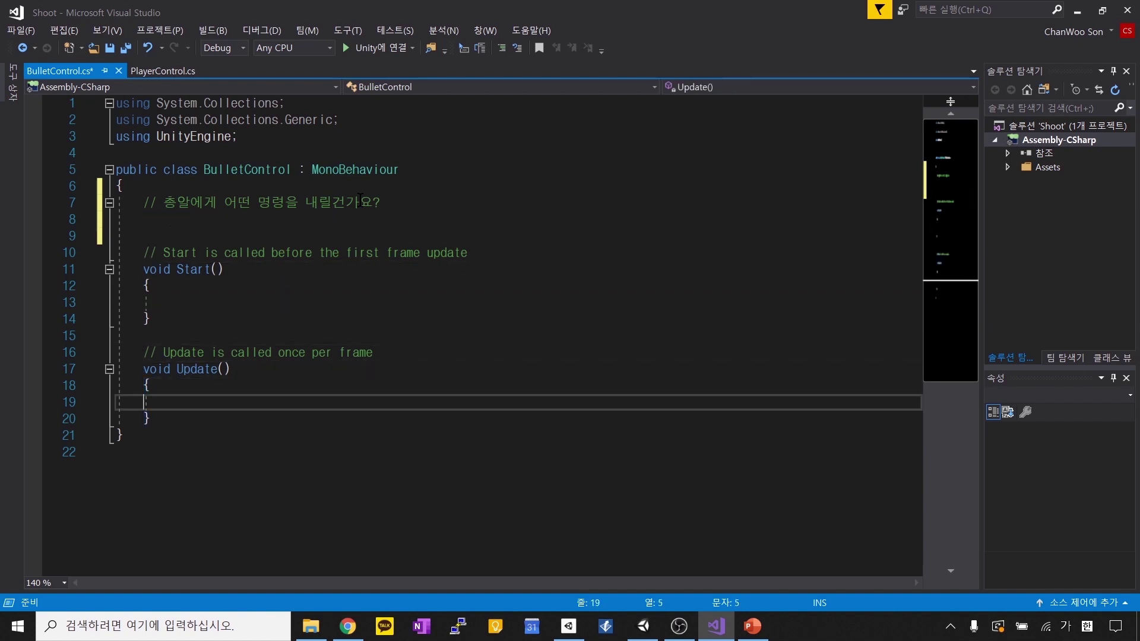
pyautogui.press('Tab')
pyautogui.write('// 총알이 앞으로 나가는 기능')
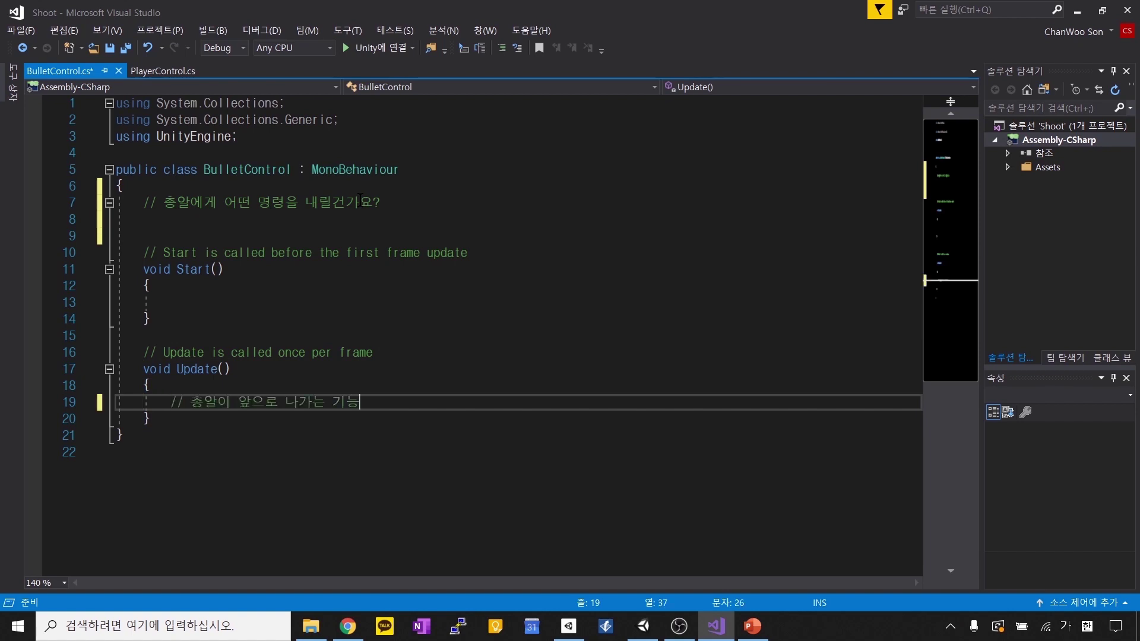
pyautogui.press('Return')
pyautogui.hotkey('ctrl', 'space')
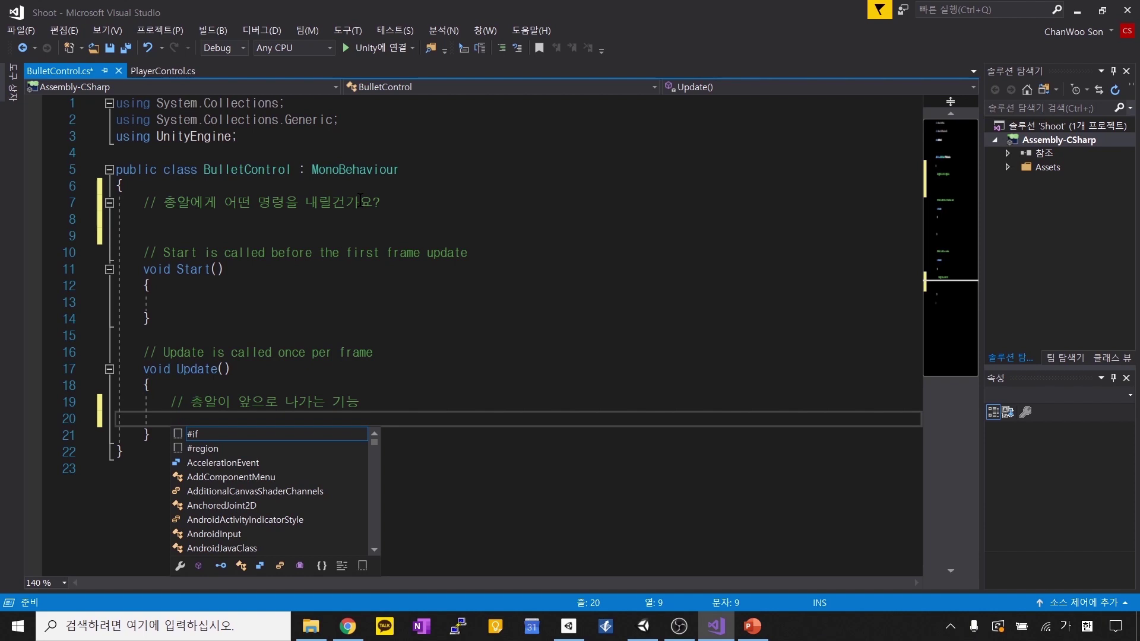
pyautogui.press('Hangul')
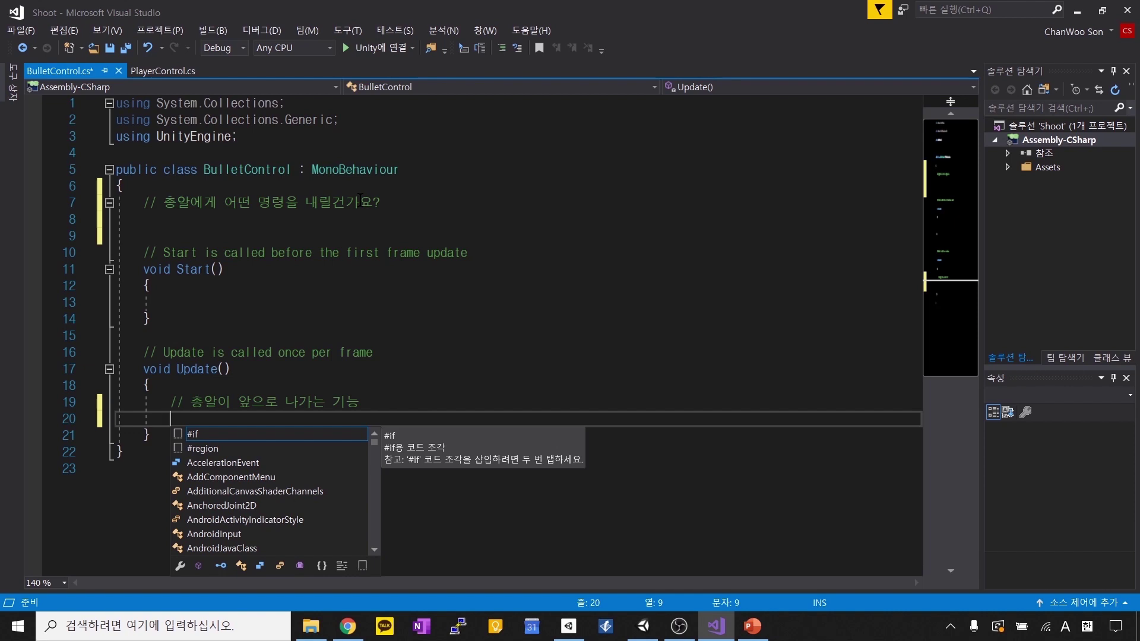
# Step: Switch to Unity to examine the bullet at the robot's gun and its forward path, and return to Visual Studio
pyautogui.hotkey('alt', 'Tab')
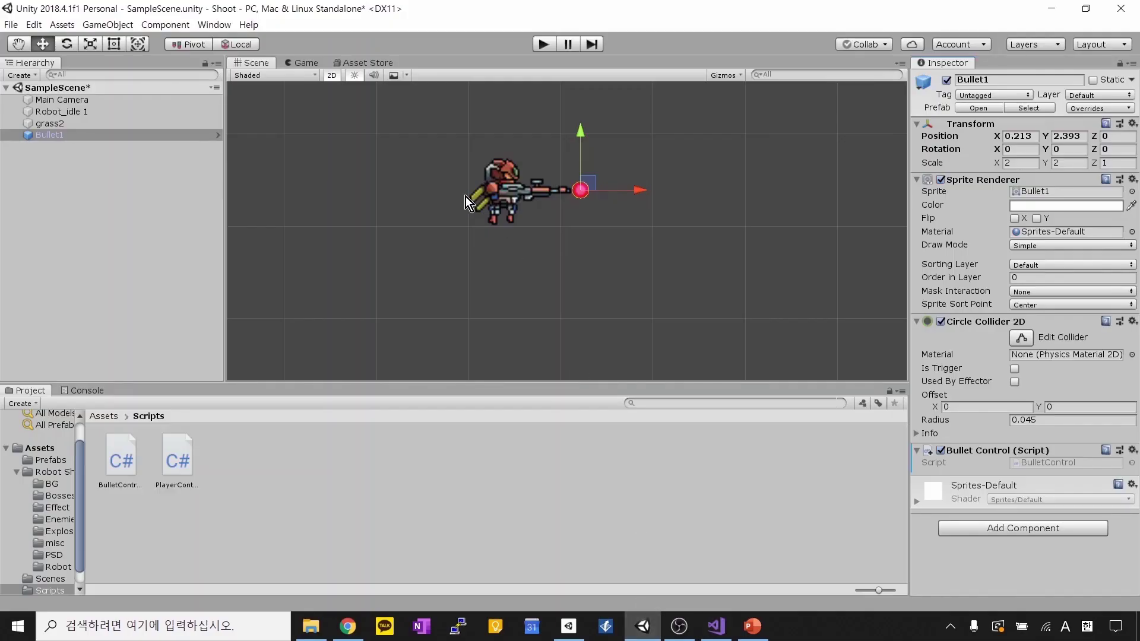
pyautogui.click(607, 194)
pyautogui.click(584, 194)
pyautogui.moveTo(600, 188); pyautogui.dragTo(675, 188)
pyautogui.click(593, 191)
pyautogui.moveTo(605, 190); pyautogui.dragTo(832, 229)
pyautogui.moveTo(744, 262); pyautogui.dragTo(600, 252)
pyautogui.click(715, 626)
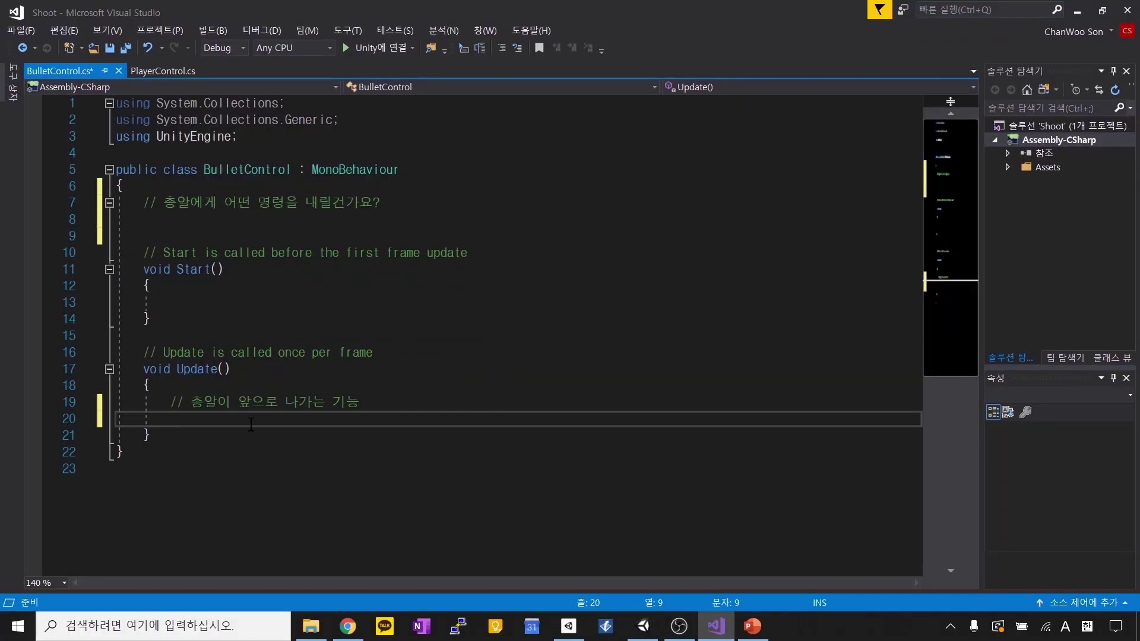
# Step: Start a transform.Translate() call below the comment in the Update method
pyautogui.write('tra')
pyautogui.write('i')
pyautogui.press('BackSpace')
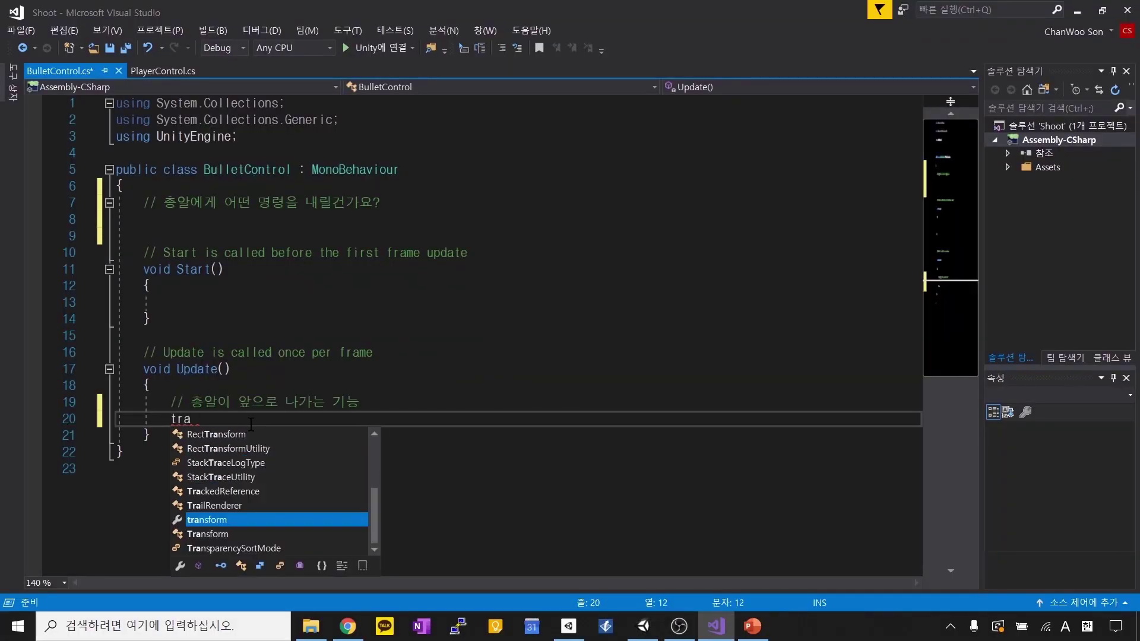
pyautogui.write('ns')
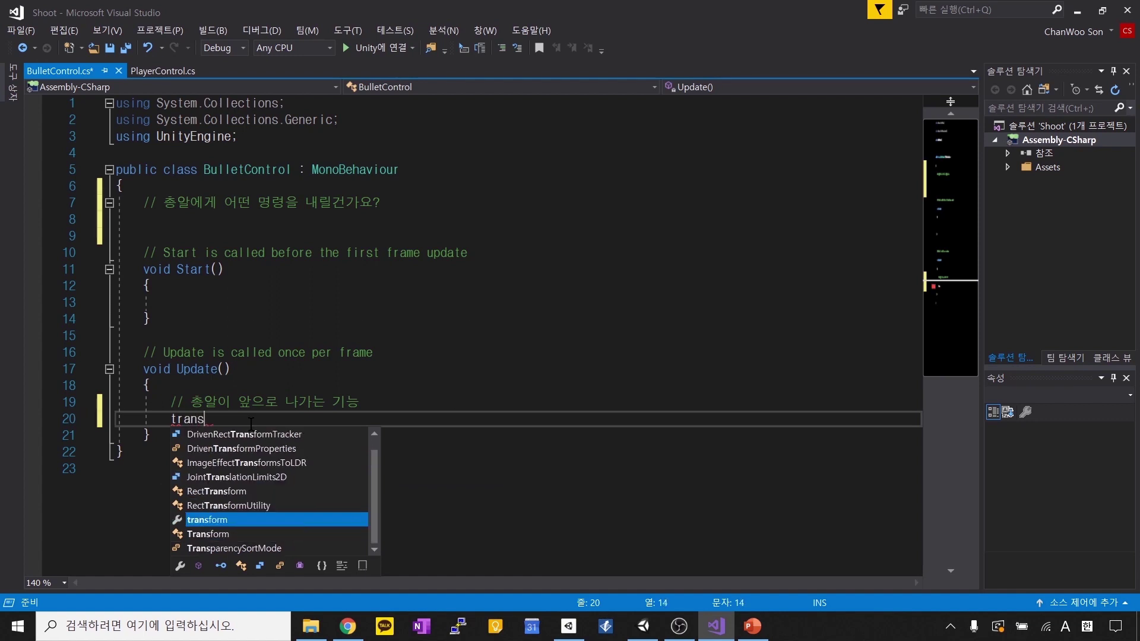
pyautogui.press('Tab')
pyautogui.write('.tras')
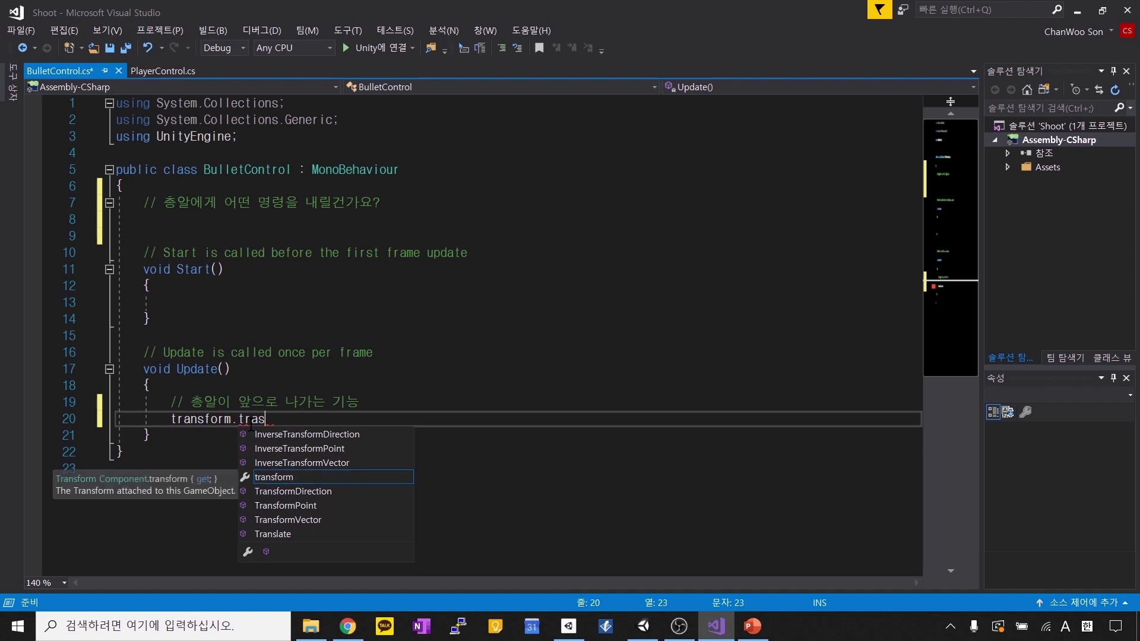
pyautogui.press('BackSpace')
pyautogui.press('BackSpace')
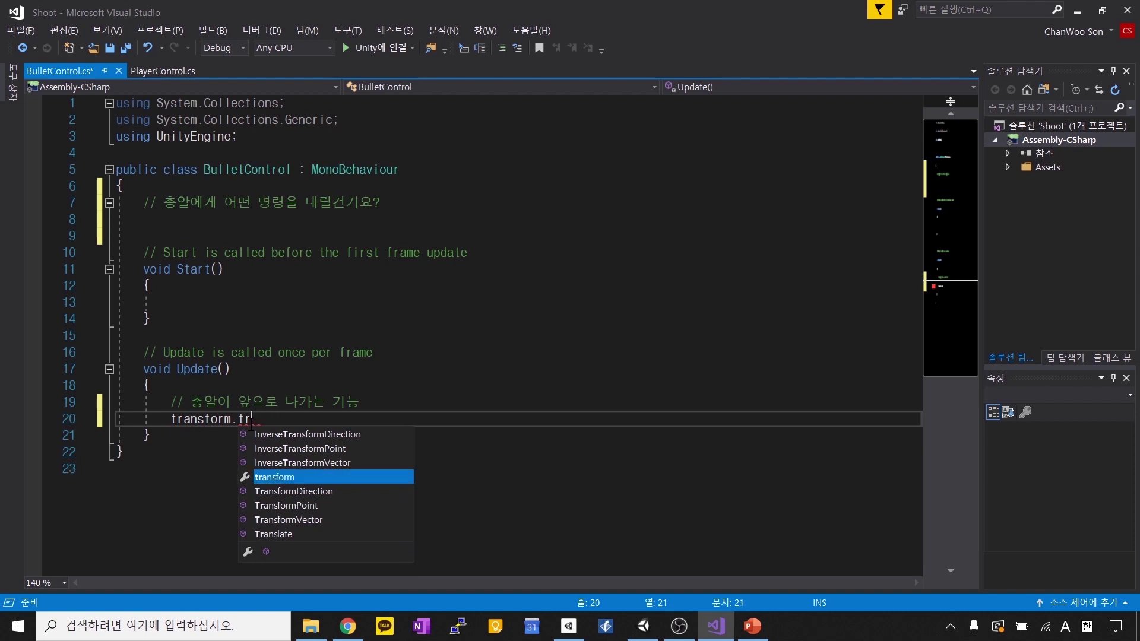
pyautogui.press('Down')
pyautogui.press('Down')
pyautogui.press('Down')
pyautogui.press('Down')
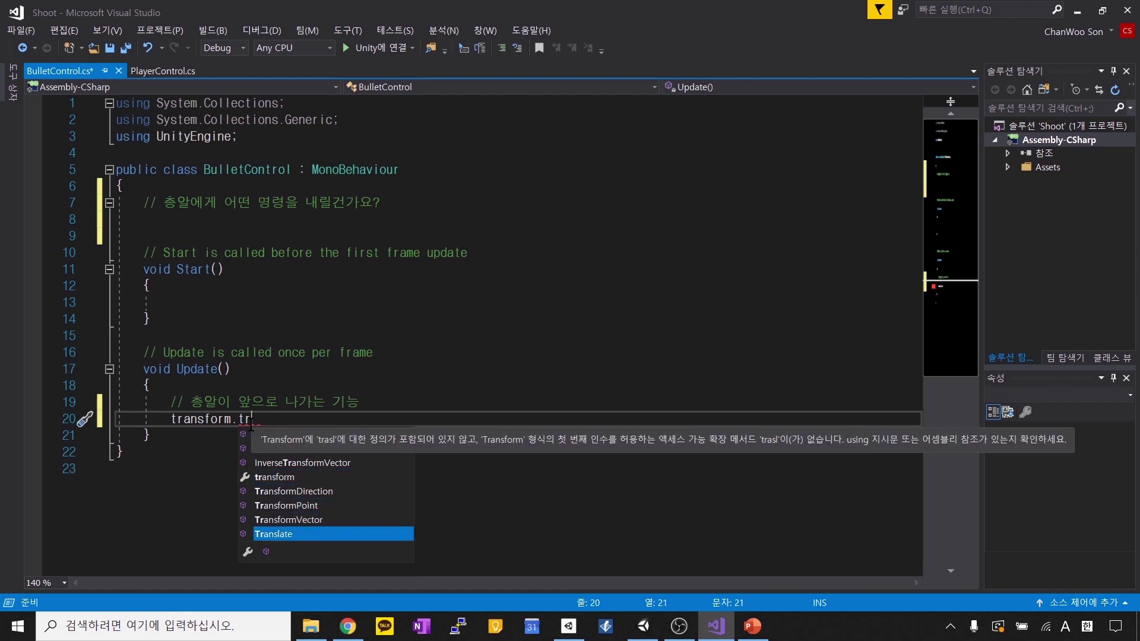
pyautogui.press('Tab')
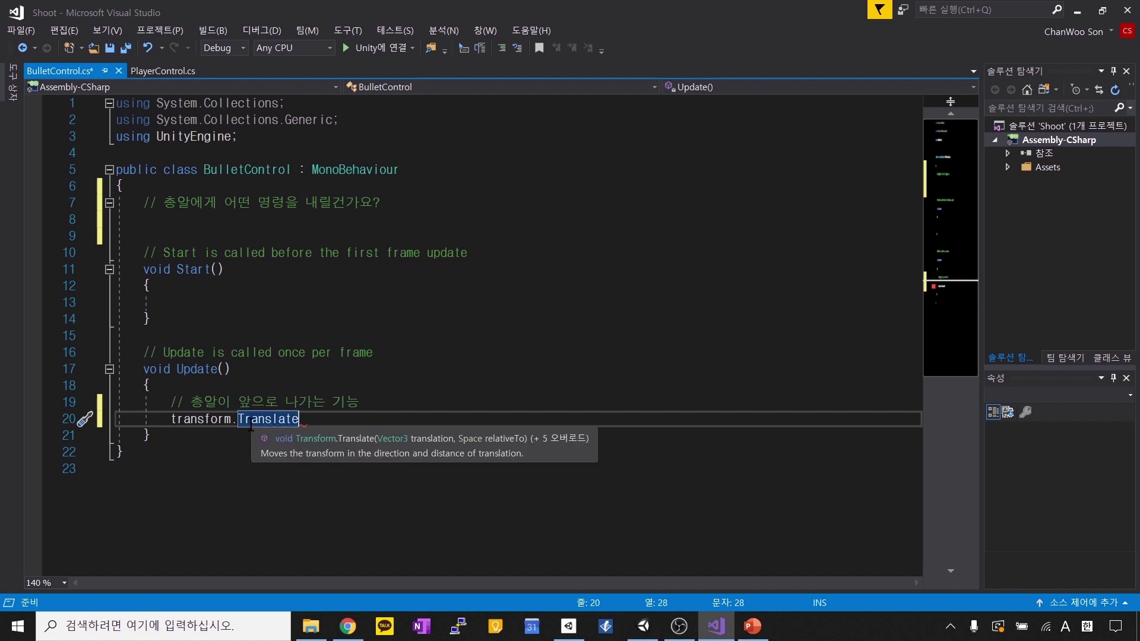
pyautogui.write('(')
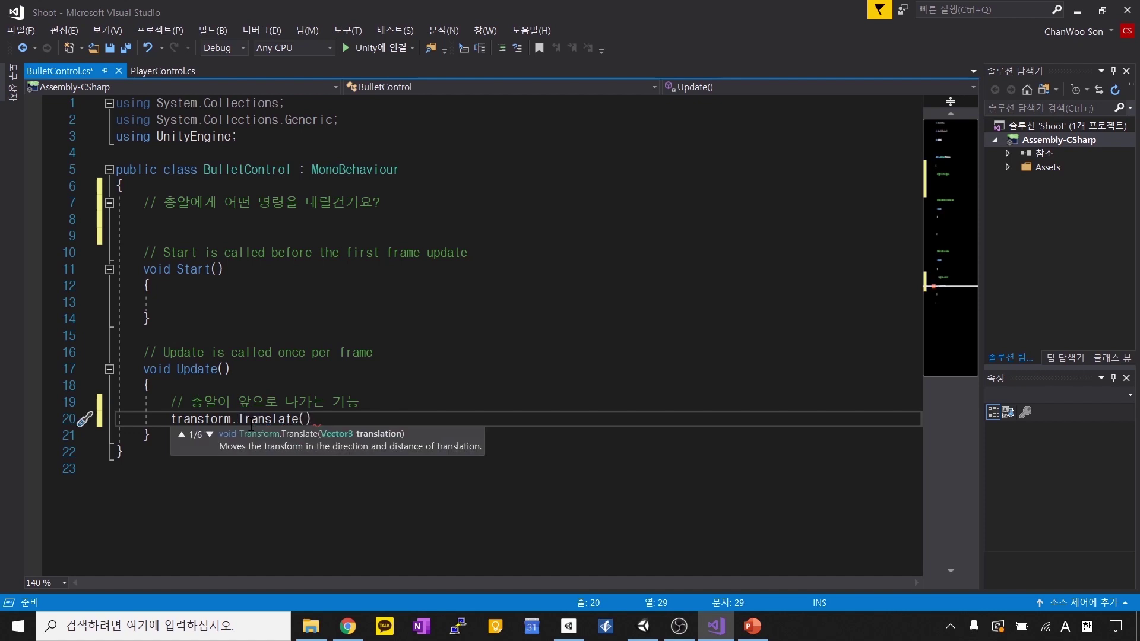
# Step: Pass Vector3.right * Time.deltaTime as the argument of the Translate call and end the statement with a semicolon
pyautogui.write('Vector3.r')
pyautogui.write('t * tie')
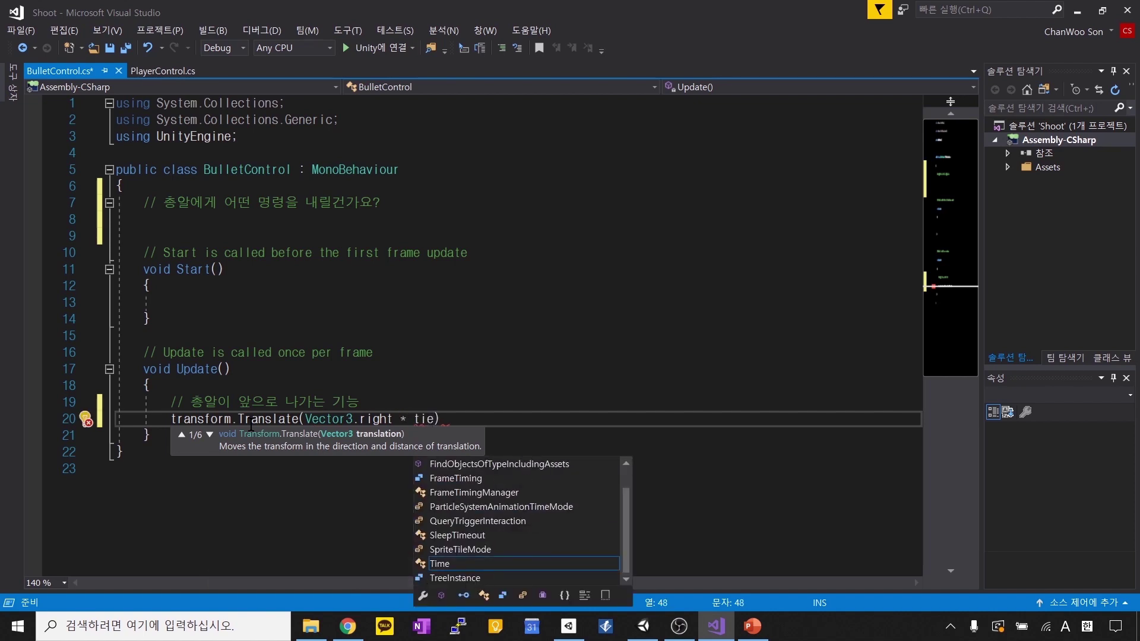
pyautogui.press('Tab')
pyautogui.write('.del')
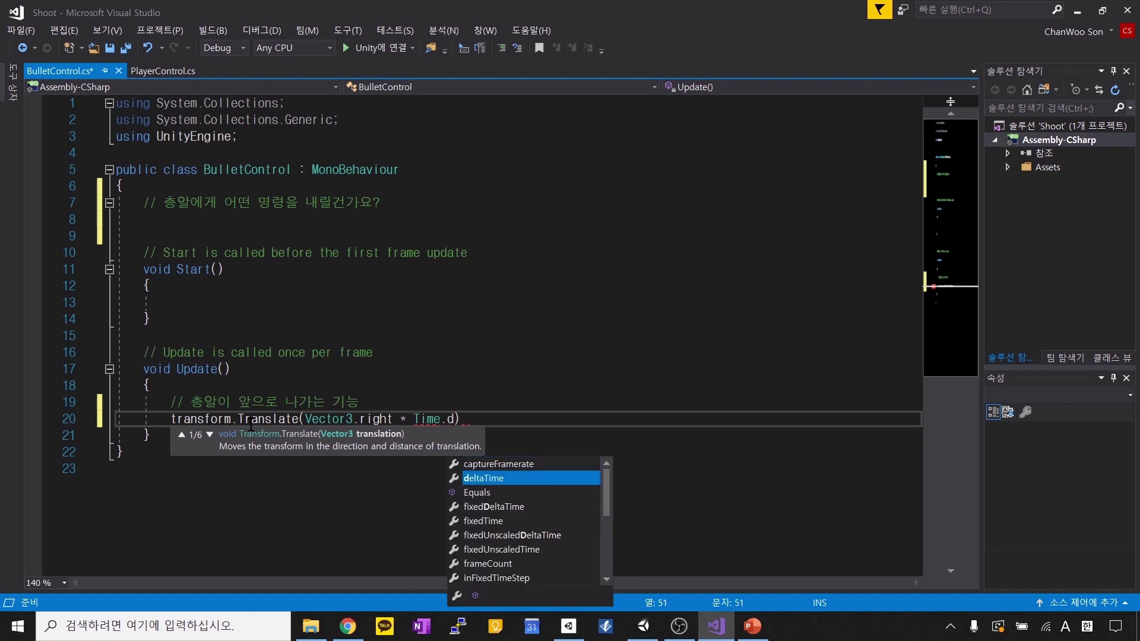
pyautogui.write('taTime')
pyautogui.press('Left')
pyautogui.press('Left')
pyautogui.press('Left')
pyautogui.press('Left')
pyautogui.press('Left')
pyautogui.press('Left')
pyautogui.press('Left')
pyautogui.press('Left')
pyautogui.press('Left')
pyautogui.press('Left')
pyautogui.press('Left')
pyautogui.press('Left')
pyautogui.press('Left')
pyautogui.press('Left')
pyautogui.press('Left')
pyautogui.press('Left')
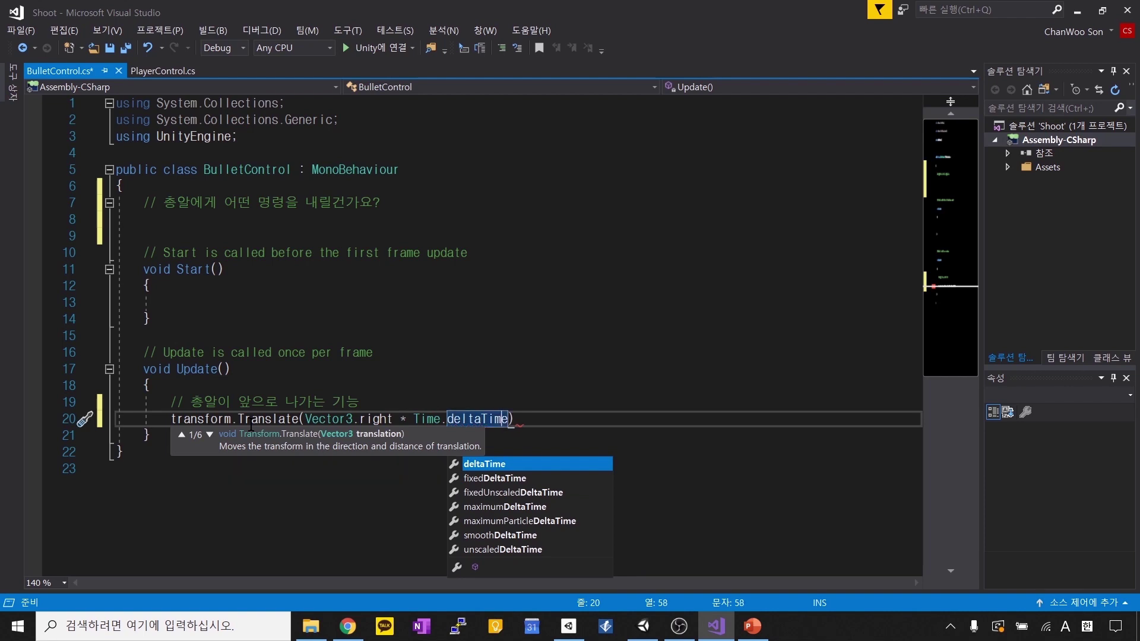
pyautogui.press('Right')
pyautogui.press('Right')
pyautogui.press('Right')
pyautogui.press('Right')
pyautogui.press('Right')
pyautogui.press('Right')
pyautogui.press('Right')
pyautogui.press('Right')
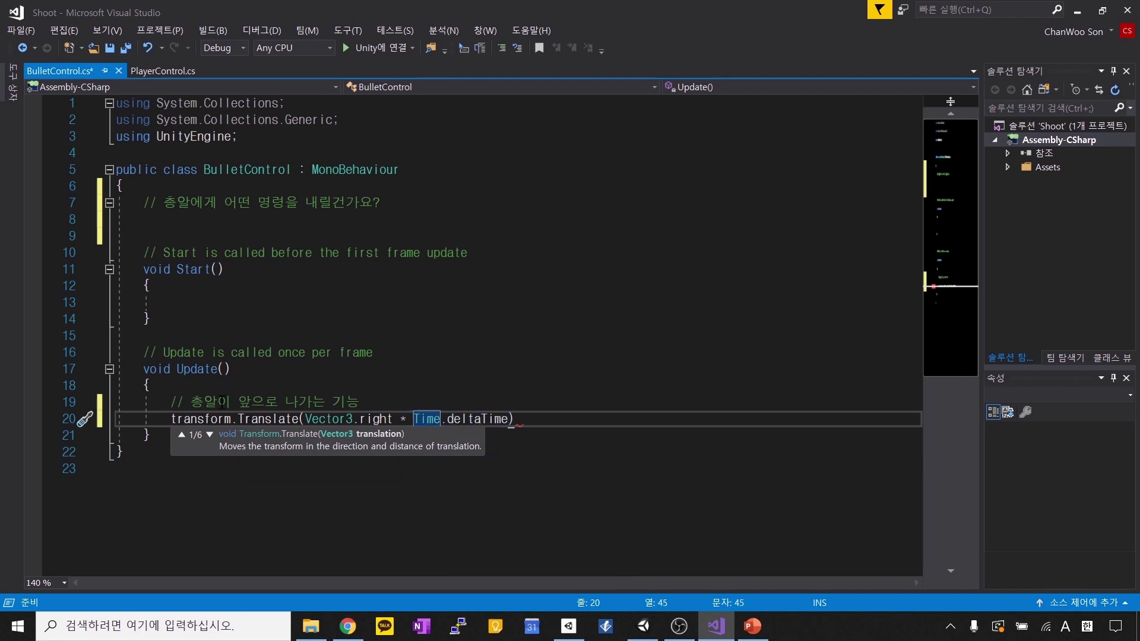
pyautogui.click(529, 417)
pyautogui.write(';')
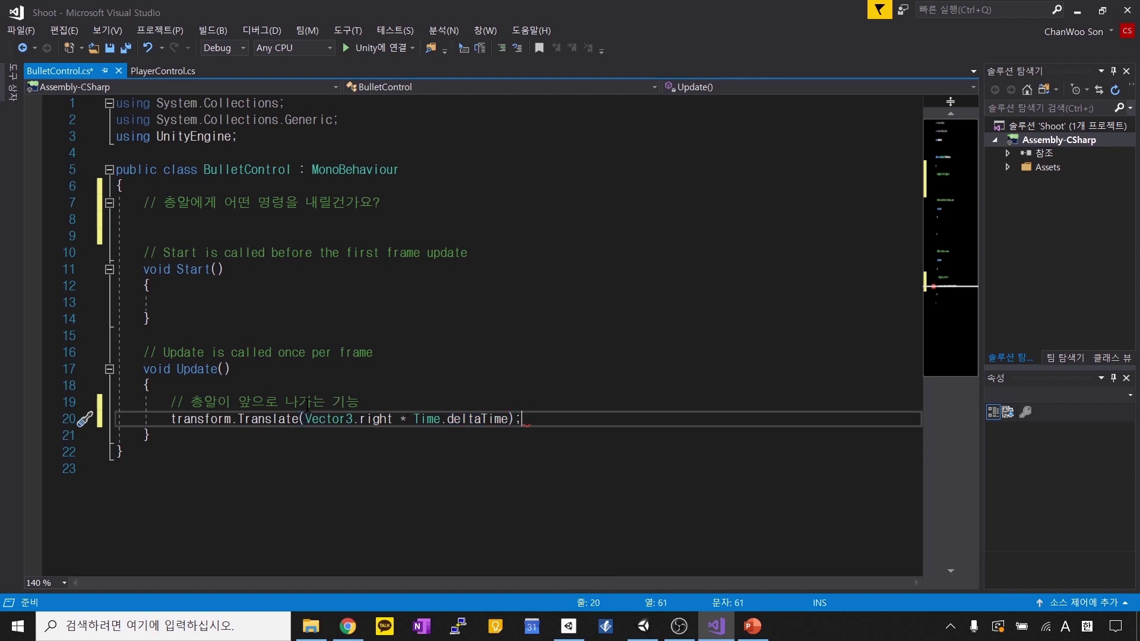
# Step: Review the Translate statement's parts, from the call and Vector3.right to Time.deltaTime
pyautogui.moveTo(171, 419); pyautogui.dragTo(393, 420)
pyautogui.click(392, 420)
pyautogui.moveTo(349, 418); pyautogui.dragTo(392, 419)
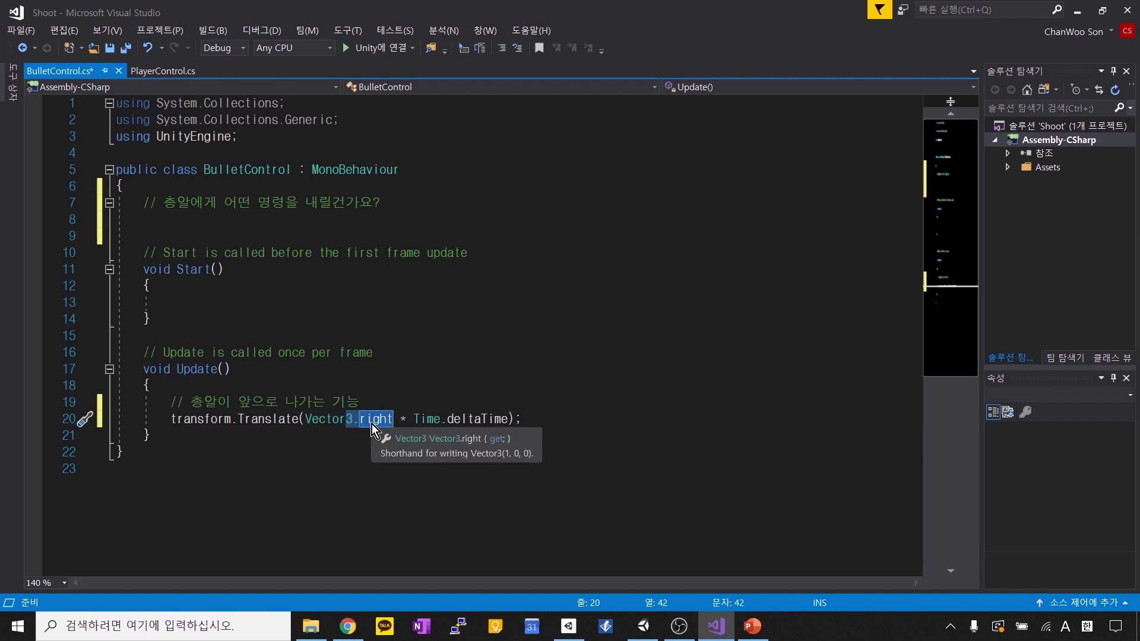
pyautogui.click(409, 419)
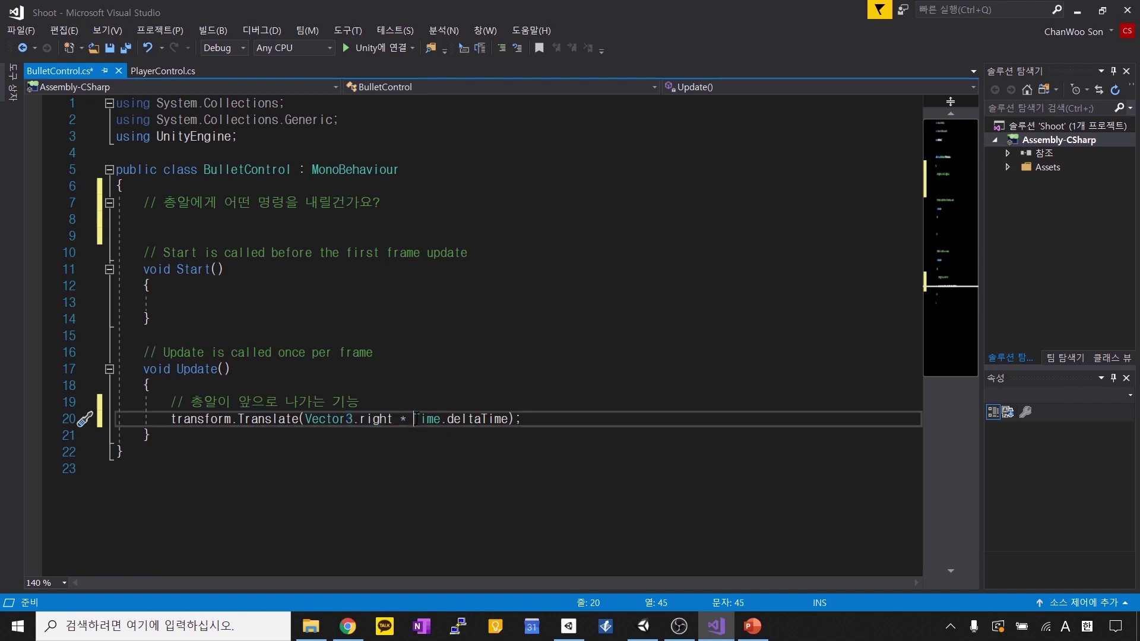
pyautogui.moveTo(411, 419); pyautogui.dragTo(506, 420)
pyautogui.click(311, 419)
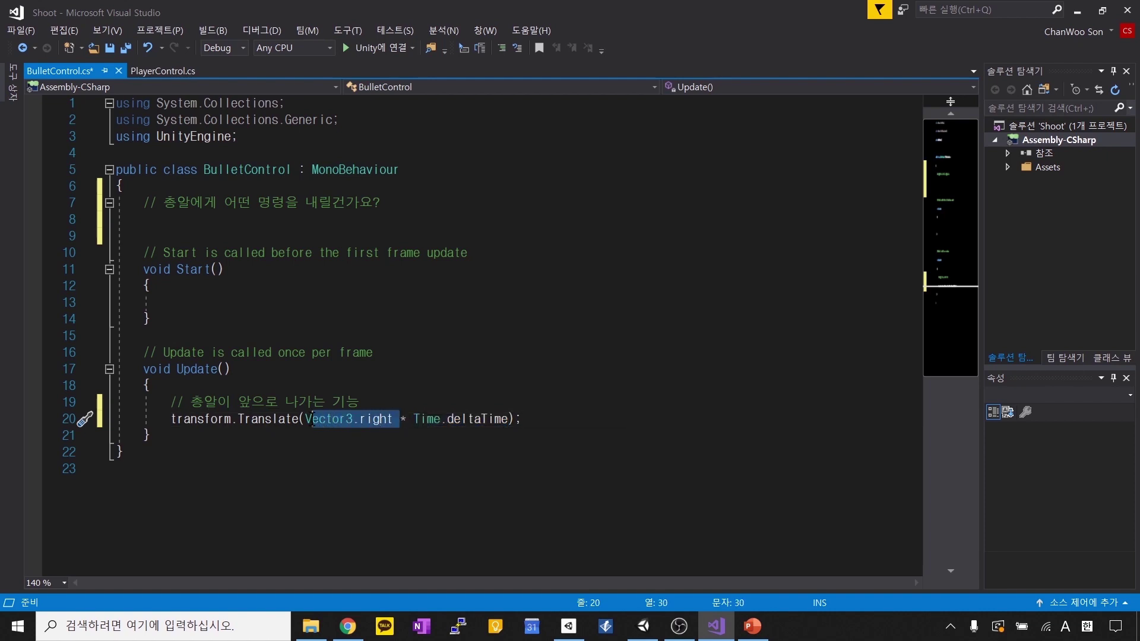
# Step: Save the BulletControl script
pyautogui.click(554, 415)
pyautogui.click(523, 404)
pyautogui.hotkey('ctrl', 's')
pyautogui.scroll(-3, 448, 391)
pyautogui.scroll(3, 448, 392)
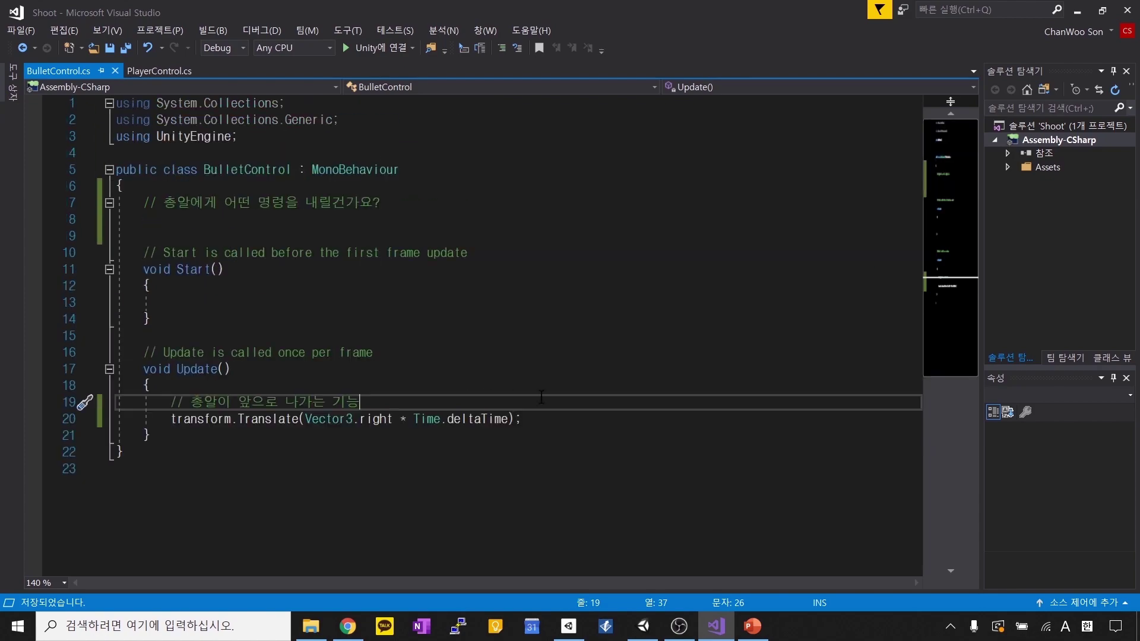
# Step: Switch to Unity and apply all of Bullet1's overrides, including the Bullet Control script, to its prefab
pyautogui.click(643, 625)
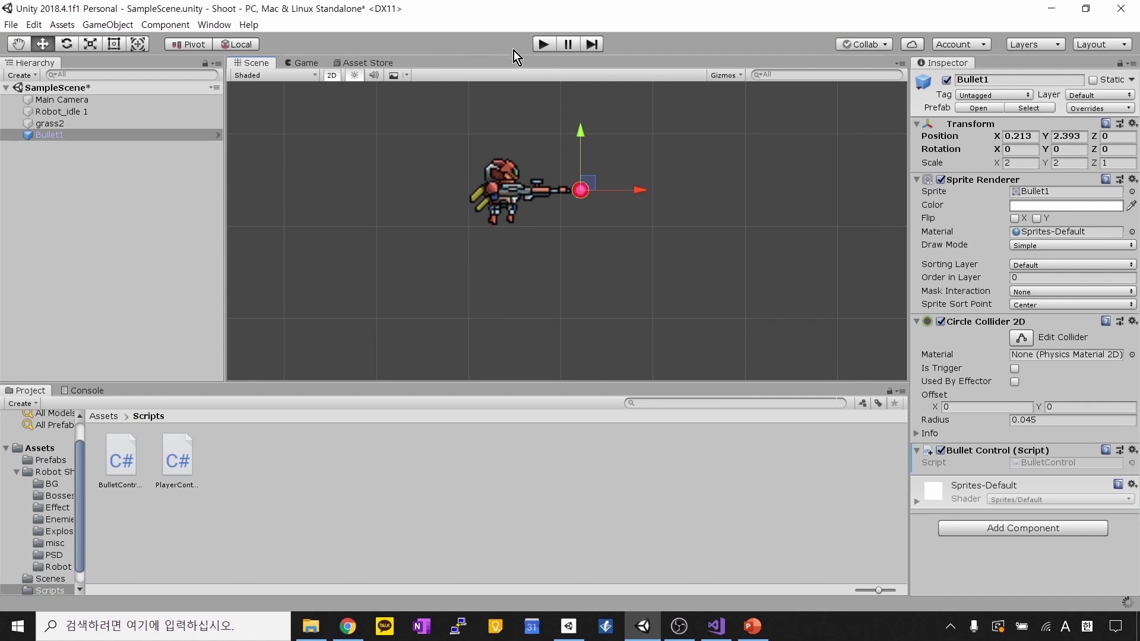
pyautogui.scroll(-2, 461, 235)
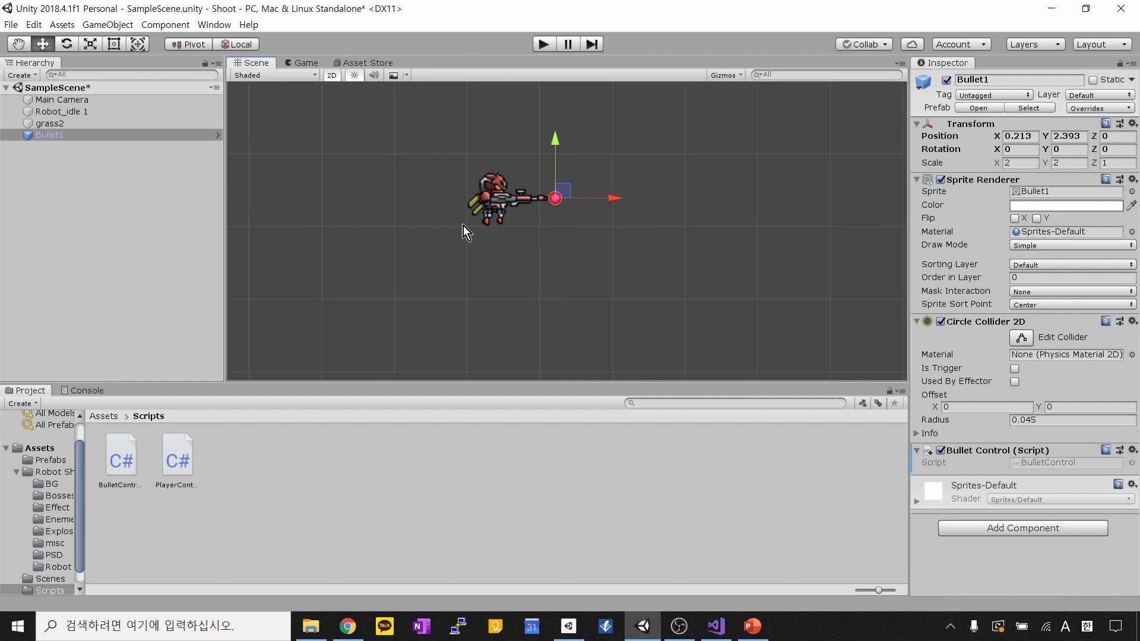
pyautogui.click(463, 227)
pyautogui.scroll(-3, 482, 194)
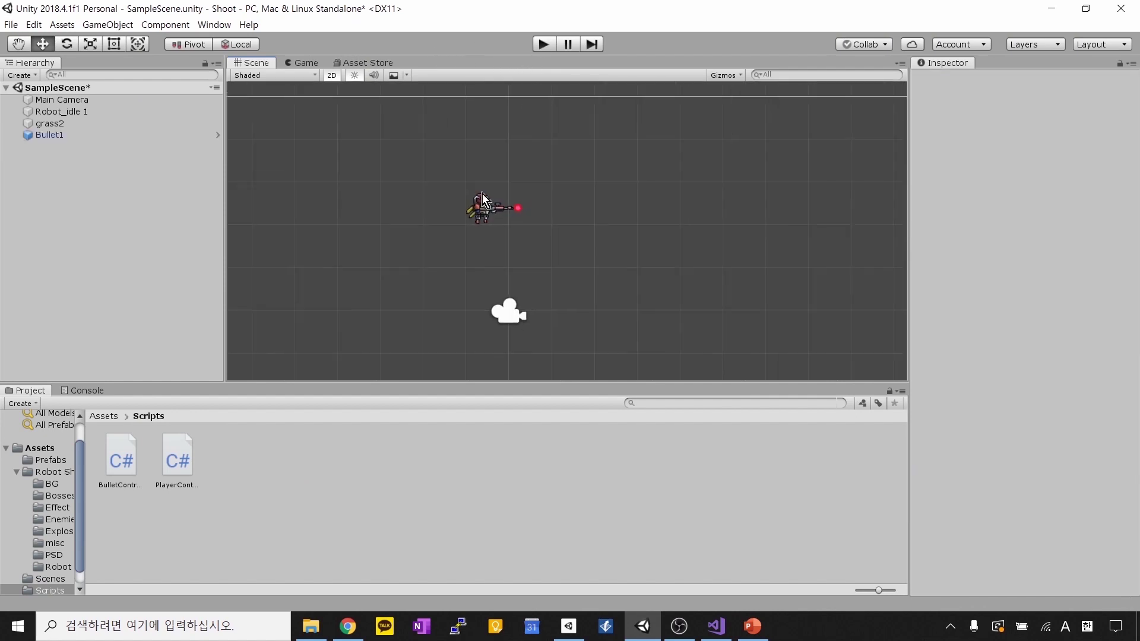
pyautogui.click(511, 205)
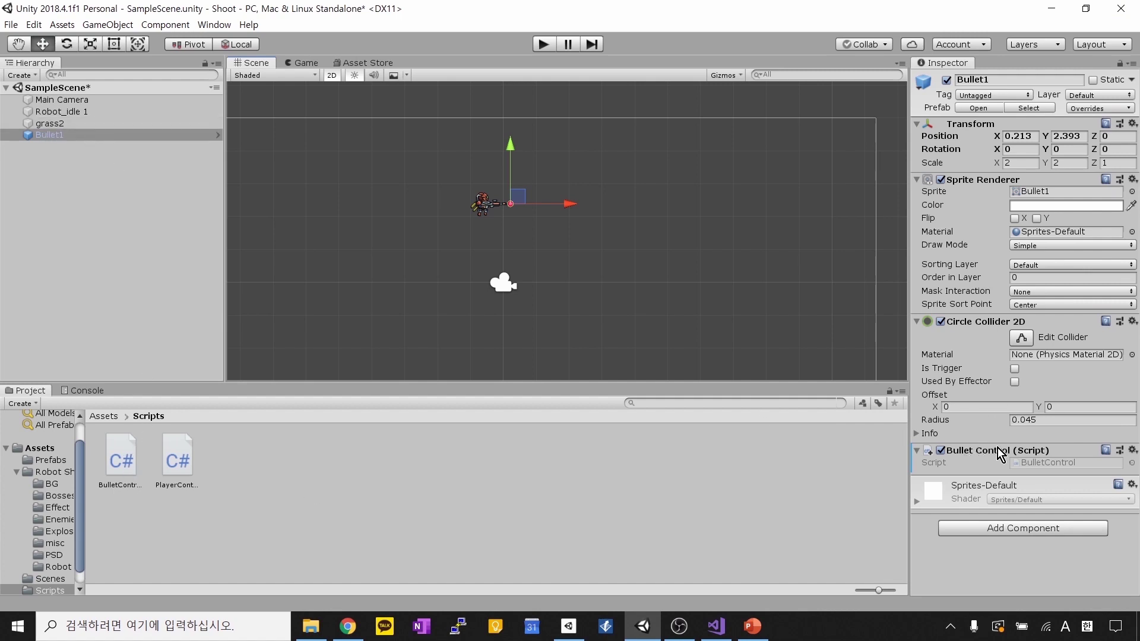
pyautogui.click(1109, 108)
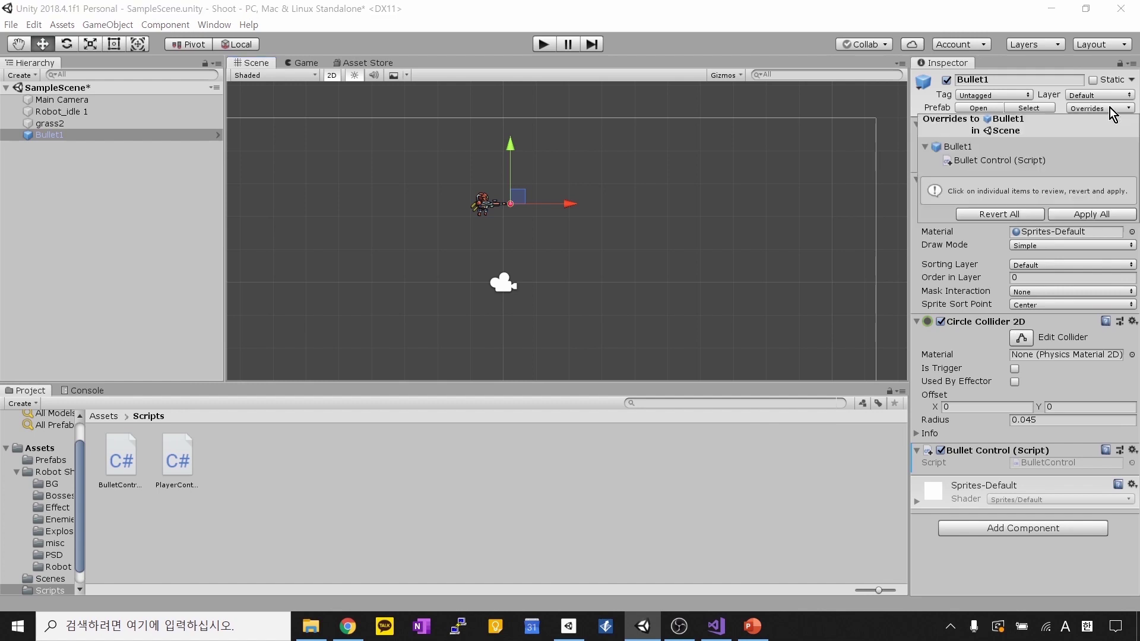
pyautogui.click(1091, 215)
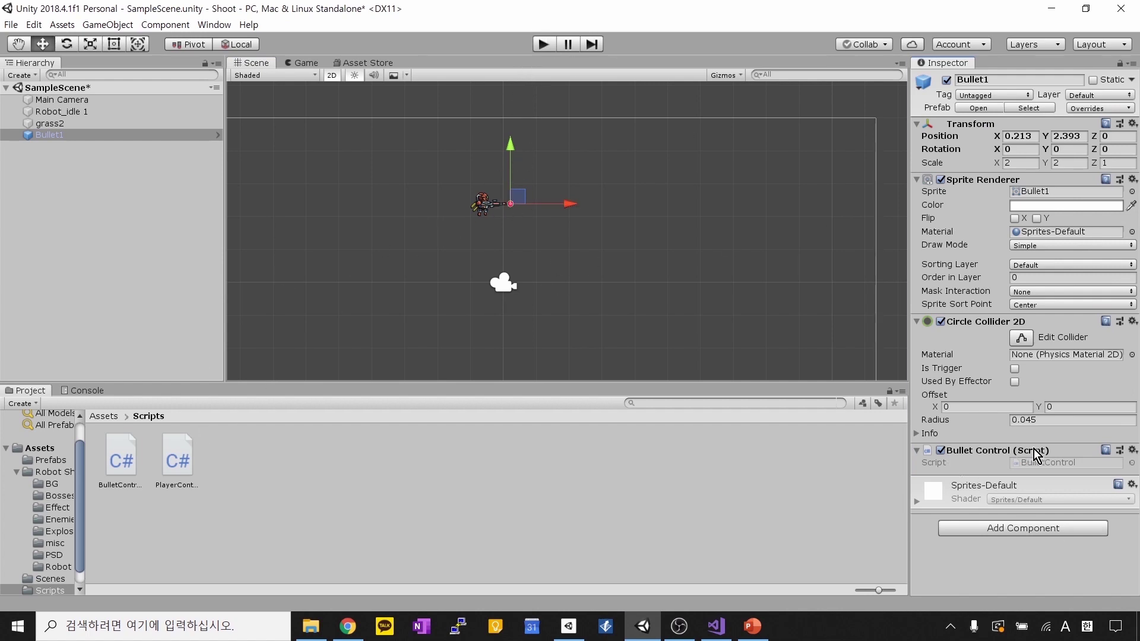
# Step: Play the scene, fire several bullets from the robot to check their forward movement, and stop play mode
pyautogui.click(541, 43)
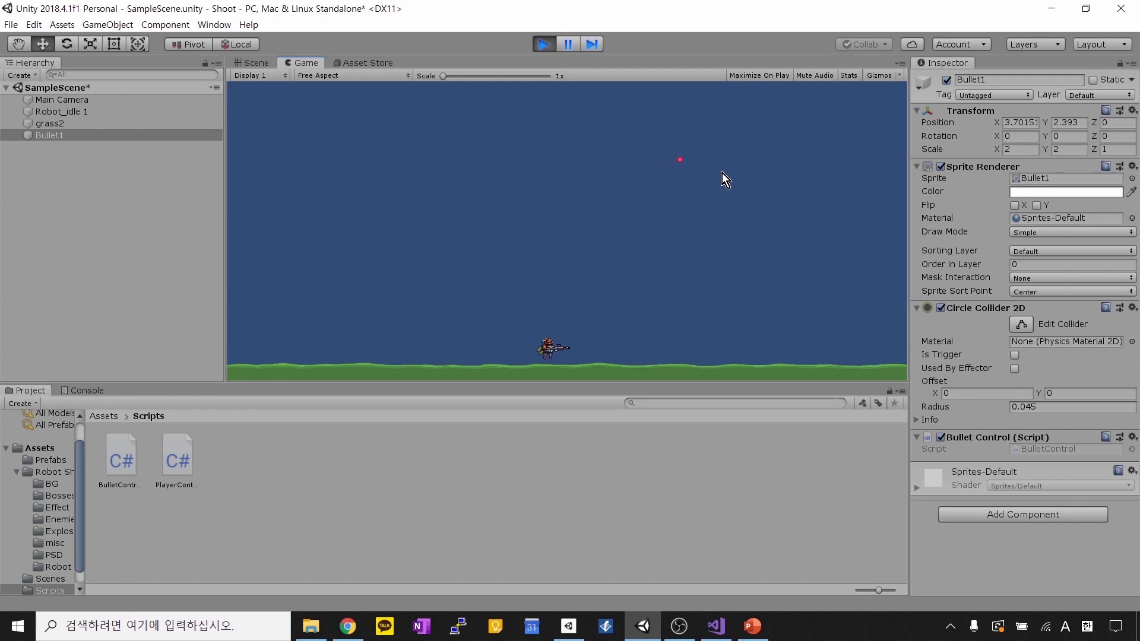
pyautogui.press('space')
pyautogui.press('space')
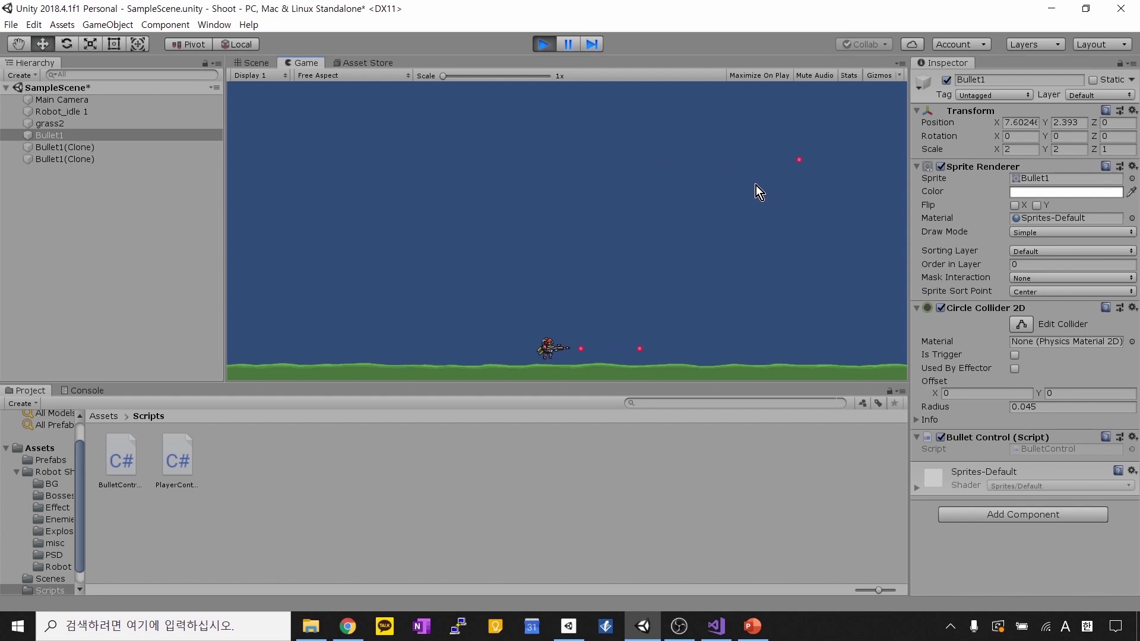
pyautogui.press('space')
pyautogui.press('space')
pyautogui.press('space')
pyautogui.press('space')
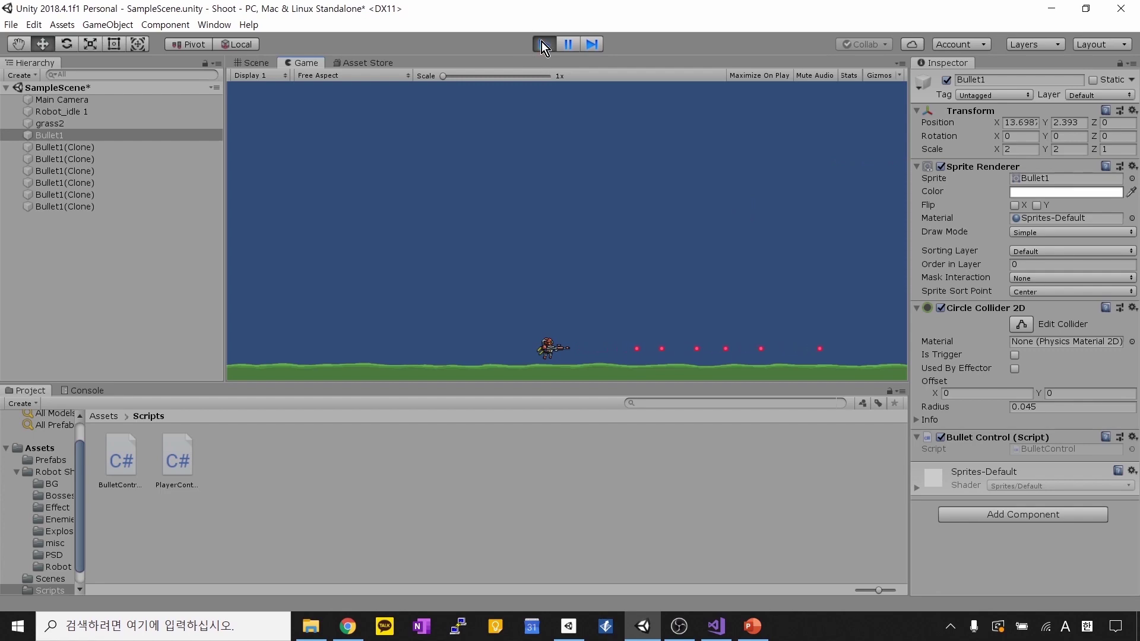
pyautogui.click(542, 44)
# Step: Switch to Visual Studio, multiply Vector3.right by 5.0f in BulletControl's Translate call, and save the script
pyautogui.click(716, 626)
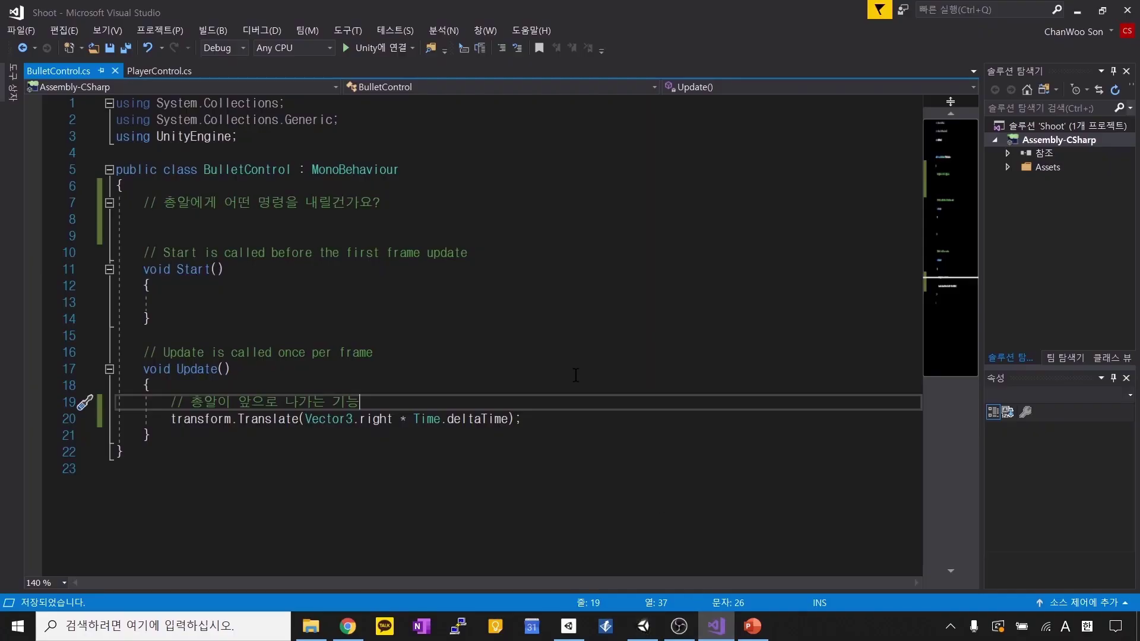
pyautogui.click(401, 419)
pyautogui.click(279, 419)
pyautogui.hotkey('shift', 'Down')
pyautogui.press('Right')
pyautogui.moveTo(316, 418); pyautogui.dragTo(394, 418)
pyautogui.doubleClick(403, 418)
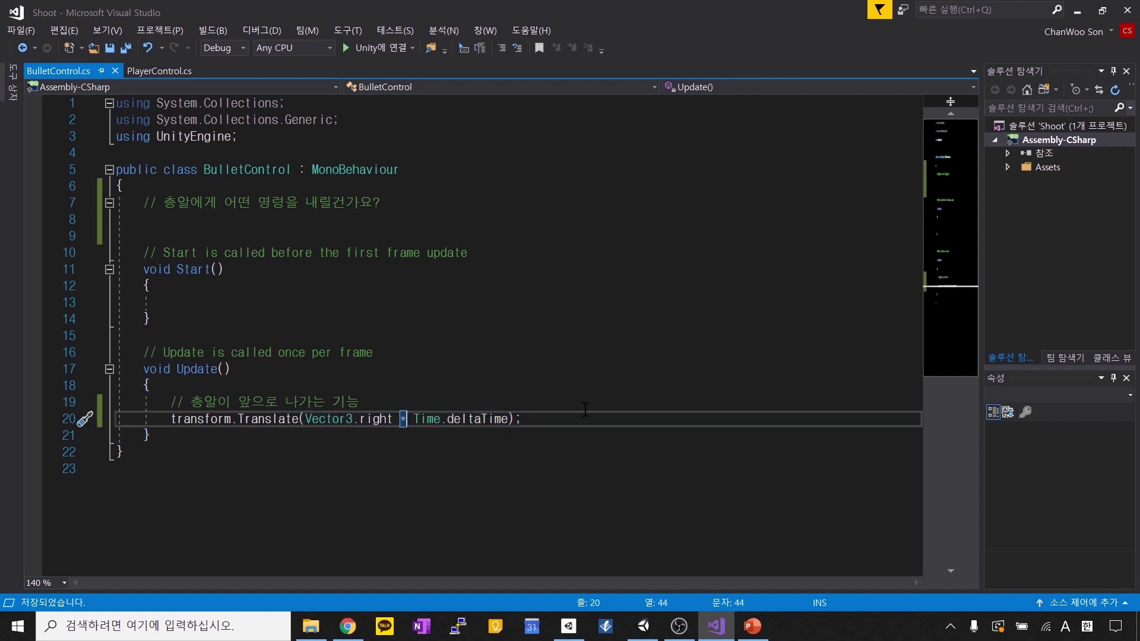
pyautogui.press('Delete')
pyautogui.write('* ')
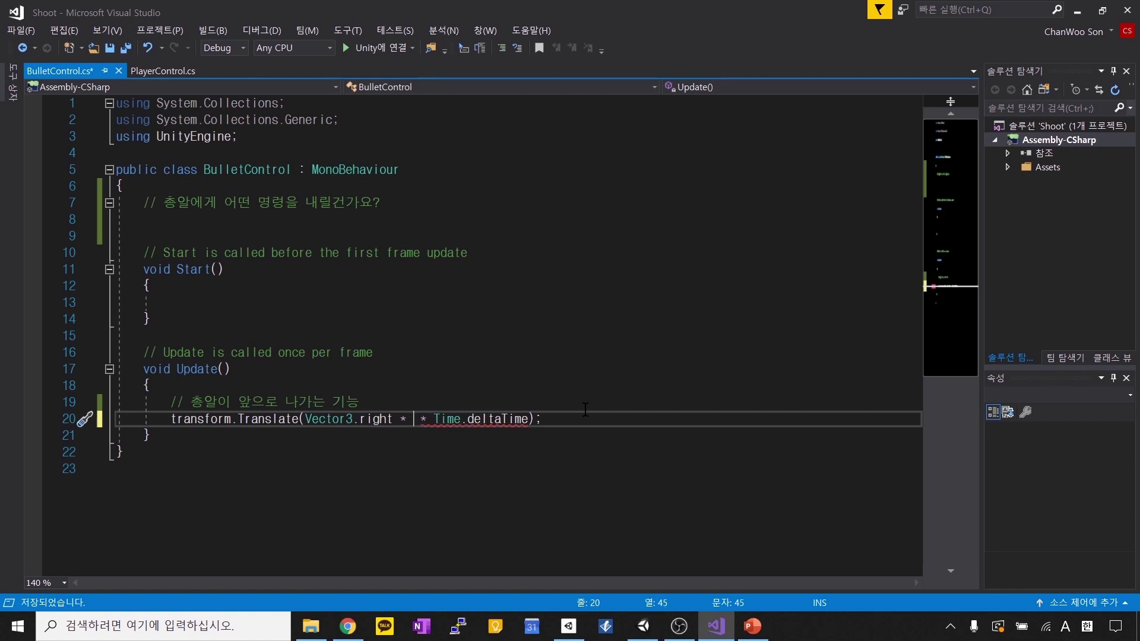
pyautogui.write('5')
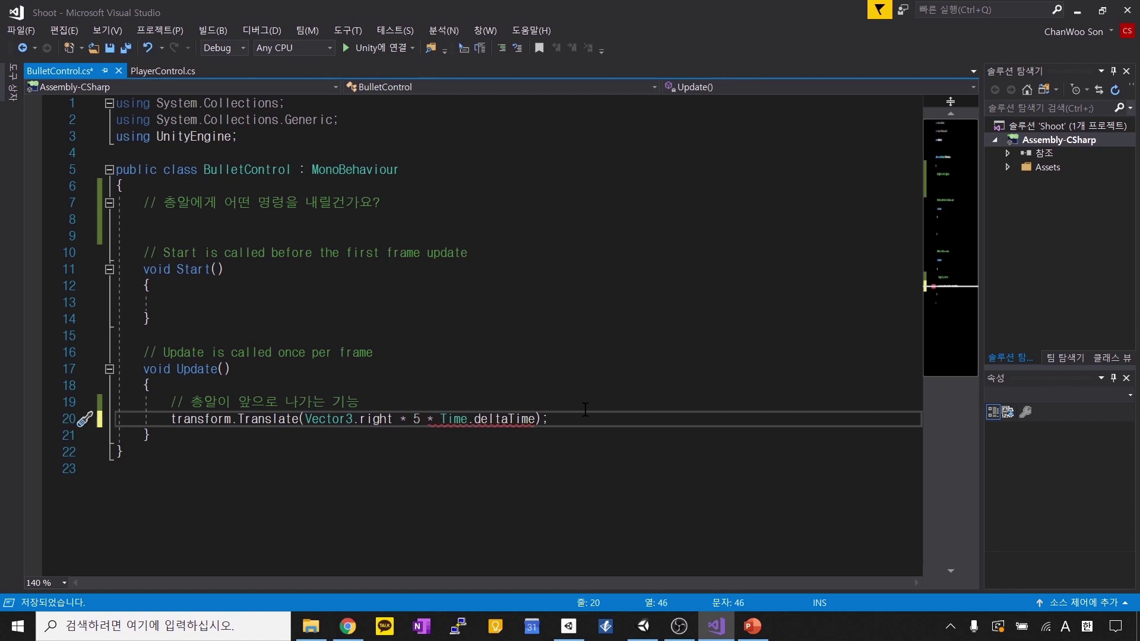
pyautogui.write('.0f')
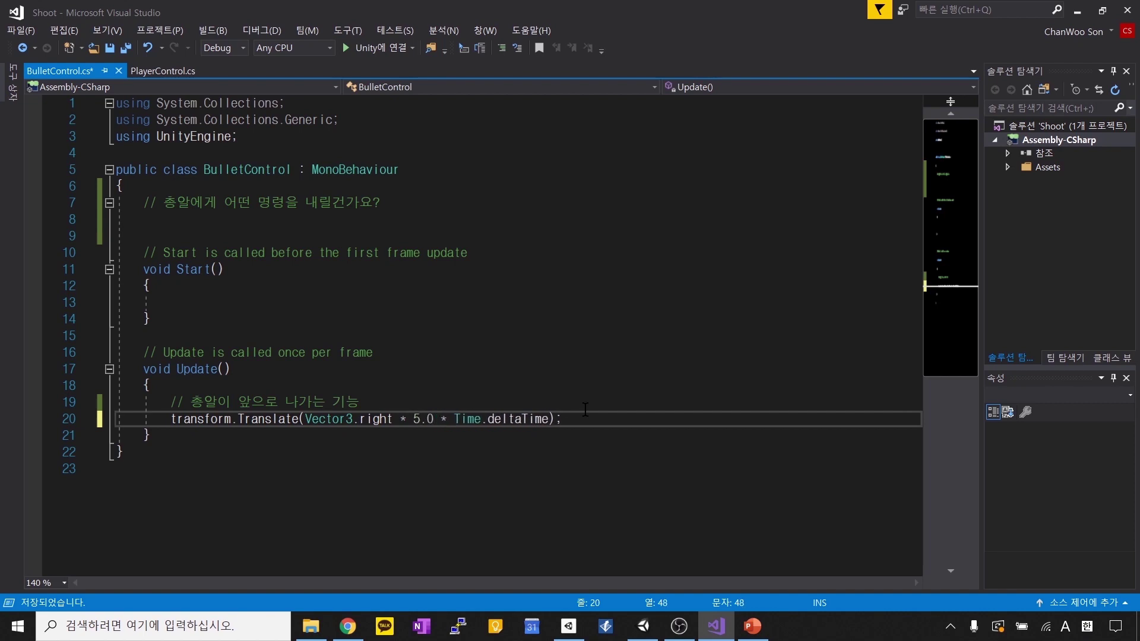
pyautogui.hotkey('ctrl', 's')
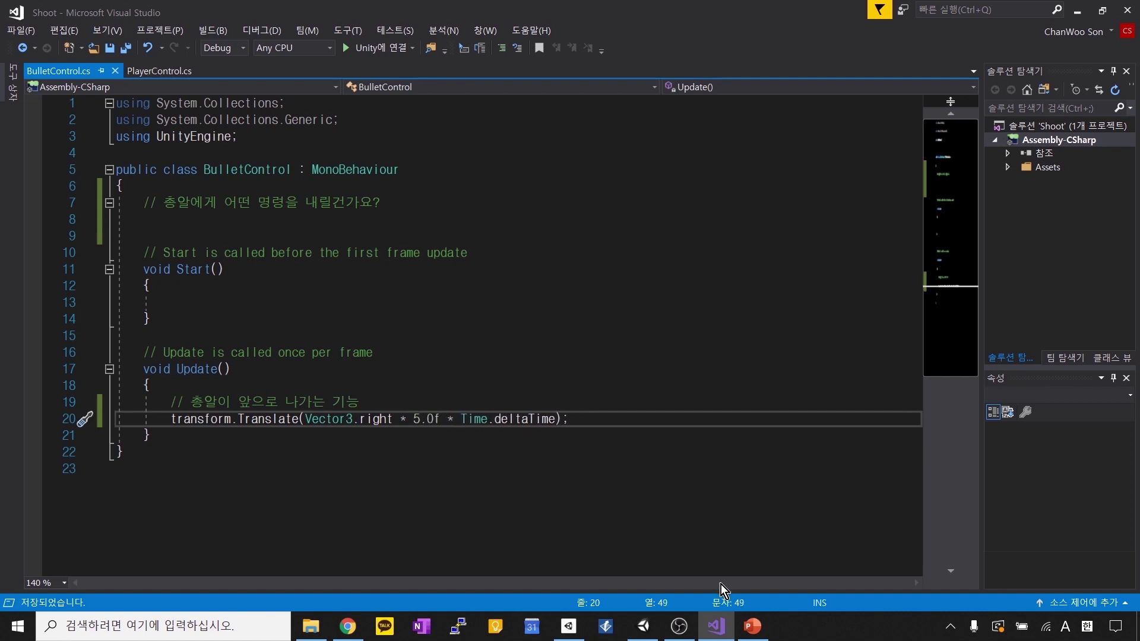
# Step: Switch to Unity, play the scene, and fire many bullets from the robot to check their flight speed
pyautogui.click(642, 627)
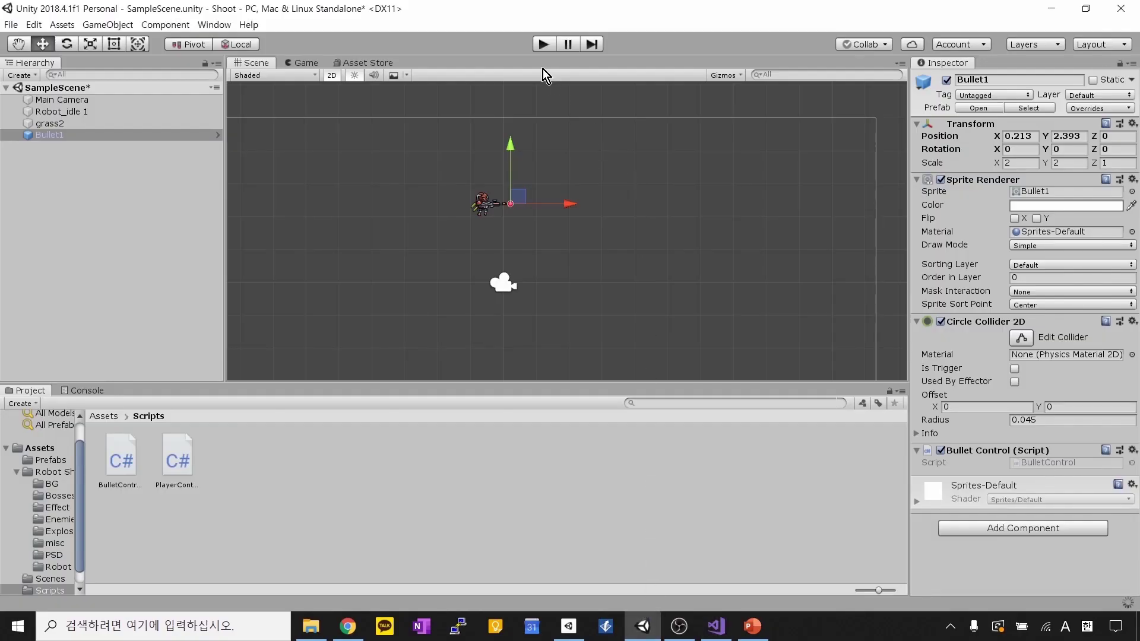
pyautogui.click(541, 44)
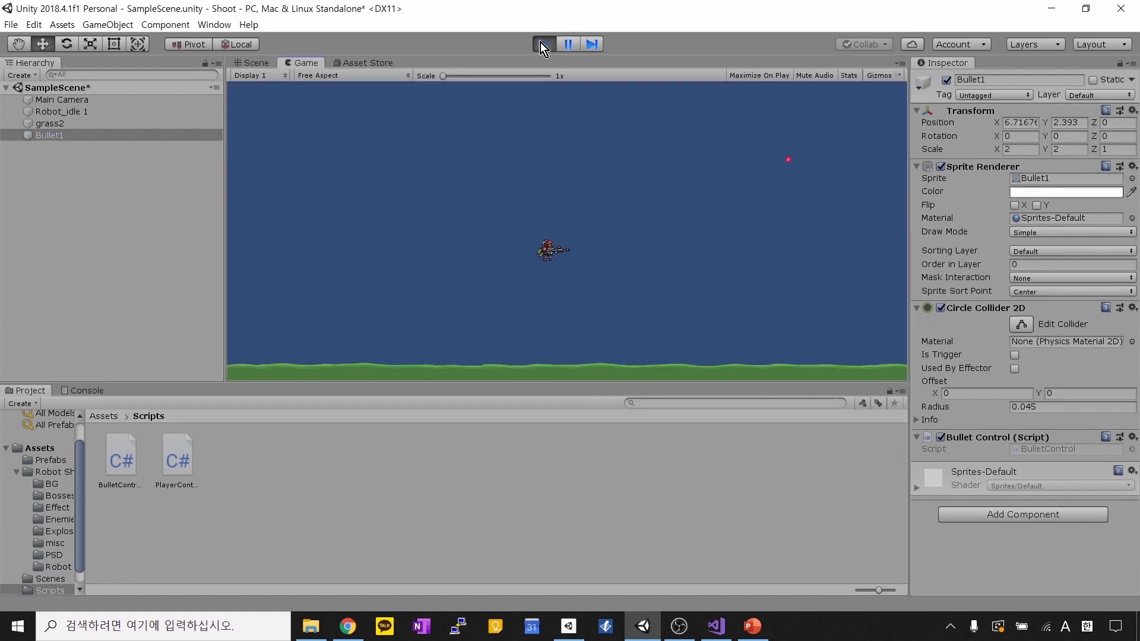
pyautogui.press('space')
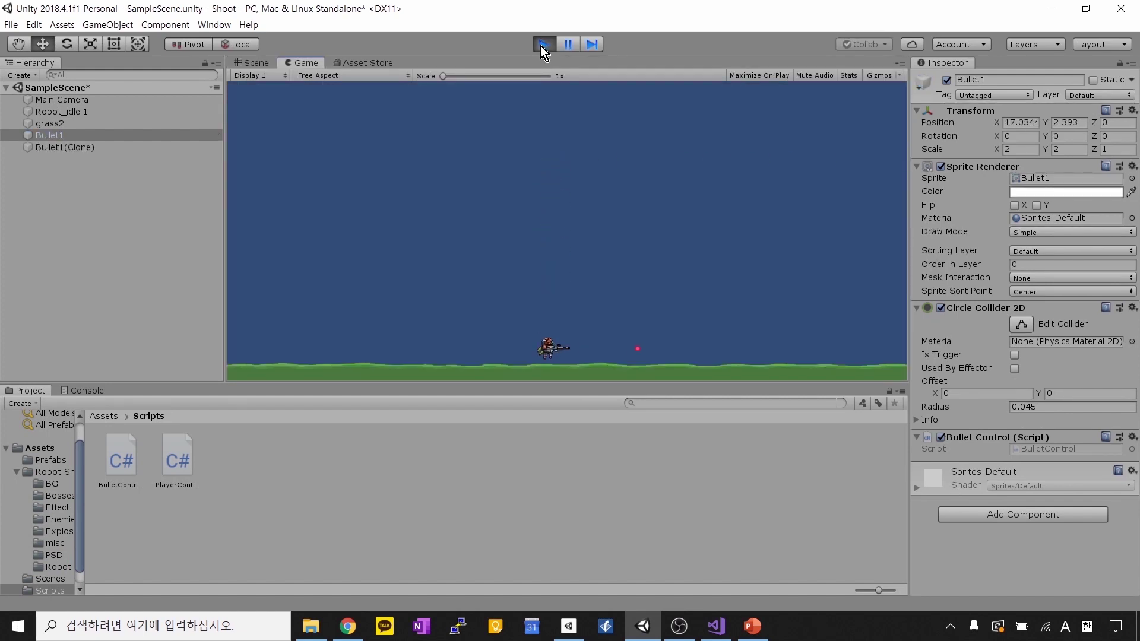
pyautogui.press('space')
pyautogui.press('space')
pyautogui.press('space')
pyautogui.press('space')
pyautogui.press('space')
pyautogui.press('space')
pyautogui.press('space')
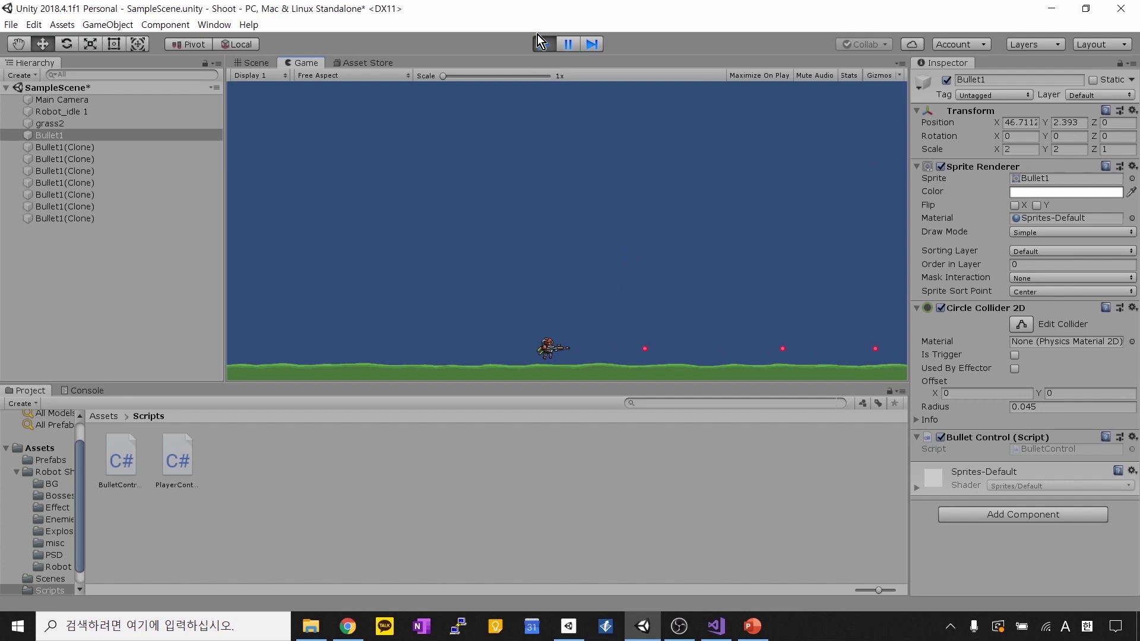
pyautogui.press('space')
pyautogui.press('space')
pyautogui.press('space')
pyautogui.press('space')
pyautogui.press('space')
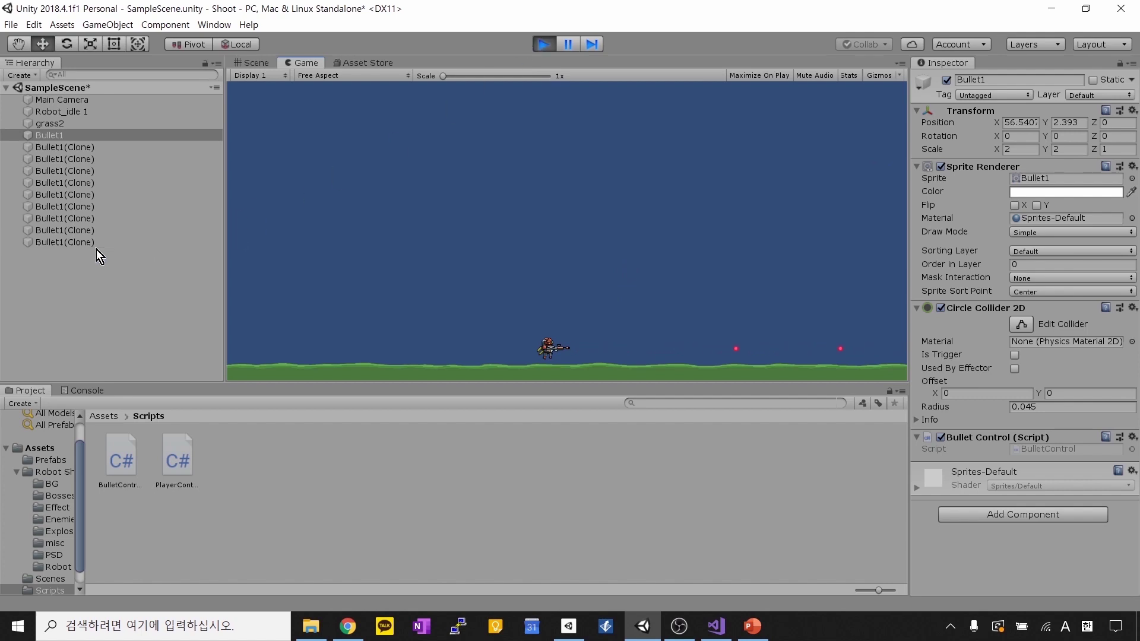
pyautogui.press('space')
pyautogui.press('space')
pyautogui.press('space')
pyautogui.press('space')
pyautogui.press('space')
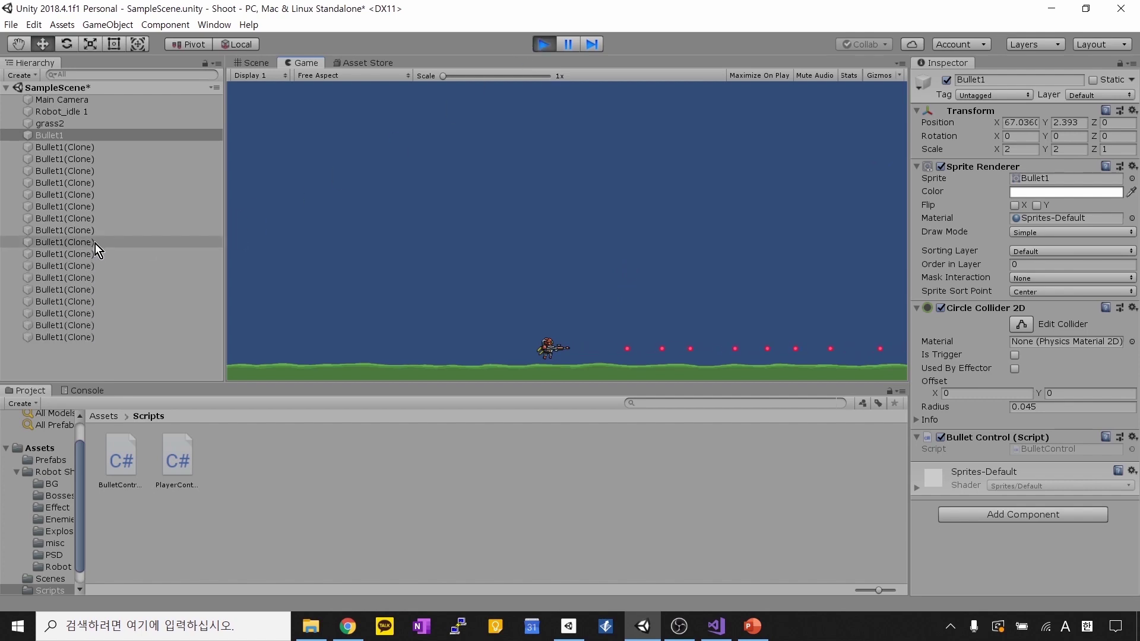
pyautogui.press('space')
pyautogui.press('space')
pyautogui.press('space')
pyautogui.press('space')
pyautogui.press('space')
pyautogui.press('space')
pyautogui.press('space')
pyautogui.press('space')
pyautogui.press('space')
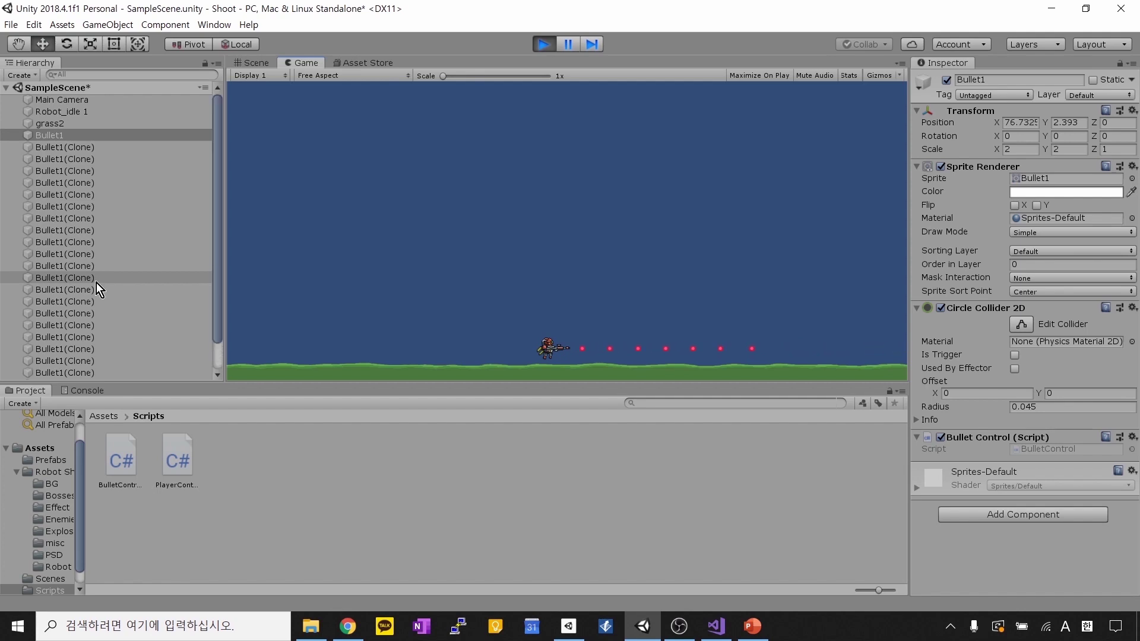
# Step: Examine the Bullet1(Clone) objects in the running scene's hierarchy, including their Transform positions, and stop play mode
pyautogui.scroll(-3, 98, 283)
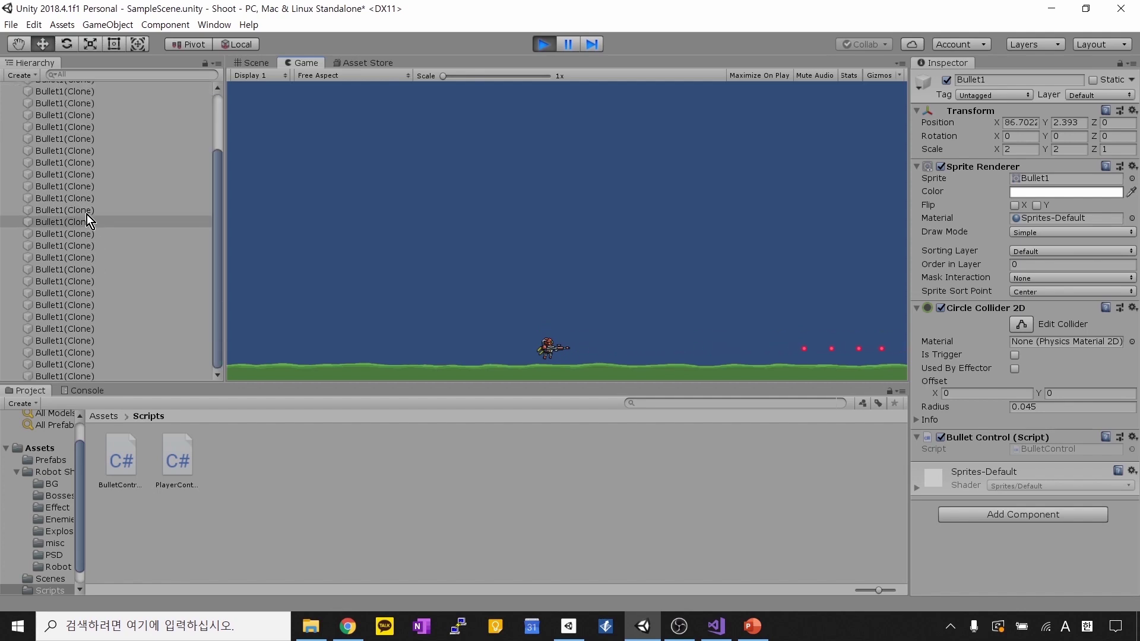
pyautogui.scroll(3, 112, 171)
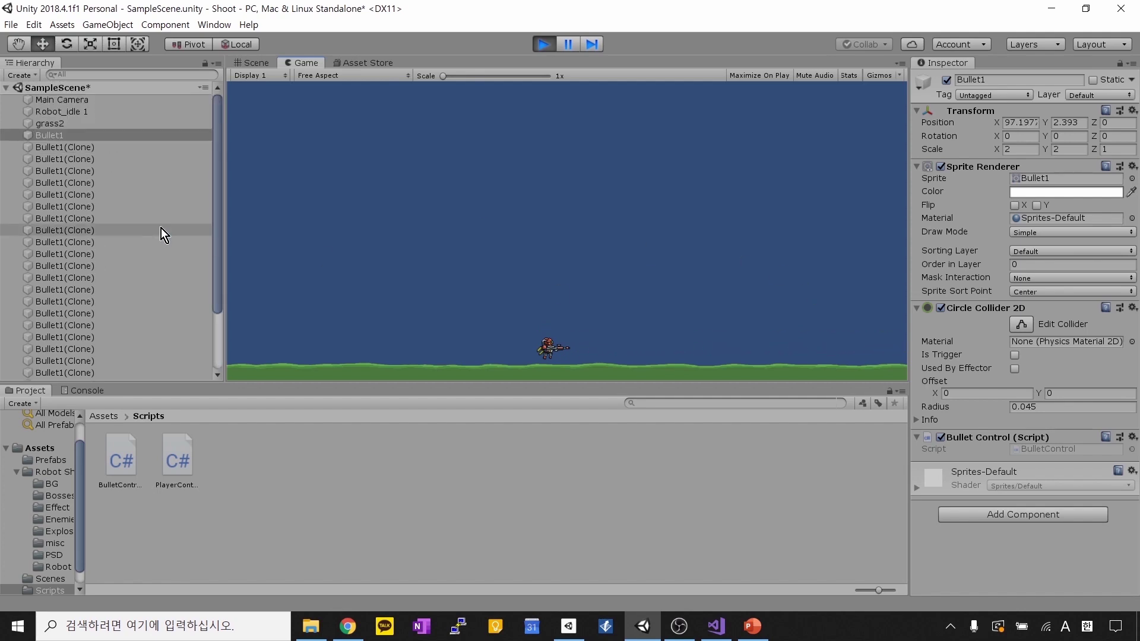
pyautogui.click(126, 169)
pyautogui.scroll(-3, 106, 219)
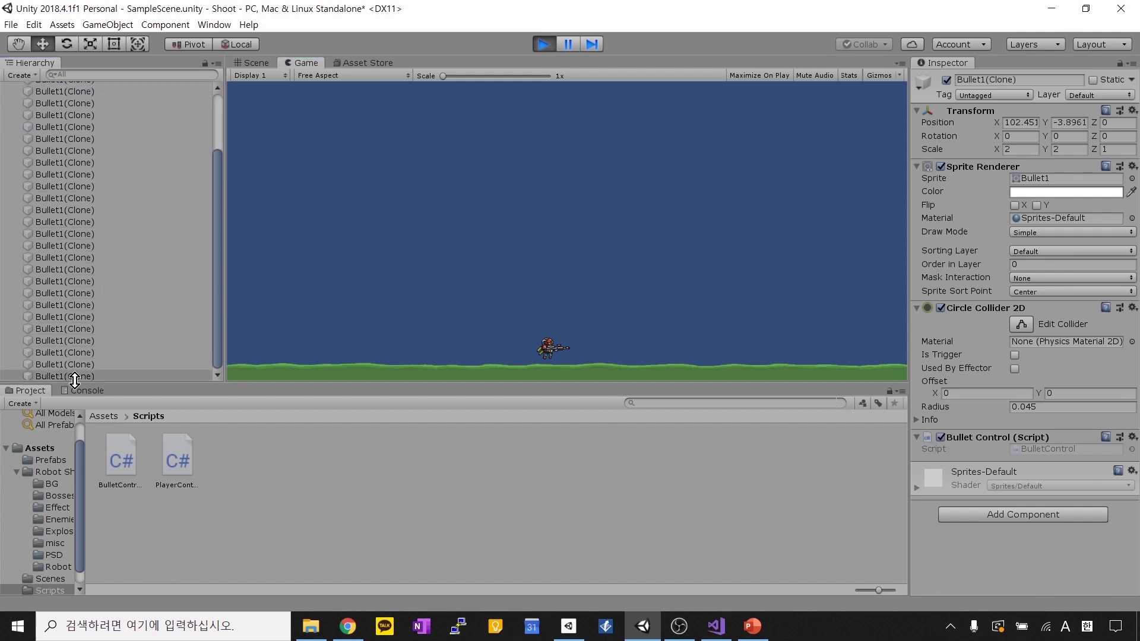
pyautogui.scroll(5, 98, 297)
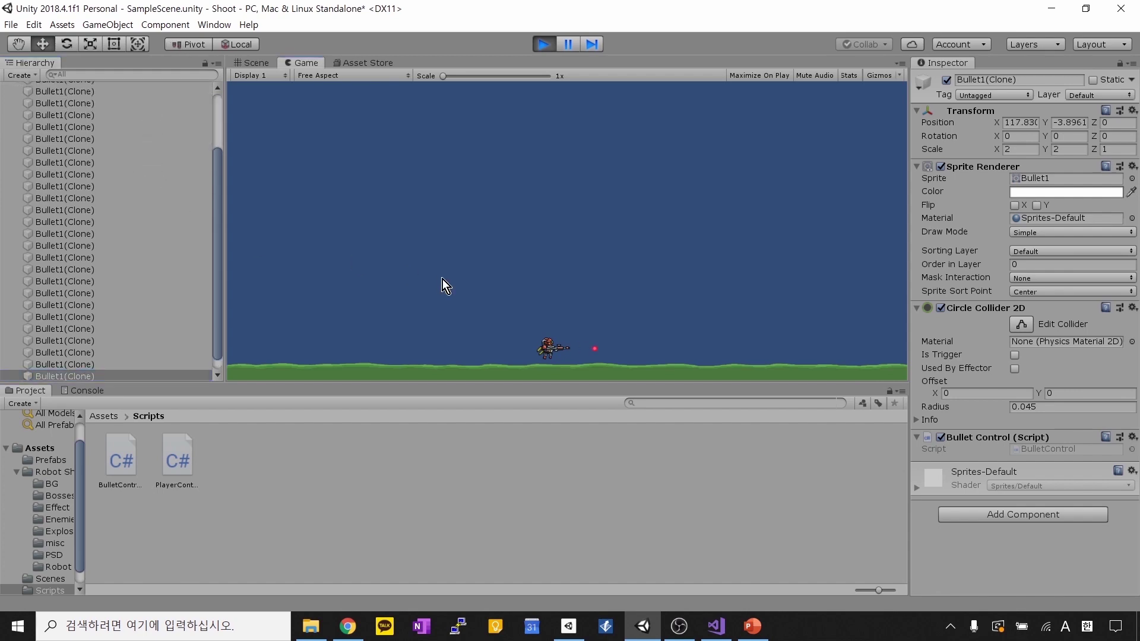
pyautogui.moveTo(216, 287); pyautogui.dragTo(213, 347)
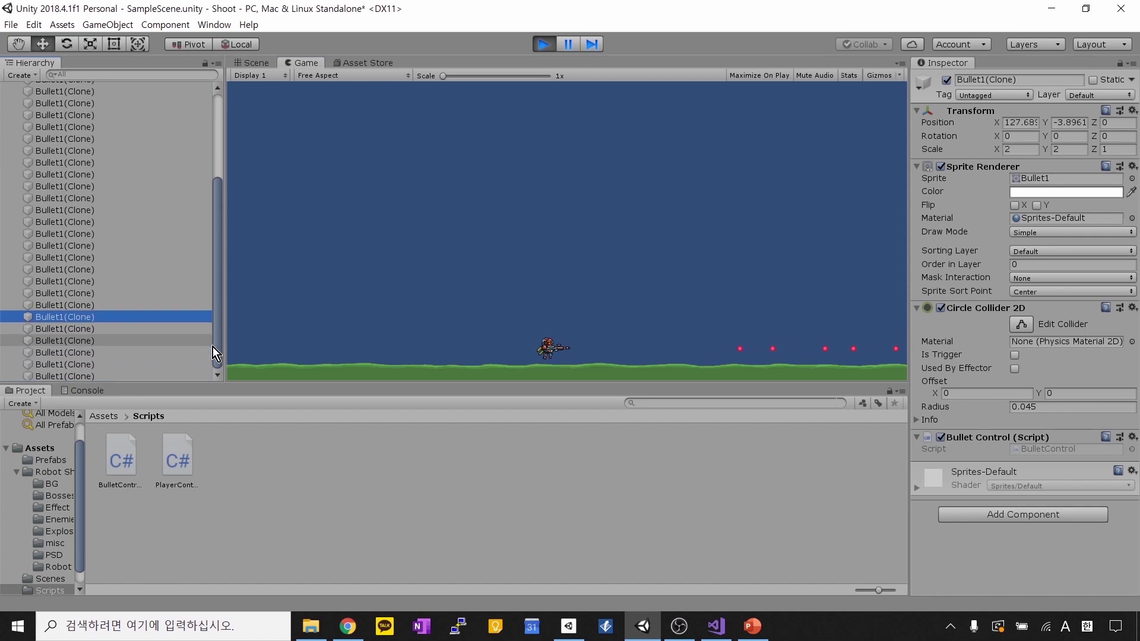
pyautogui.scroll(5, 121, 284)
pyautogui.click(108, 148)
pyautogui.scroll(-5, 145, 212)
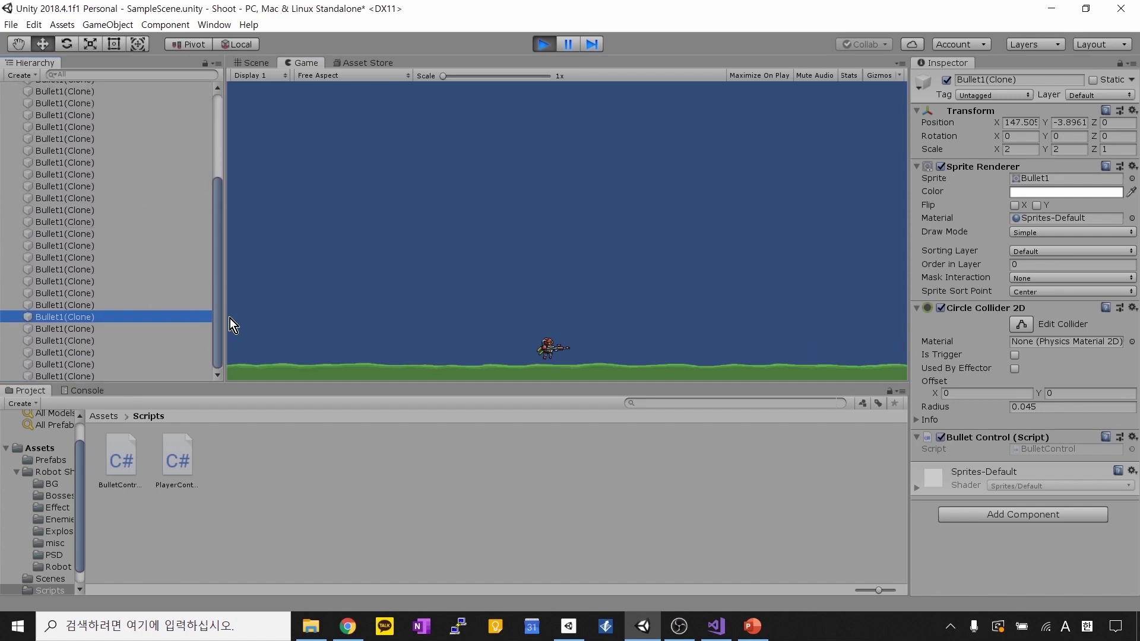
pyautogui.scroll(5, 77, 327)
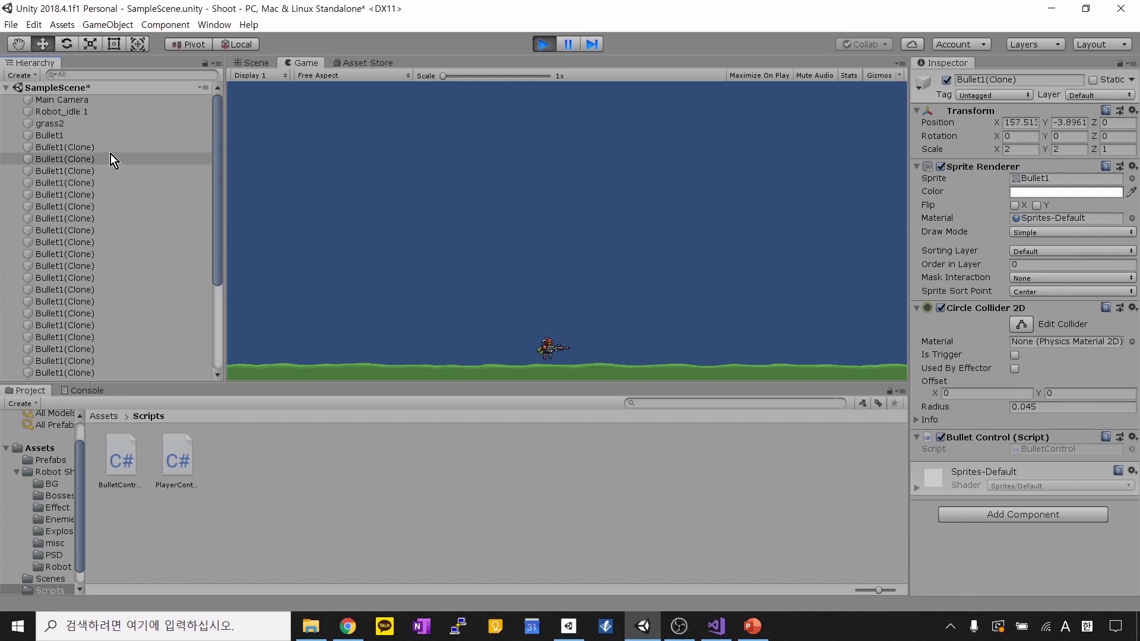
pyautogui.press('z')
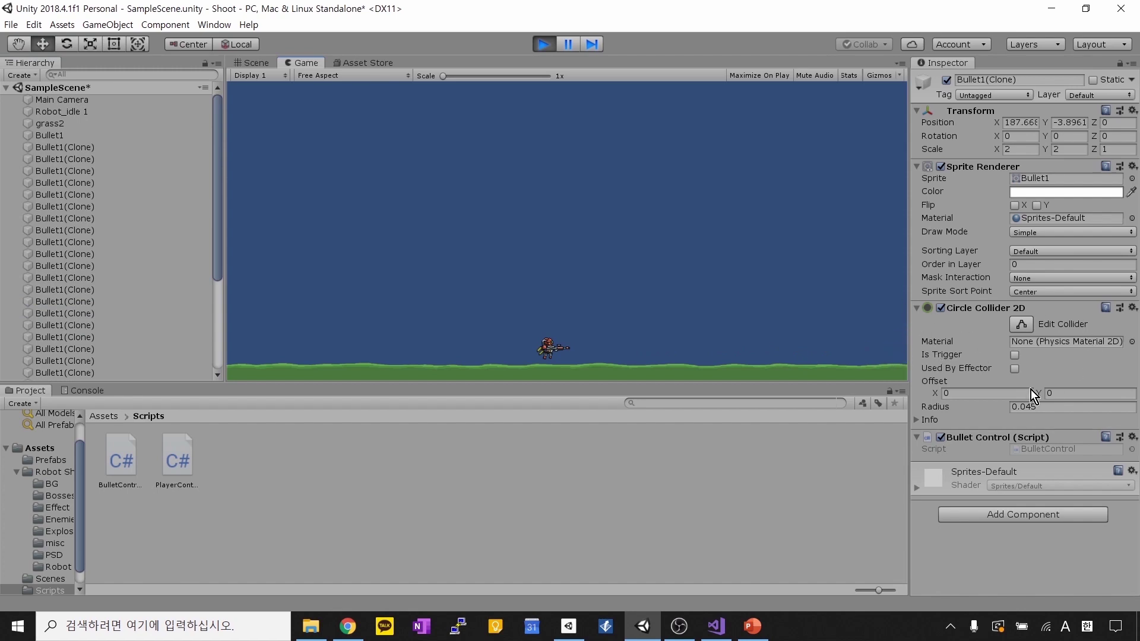
pyautogui.click(541, 45)
# Step: Switch to Visual Studio and add the comment "// 총알이 화면 밖으로 나가면 삭제(제거)" below the first comment in the BulletControl class
pyautogui.moveTo(749, 634)
pyautogui.click(716, 625)
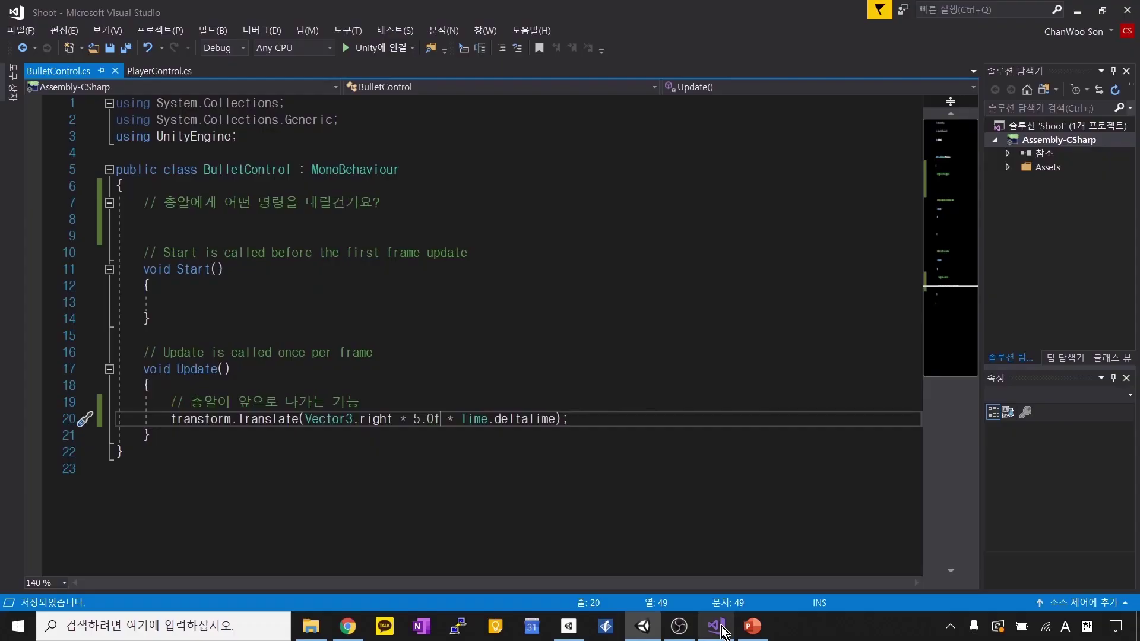
pyautogui.press('Down')
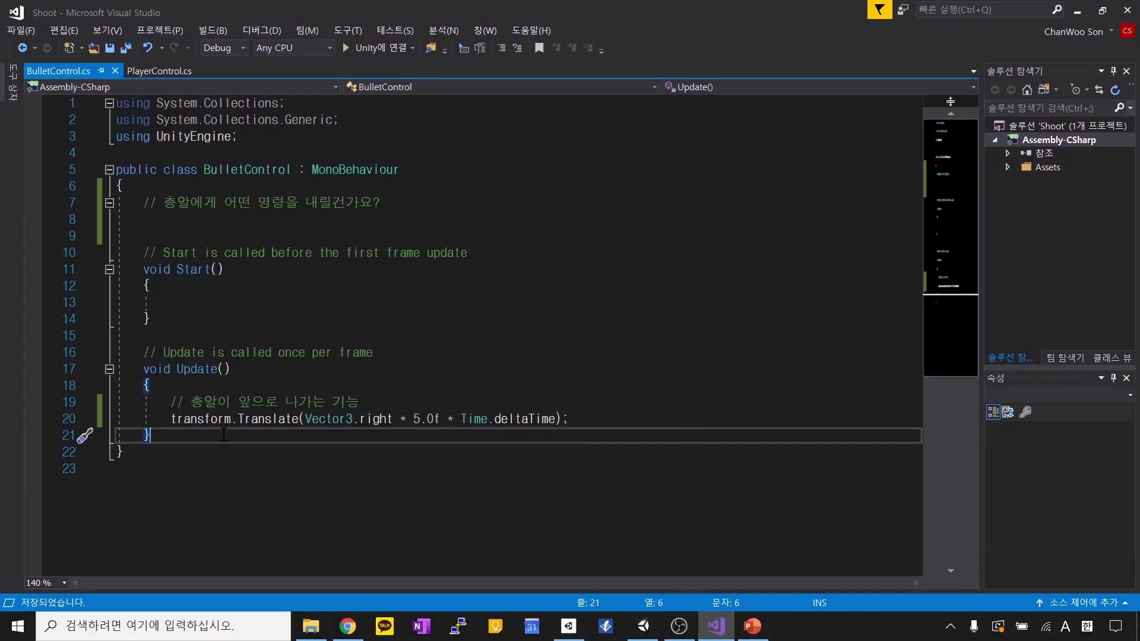
pyautogui.click(404, 223)
pyautogui.write('// d초')
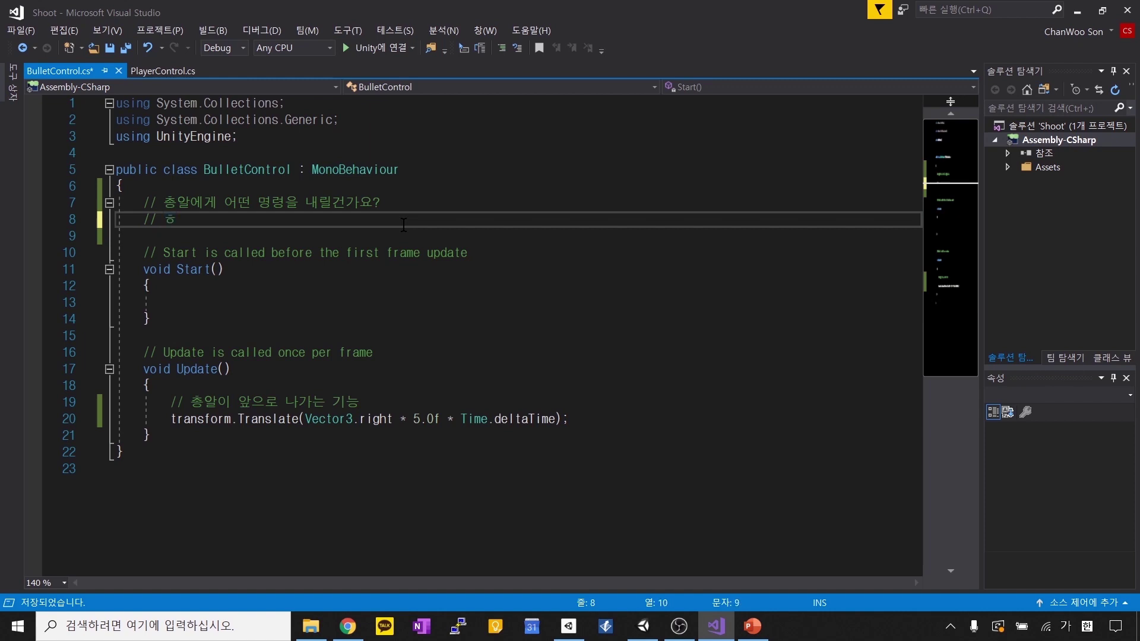
pyautogui.write('총알이 화면')
pyautogui.write(' 밖을')
pyautogui.write('로 나가면')
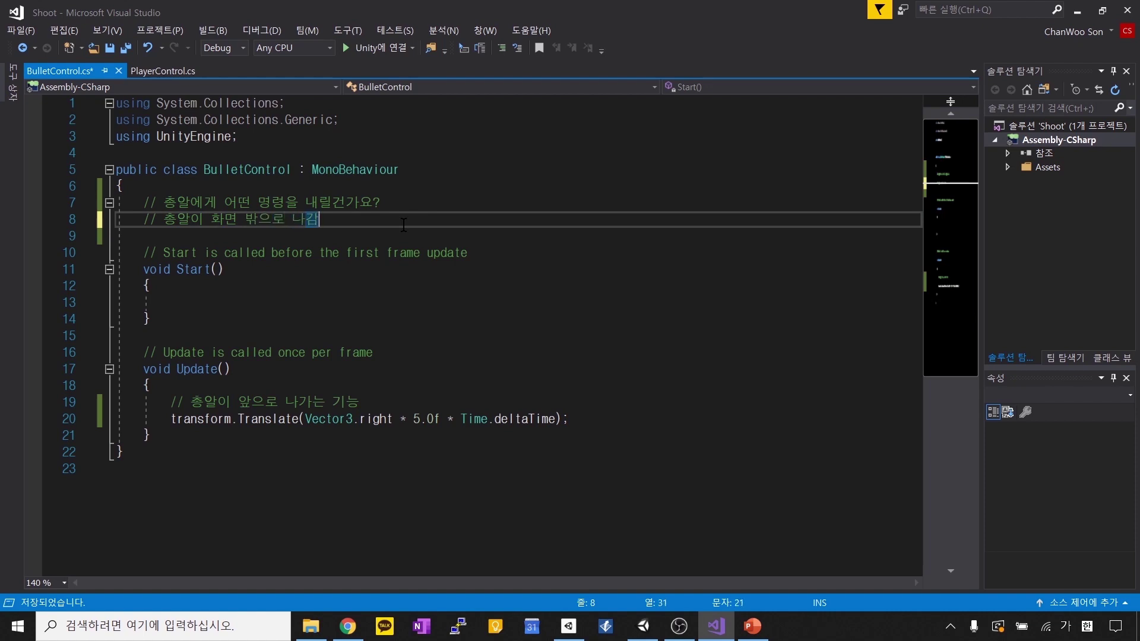
pyautogui.write(' 삭제 ')
pyautogui.write('제거')
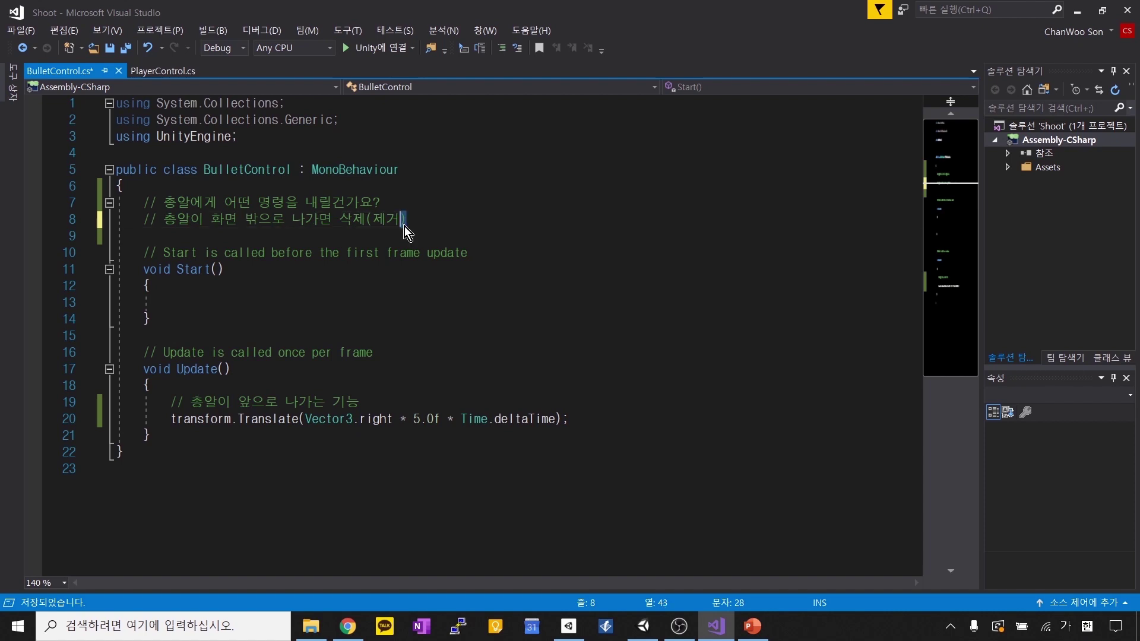
pyautogui.hotkey('ctrl', 'shift', 'Left')
pyautogui.hotkey('ctrl', 'shift', 'Left')
pyautogui.hotkey('ctrl', 'shift', 'Left')
pyautogui.hotkey('ctrl', 'shift', 'Left')
pyautogui.hotkey('ctrl', 'shift', 'Left')
pyautogui.hotkey('ctrl', 'shift', 'Left')
pyautogui.hotkey('ctrl', 'shift', 'Left')
pyautogui.hotkey('ctrl', 'shift', 'Left')
pyautogui.hotkey('ctrl', 'shift', 'Left')
pyautogui.press('Right')
pyautogui.press('Down')
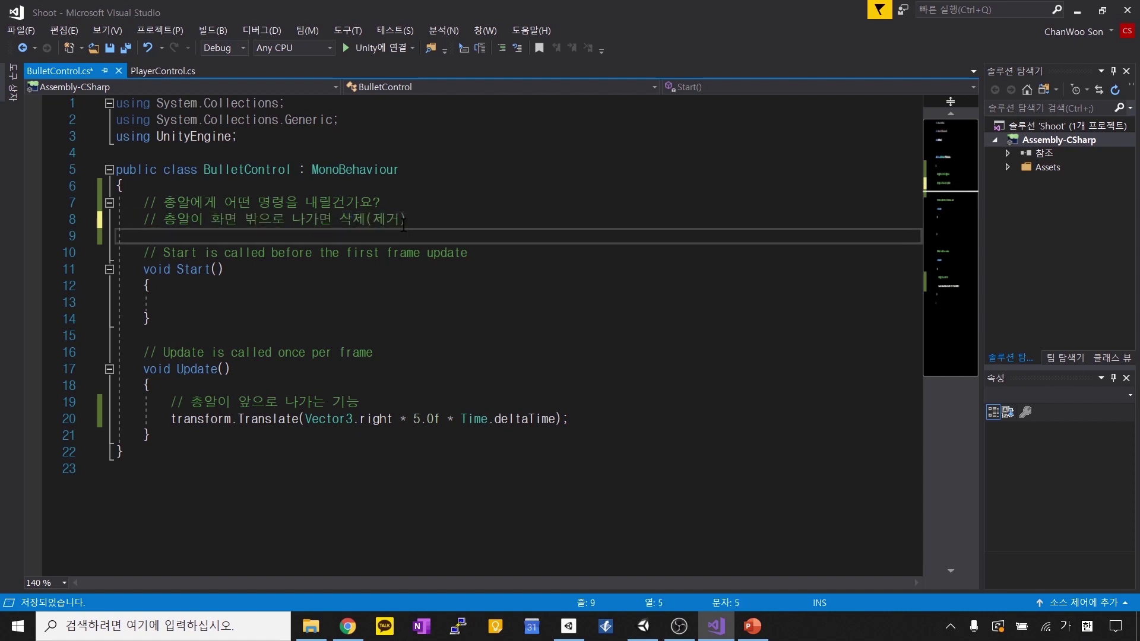
# Step: Add a private void OnBecameInvisible() method below Update() in the BulletControl class
pyautogui.press('Down')
pyautogui.press('Down')
pyautogui.press('Down')
pyautogui.press('Down')
pyautogui.press('Down')
pyautogui.press('Down')
pyautogui.press('Down')
pyautogui.press('Down')
pyautogui.press('Down')
pyautogui.press('Down')
pyautogui.press('Down')
pyautogui.press('Down')
pyautogui.press('Down')
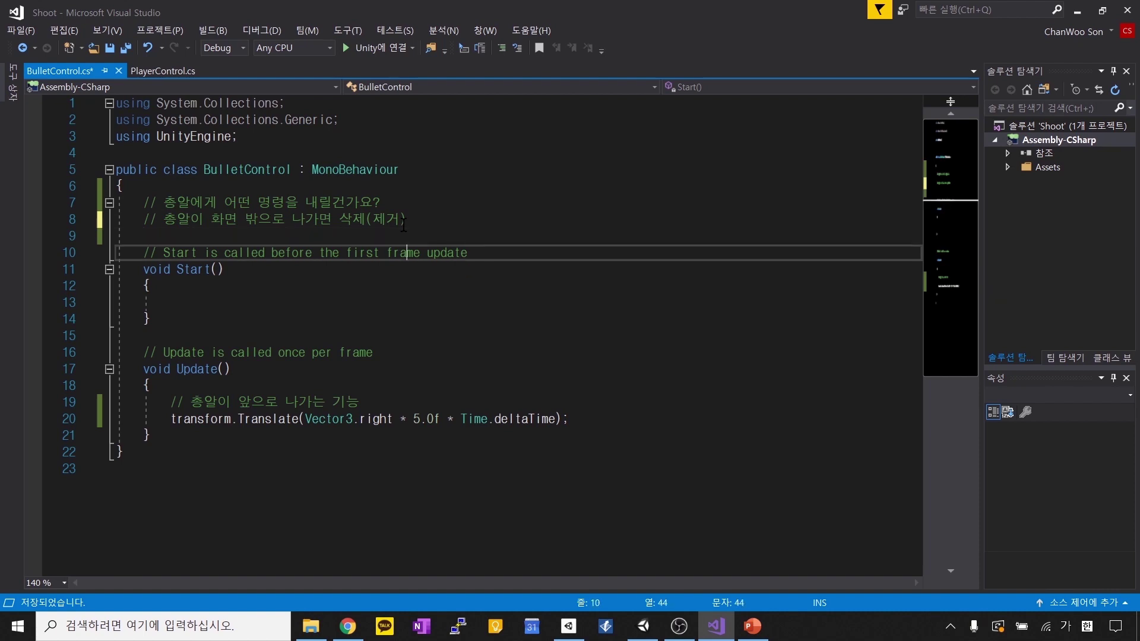
pyautogui.press('Up')
pyautogui.press('End')
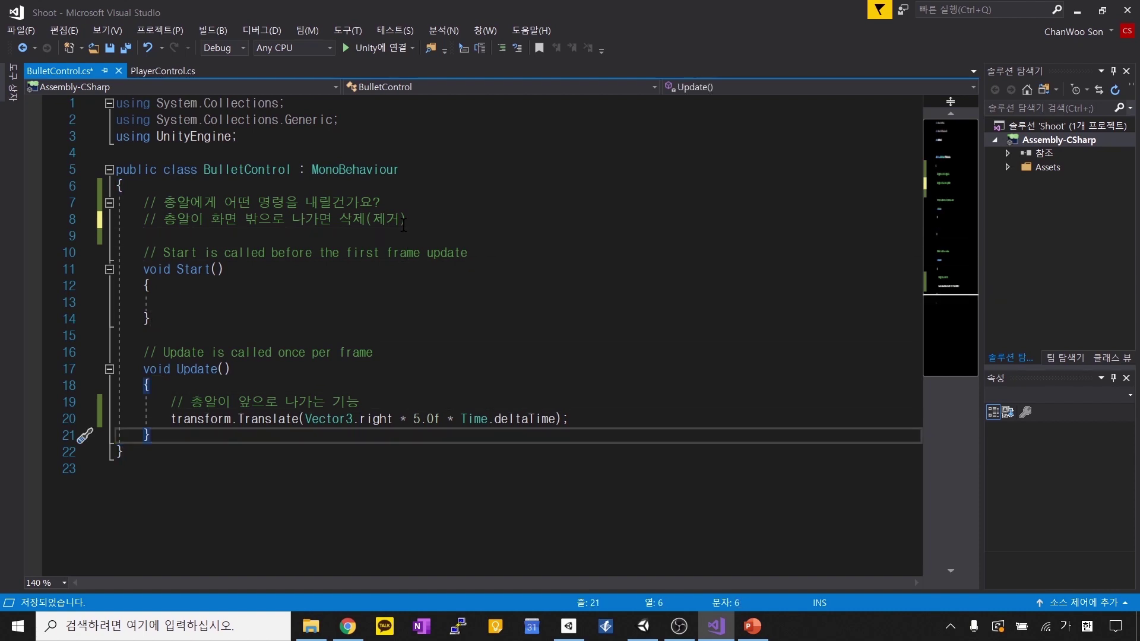
pyautogui.press('Return')
pyautogui.press('Return')
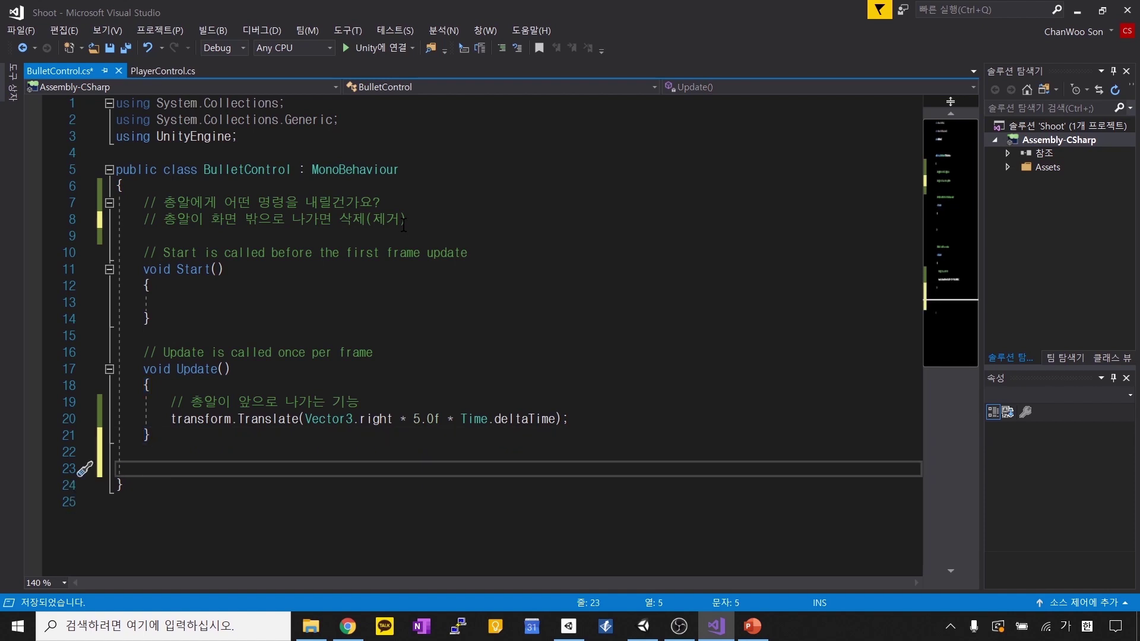
pyautogui.write('O')
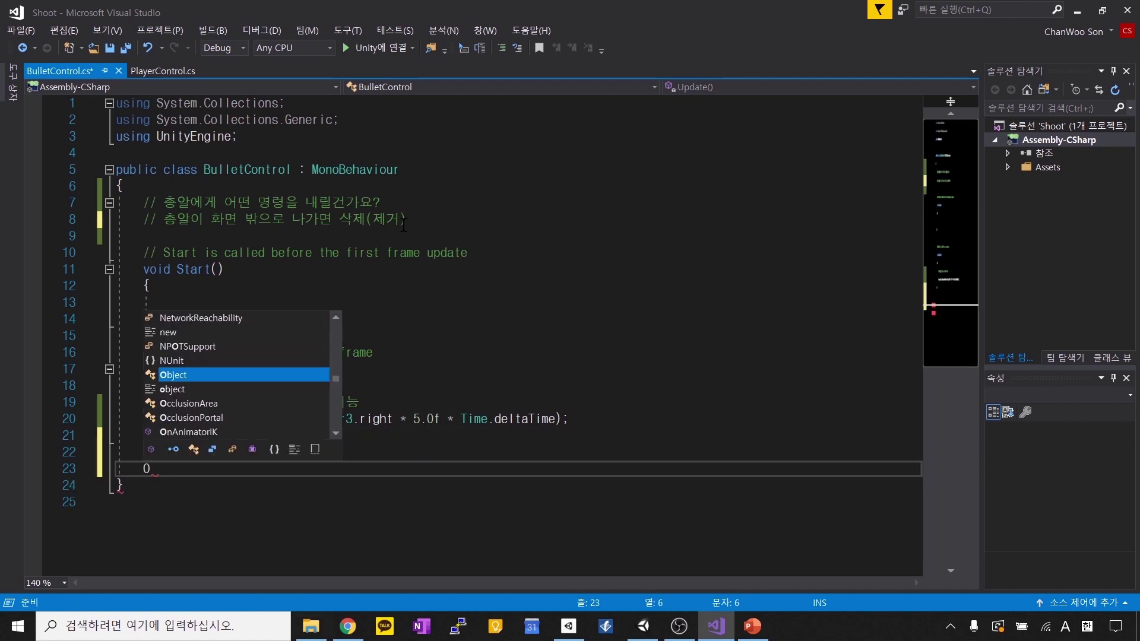
pyautogui.write('nbe')
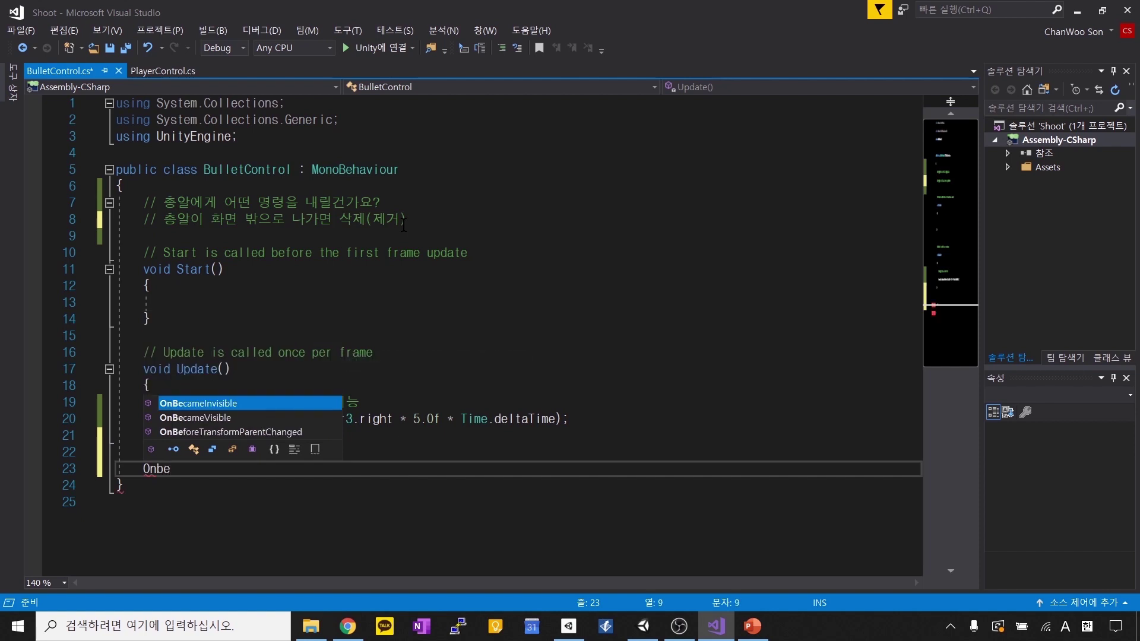
pyautogui.press('BackSpace')
pyautogui.press('BackSpace')
pyautogui.press('BackSpace')
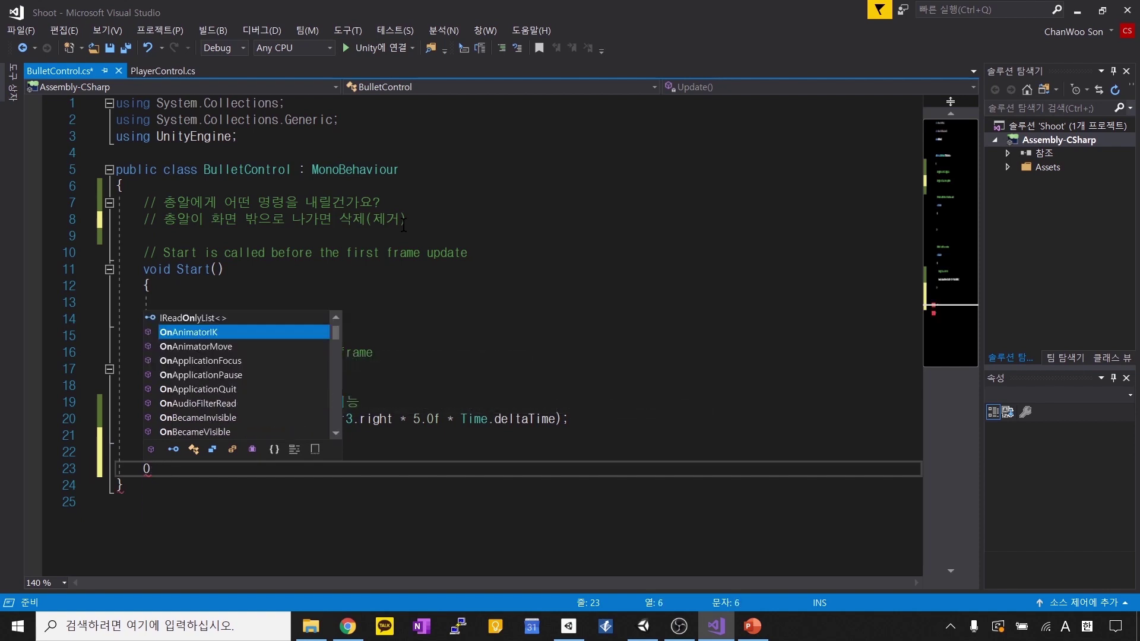
pyautogui.write('n')
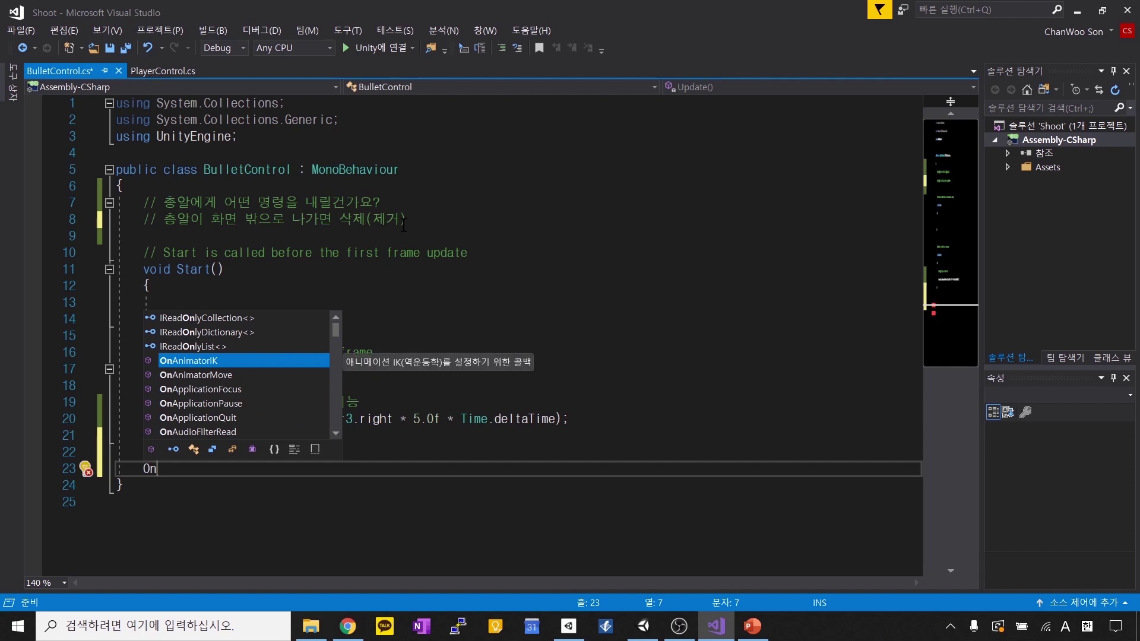
pyautogui.write('be')
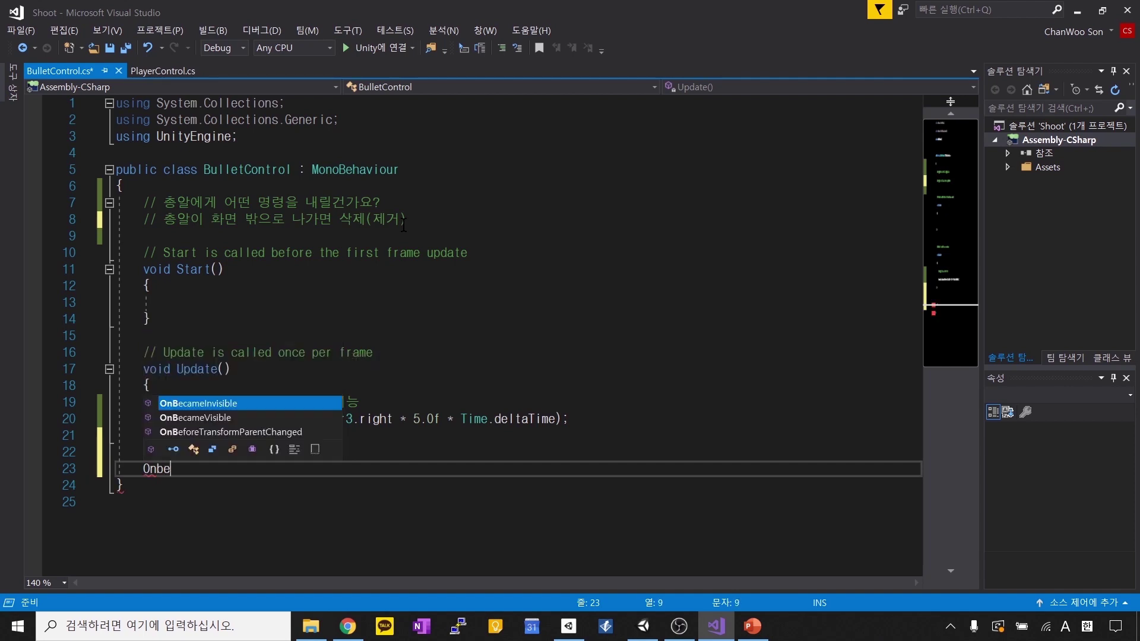
pyautogui.write('ca')
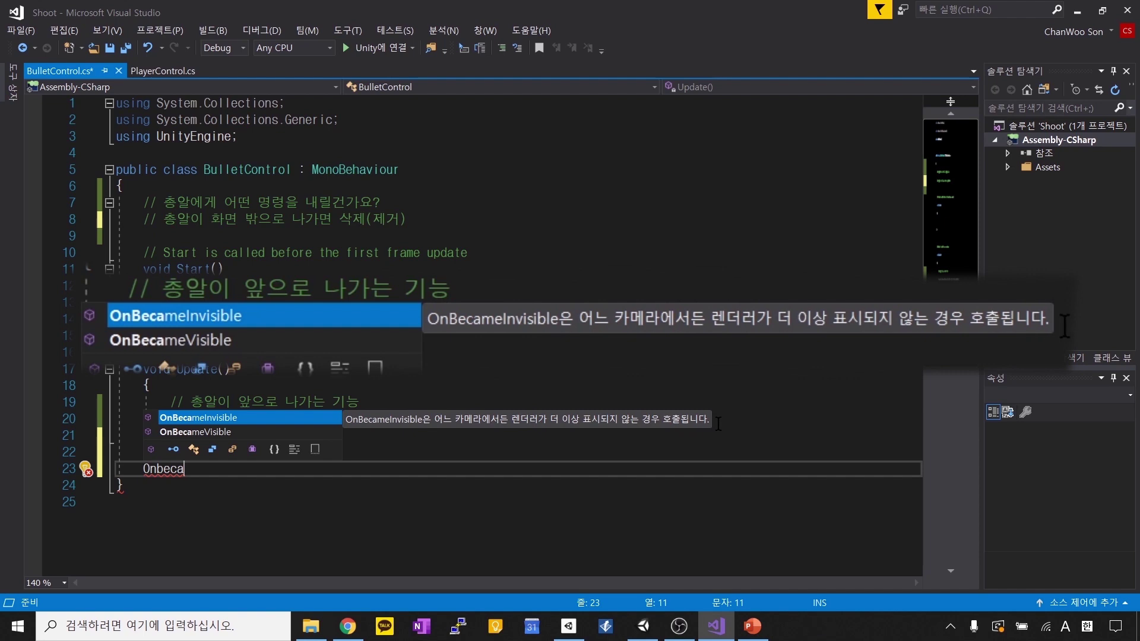
pyautogui.doubleClick(255, 418)
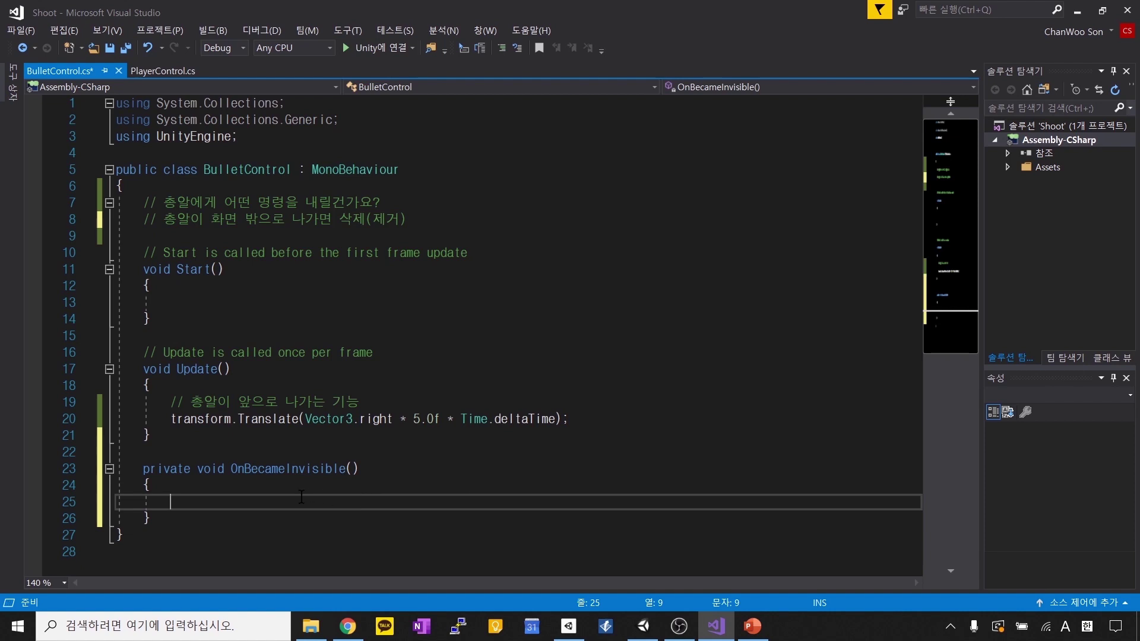
# Step: Add the comment "// 화면상 보이지 않는 경우에 실행" directly above the OnBecameInvisible method
pyautogui.click(315, 452)
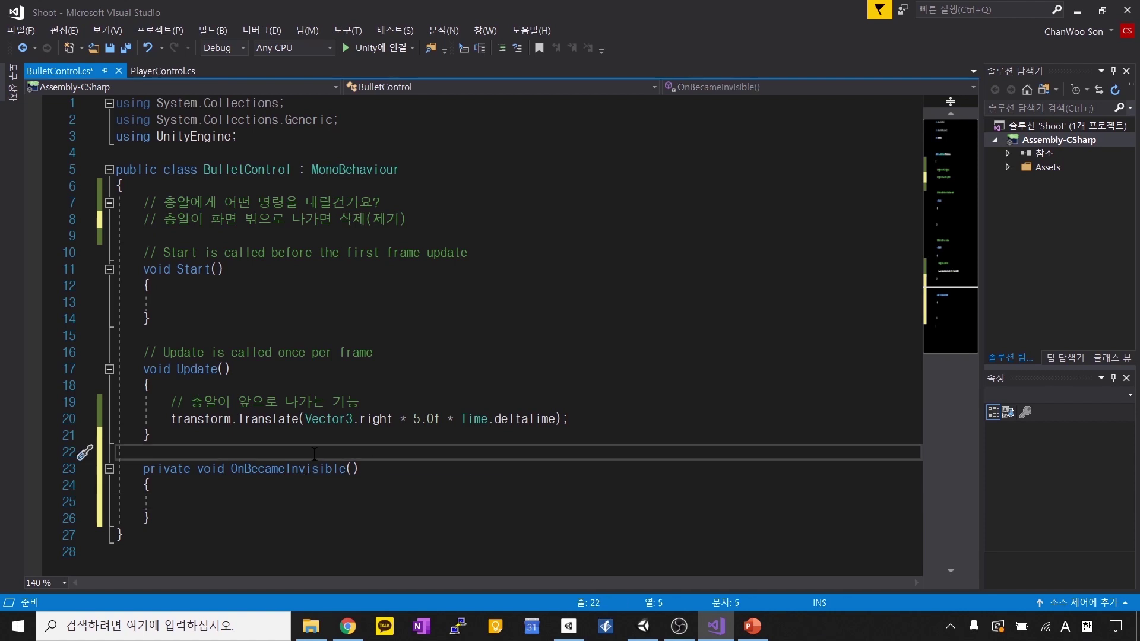
pyautogui.press('Return')
pyautogui.write('// z')
pyautogui.press('BackSpace')
pyautogui.press('Hangul')
pyautogui.write('휨')
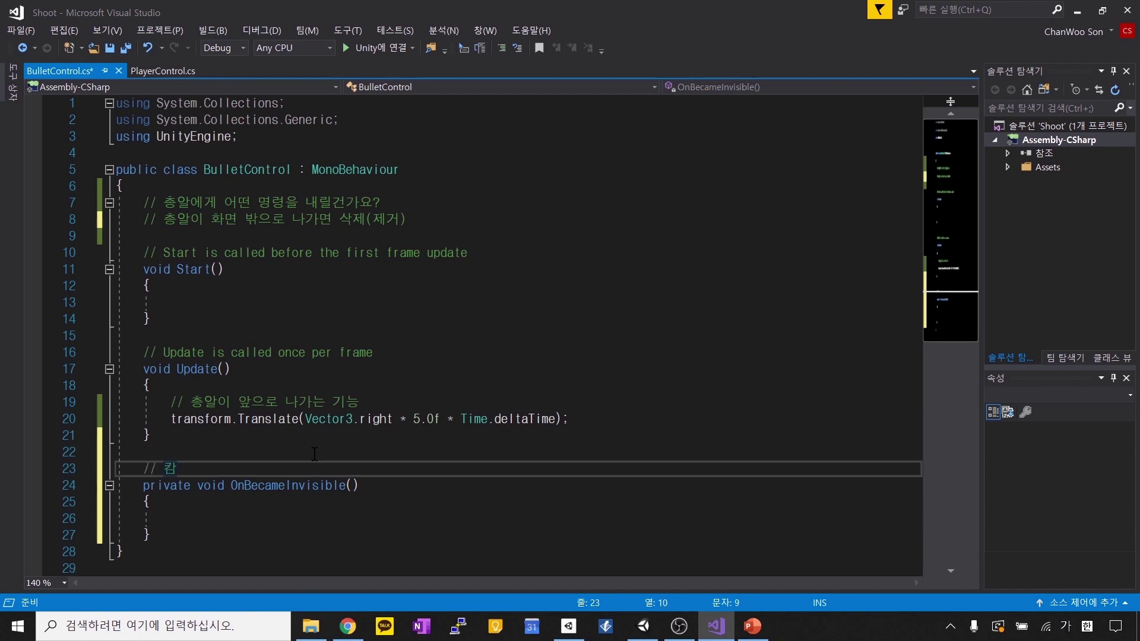
pyautogui.write('면상 입력이 되지')
pyautogui.press('BackSpace')
pyautogui.press('BackSpace')
pyautogui.press('BackSpace')
pyautogui.press('BackSpace')
pyautogui.press('BackSpace')
pyautogui.write('보이지 않는 경유')
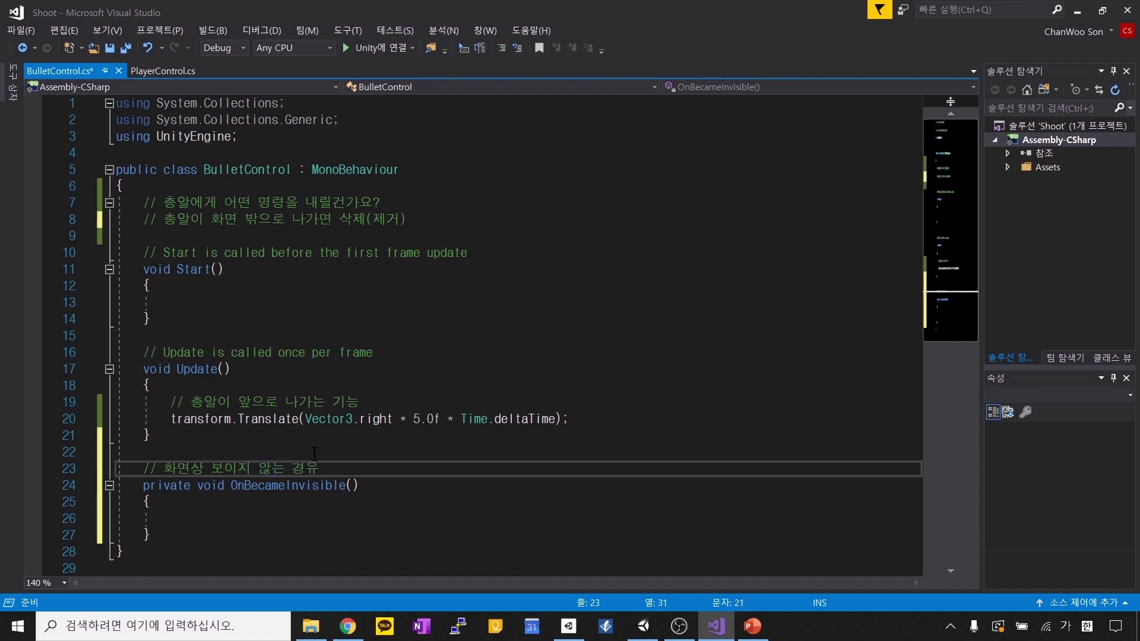
pyautogui.press('BackSpace')
pyautogui.write('우에 실행')
# Step: Add the comment "//총알 삭제" inside the OnBecameInvisible body, followed by an empty line
pyautogui.click(290, 499)
pyautogui.moveTo(226, 485); pyautogui.dragTo(320, 485)
pyautogui.doubleClick(320, 486)
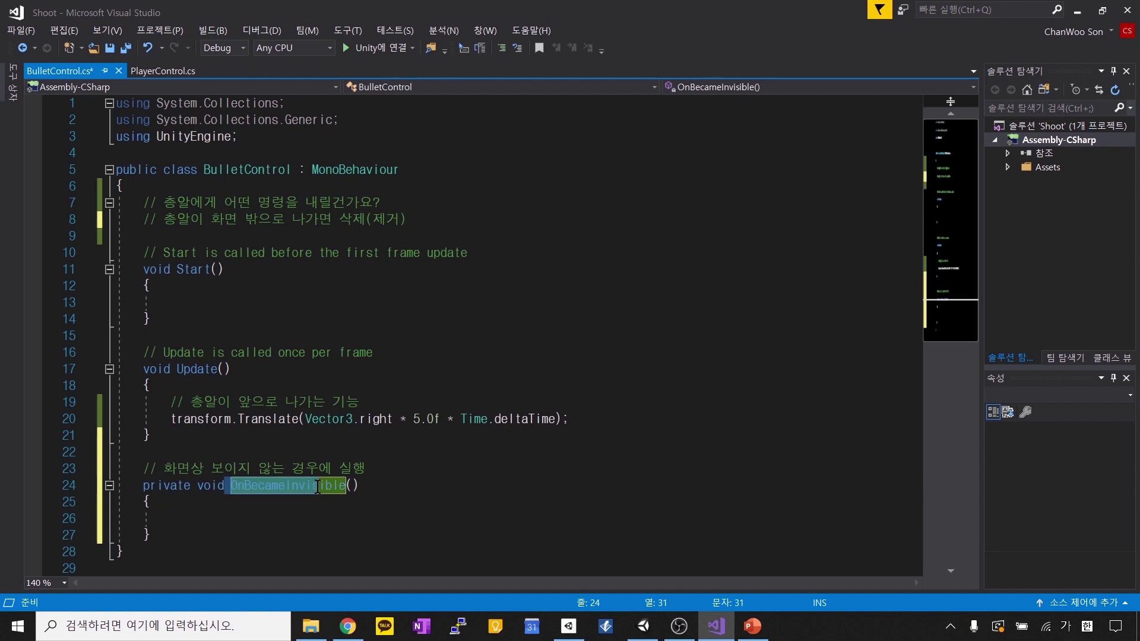
pyautogui.click(368, 485)
pyautogui.click(355, 511)
pyautogui.write('//')
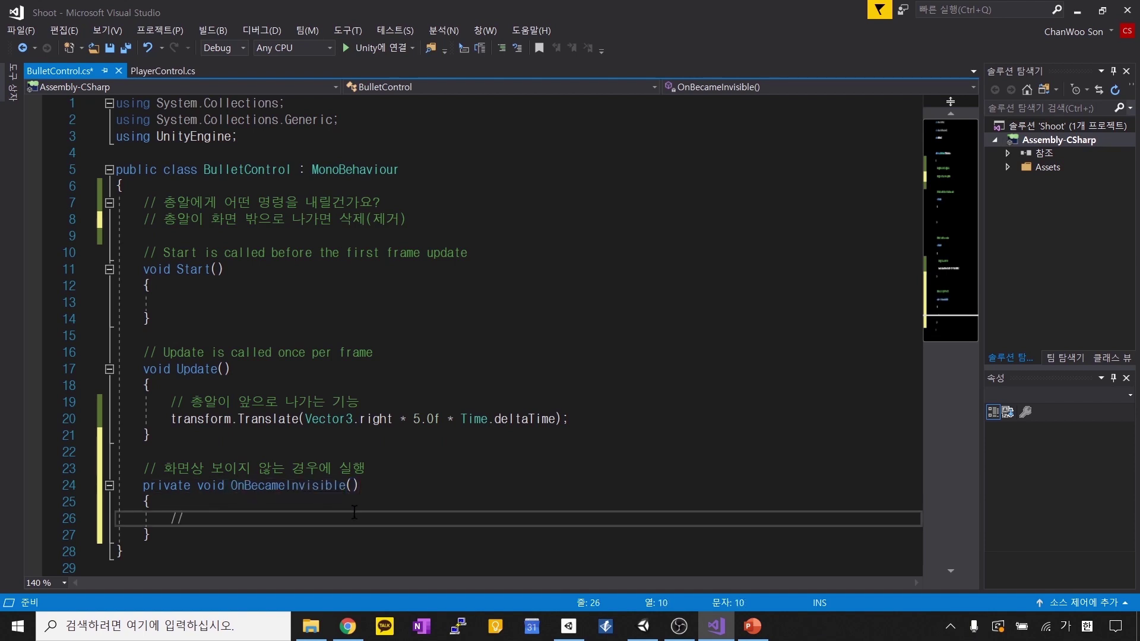
pyautogui.write('제')
pyautogui.press('BackSpace')
pyautogui.write('게임')
pyautogui.press('BackSpace')
pyautogui.press('BackSpace')
pyautogui.write('총알 삭제')
pyautogui.press('Return')
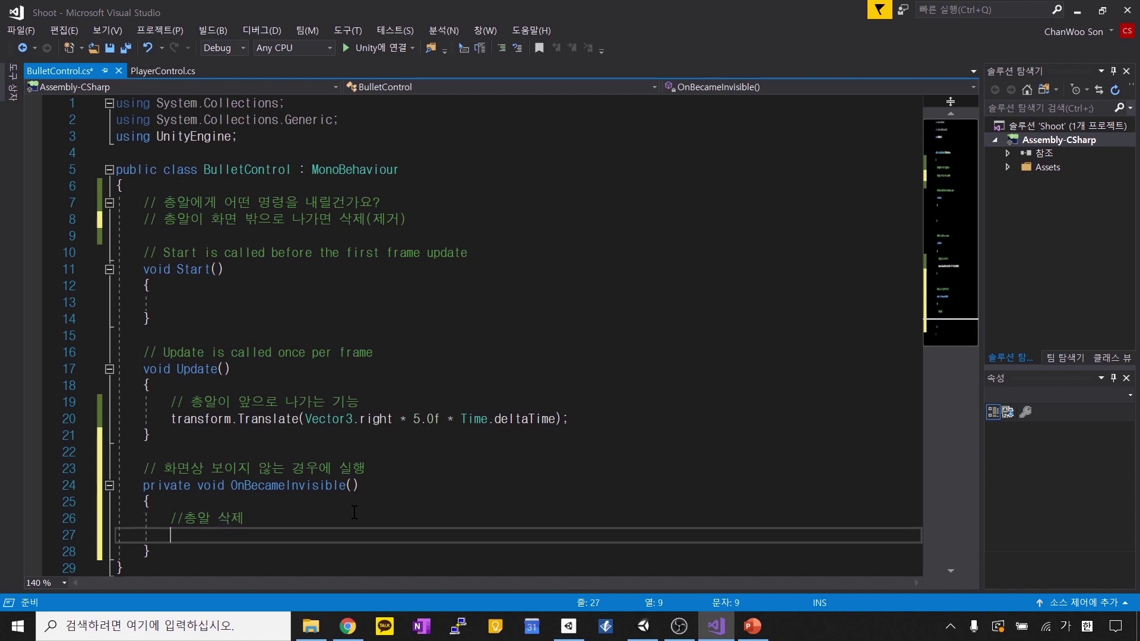
# Step: Move the comment "// 총알이 화면 밖으로 나가면 삭제(제거)" above OnBecameInvisible's existing comment, leaving a blank line after Update()
pyautogui.moveTo(464, 218); pyautogui.dragTo(141, 220)
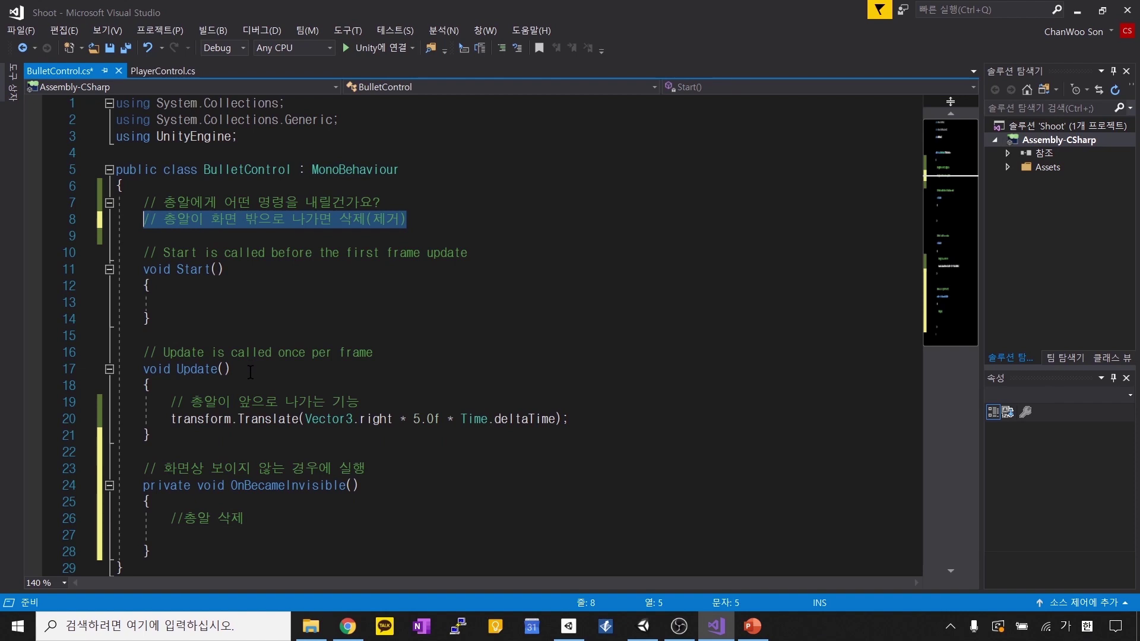
pyautogui.hotkey('ctrl', 'x')
pyautogui.click(313, 448)
pyautogui.hotkey('ctrl', 'v')
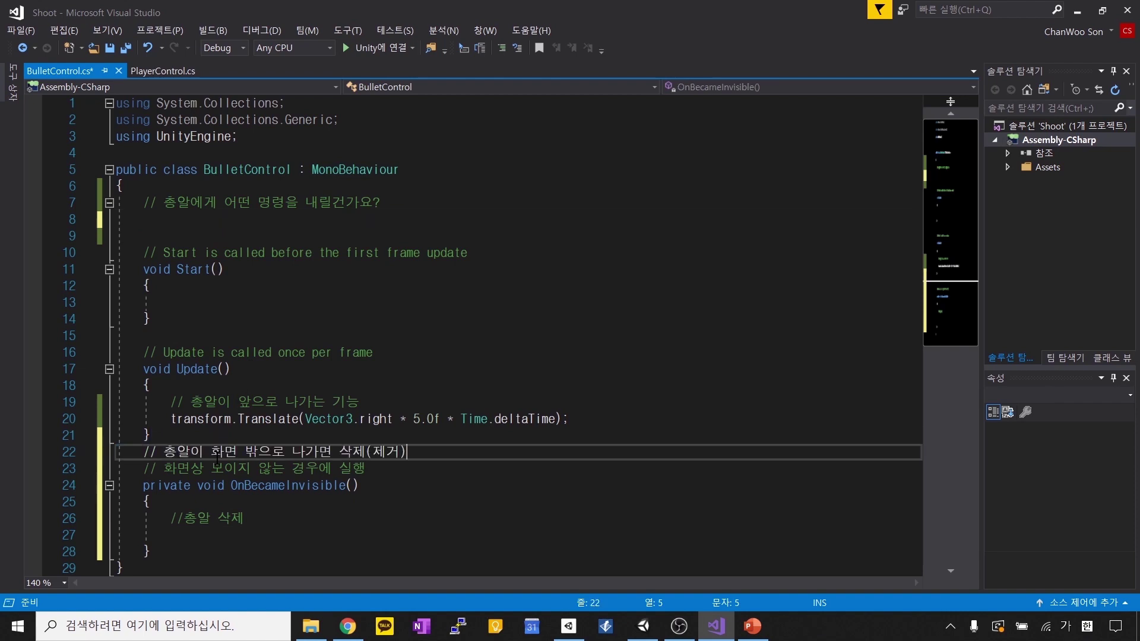
pyautogui.click(312, 438)
pyautogui.press('Return')
# Step: Write Destroy(gameObject); under the "//총알 삭제" comment in OnBecameInvisible
pyautogui.scroll(-5, 286, 418)
pyautogui.click(267, 302)
pyautogui.write('o')
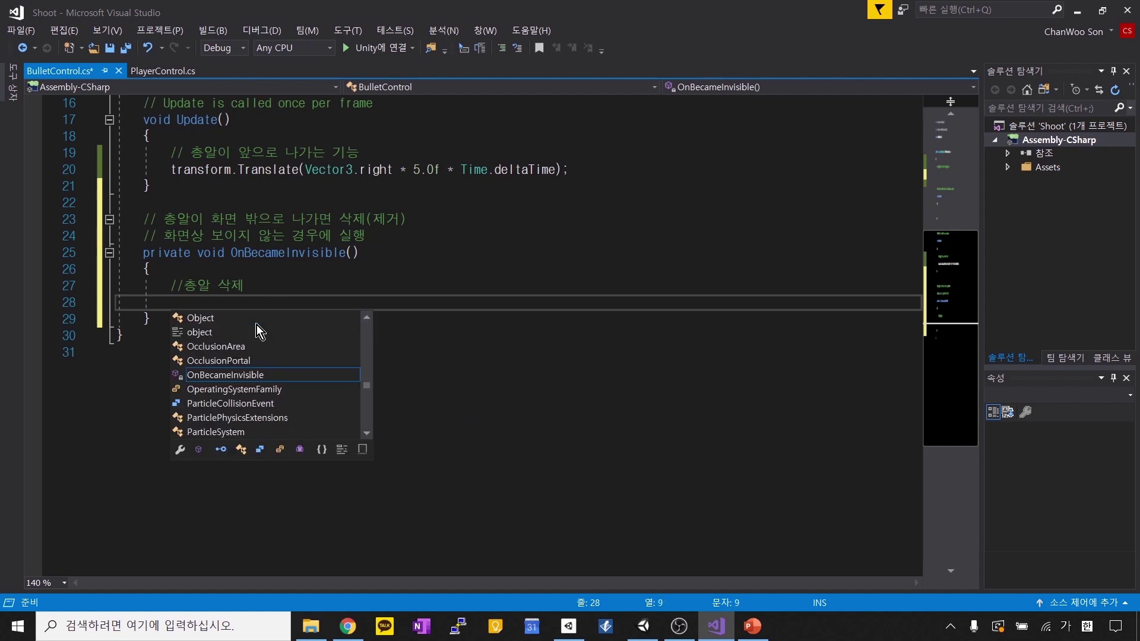
pyautogui.press('Hangul')
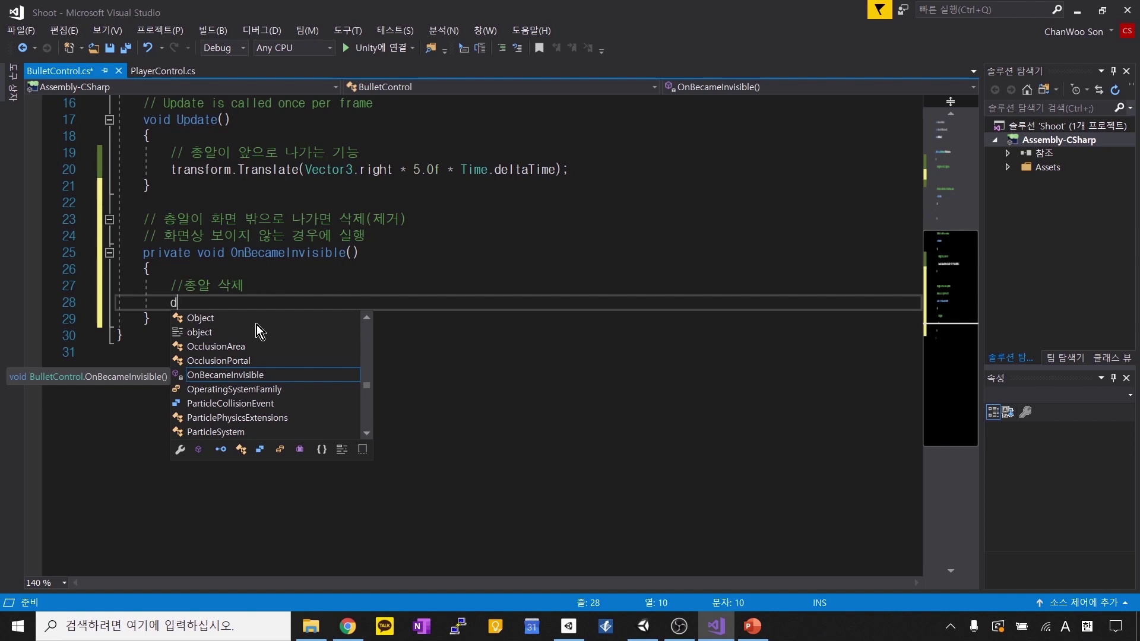
pyautogui.write('d')
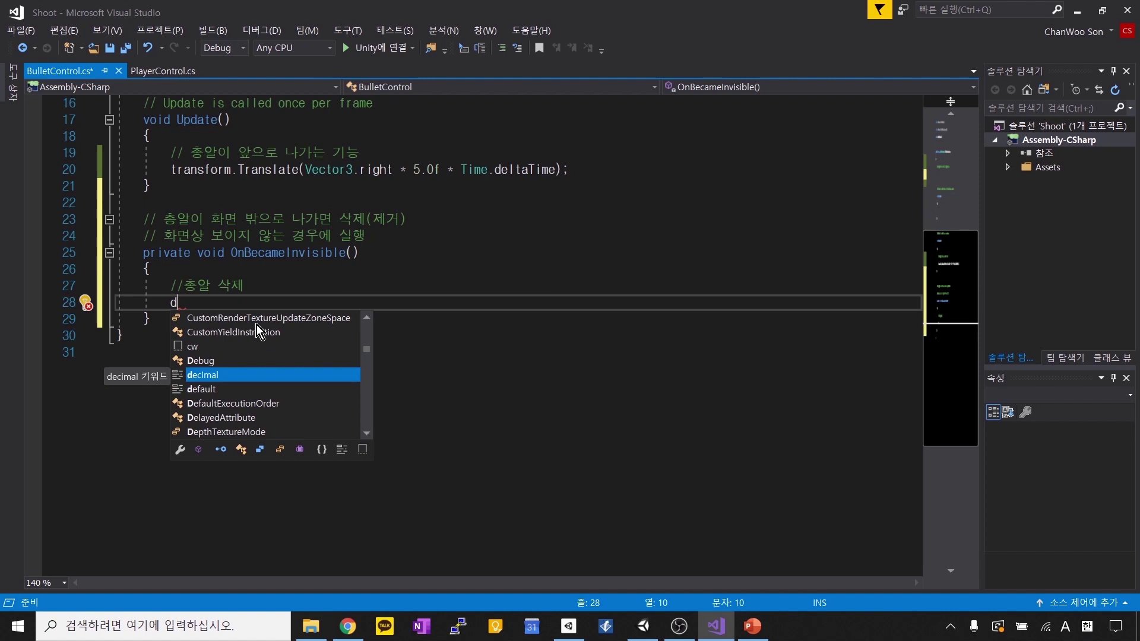
pyautogui.write('es')
pyautogui.press('Tab')
pyautogui.write('()')
pyautogui.press('Left')
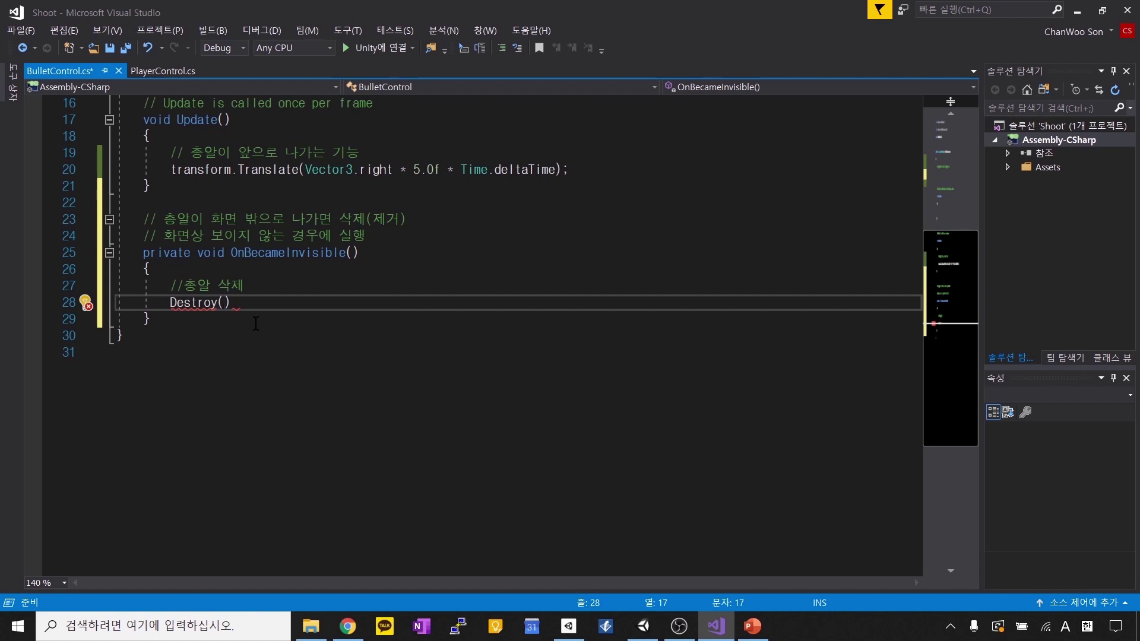
pyautogui.write('gameObject);')
pyautogui.press('Left')
pyautogui.press('Left')
pyautogui.hotkey('shift', 'Left')
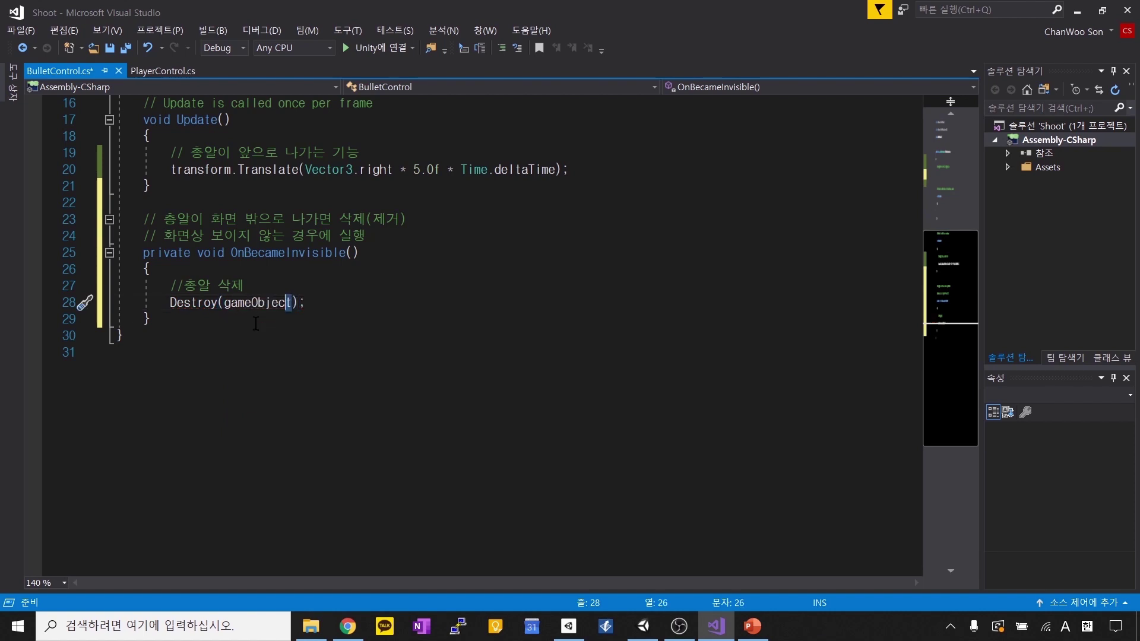
pyautogui.hotkey('ctrl', 'shift', 'Left')
pyautogui.press('Right')
# Step: Save the BulletControl script and look over its complete code
pyautogui.scroll(5, 365, 303)
pyautogui.hotkey('ctrl', 's')
pyautogui.hotkey('ctrl', 'a')
pyautogui.click(356, 418)
pyautogui.scroll(1, 356, 356)
pyautogui.click(352, 265)
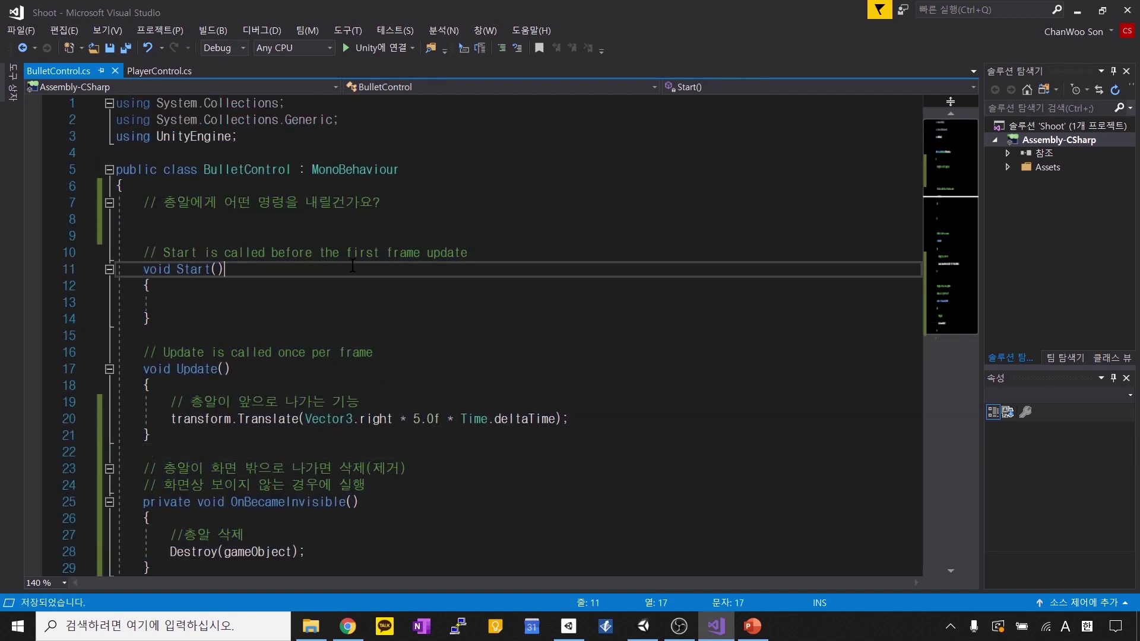
pyautogui.scroll(-5, 353, 265)
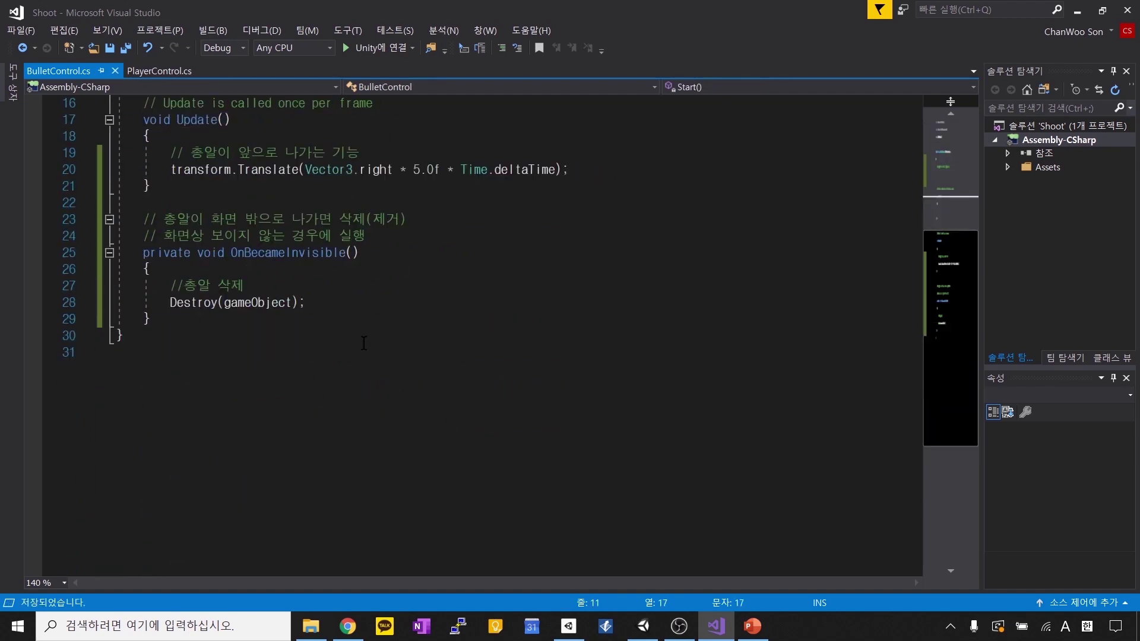
# Step: Switch to Unity, play the scene, fire bullets to check that clones leave the hierarchy off screen, and stop play mode
pyautogui.click(642, 626)
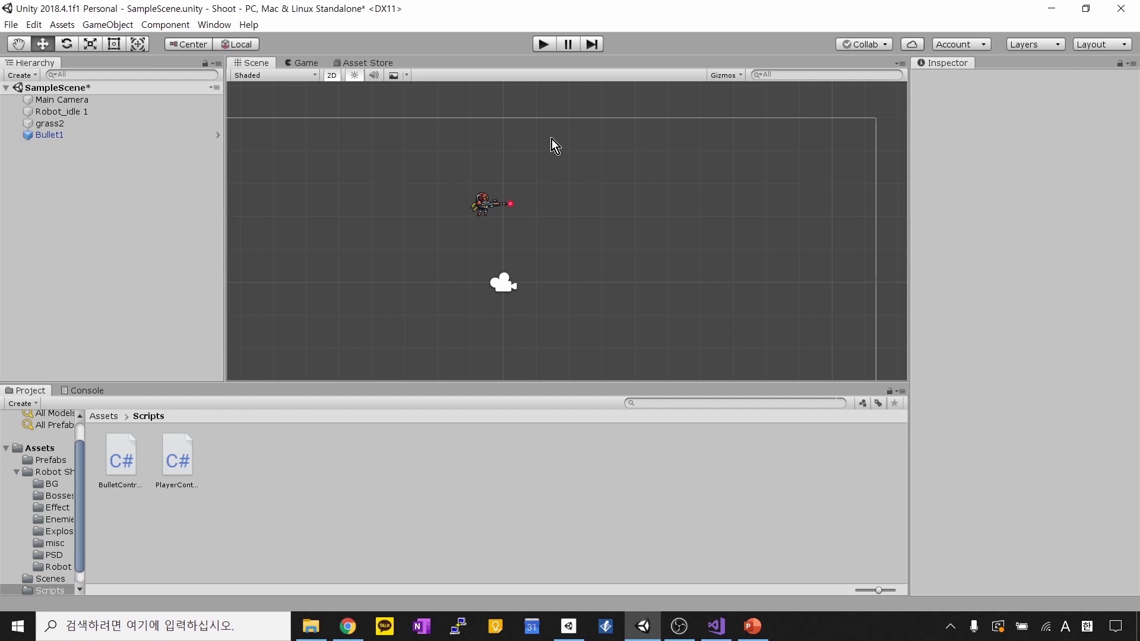
pyautogui.click(543, 48)
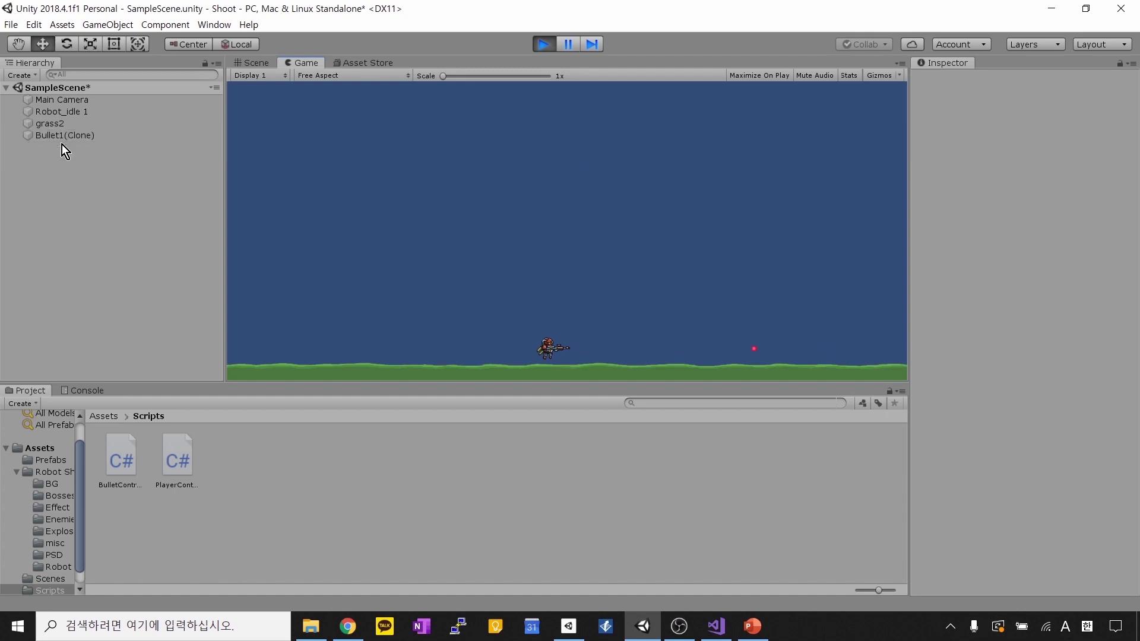
pyautogui.click(536, 44)
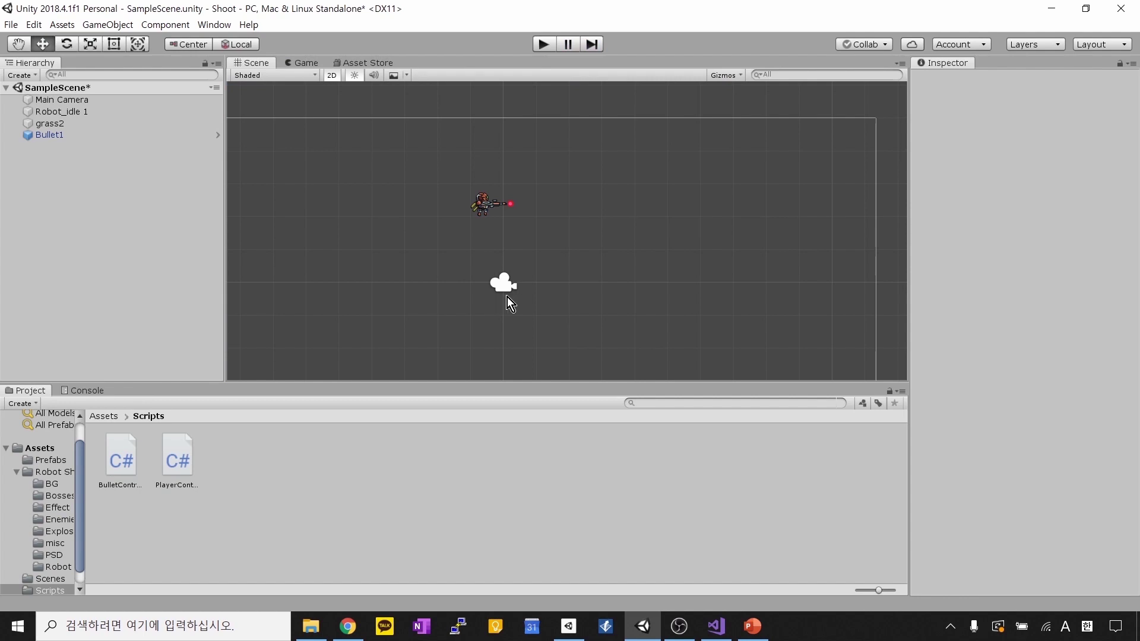
# Step: Switch to Visual Studio and review the PlayerControl script, especially its public GameObject bullet declaration
pyautogui.click(715, 628)
pyautogui.scroll(5, 294, 179)
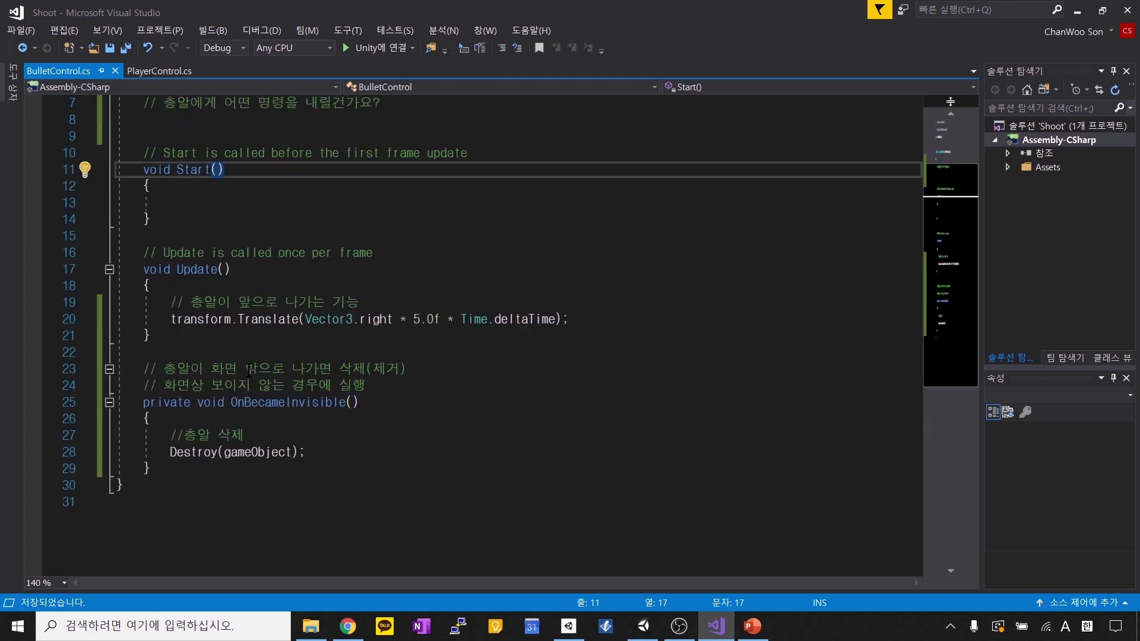
pyautogui.click(153, 69)
pyautogui.scroll(8, 333, 332)
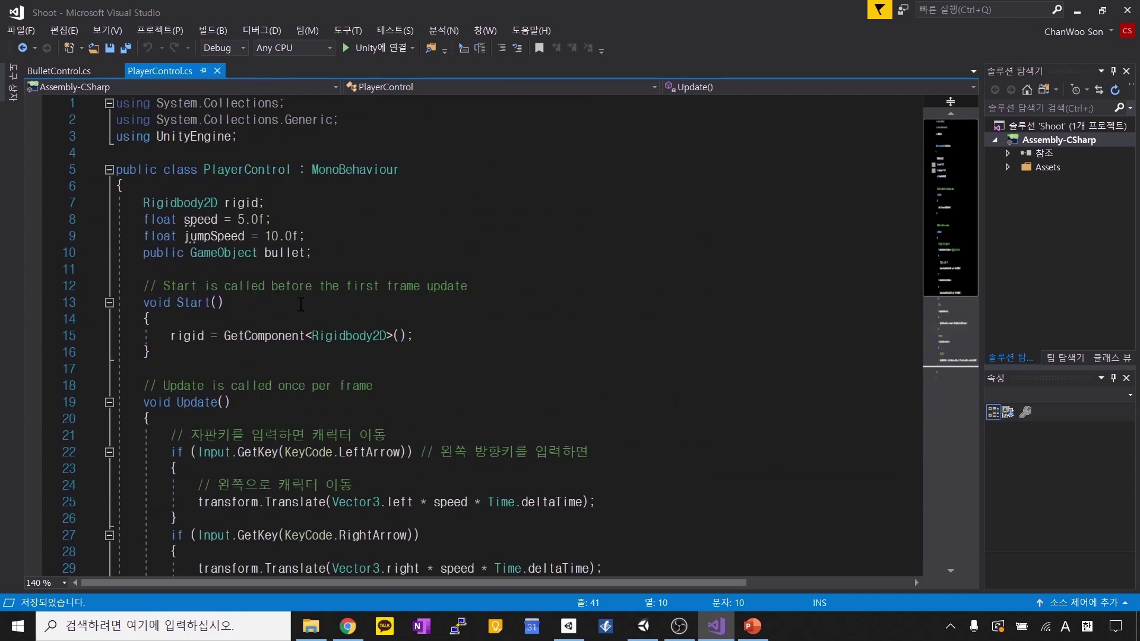
pyautogui.moveTo(137, 254); pyautogui.dragTo(313, 255)
pyautogui.click(314, 255)
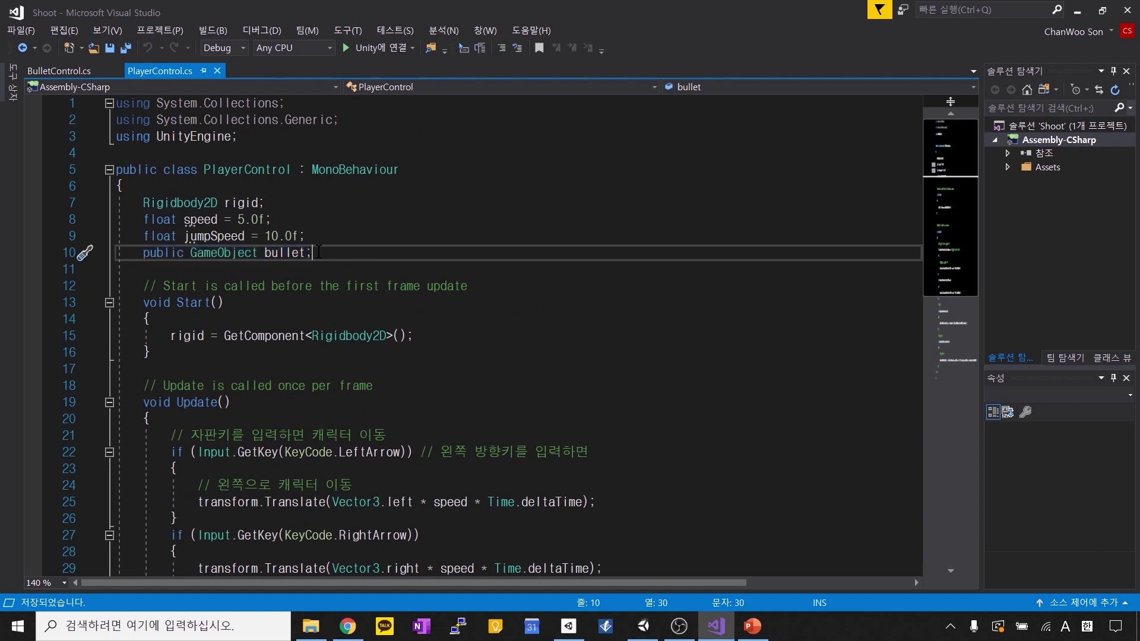
pyautogui.scroll(-1, 313, 255)
pyautogui.moveTo(265, 203); pyautogui.dragTo(308, 210)
pyautogui.doubleClick(153, 203)
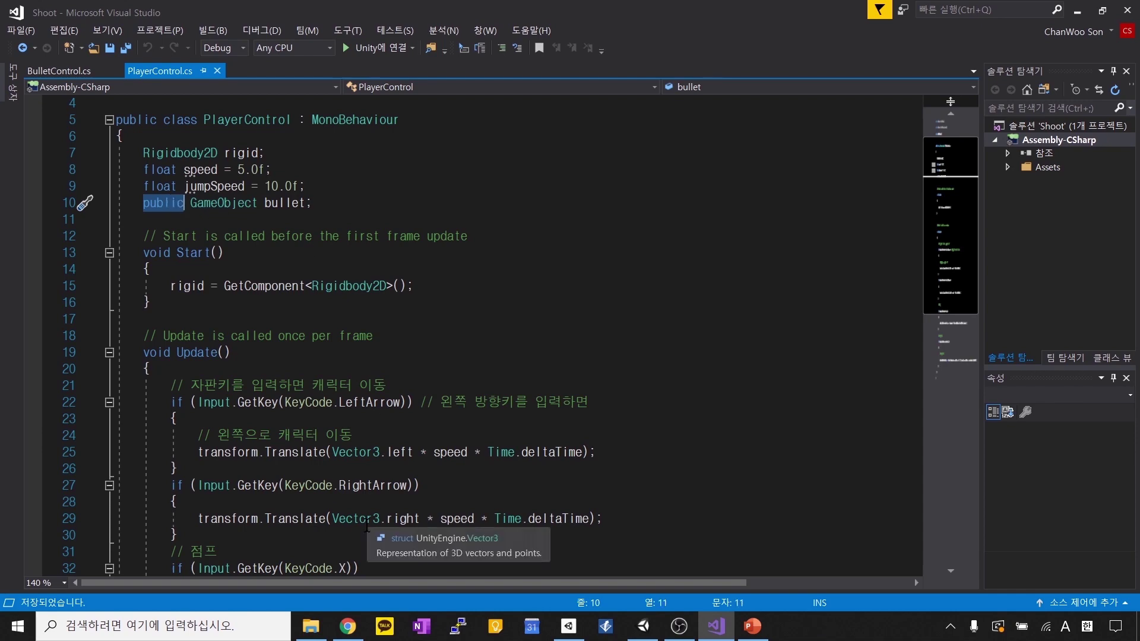
pyautogui.scroll(-2, 439, 516)
pyautogui.scroll(3, 492, 471)
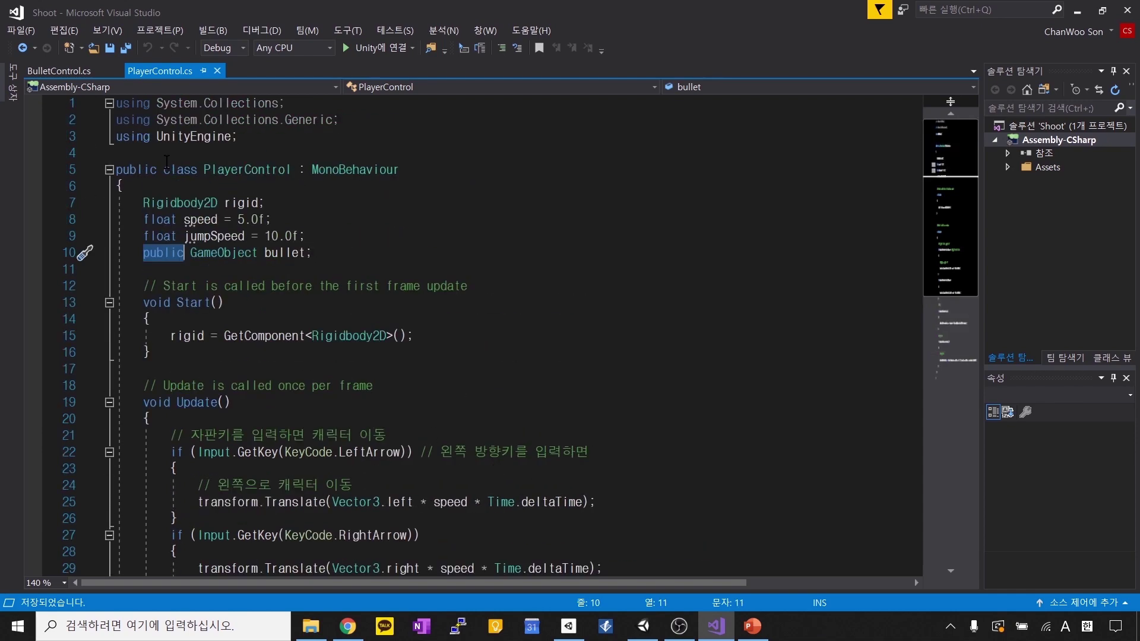
# Step: Switch to Unity and inspect the Bullet1 object, its prefab in the Prefabs folder, and the Robot_idle 1 components
pyautogui.click(642, 626)
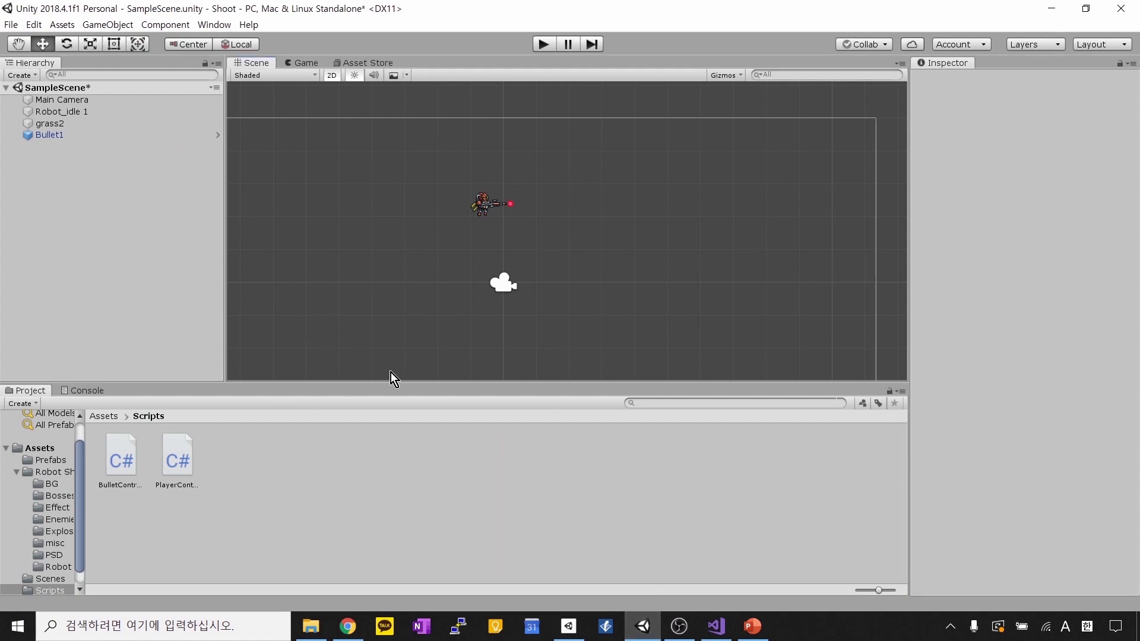
pyautogui.click(510, 205)
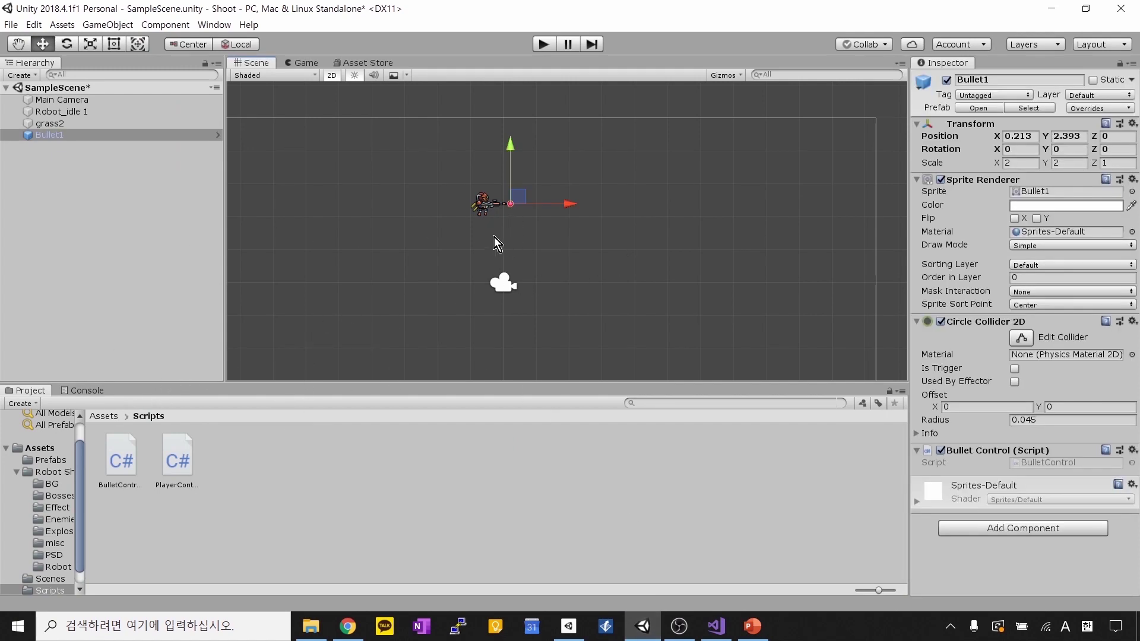
pyautogui.click(102, 416)
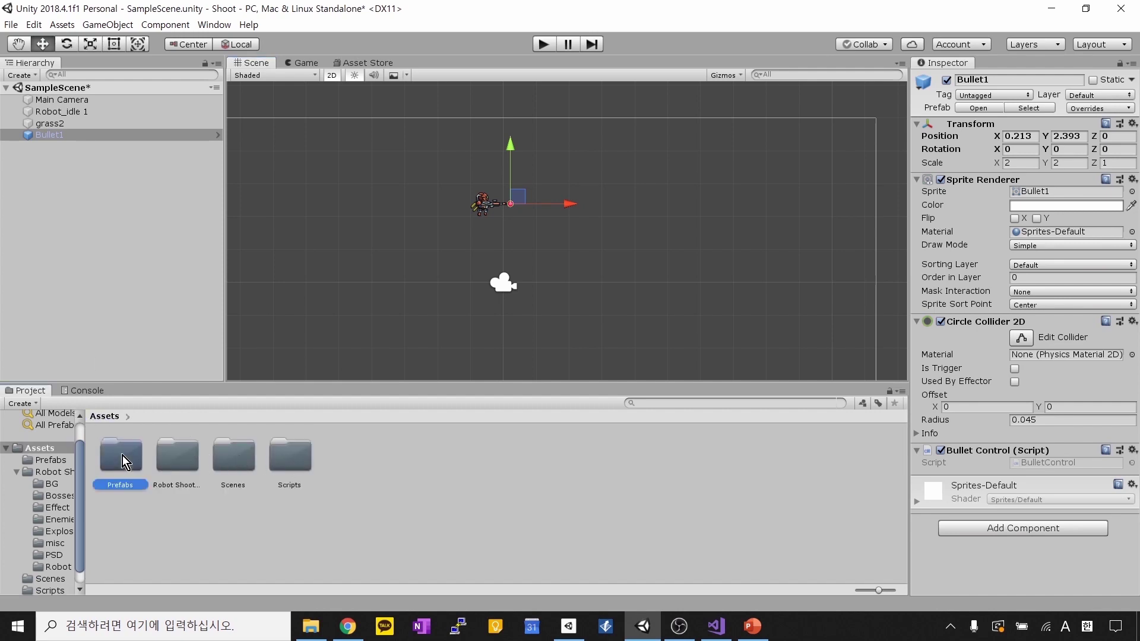
pyautogui.doubleClick(122, 455)
pyautogui.click(121, 456)
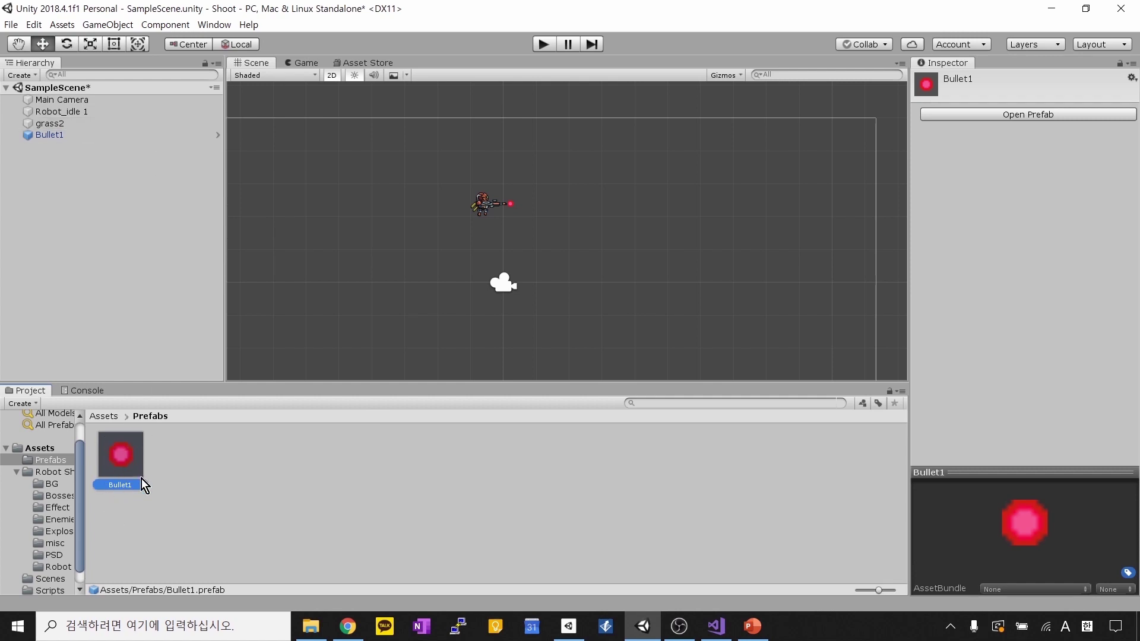
pyautogui.click(61, 133)
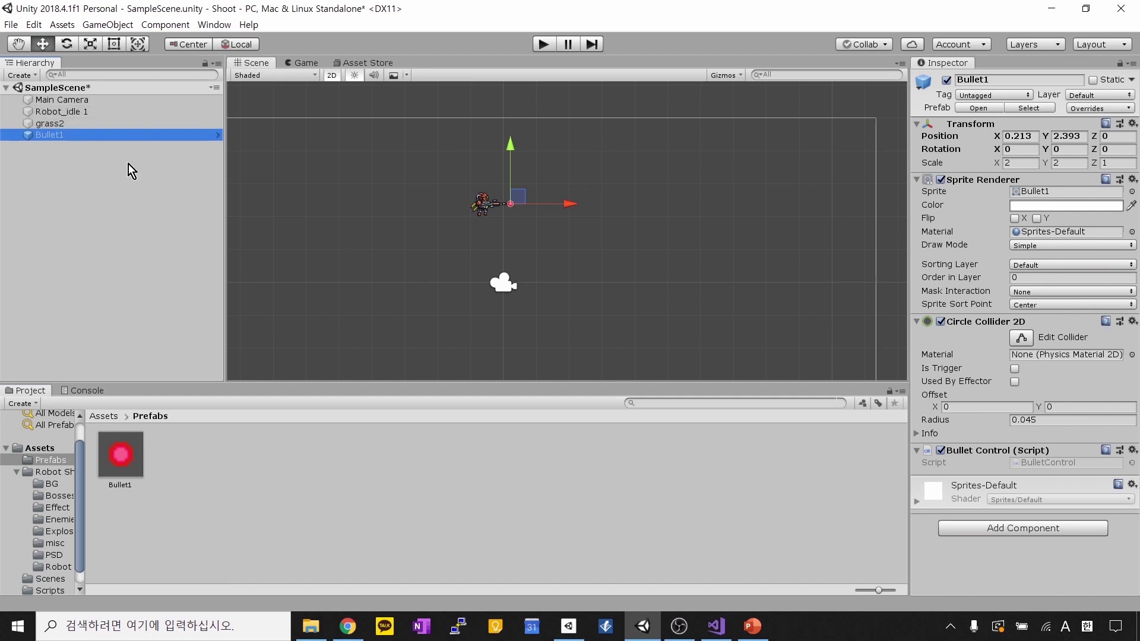
pyautogui.click(160, 112)
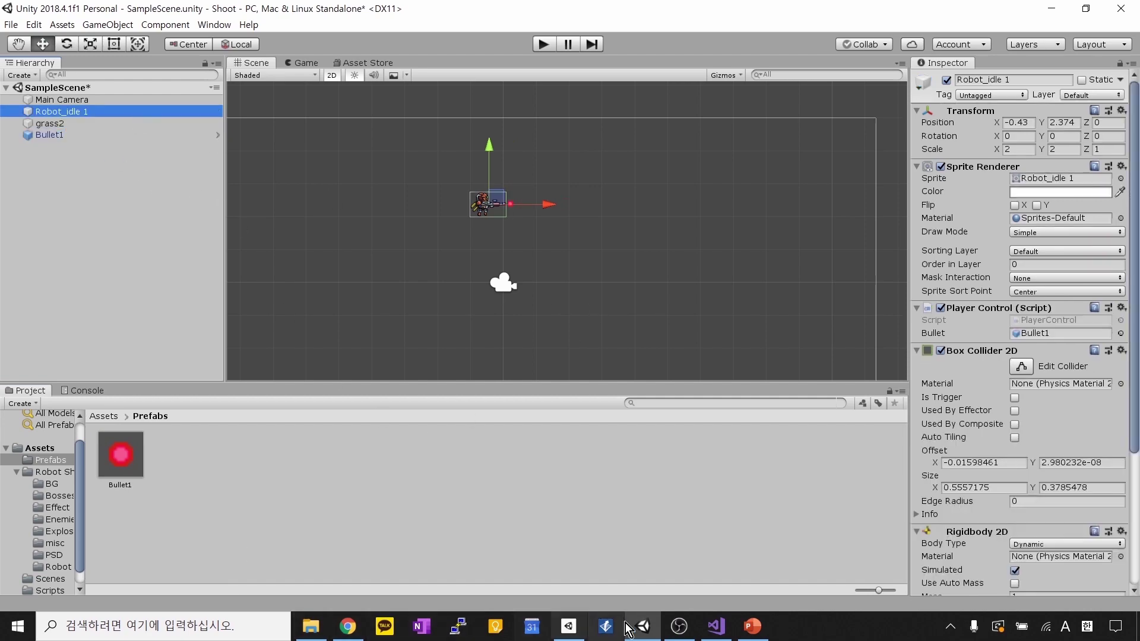
# Step: Compare the public GameObject bullet declaration in Visual Studio with the Bullet slot of Robot_idle 1's Player Control script in Unity
pyautogui.click(706, 629)
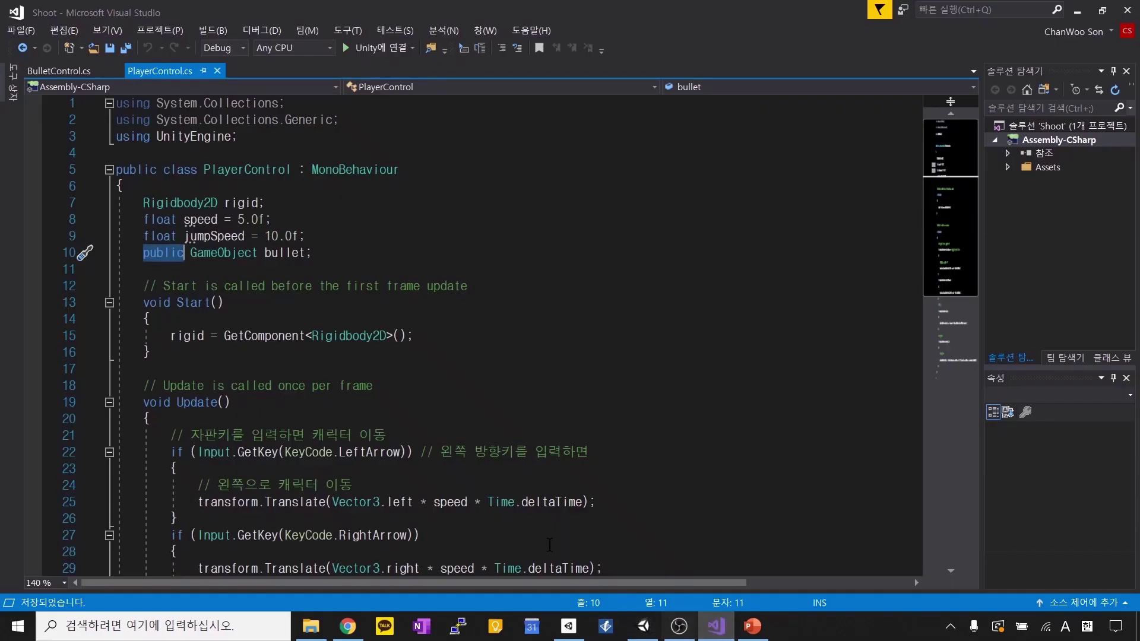
pyautogui.click(241, 269)
pyautogui.moveTo(143, 252); pyautogui.dragTo(191, 253)
pyautogui.moveTo(190, 252); pyautogui.dragTo(312, 252)
pyautogui.click(313, 252)
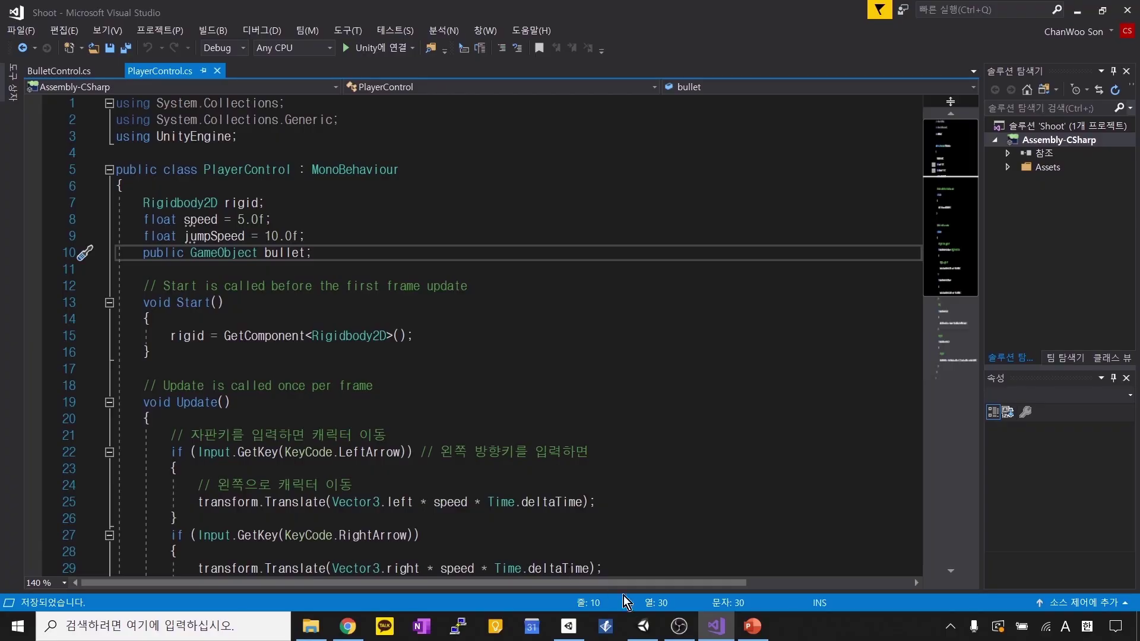
pyautogui.click(643, 626)
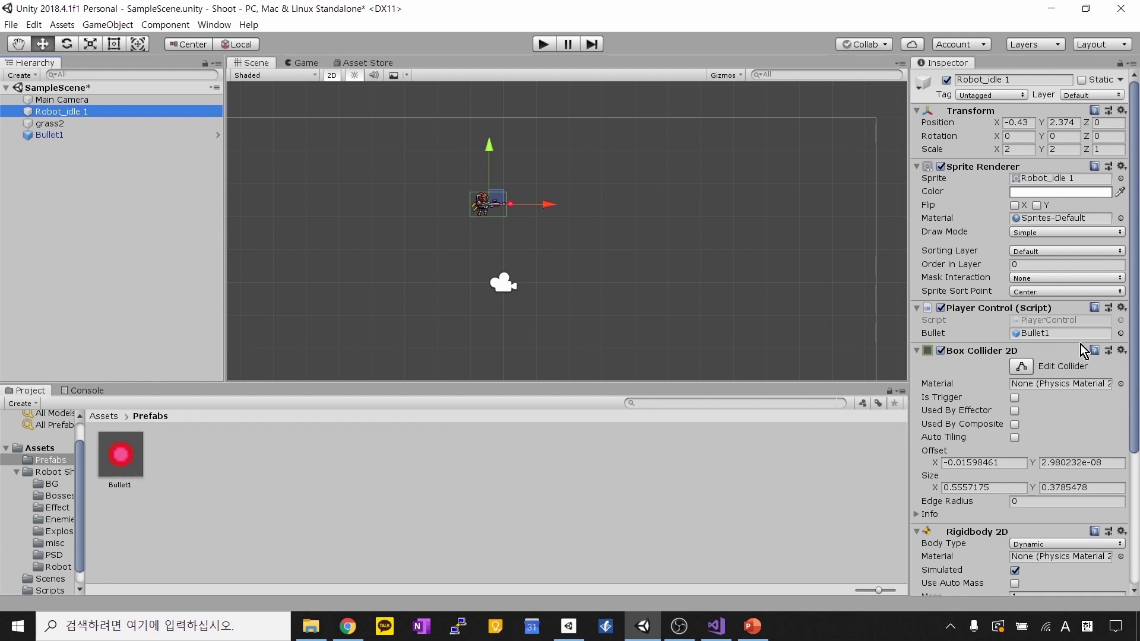
# Step: Return to Visual Studio and review the PlayerControl code, especially the Instantiate call for the bullet and its arguments
pyautogui.click(716, 627)
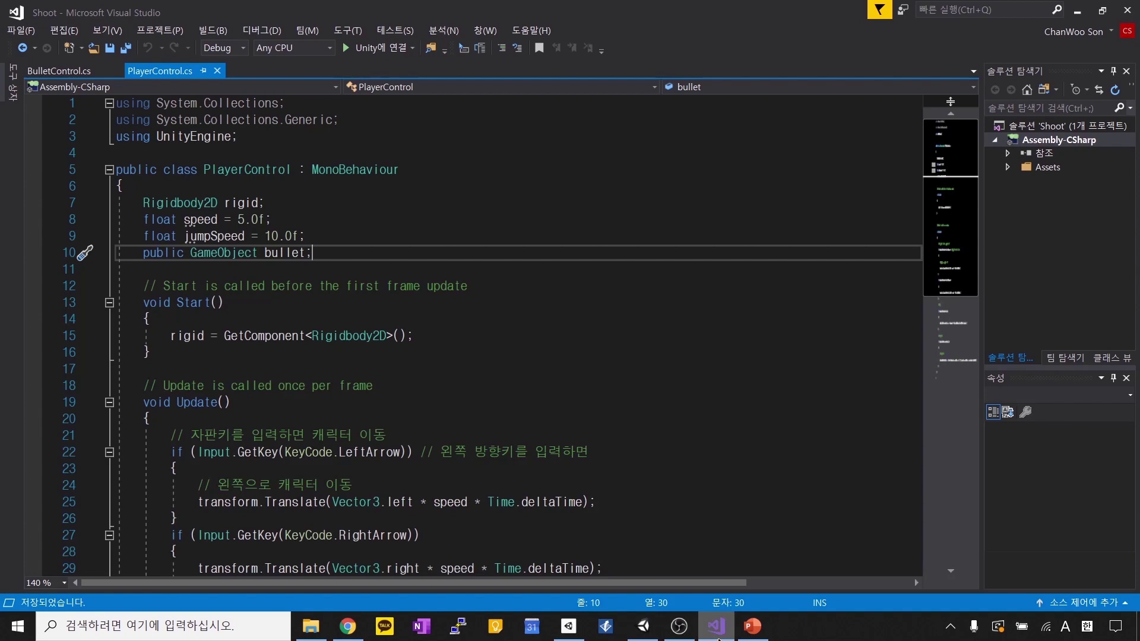
pyautogui.scroll(-3, 464, 433)
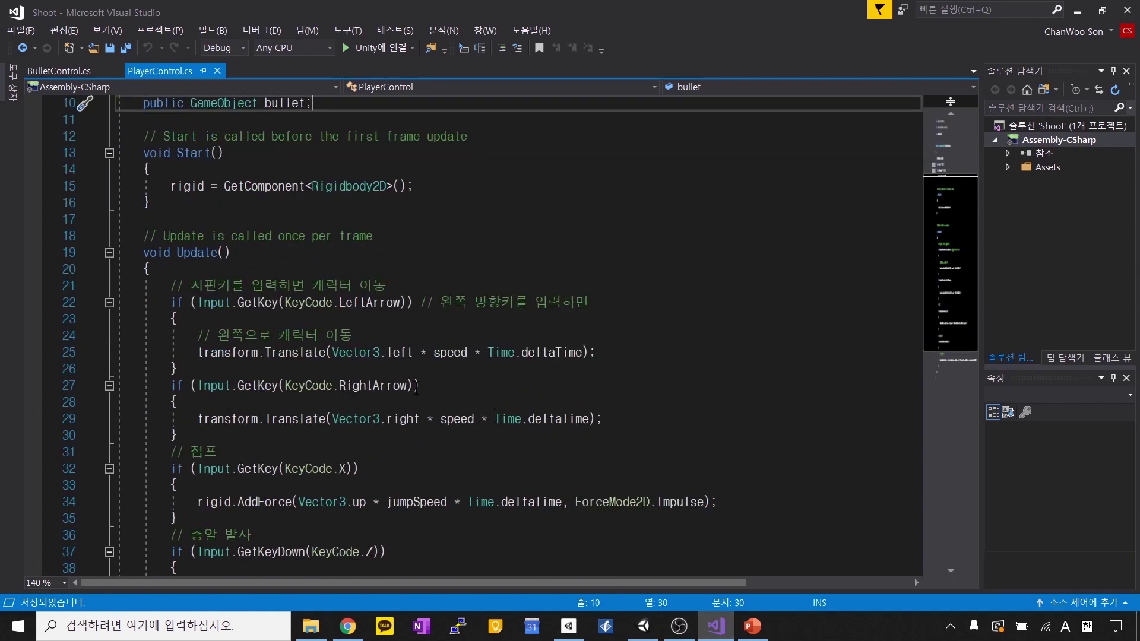
pyautogui.scroll(3, 413, 389)
pyautogui.scroll(-1, 169, 321)
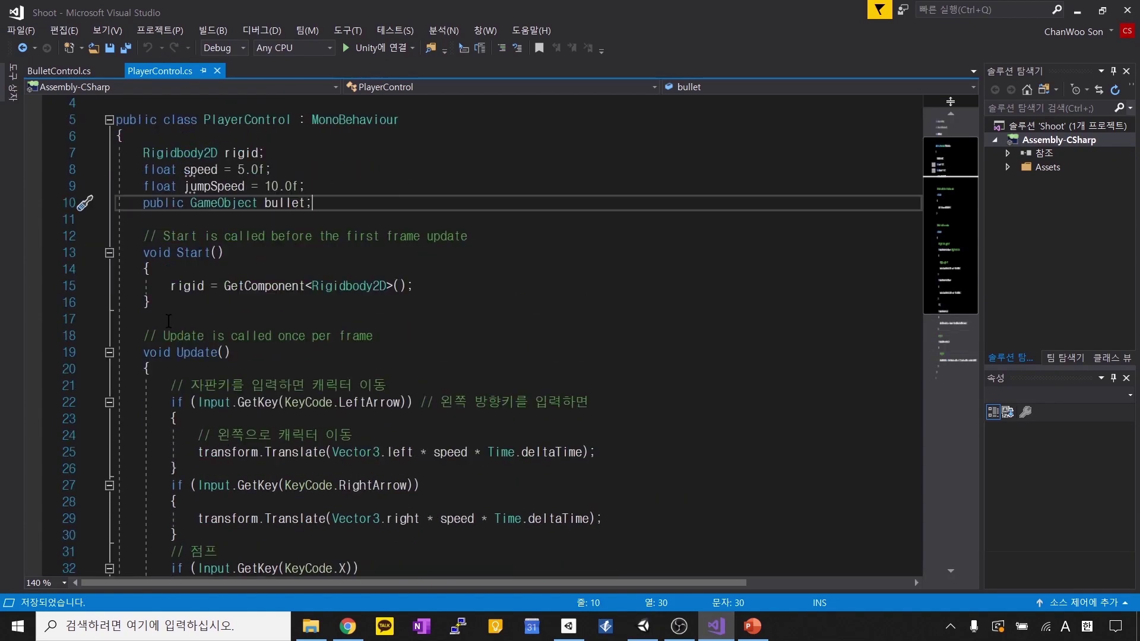
pyautogui.scroll(-6, 136, 196)
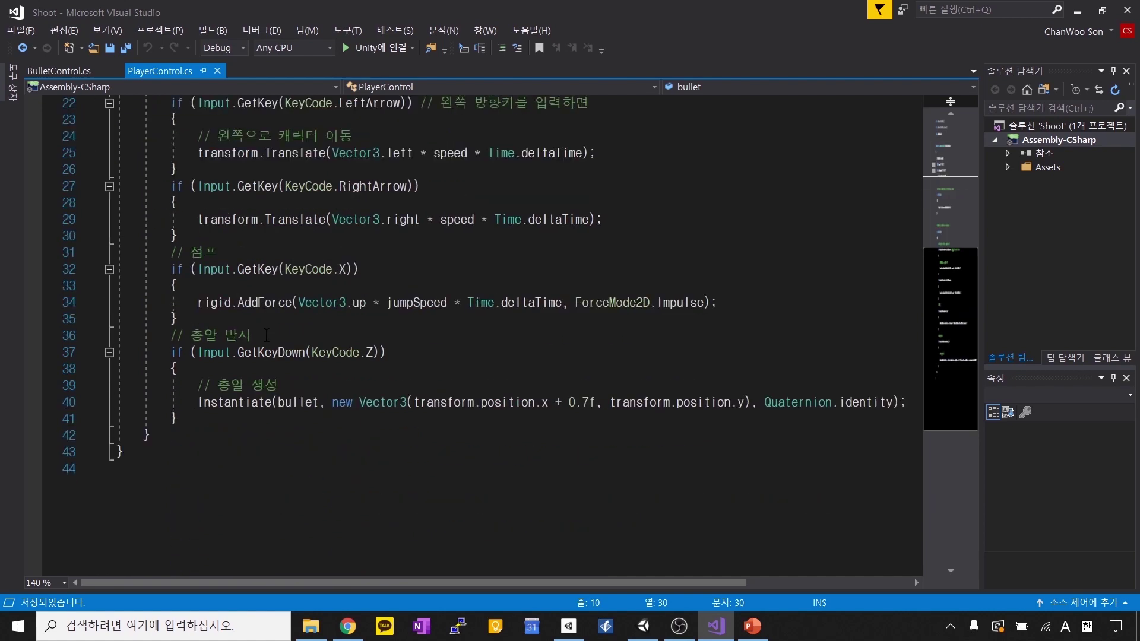
pyautogui.click(263, 402)
pyautogui.doubleClick(264, 402)
pyautogui.hotkey('shift', 'Right')
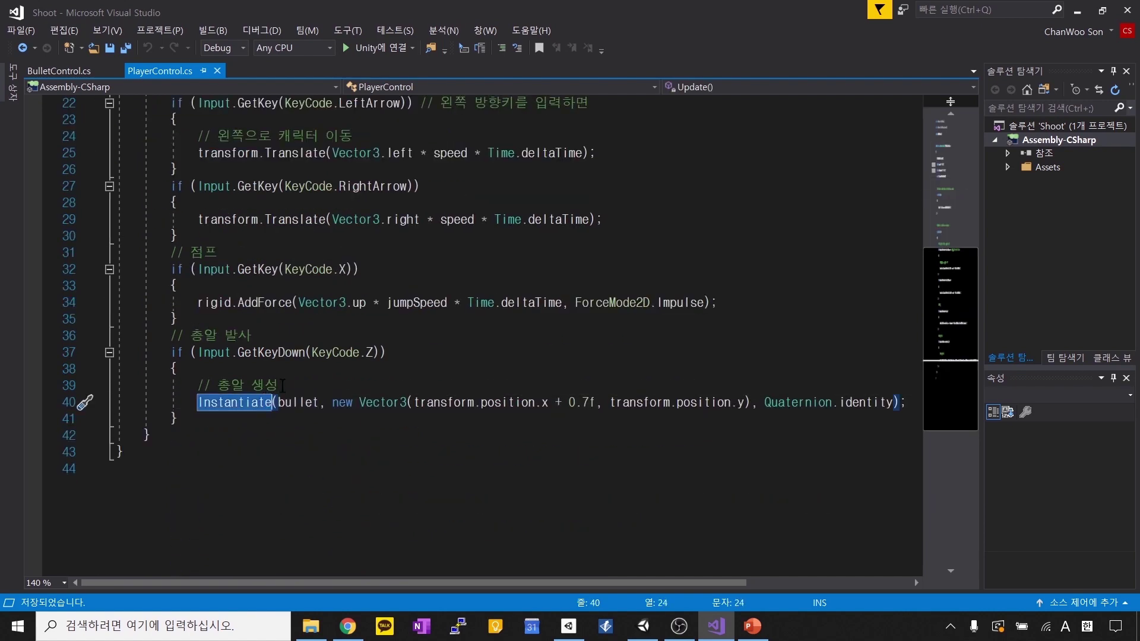
pyautogui.doubleClick(279, 386)
pyautogui.click(269, 405)
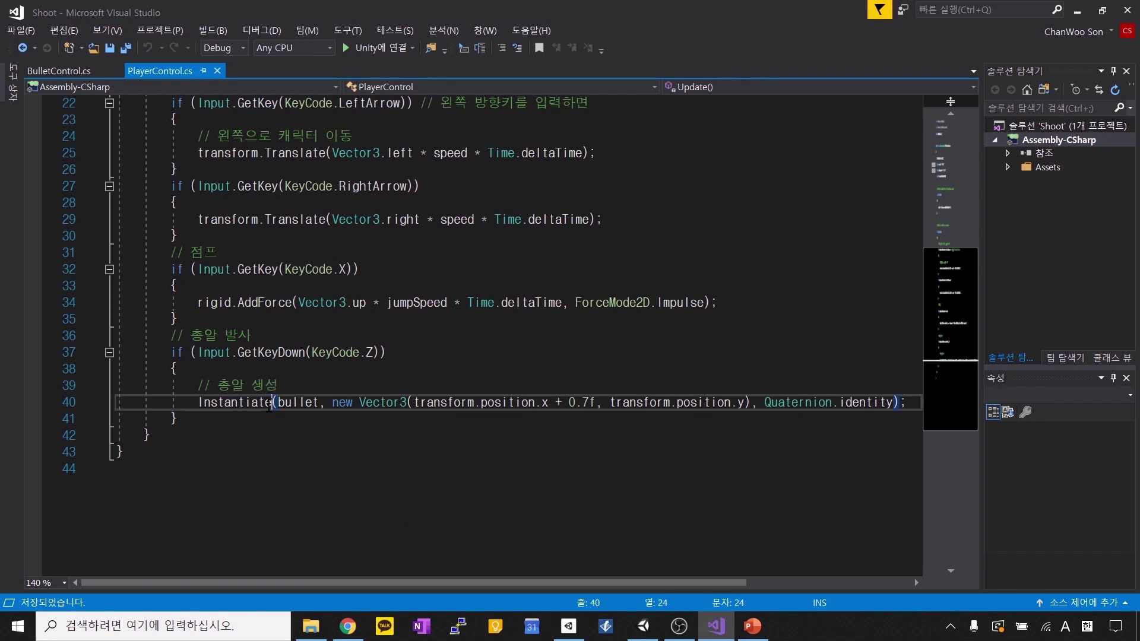
pyautogui.press('Right')
pyautogui.press('Right')
pyautogui.press('Right')
pyautogui.press('Right')
pyautogui.moveTo(262, 409)
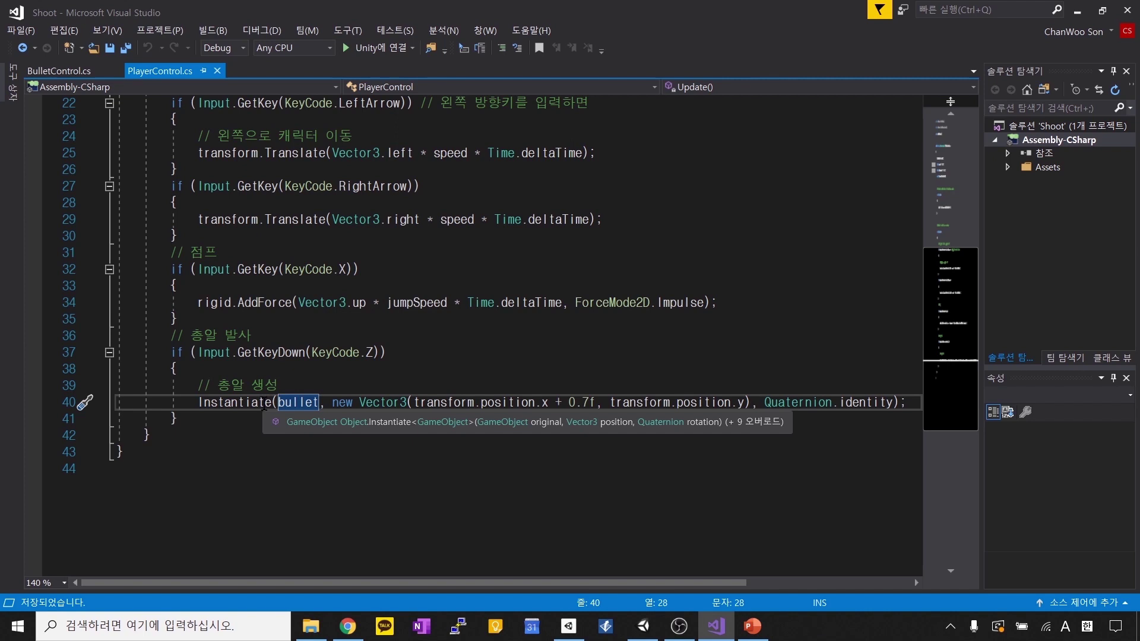
pyautogui.moveTo(272, 403); pyautogui.dragTo(198, 403)
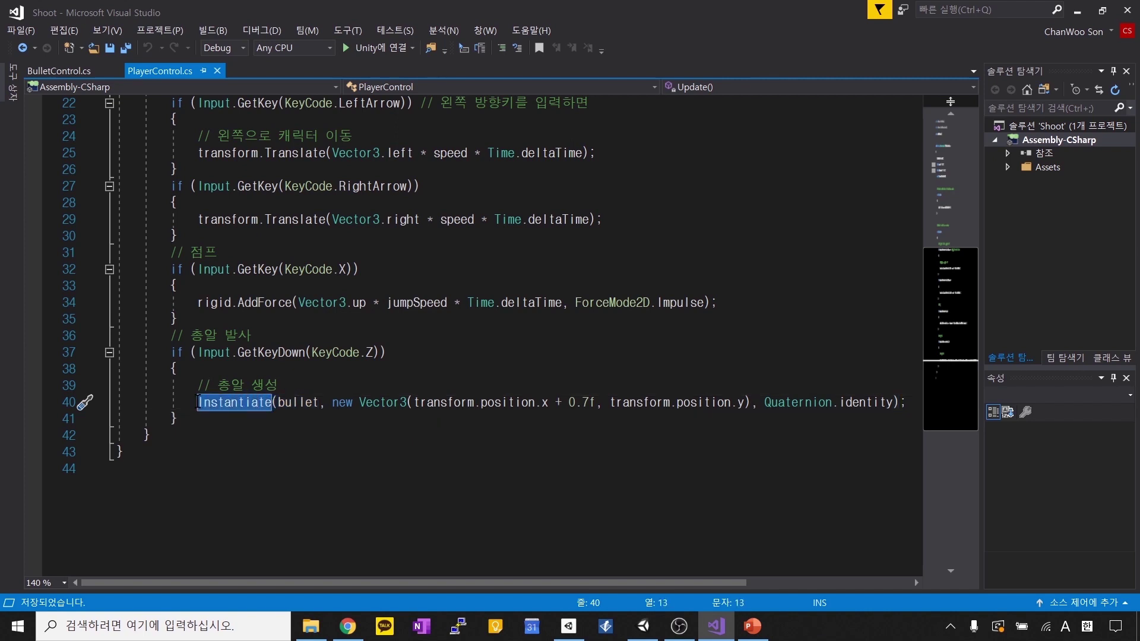
pyautogui.click(331, 402)
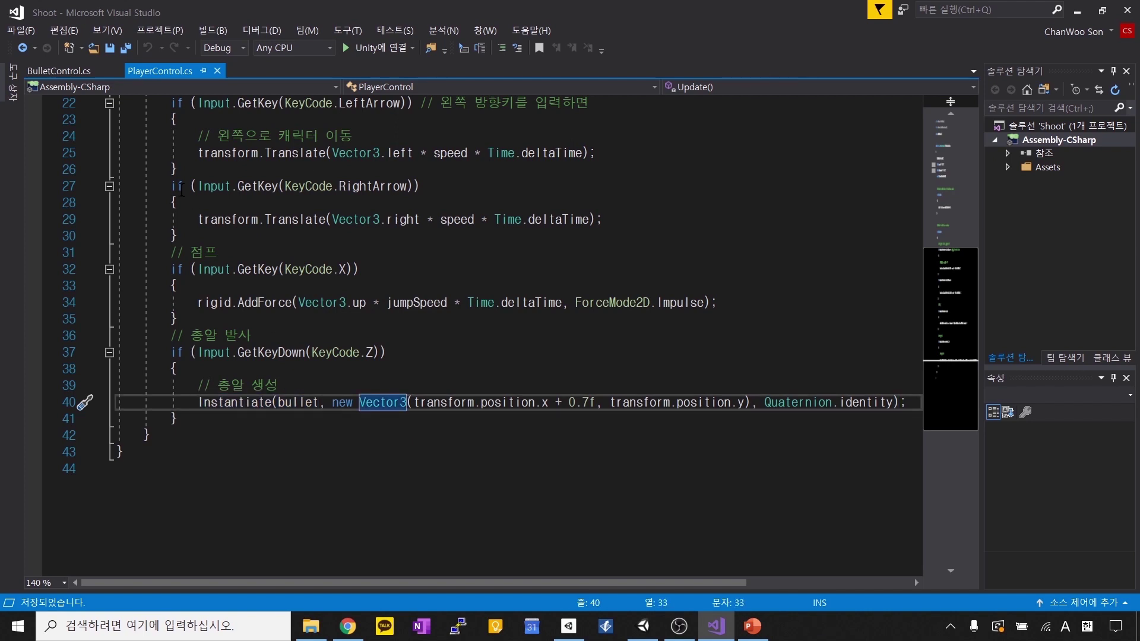
# Step: Review the BulletControl script, especially the Destroy(gameObject) call in OnBecameInvisible
pyautogui.click(60, 70)
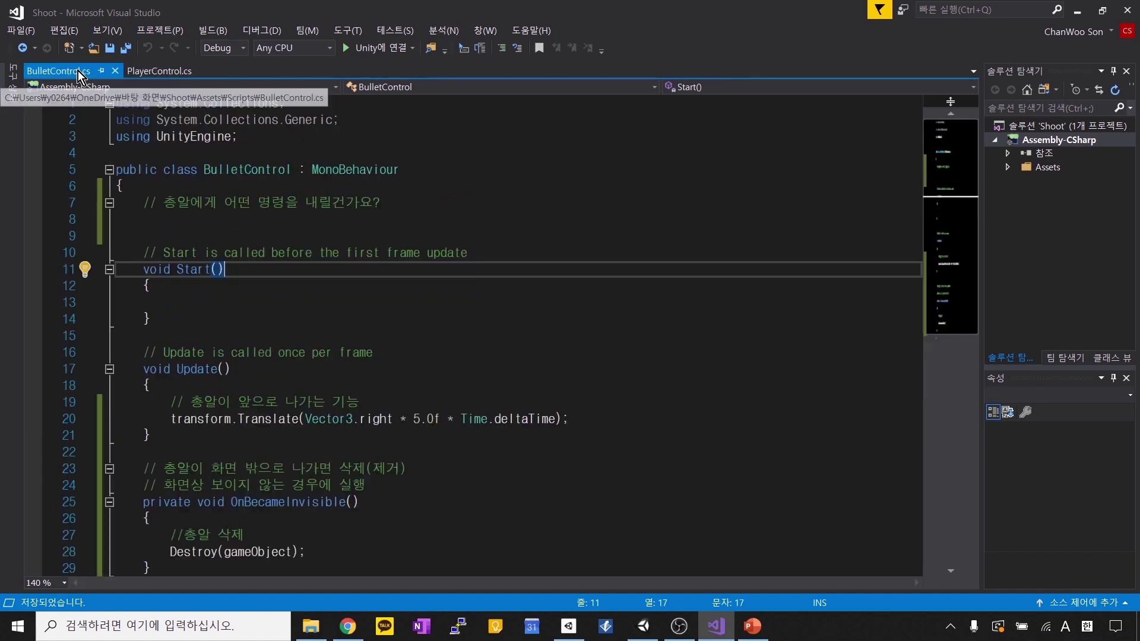
pyautogui.scroll(-5, 236, 306)
pyautogui.moveTo(169, 302); pyautogui.dragTo(213, 307)
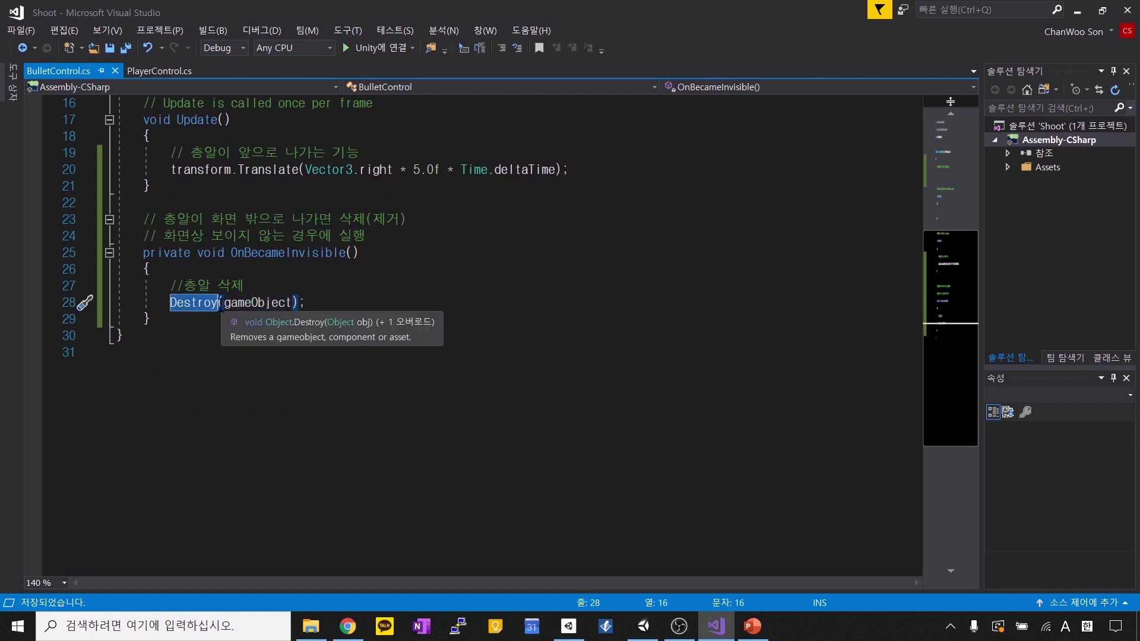
pyautogui.moveTo(217, 286); pyautogui.dragTo(241, 292)
pyautogui.doubleClick(193, 303)
pyautogui.click(340, 300)
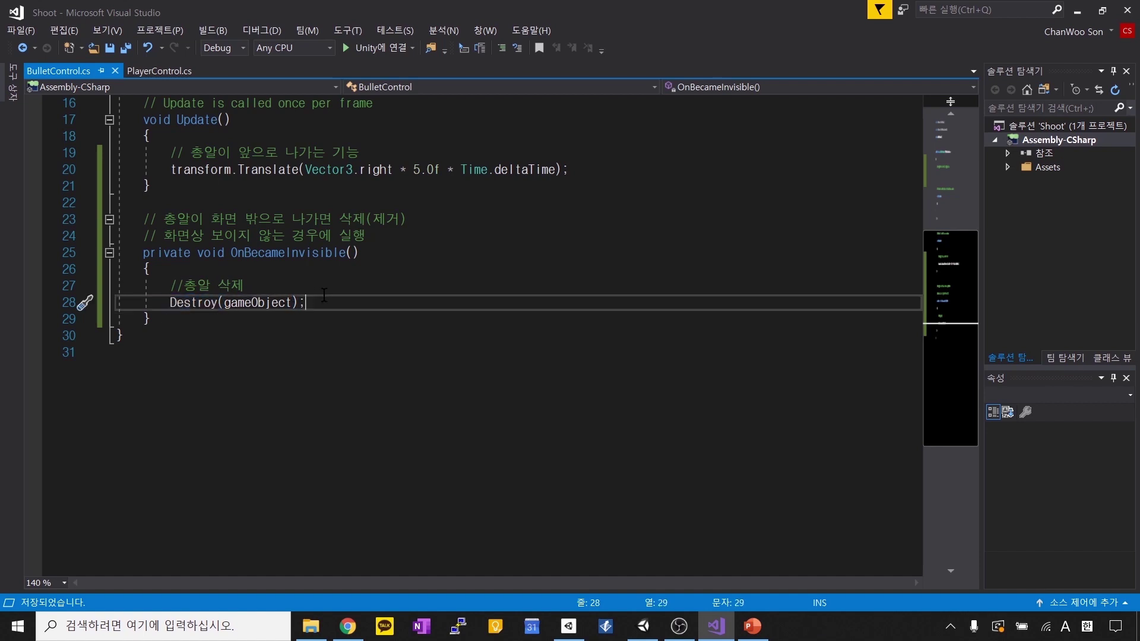
pyautogui.scroll(5, 325, 295)
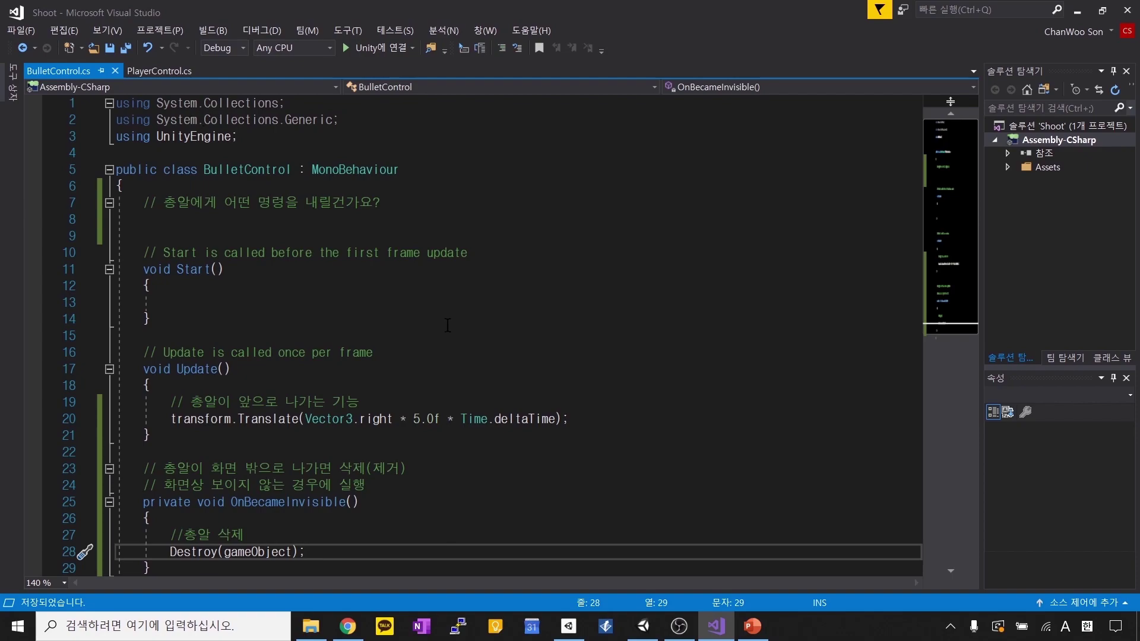
# Step: Switch to Unity and fit the whole camera frame, with the robot and grass, into the Scene view
pyautogui.click(642, 626)
pyautogui.scroll(-1, 504, 265)
pyautogui.moveTo(494, 286); pyautogui.dragTo(607, 225, button='middle')
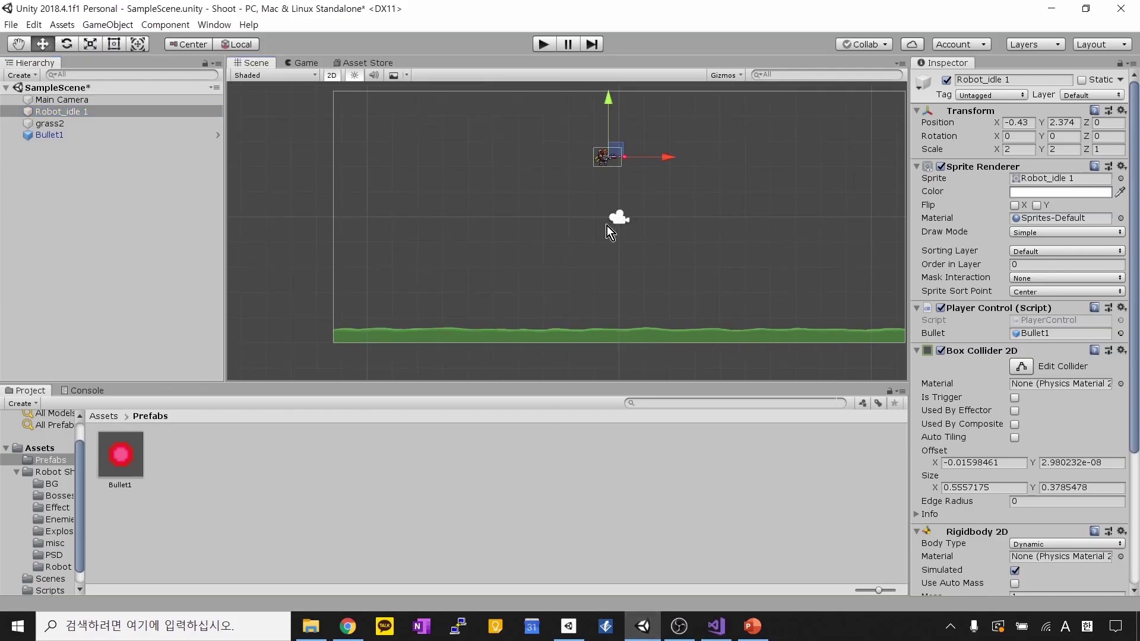
pyautogui.scroll(-1, 607, 225)
pyautogui.moveTo(667, 244); pyautogui.dragTo(596, 258, button='middle')
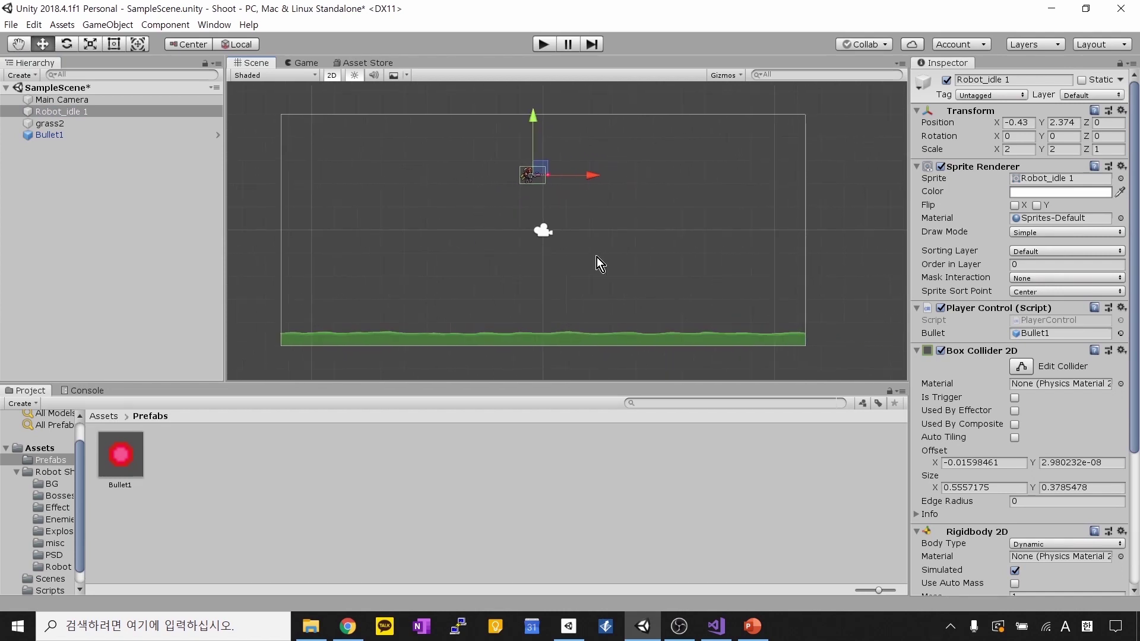